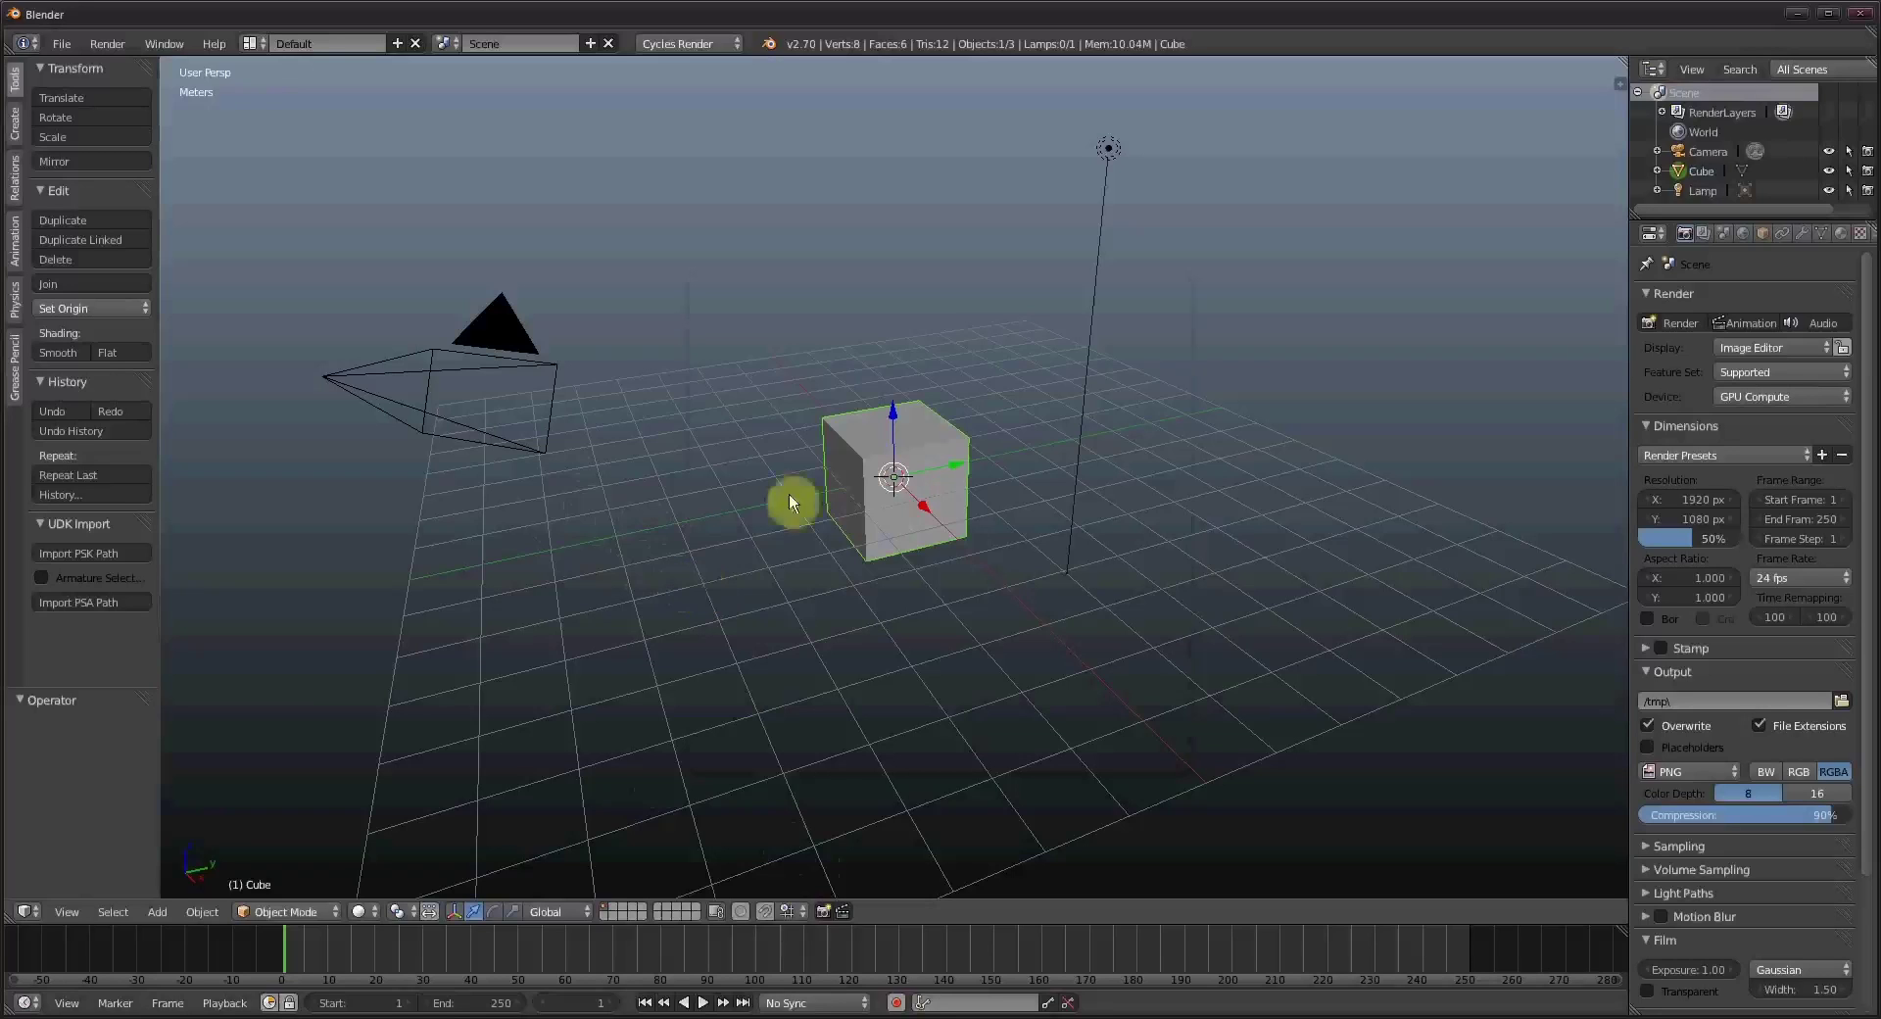
# Delete the default cube and the lamp from the scene.
pyautogui.moveTo(684, 508); pyautogui.dragTo(733, 557, button='middle')
pyautogui.moveTo(882, 525); pyautogui.dragTo(902, 494, button='middle')
pyautogui.press('x')
pyautogui.click(900, 486)
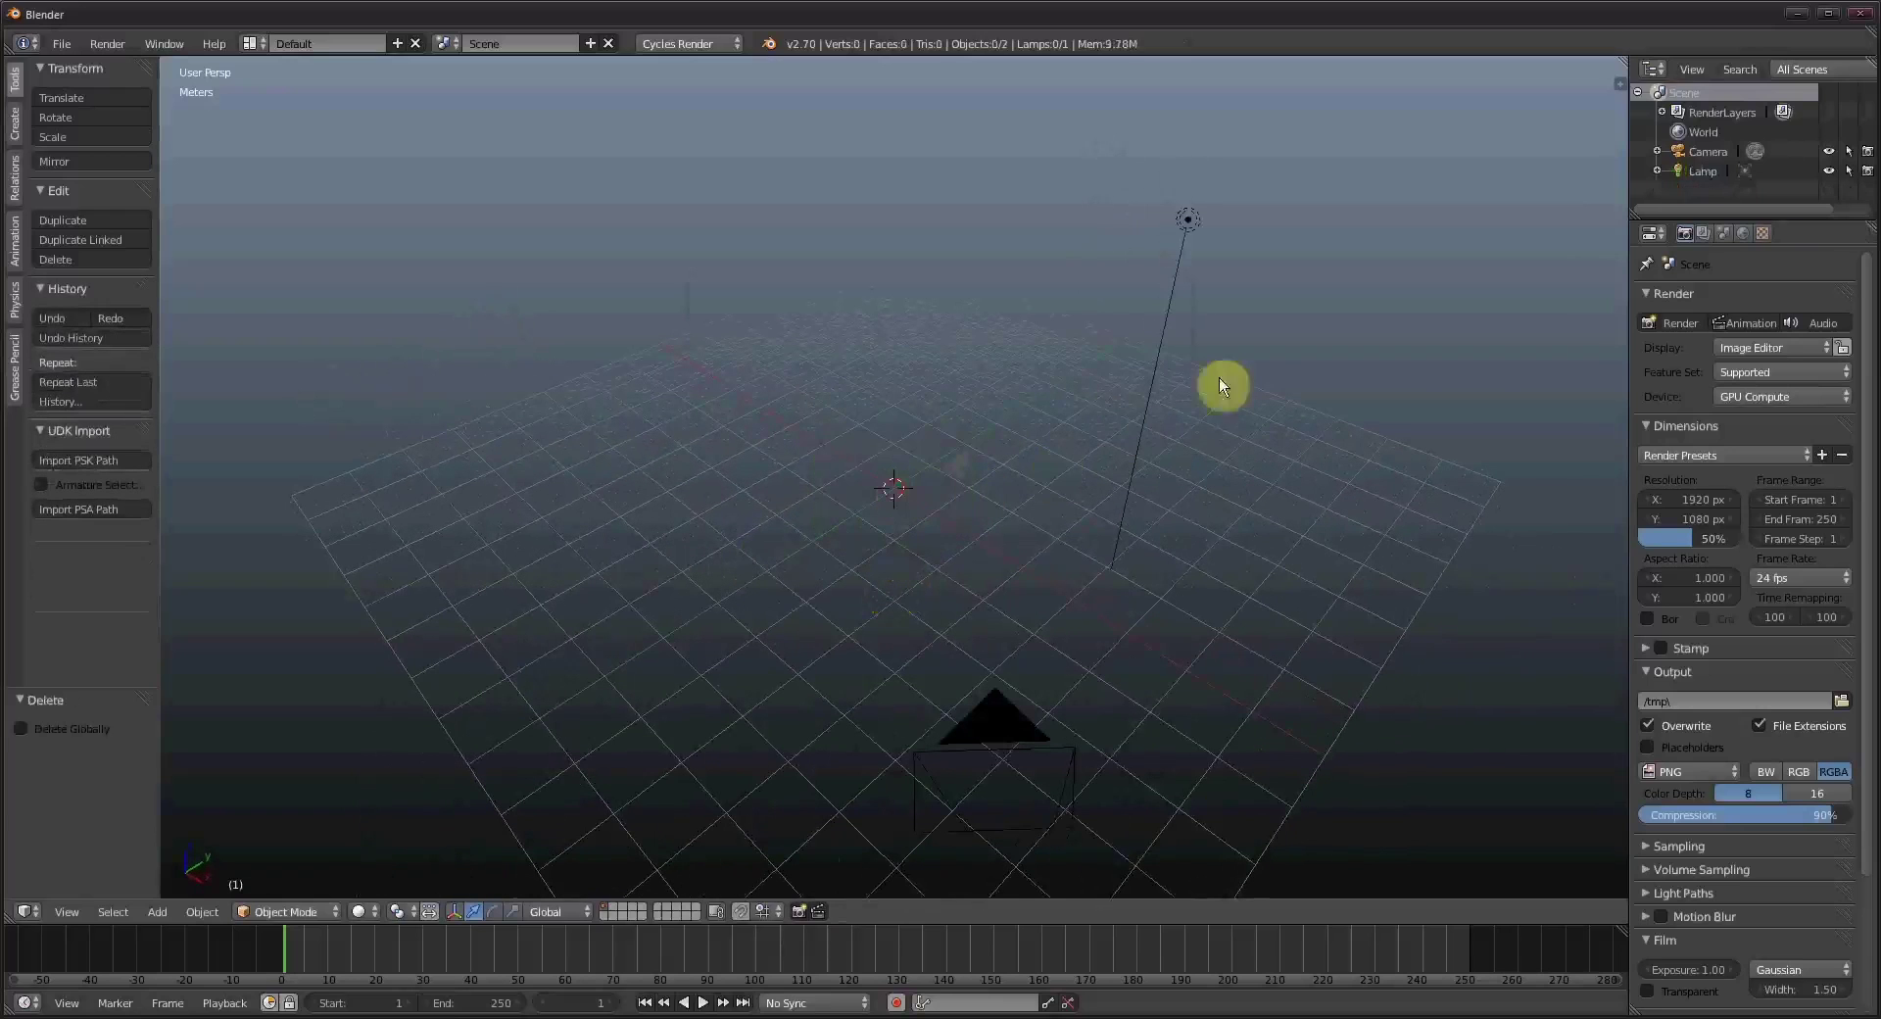
pyautogui.rightClick(1189, 231)
pyautogui.press('x')
pyautogui.click(1189, 228)
pyautogui.moveTo(1009, 601); pyautogui.dragTo(1033, 647, button='middle')
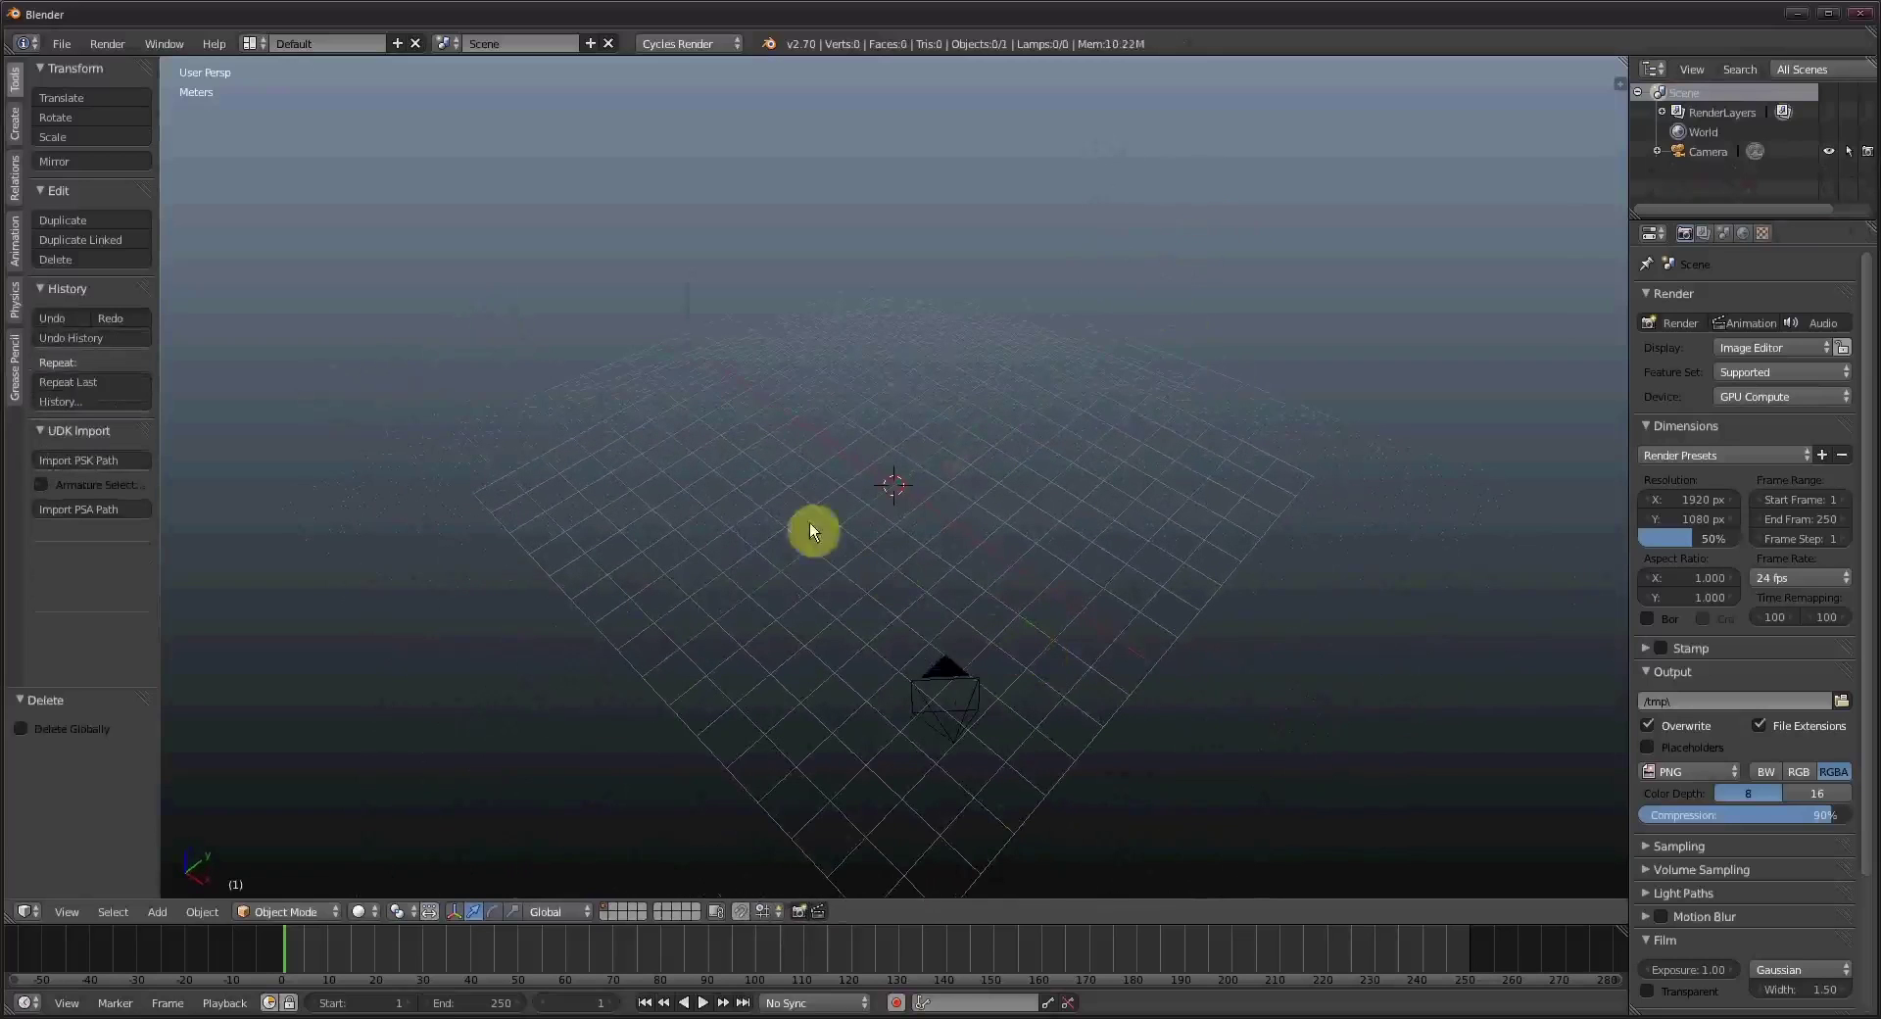
# Switch to the Motion Tracking layout and open the clip TB1_2398.MOV from the close_park_trees folder.
pyautogui.click(252, 46)
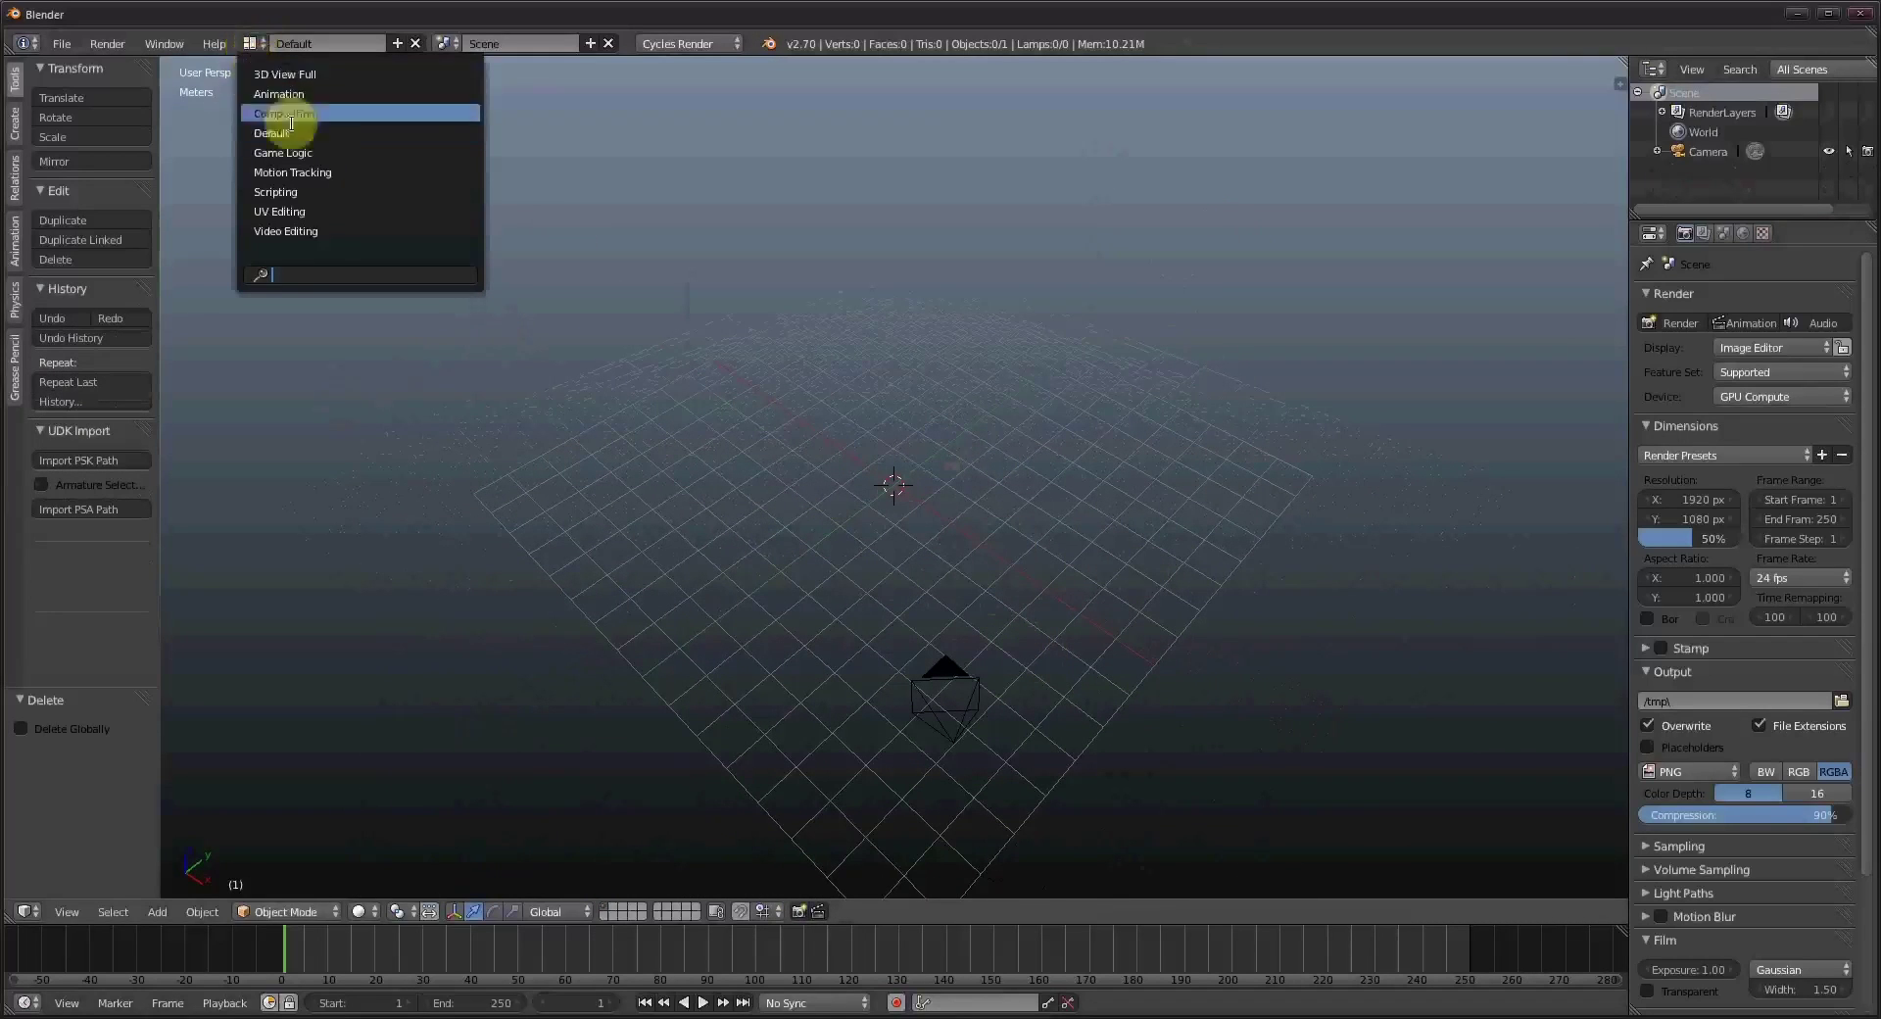
pyautogui.click(347, 171)
pyautogui.click(235, 901)
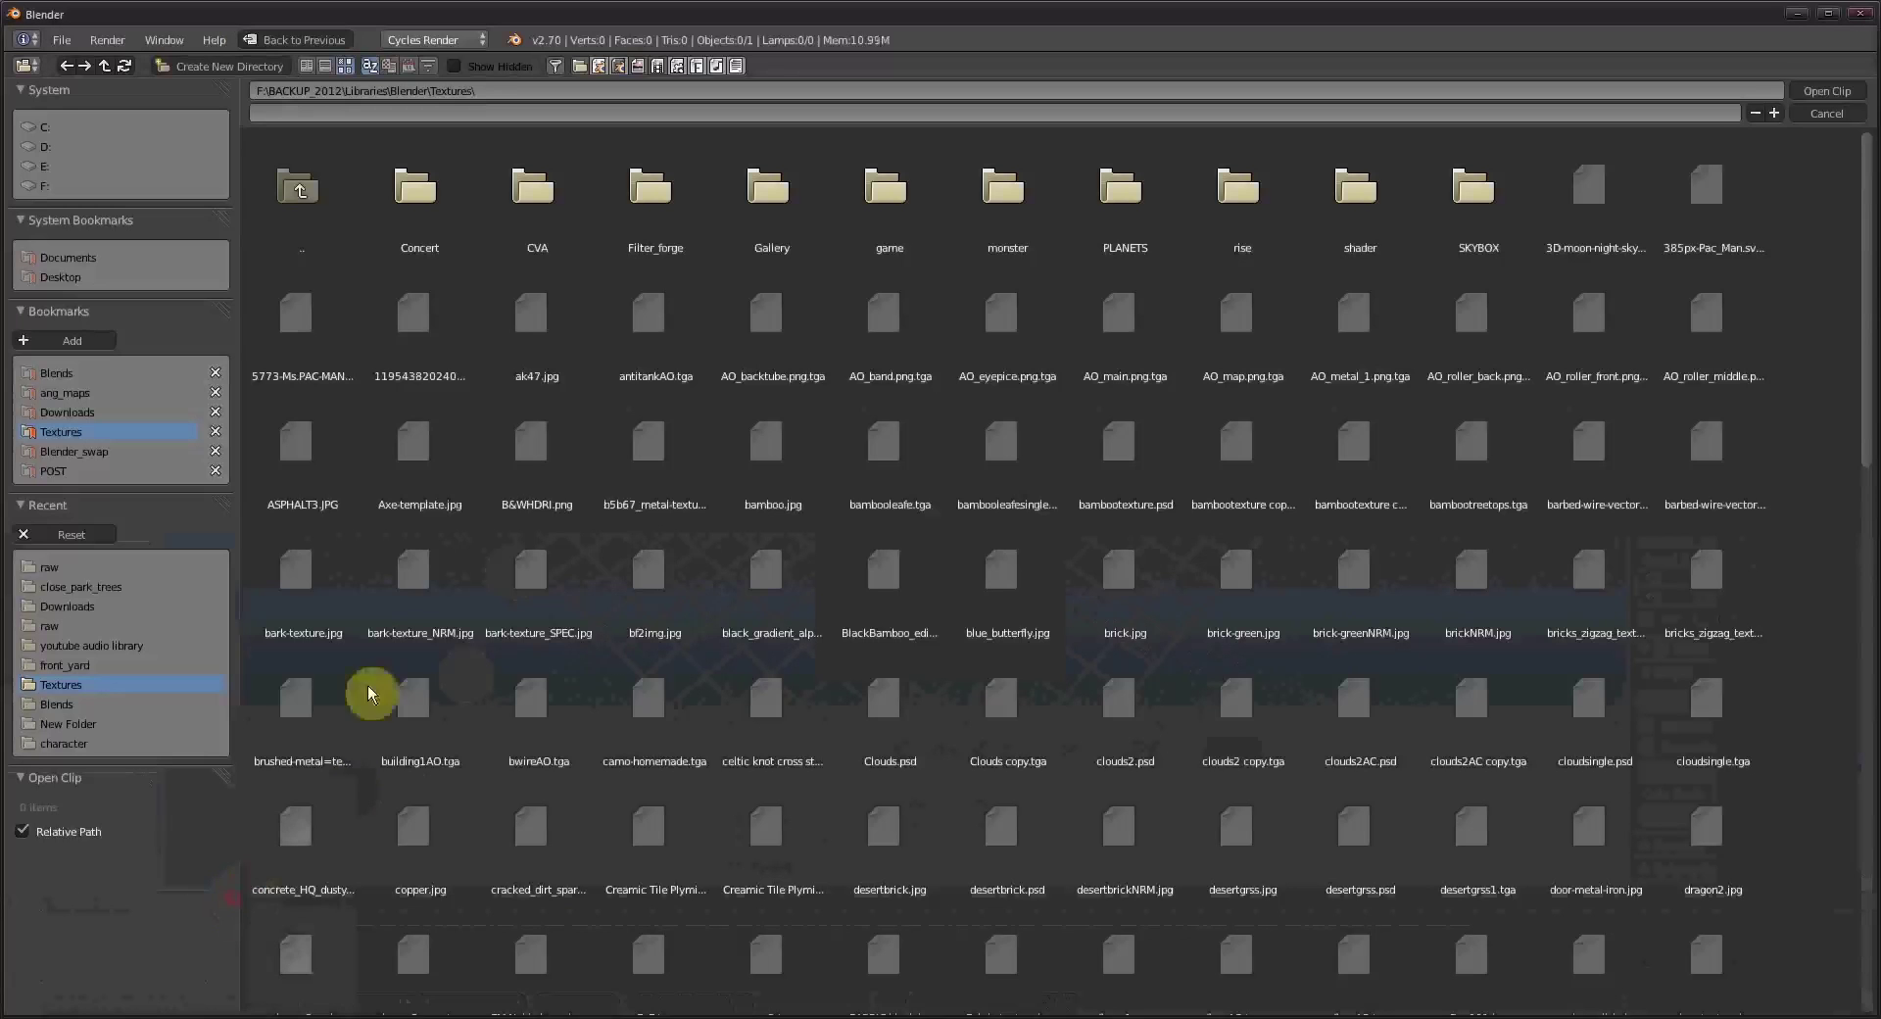
pyautogui.click(98, 587)
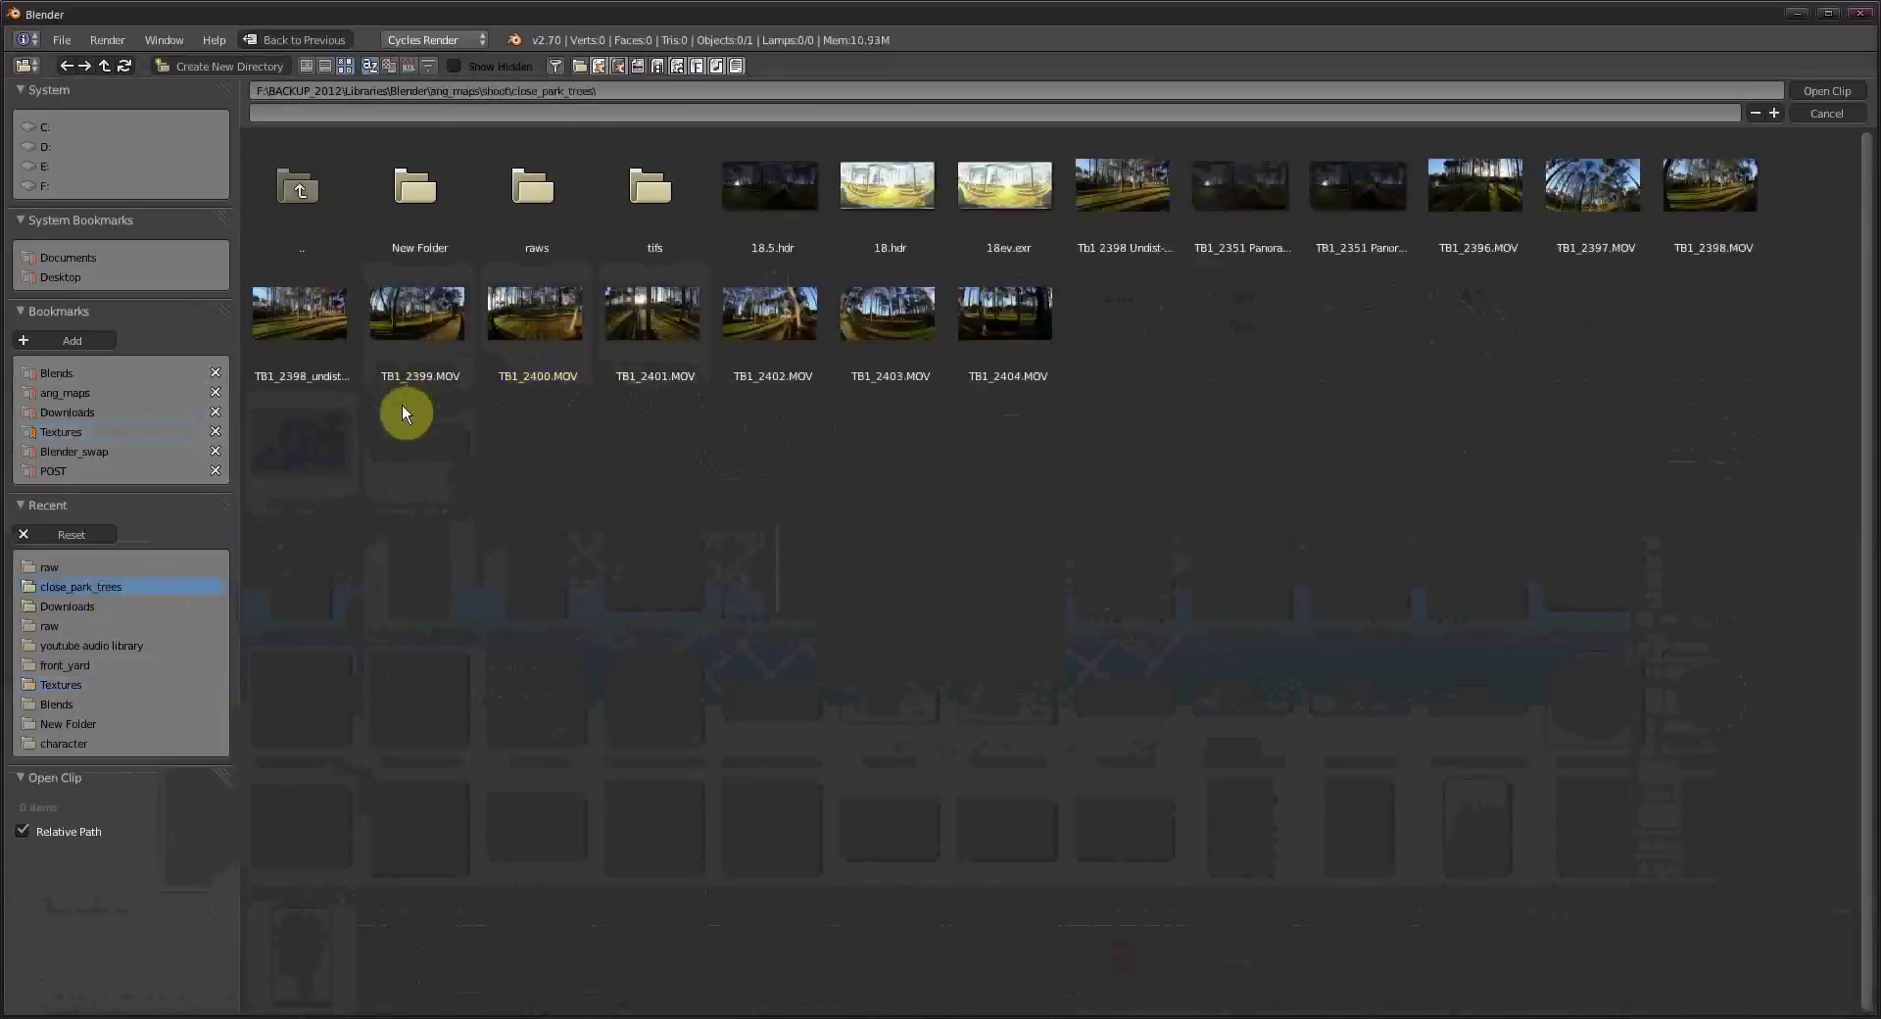
pyautogui.click(1739, 221)
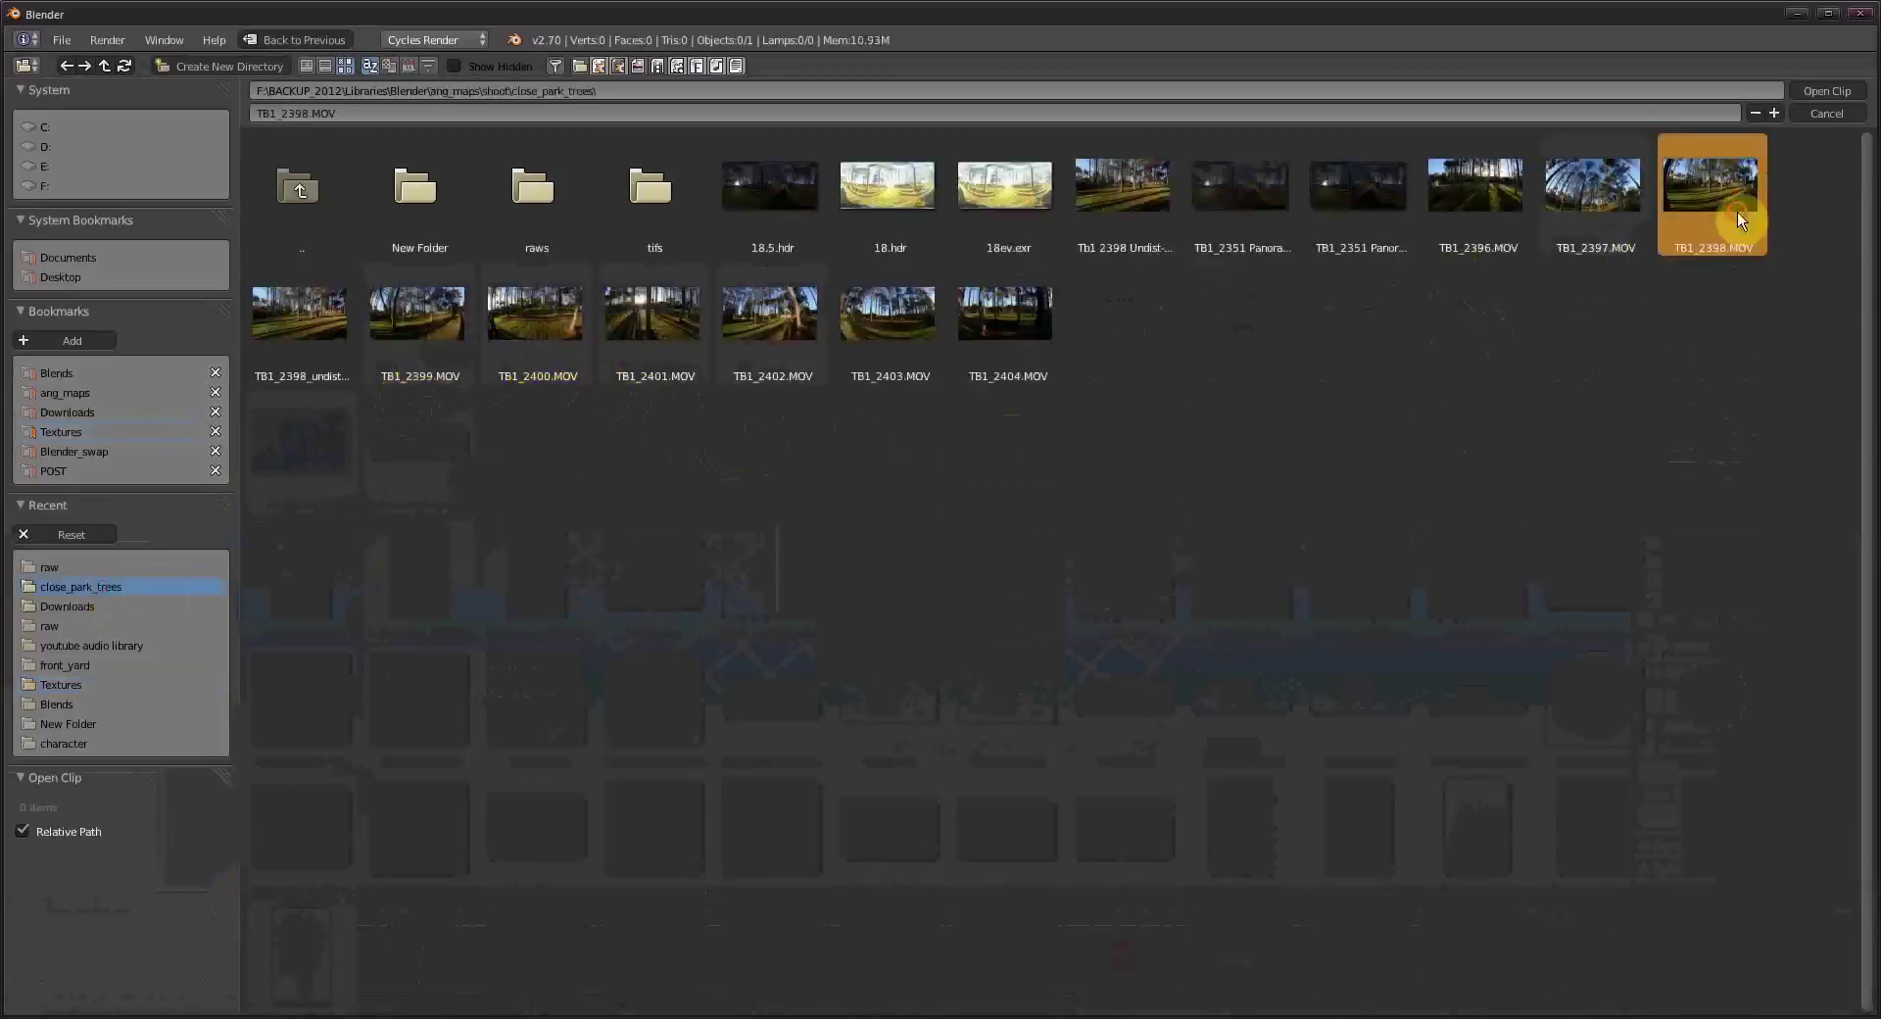
pyautogui.click(1826, 90)
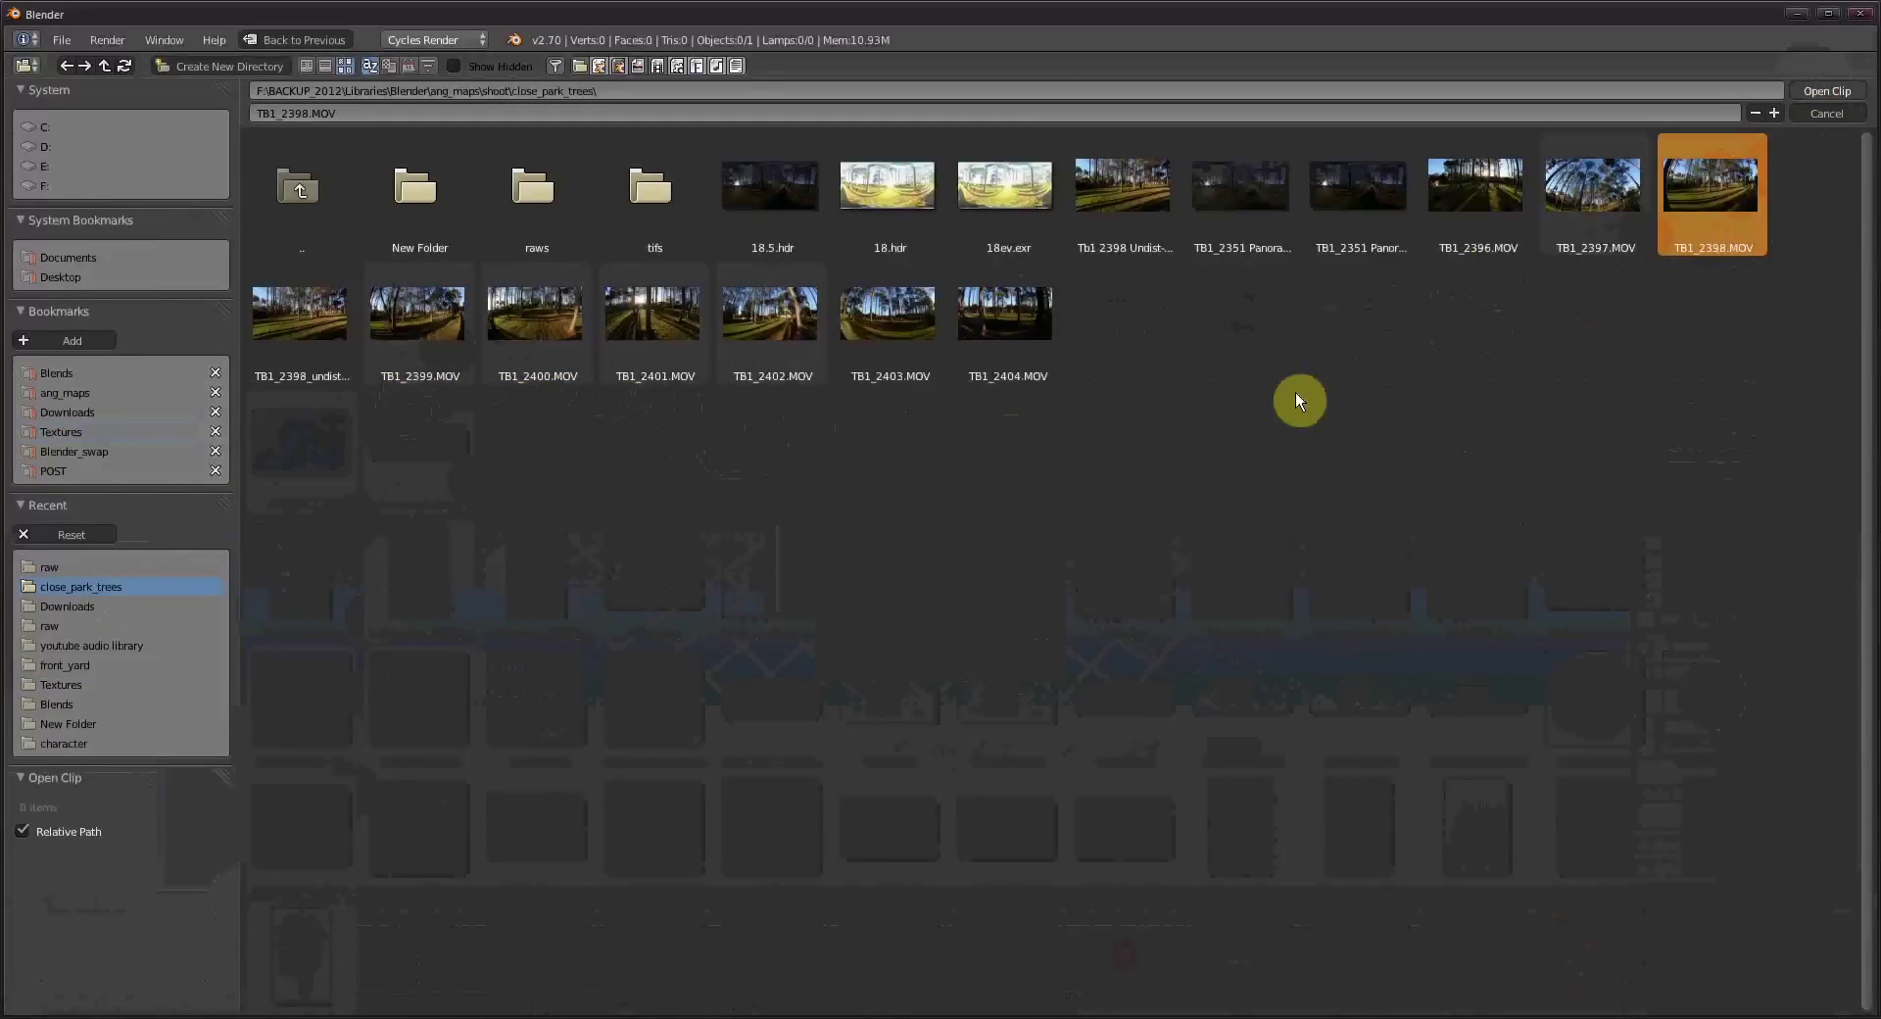
# Preview the clip by scrubbing the timeline, and match the scene frame range to the clip's length.
pyautogui.scroll(-3, 1295, 392)
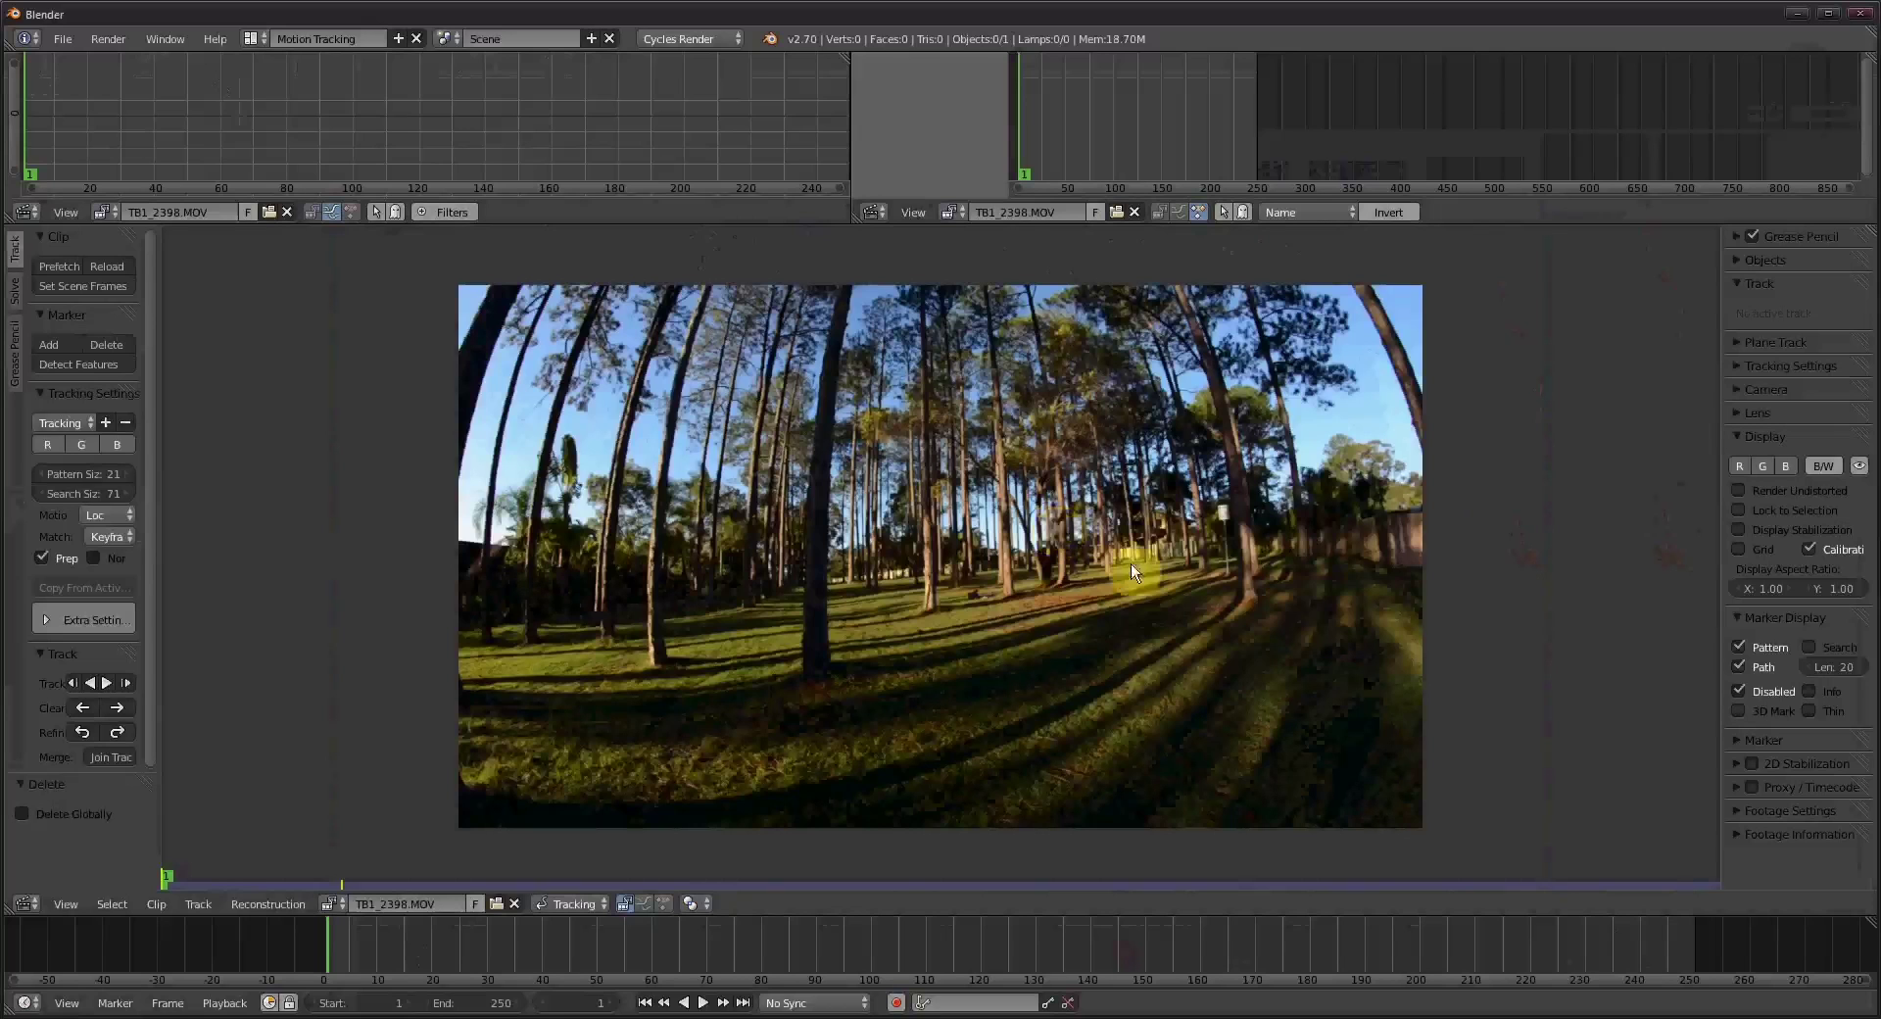
pyautogui.scroll(-1, 946, 573)
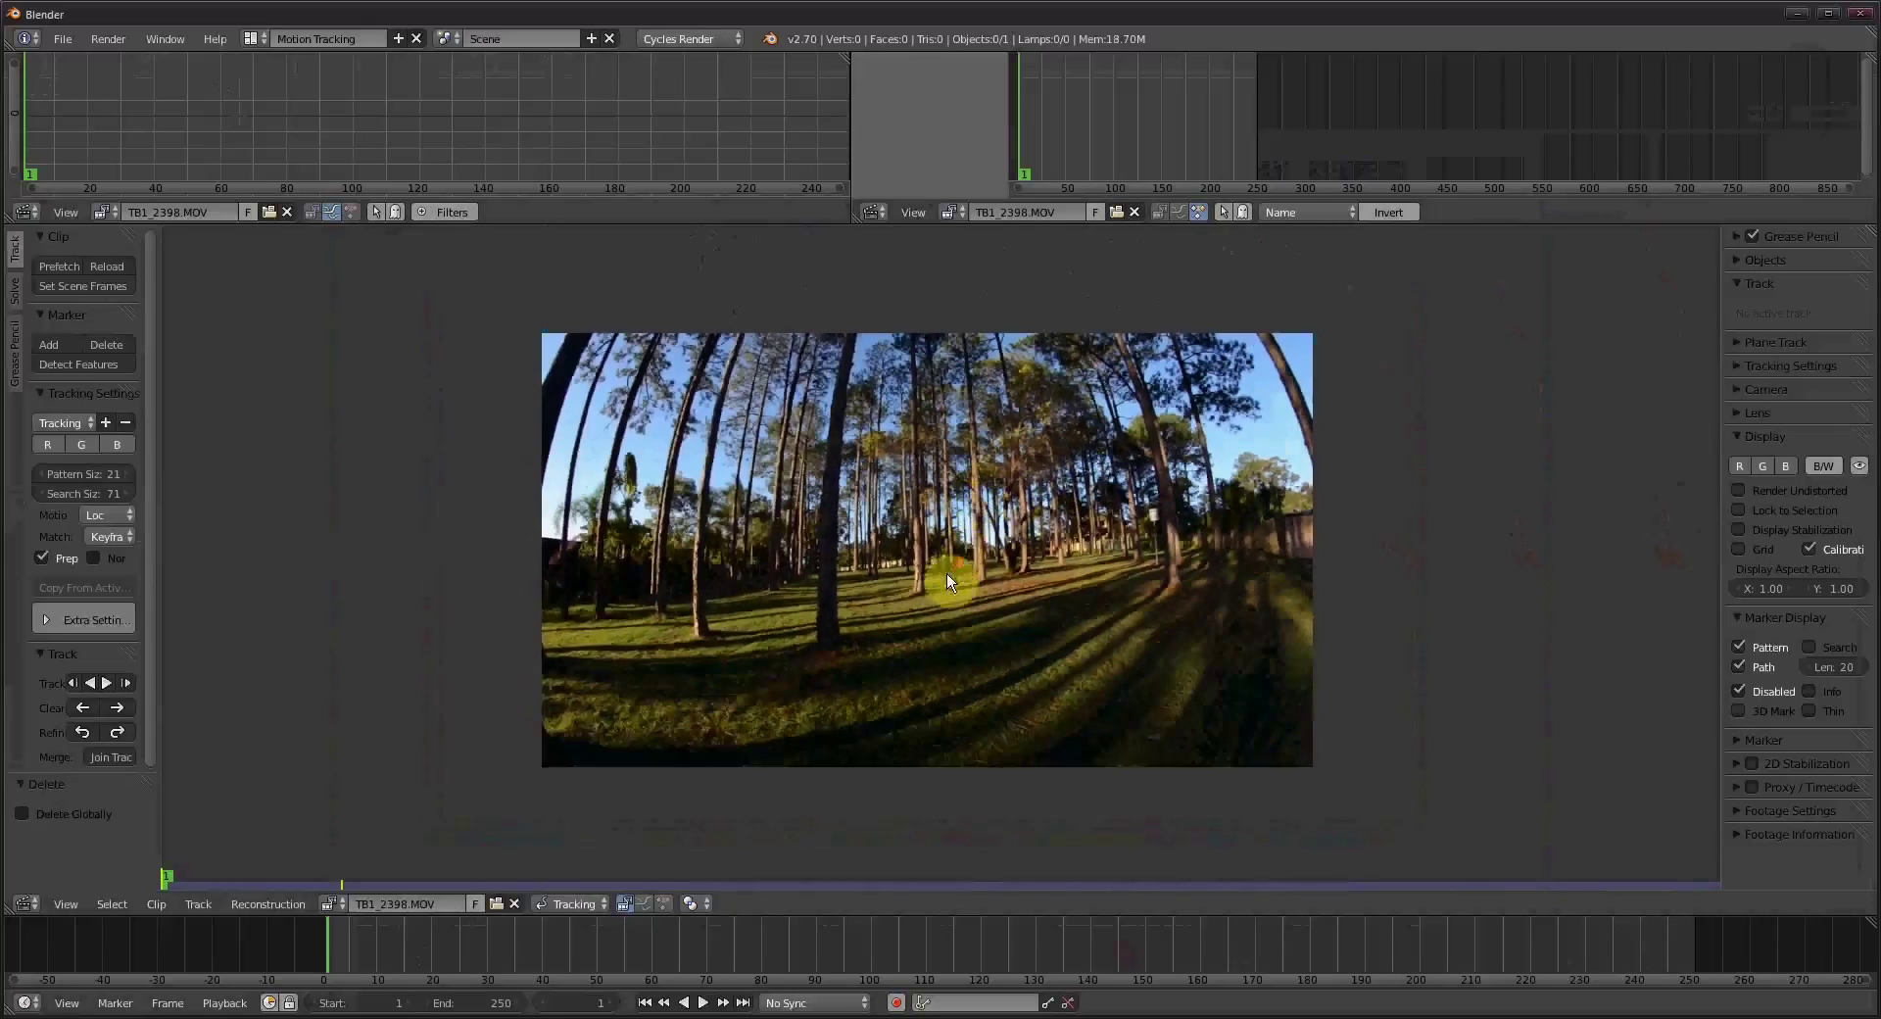
pyautogui.moveTo(932, 611); pyautogui.dragTo(921, 623, button='middle')
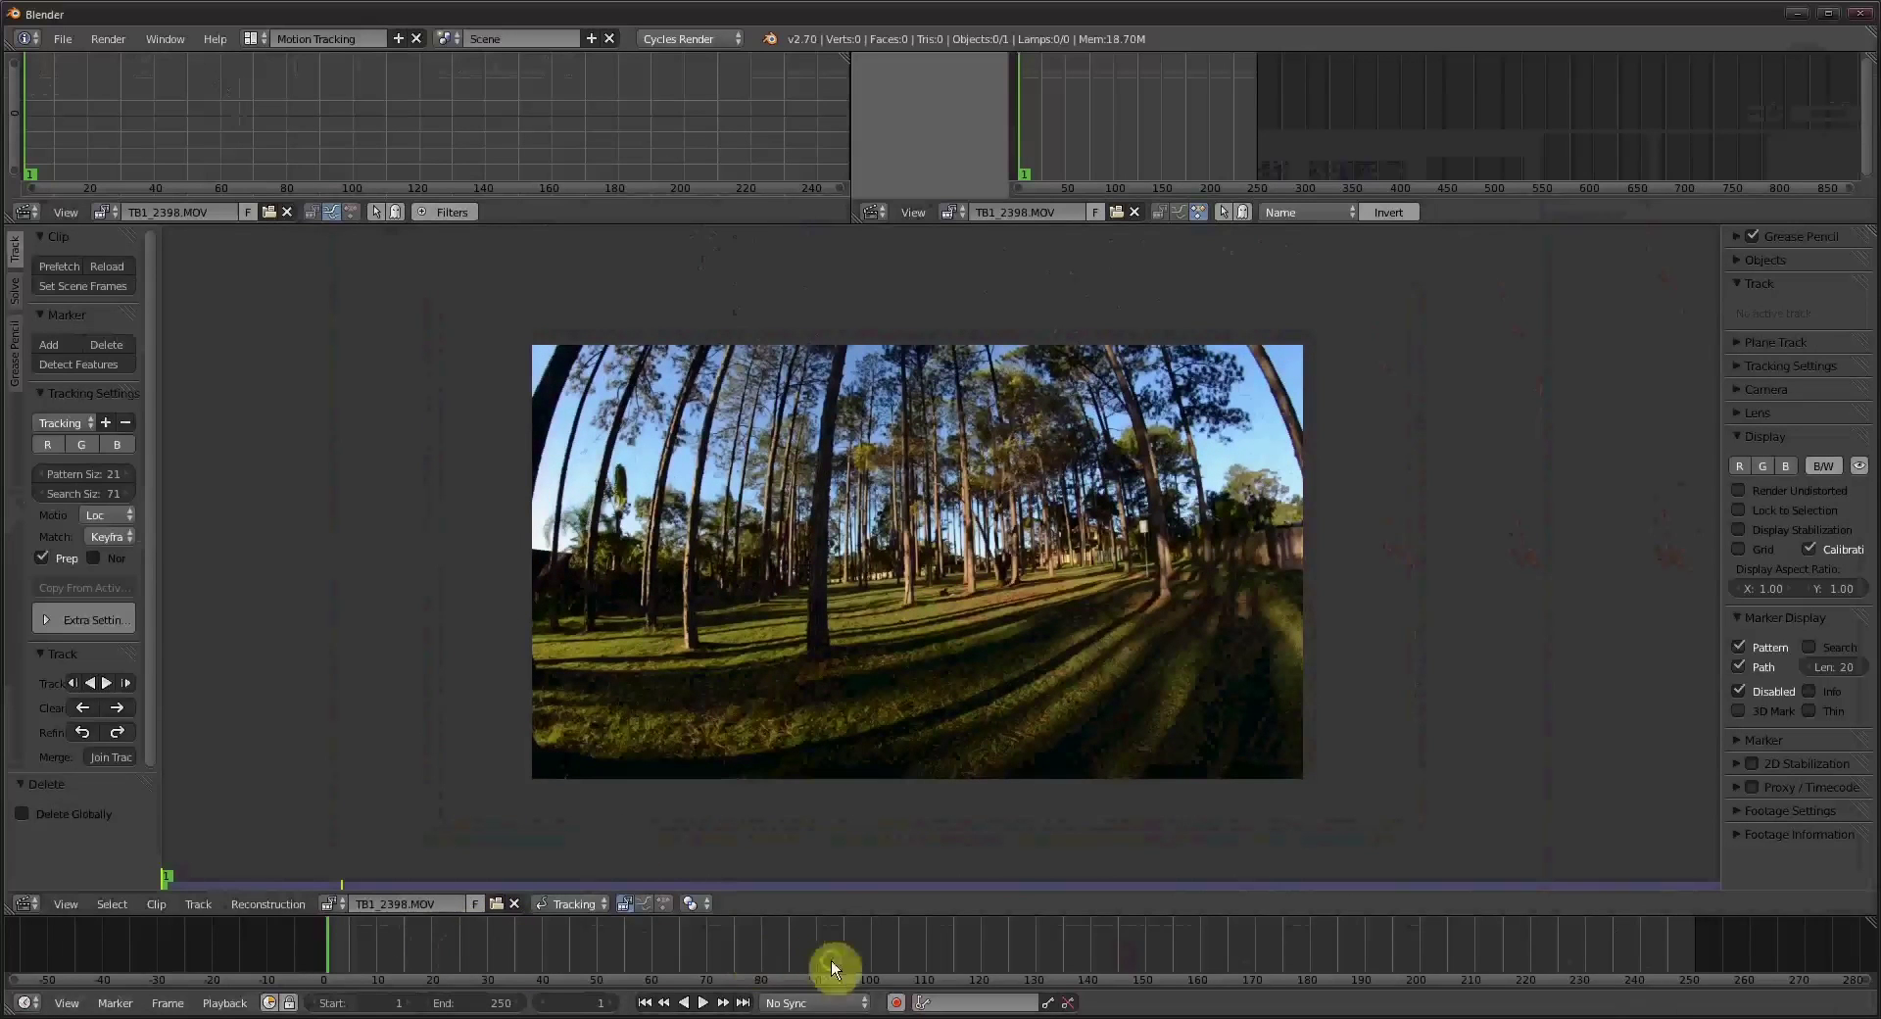
pyautogui.moveTo(787, 965); pyautogui.dragTo(650, 968, button='middle')
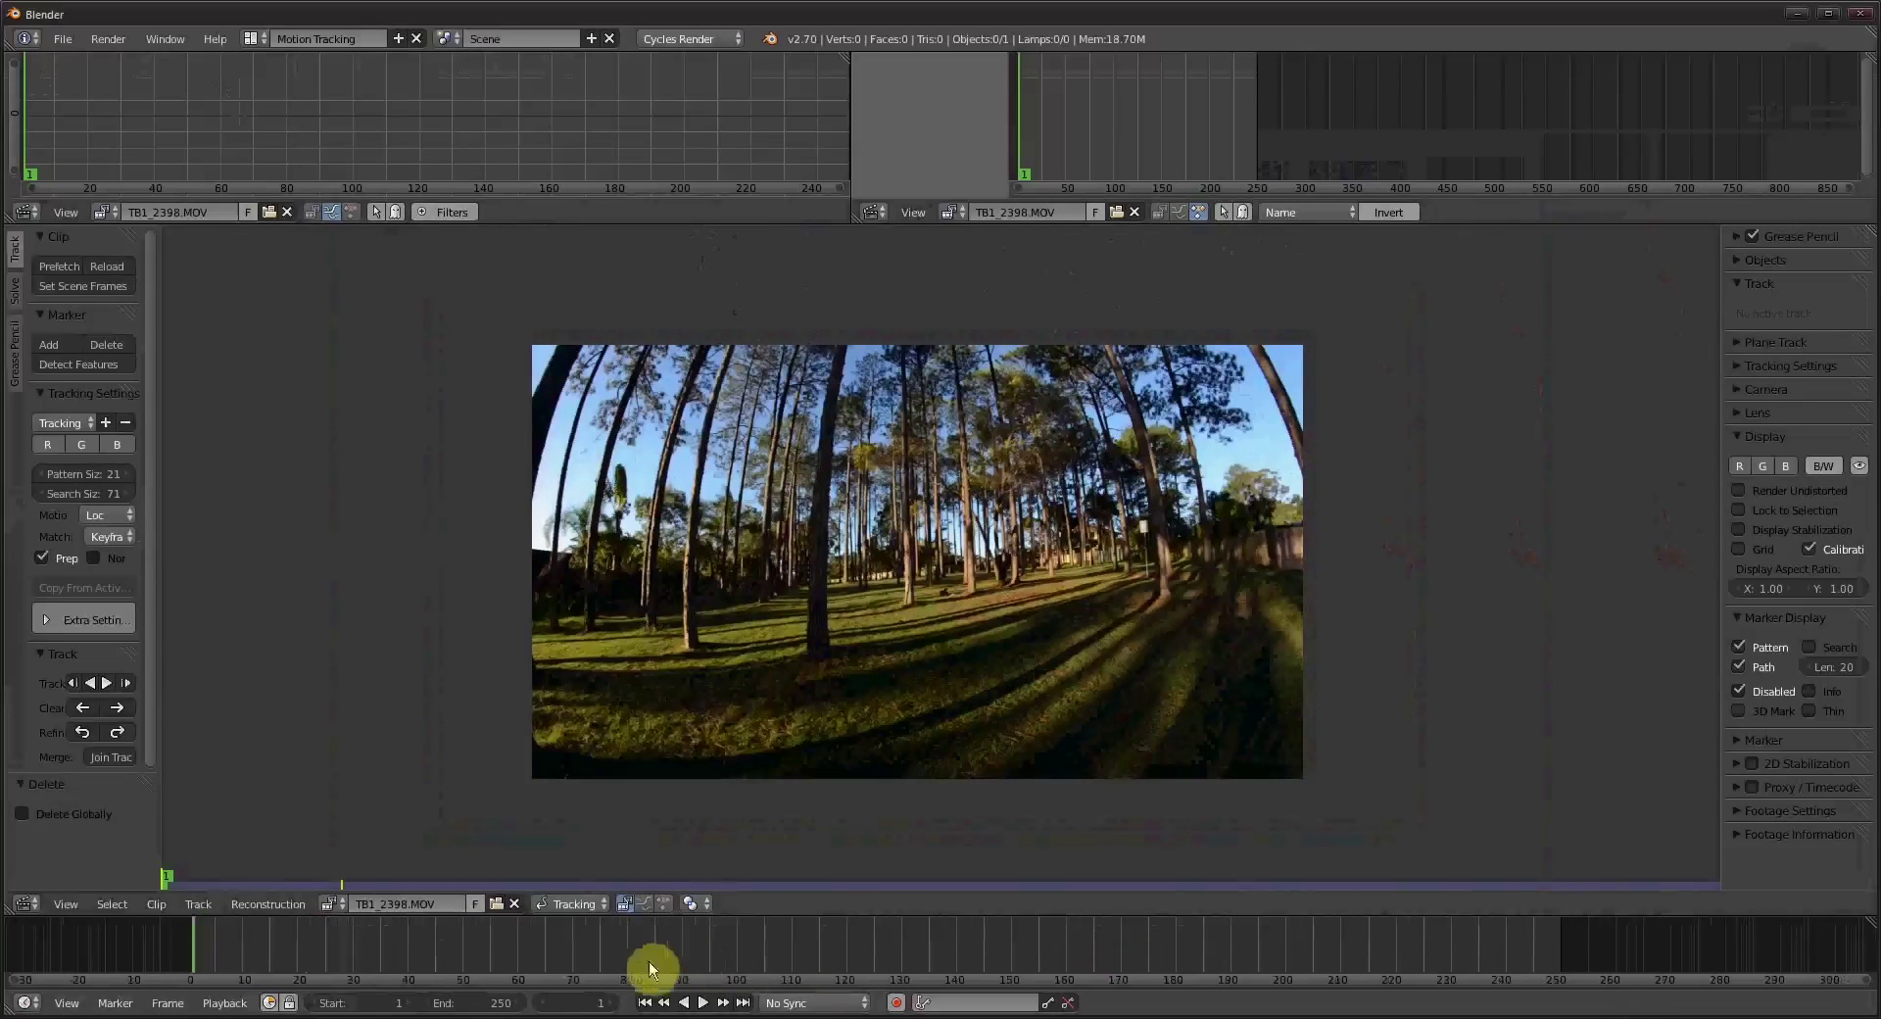
pyautogui.moveTo(214, 943); pyautogui.dragTo(1539, 962)
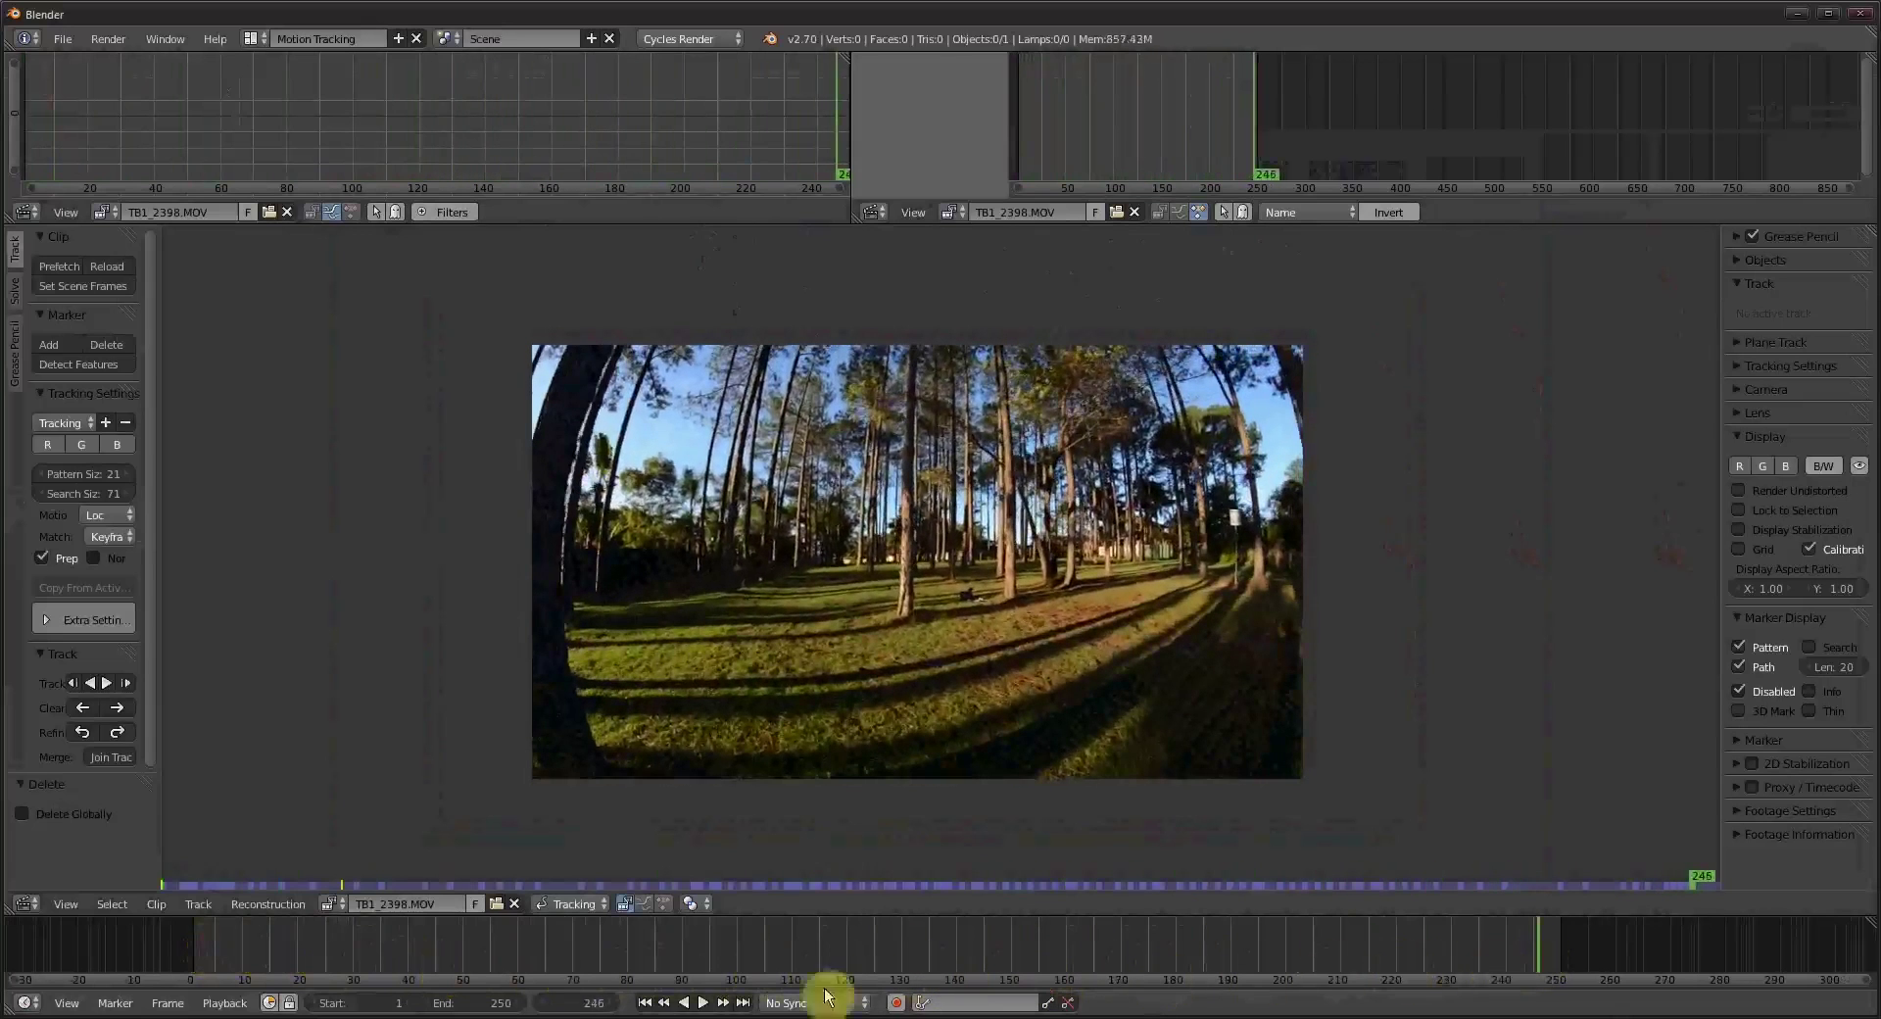
pyautogui.click(742, 1003)
pyautogui.click(644, 1002)
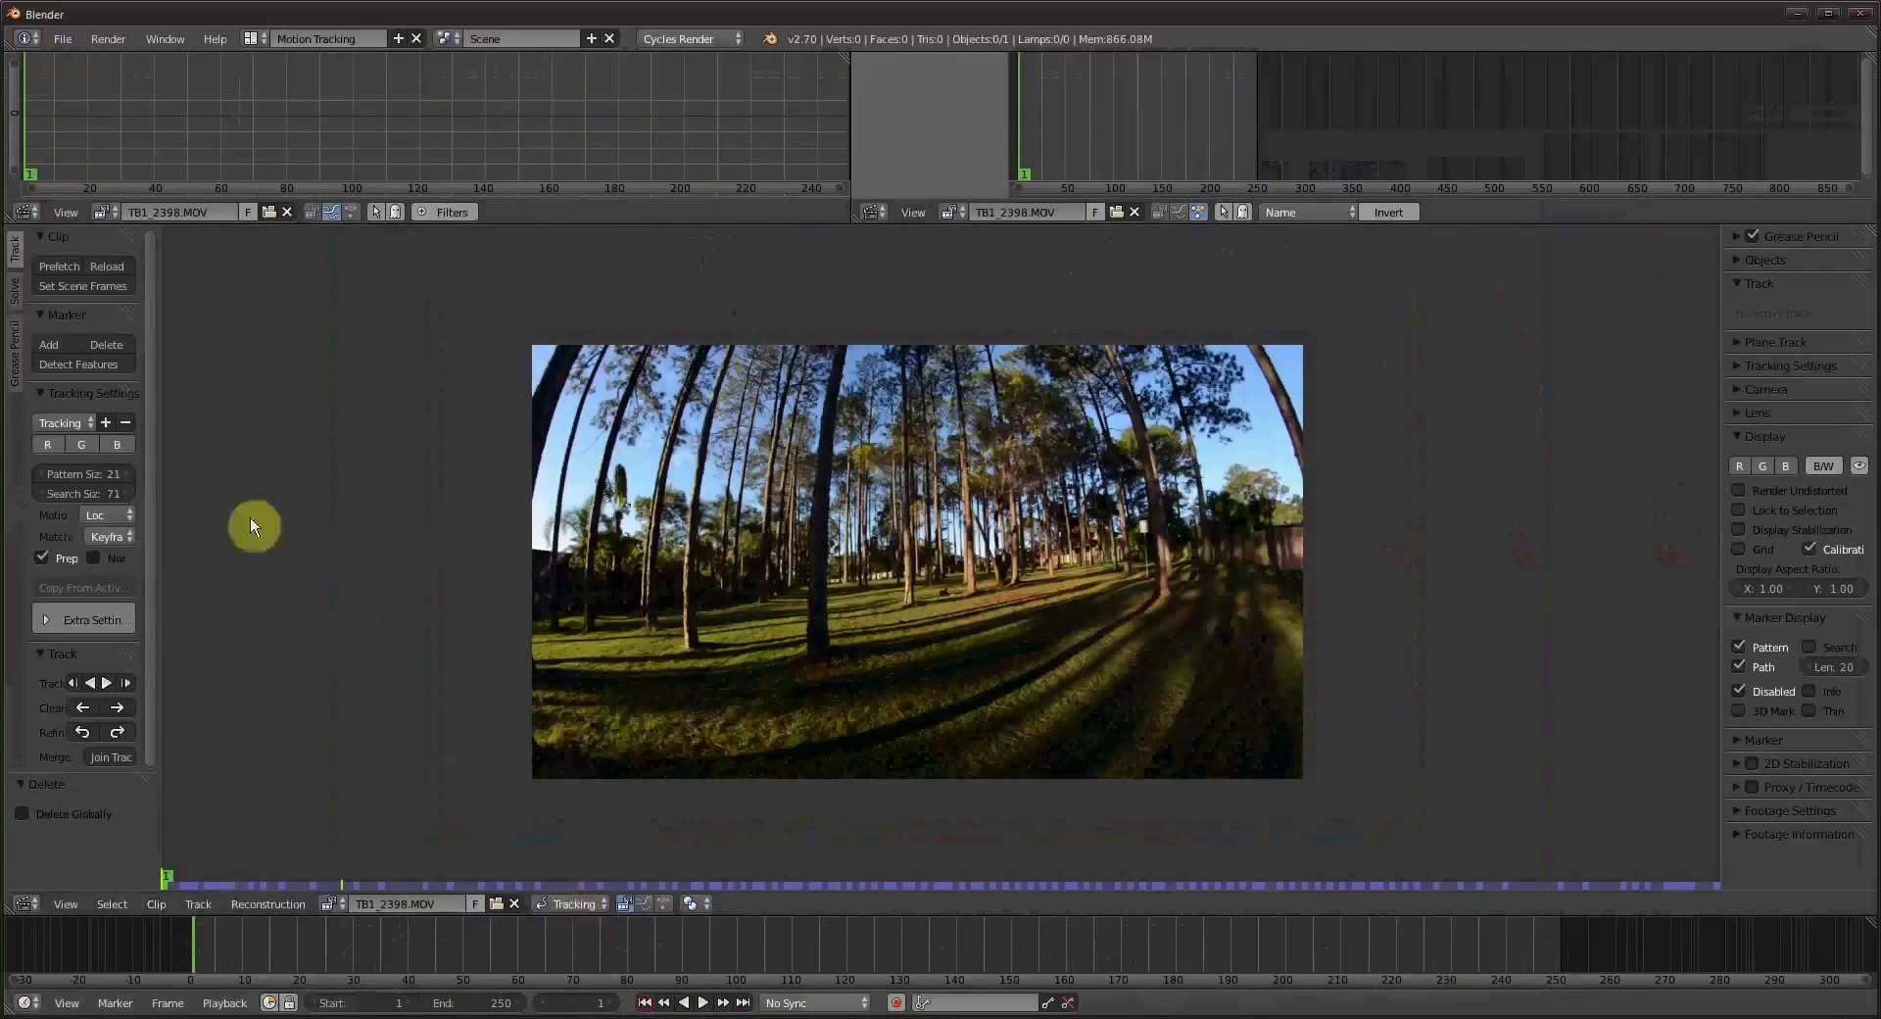
pyautogui.click(86, 290)
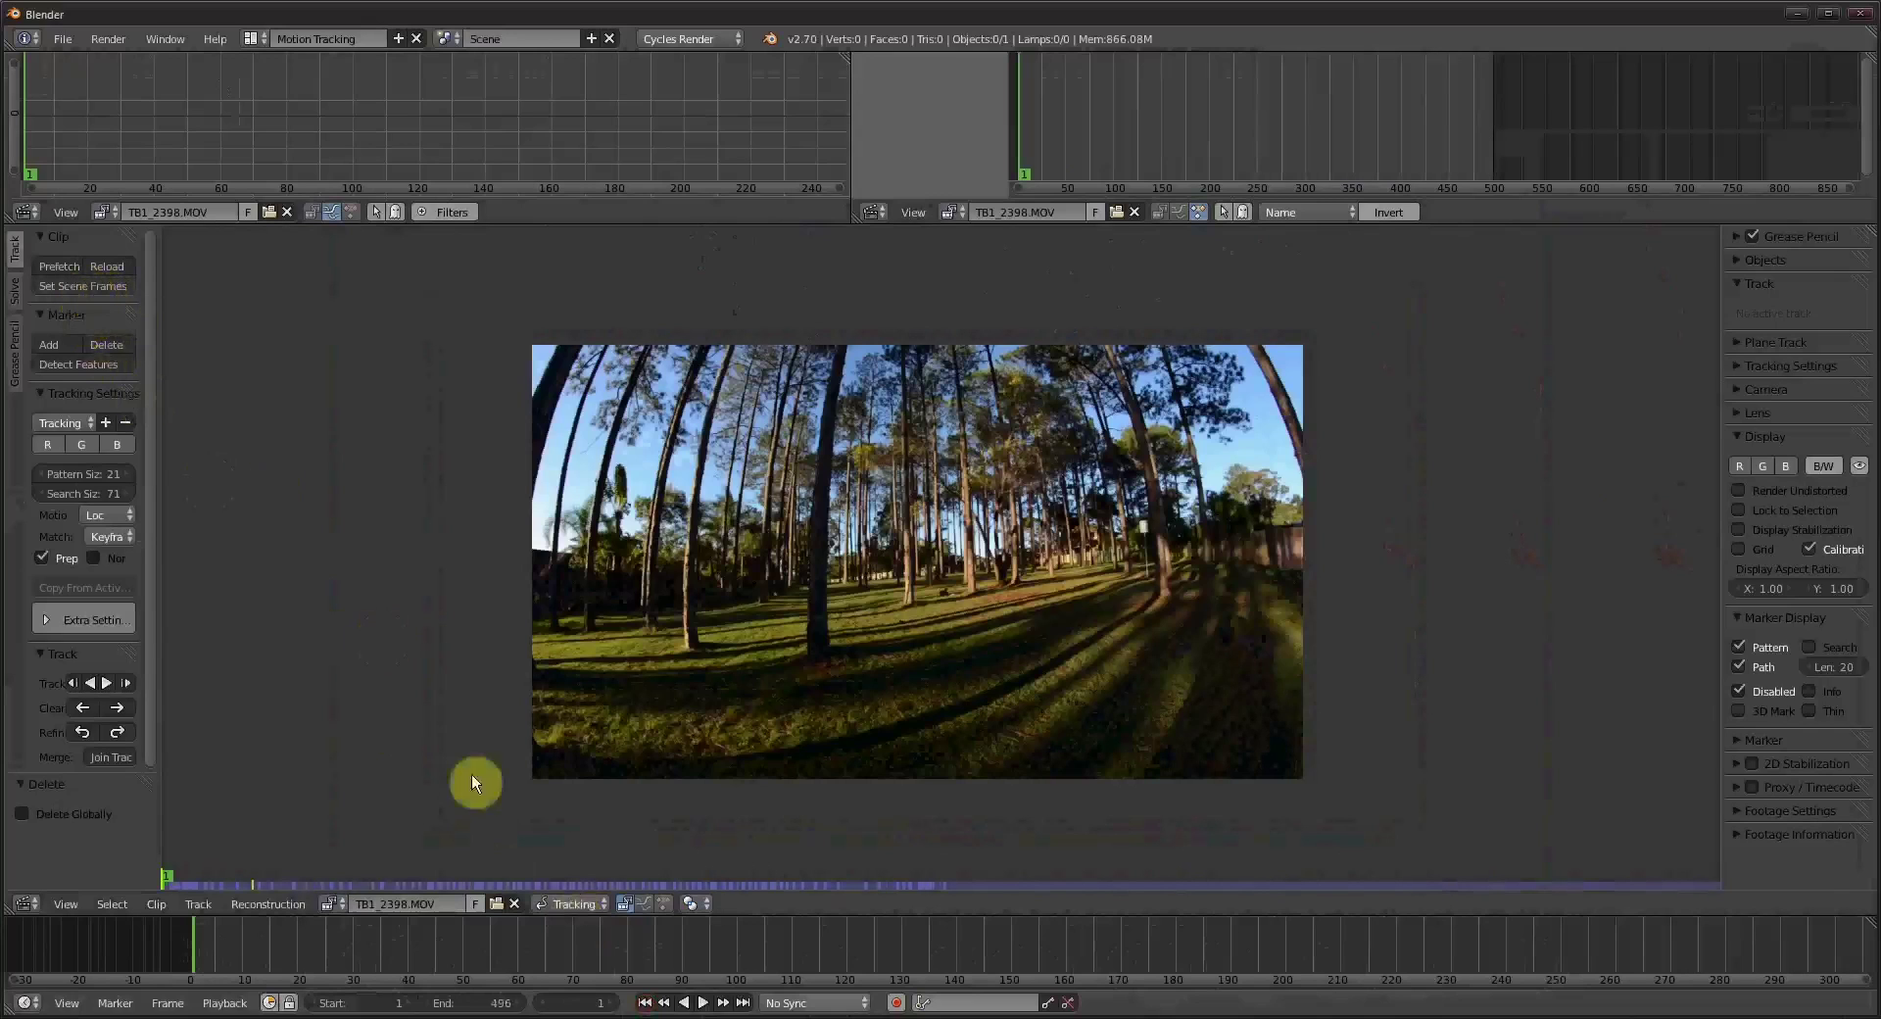
# Scrub through the footage over the full scene range and return to the first frame.
pyautogui.moveTo(767, 944); pyautogui.dragTo(753, 940, button='middle')
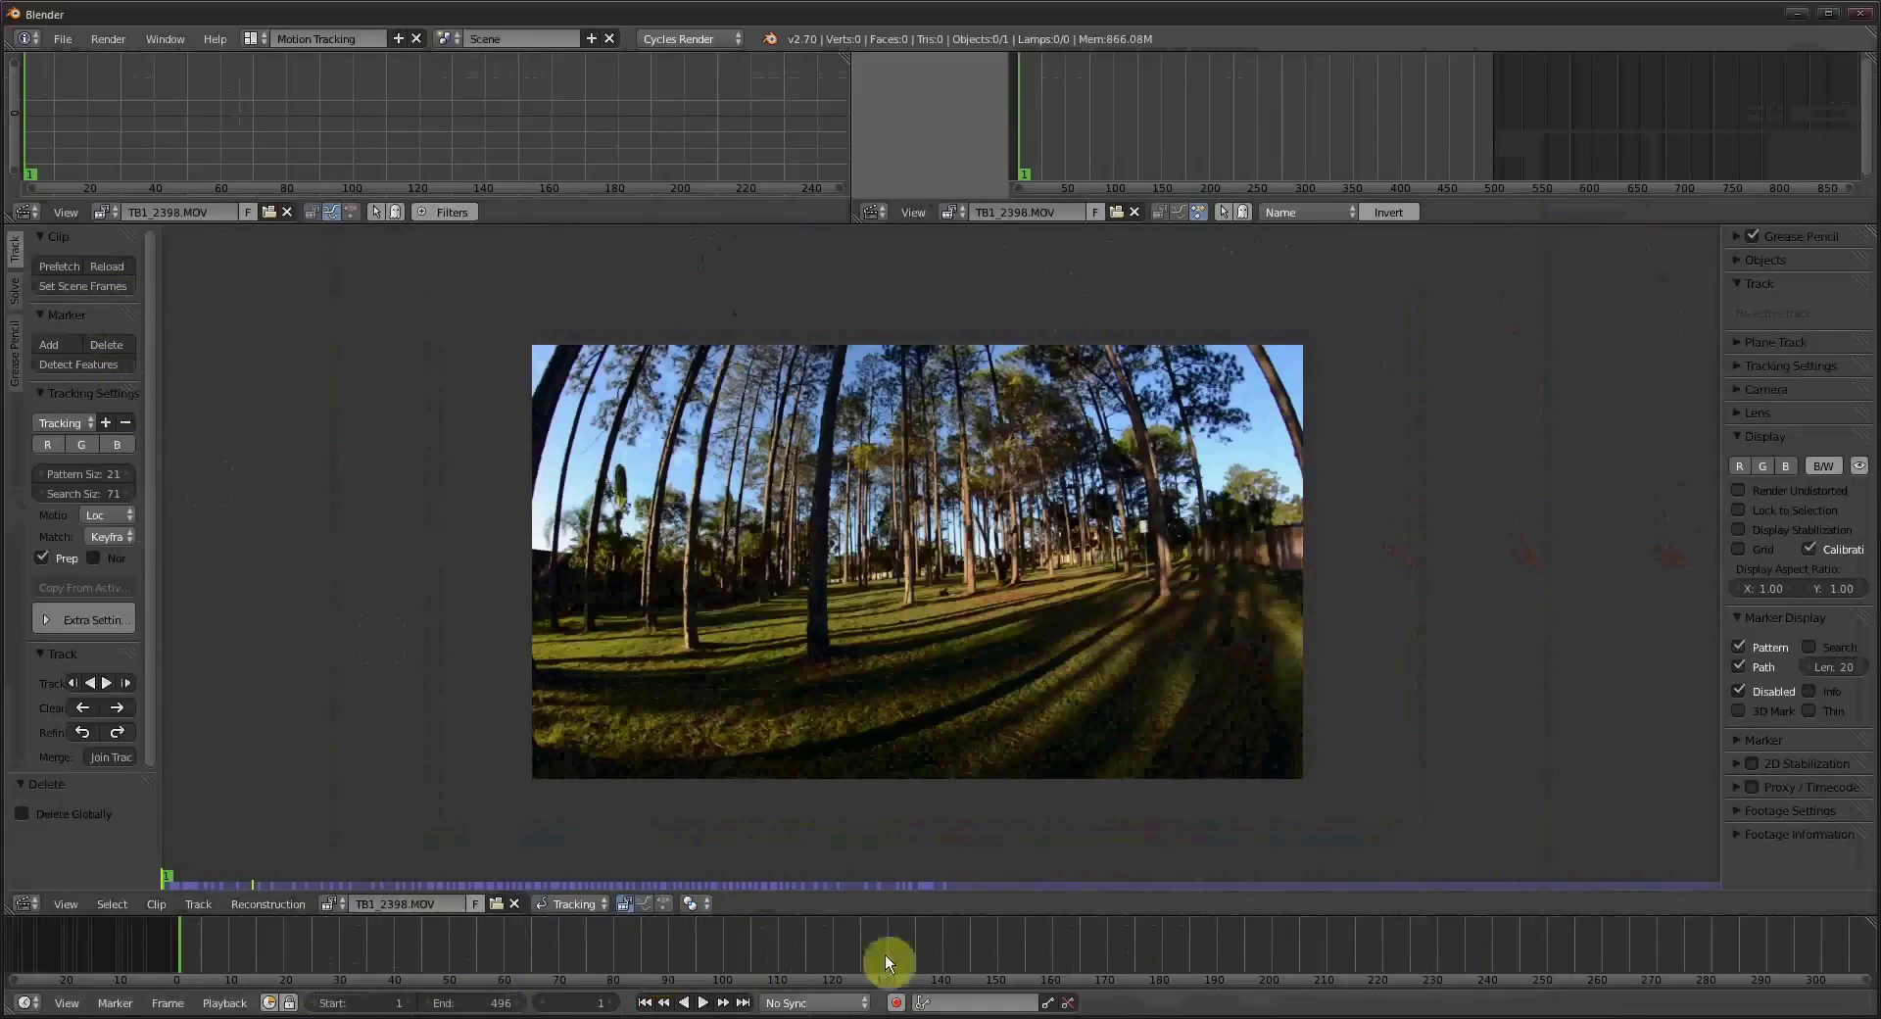
pyautogui.keyDown('ctrl'); pyautogui.moveTo(886, 963); pyautogui.dragTo(517, 942, button='middle'); pyautogui.keyUp('ctrl')
pyautogui.moveTo(553, 950); pyautogui.dragTo(809, 944)
pyautogui.moveTo(938, 954); pyautogui.dragTo(1644, 944)
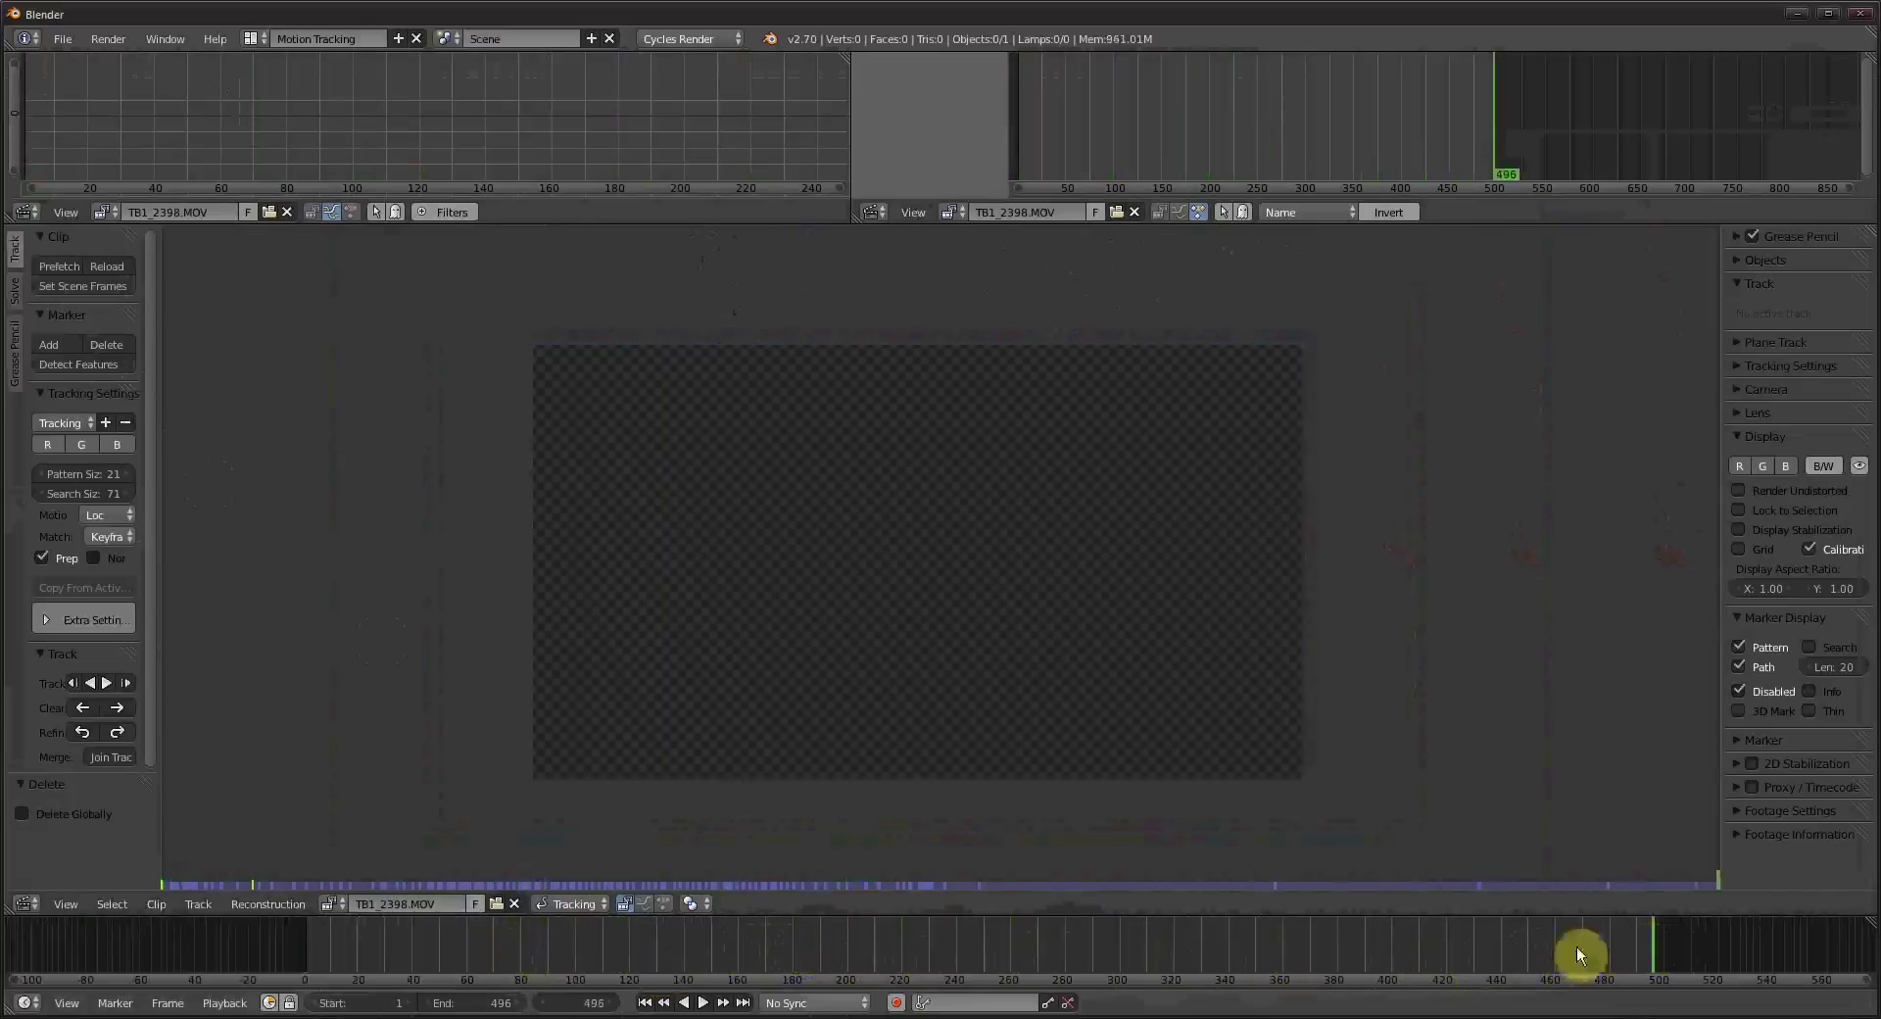
pyautogui.moveTo(978, 950); pyautogui.dragTo(686, 942)
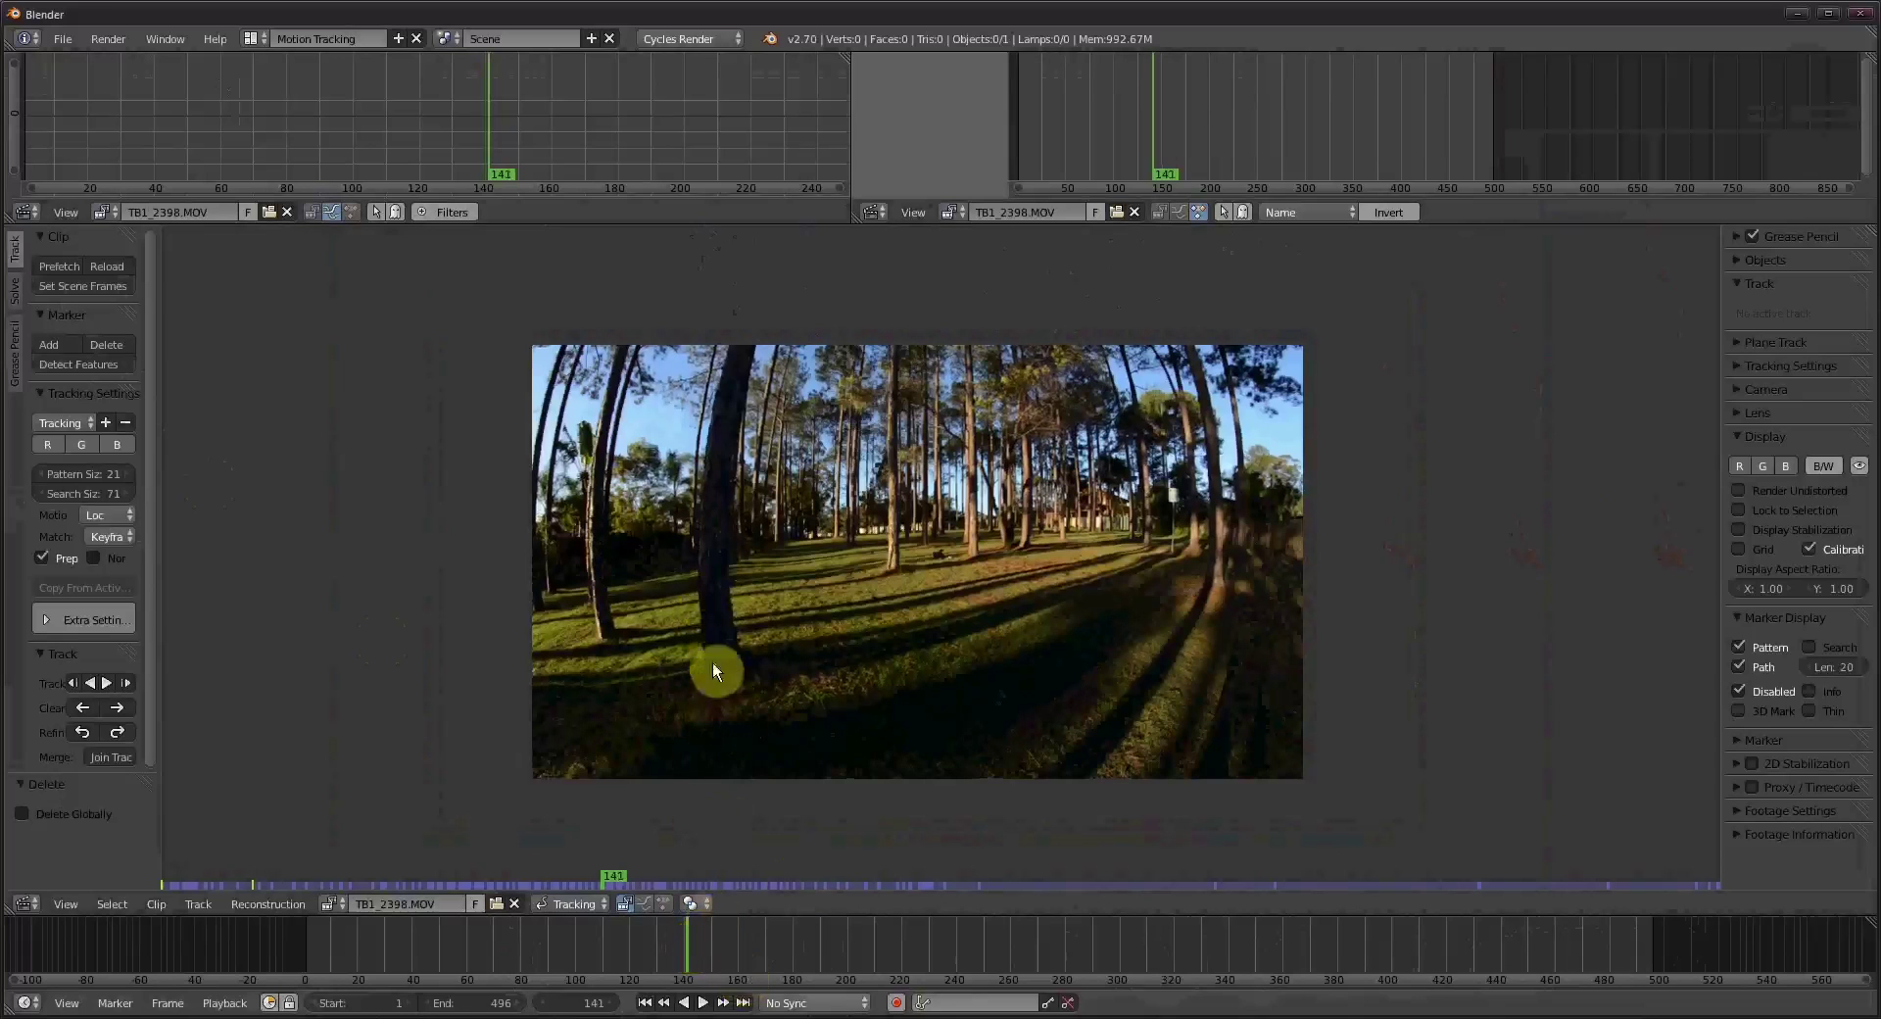
pyautogui.moveTo(685, 935); pyautogui.dragTo(762, 997)
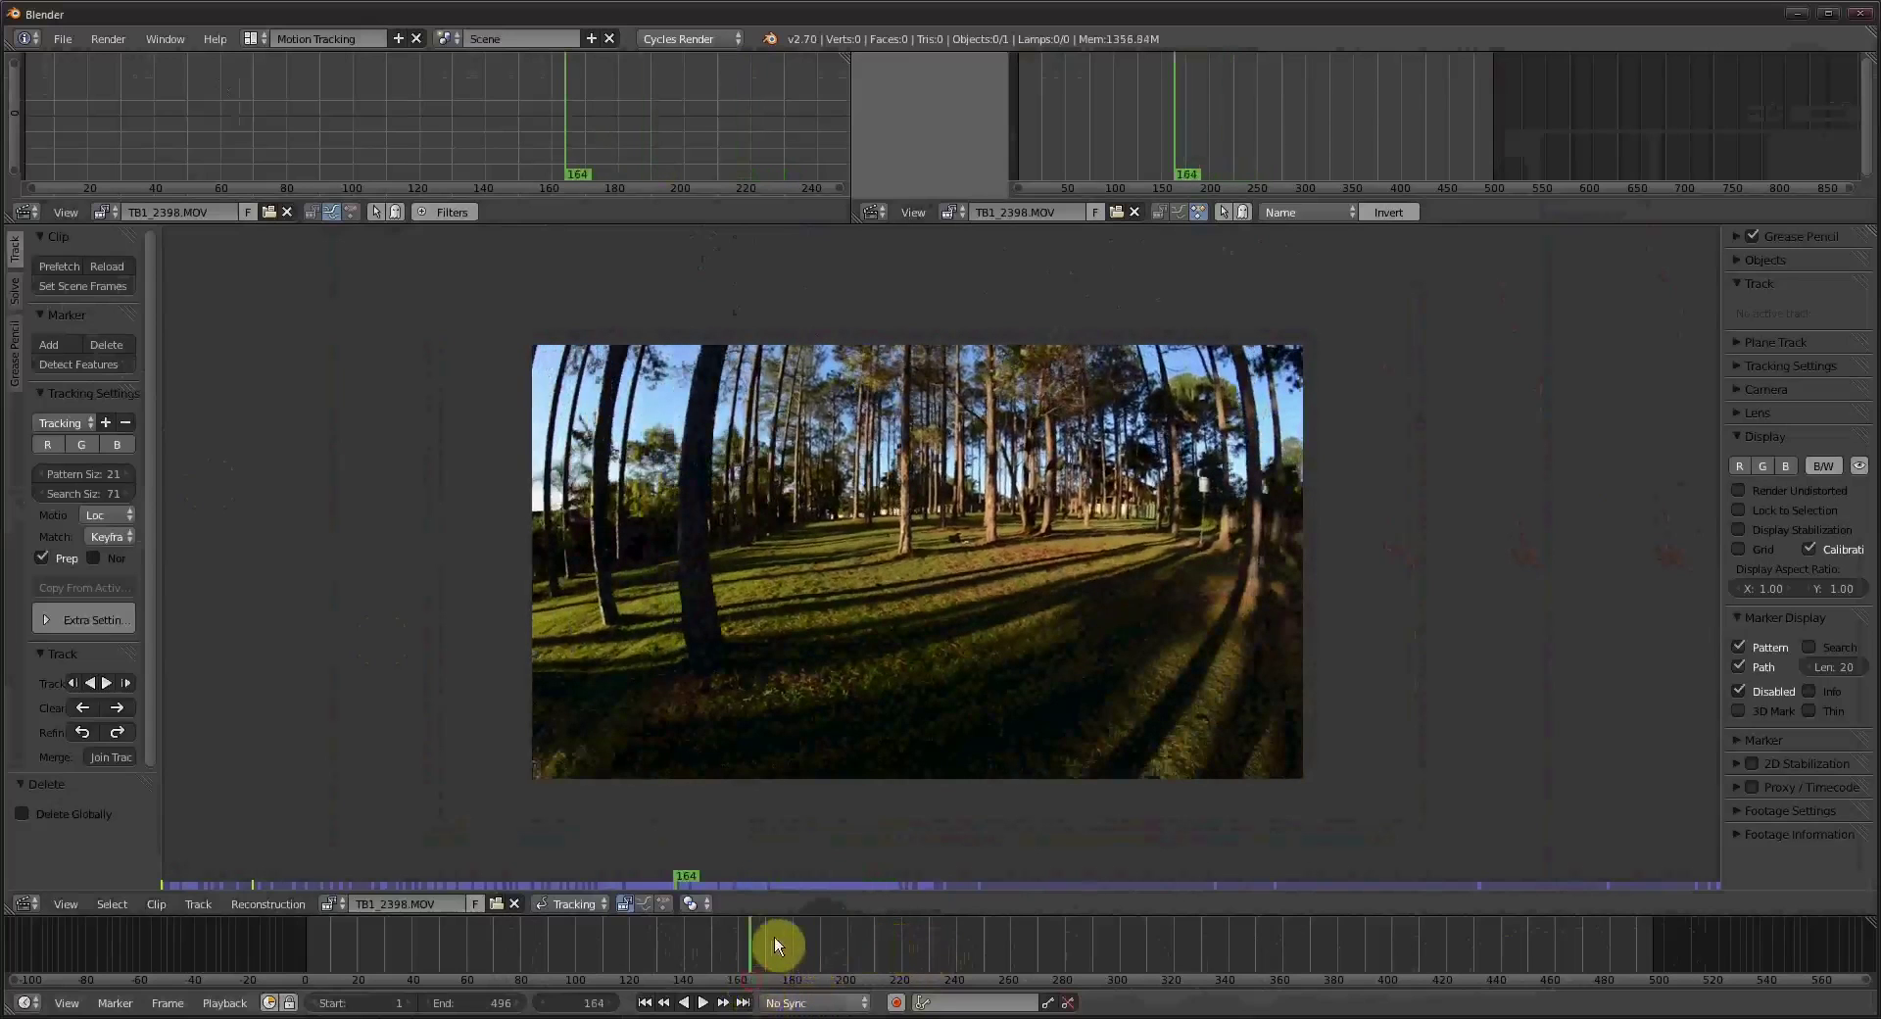
pyautogui.click(648, 1004)
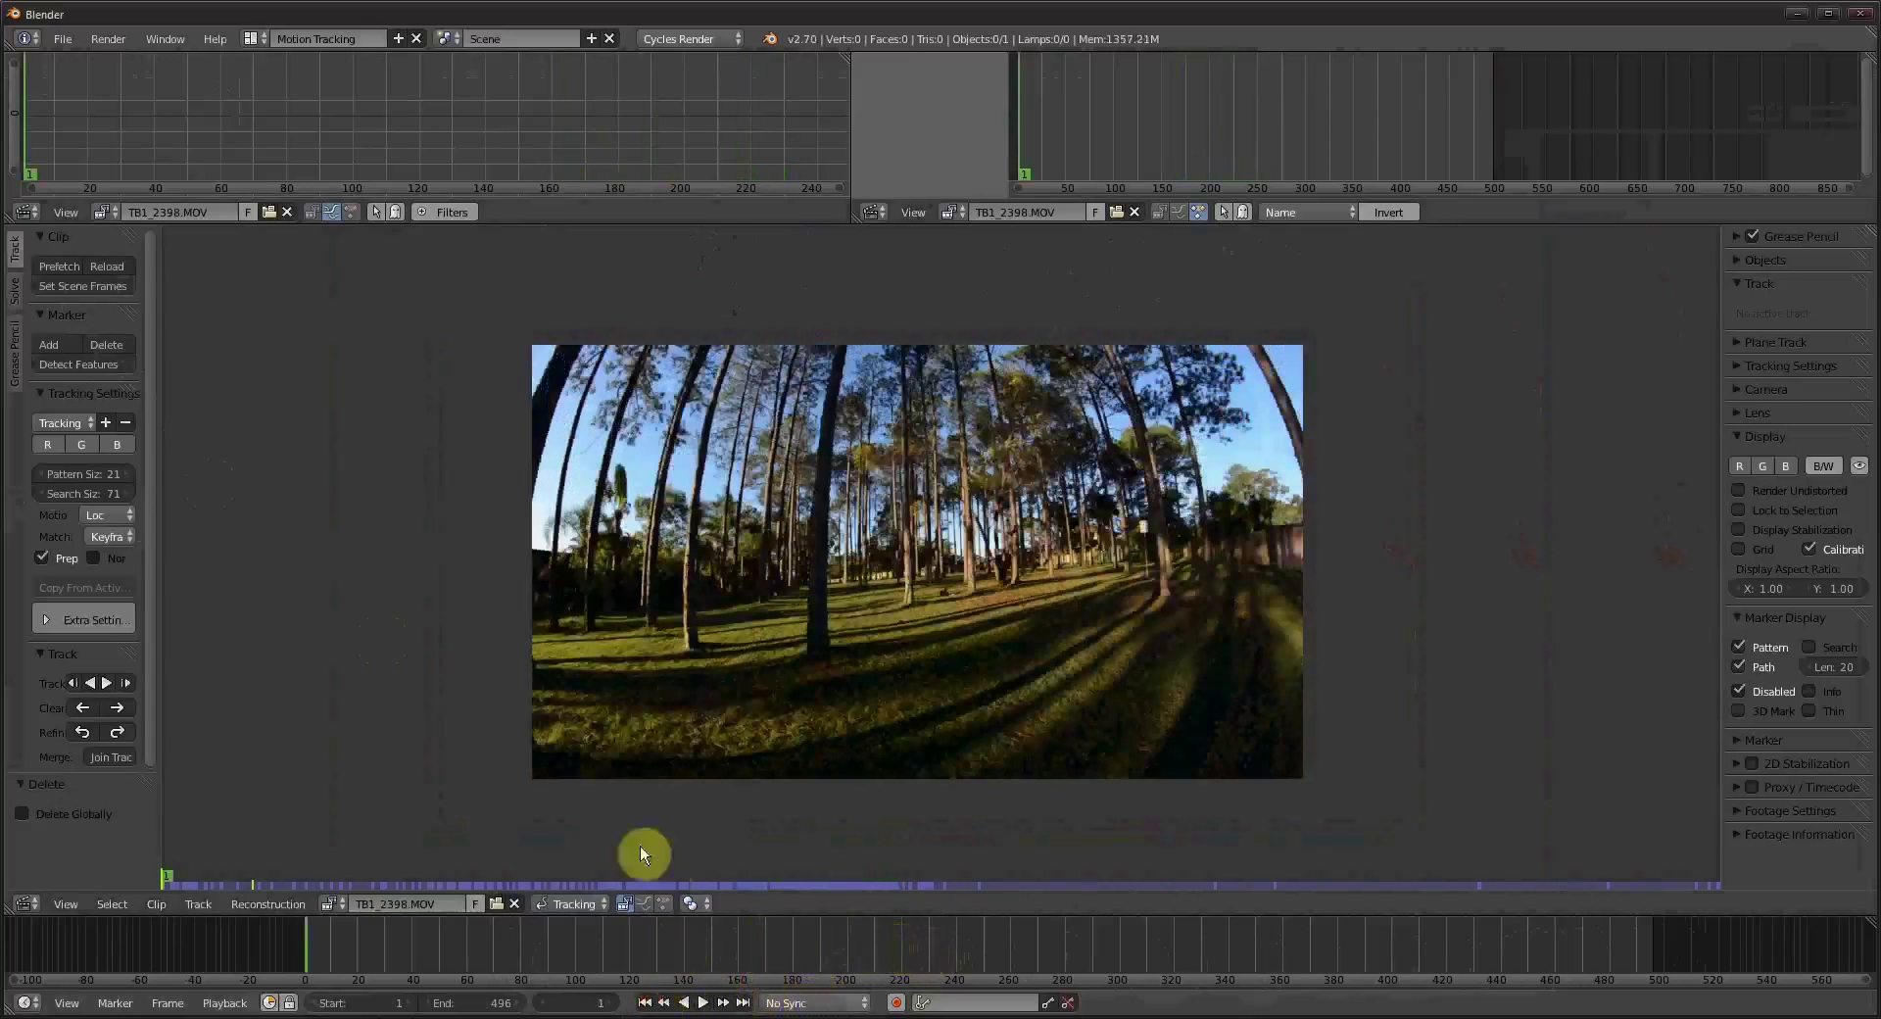
# Go to frame 45 and examine up close how the tree trunks bend near the image's edge.
pyautogui.moveTo(405, 960)
pyautogui.mouseDown()
pyautogui.moveTo(545, 960)
pyautogui.moveTo(395, 939)
pyautogui.moveTo(427, 943)
pyautogui.mouseUp()
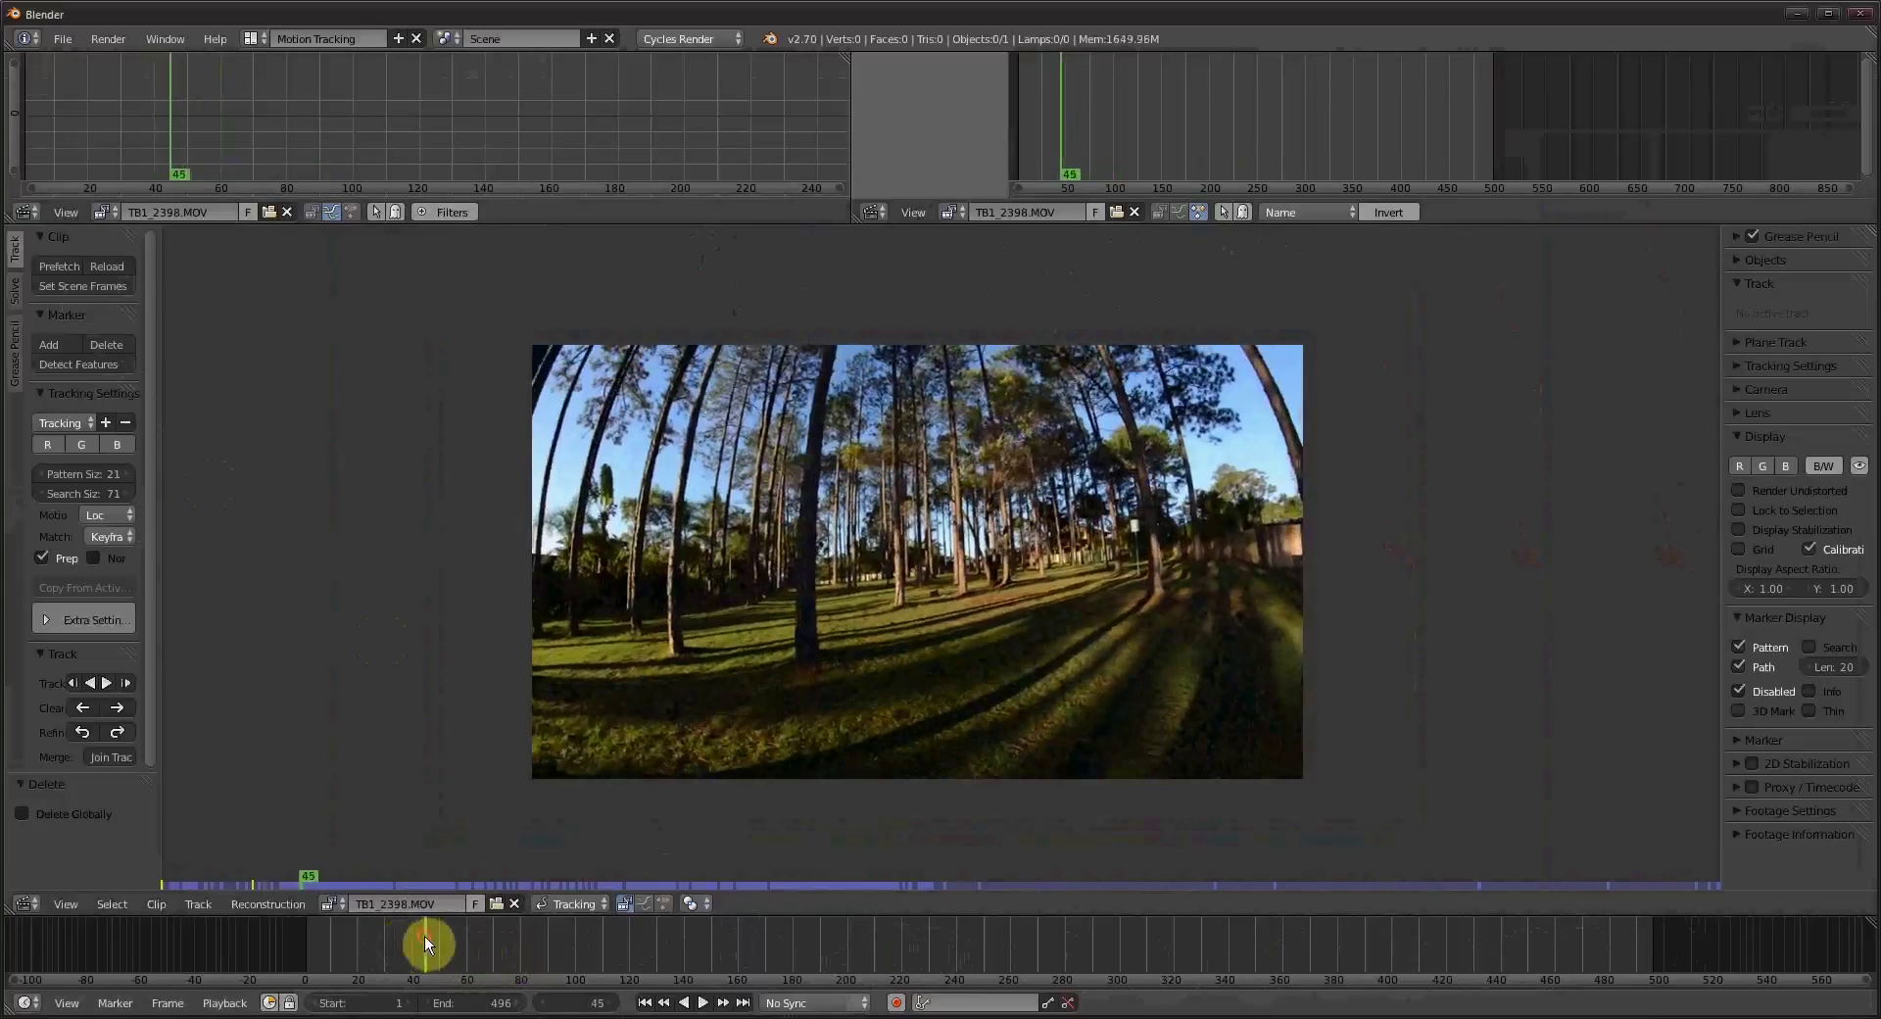
pyautogui.moveTo(672, 629); pyautogui.dragTo(706, 638, button='middle')
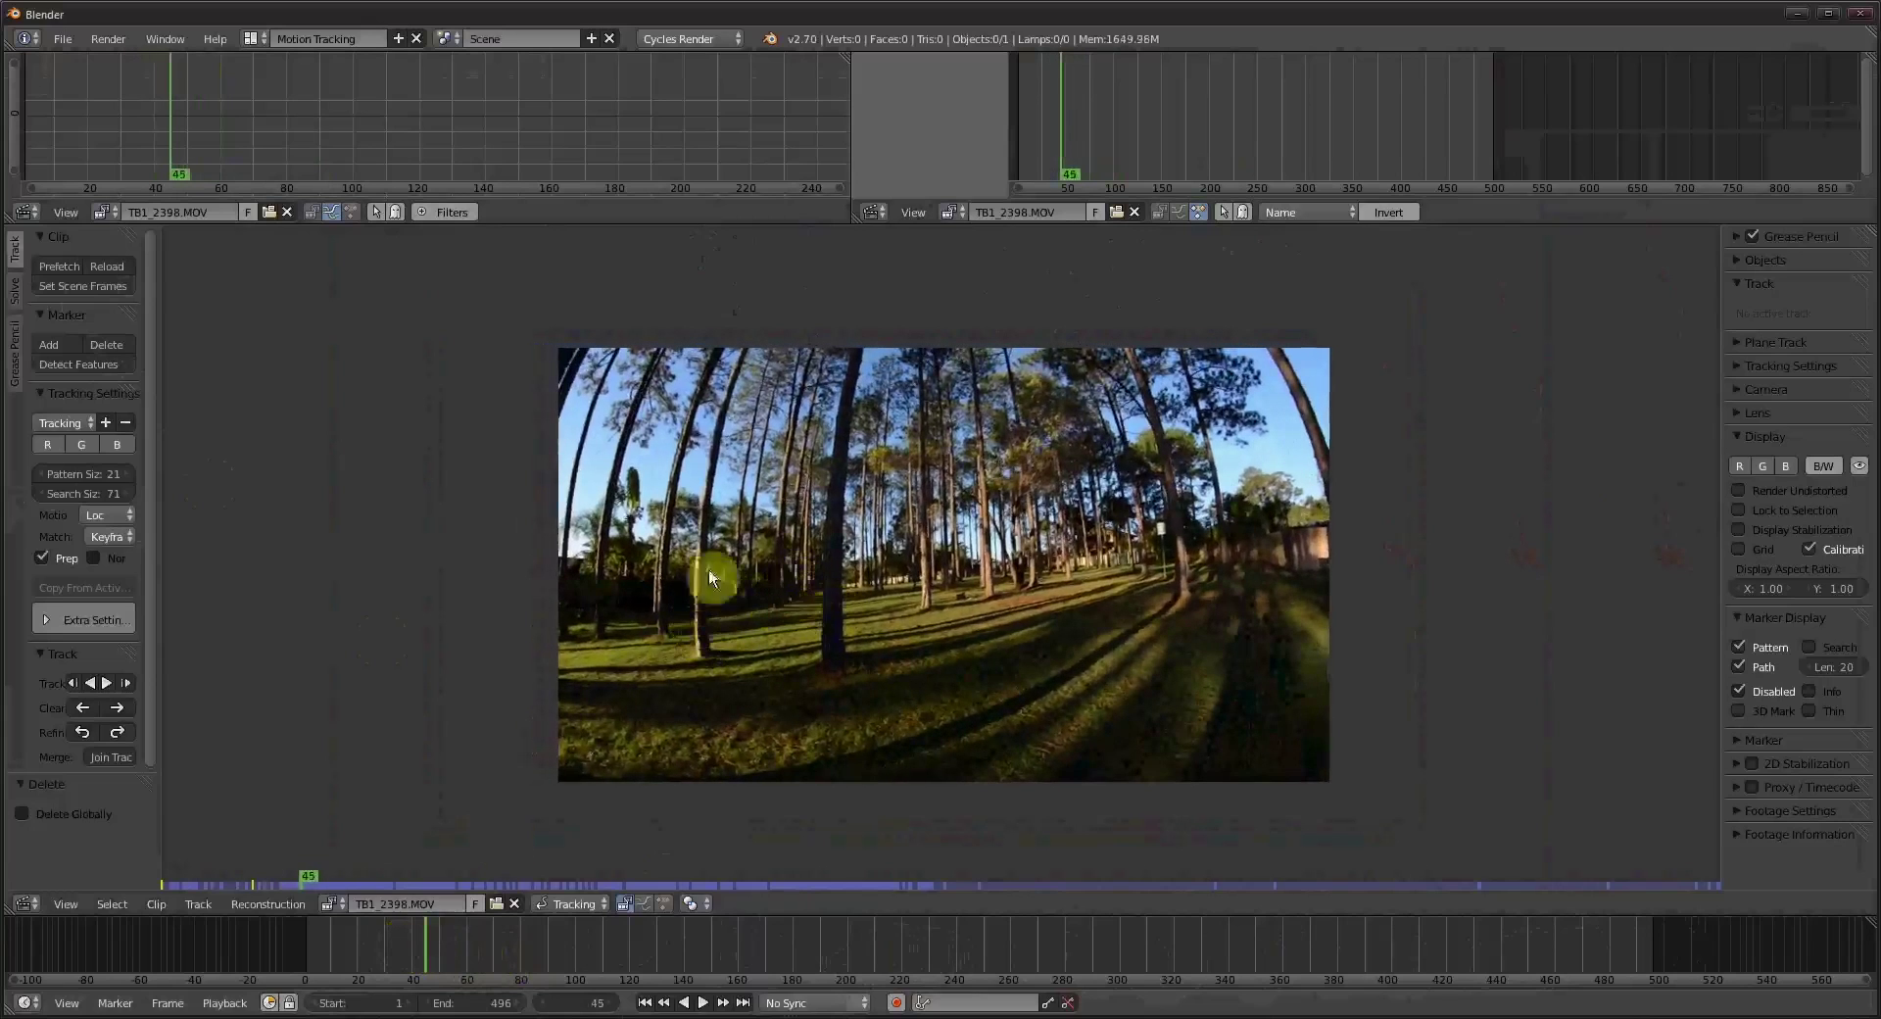
pyautogui.scroll(5, 891, 693)
pyautogui.moveTo(575, 597); pyautogui.dragTo(909, 754, button='middle')
pyautogui.scroll(-4, 925, 659)
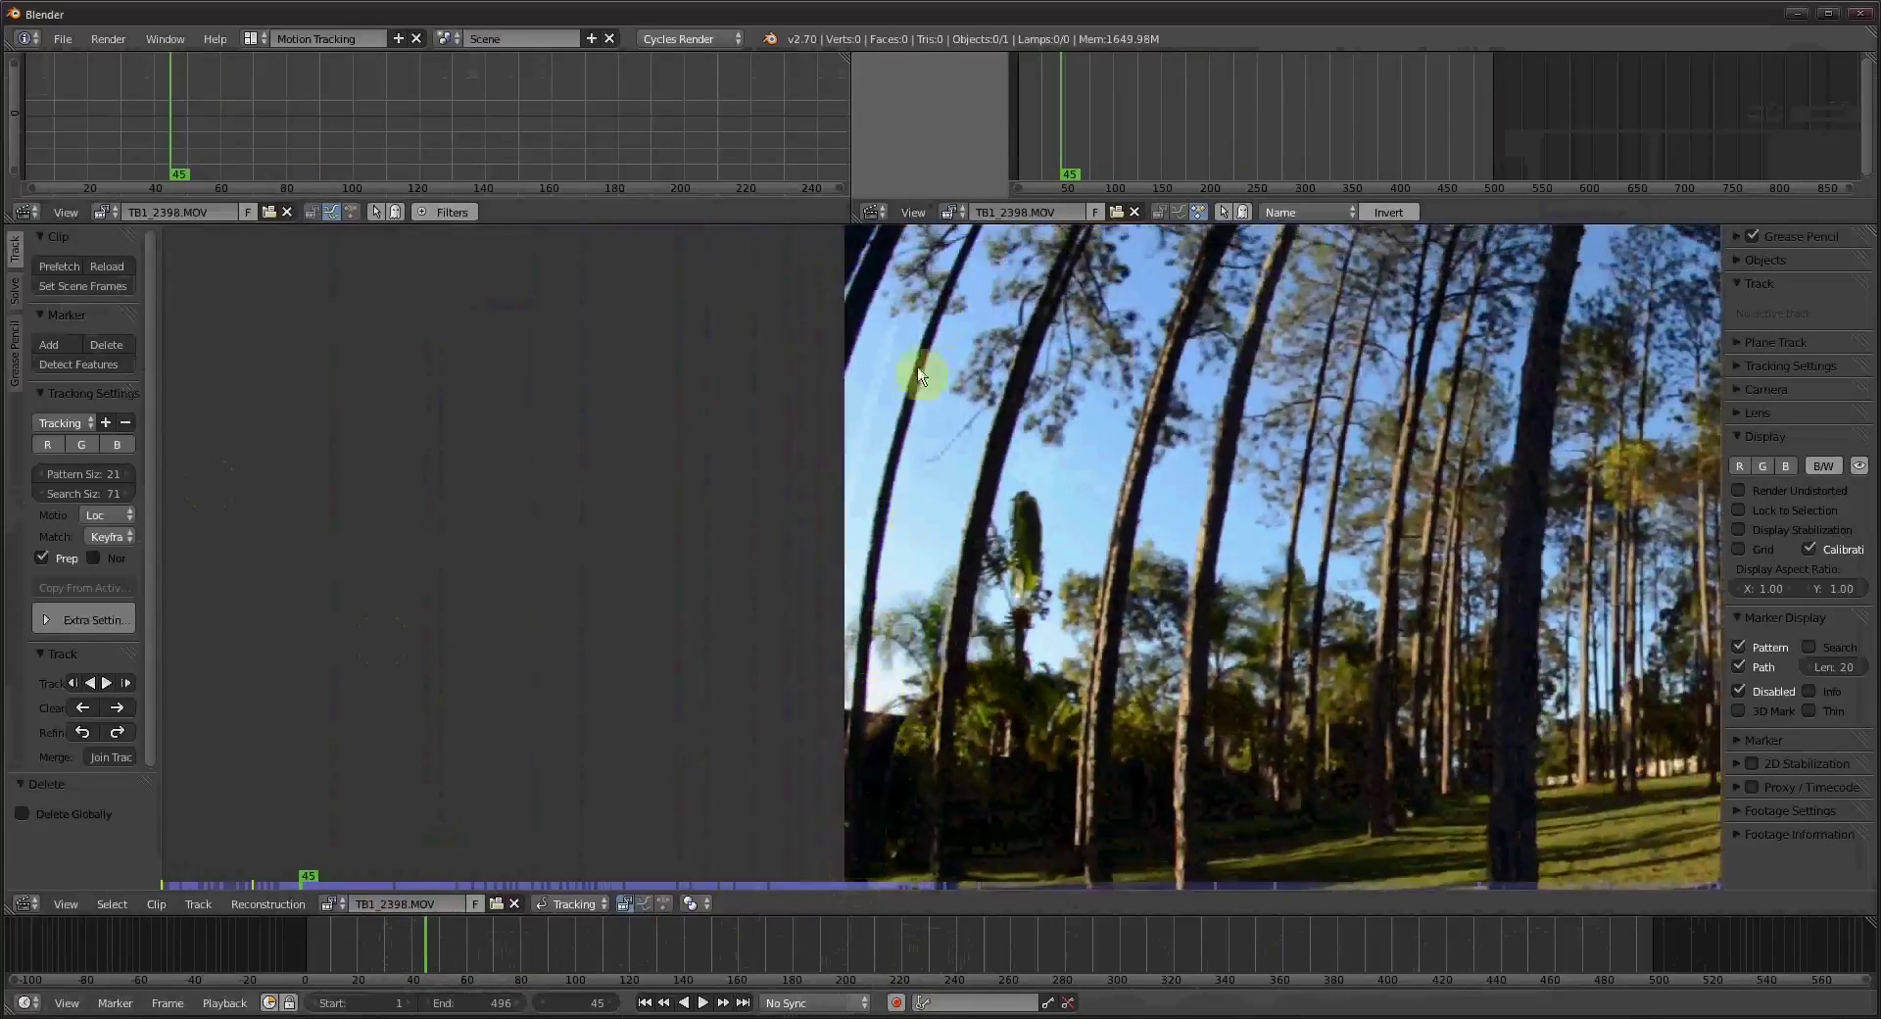
pyautogui.scroll(-2, 937, 325)
pyautogui.moveTo(1427, 483); pyautogui.dragTo(1122, 605, button='middle')
pyautogui.scroll(1, 1117, 599)
pyautogui.scroll(-2, 931, 470)
pyautogui.moveTo(931, 470); pyautogui.dragTo(915, 529, button='middle')
pyautogui.press('Home')
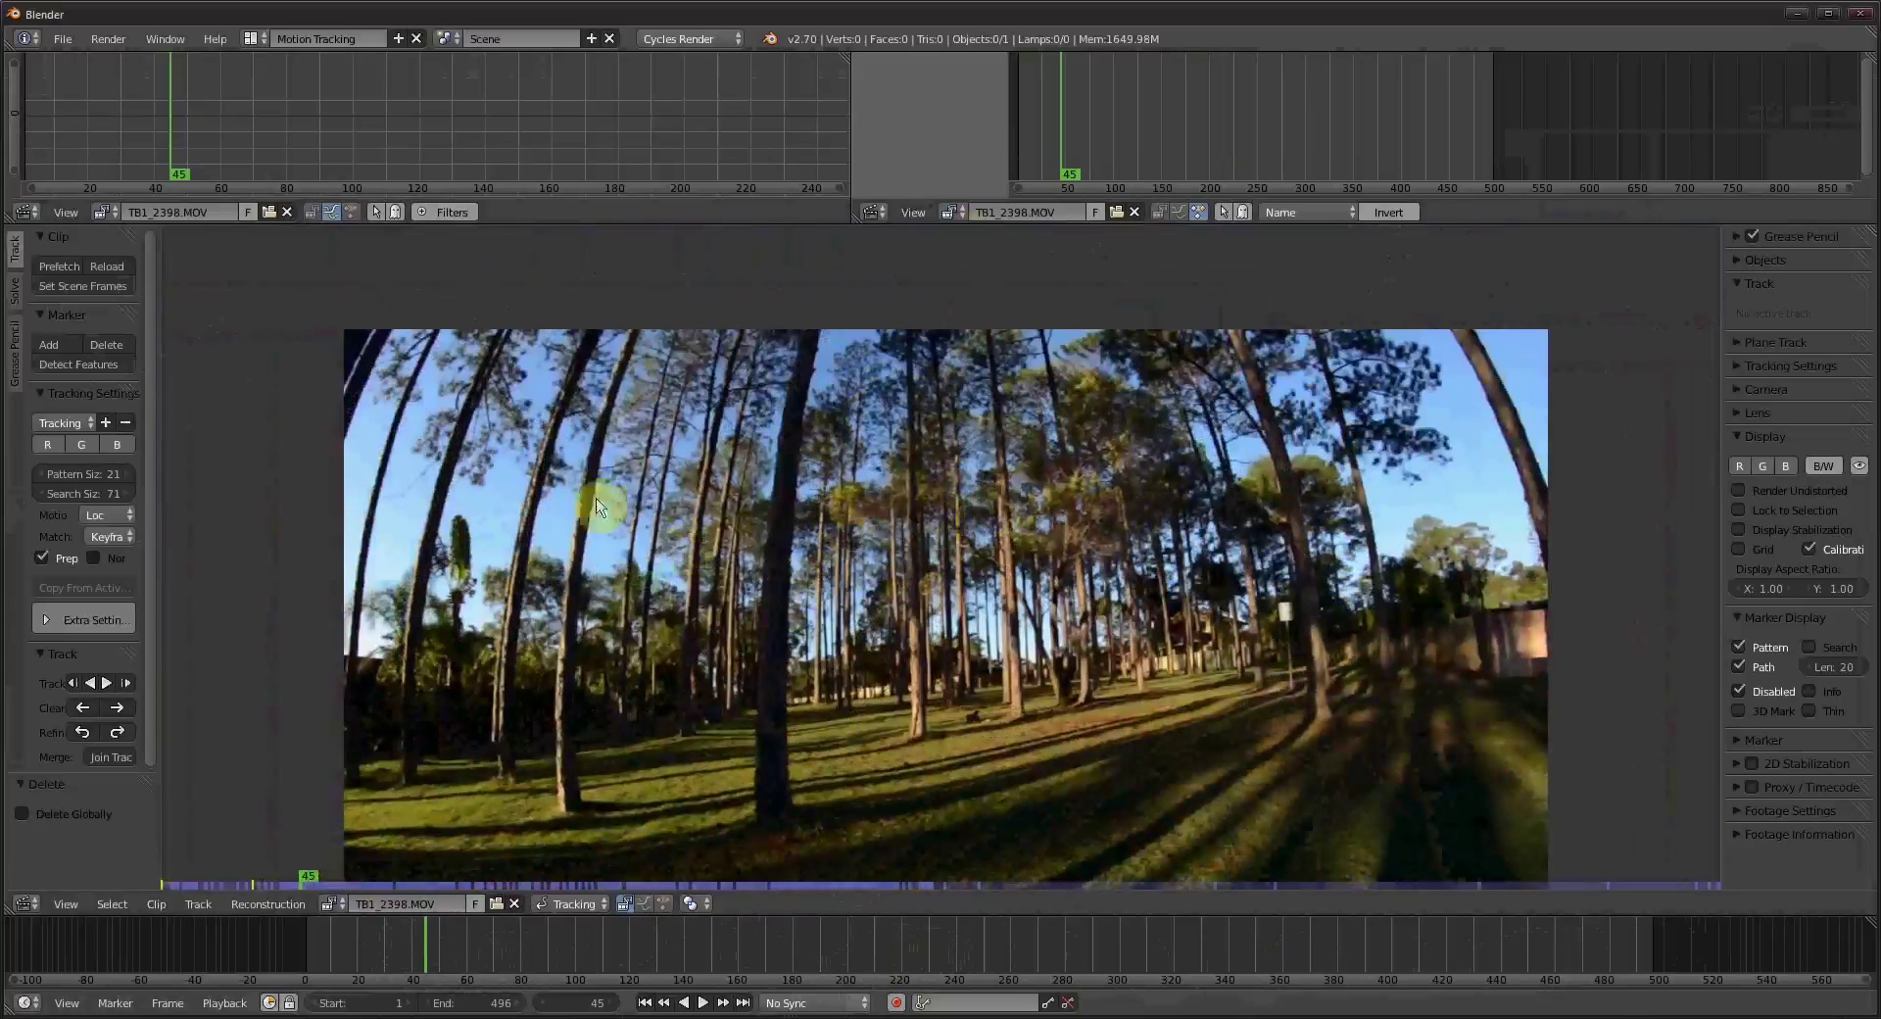
# Bring up the Grease Pencil tools and enable the grid overlay on the clip.
pyautogui.click(15, 367)
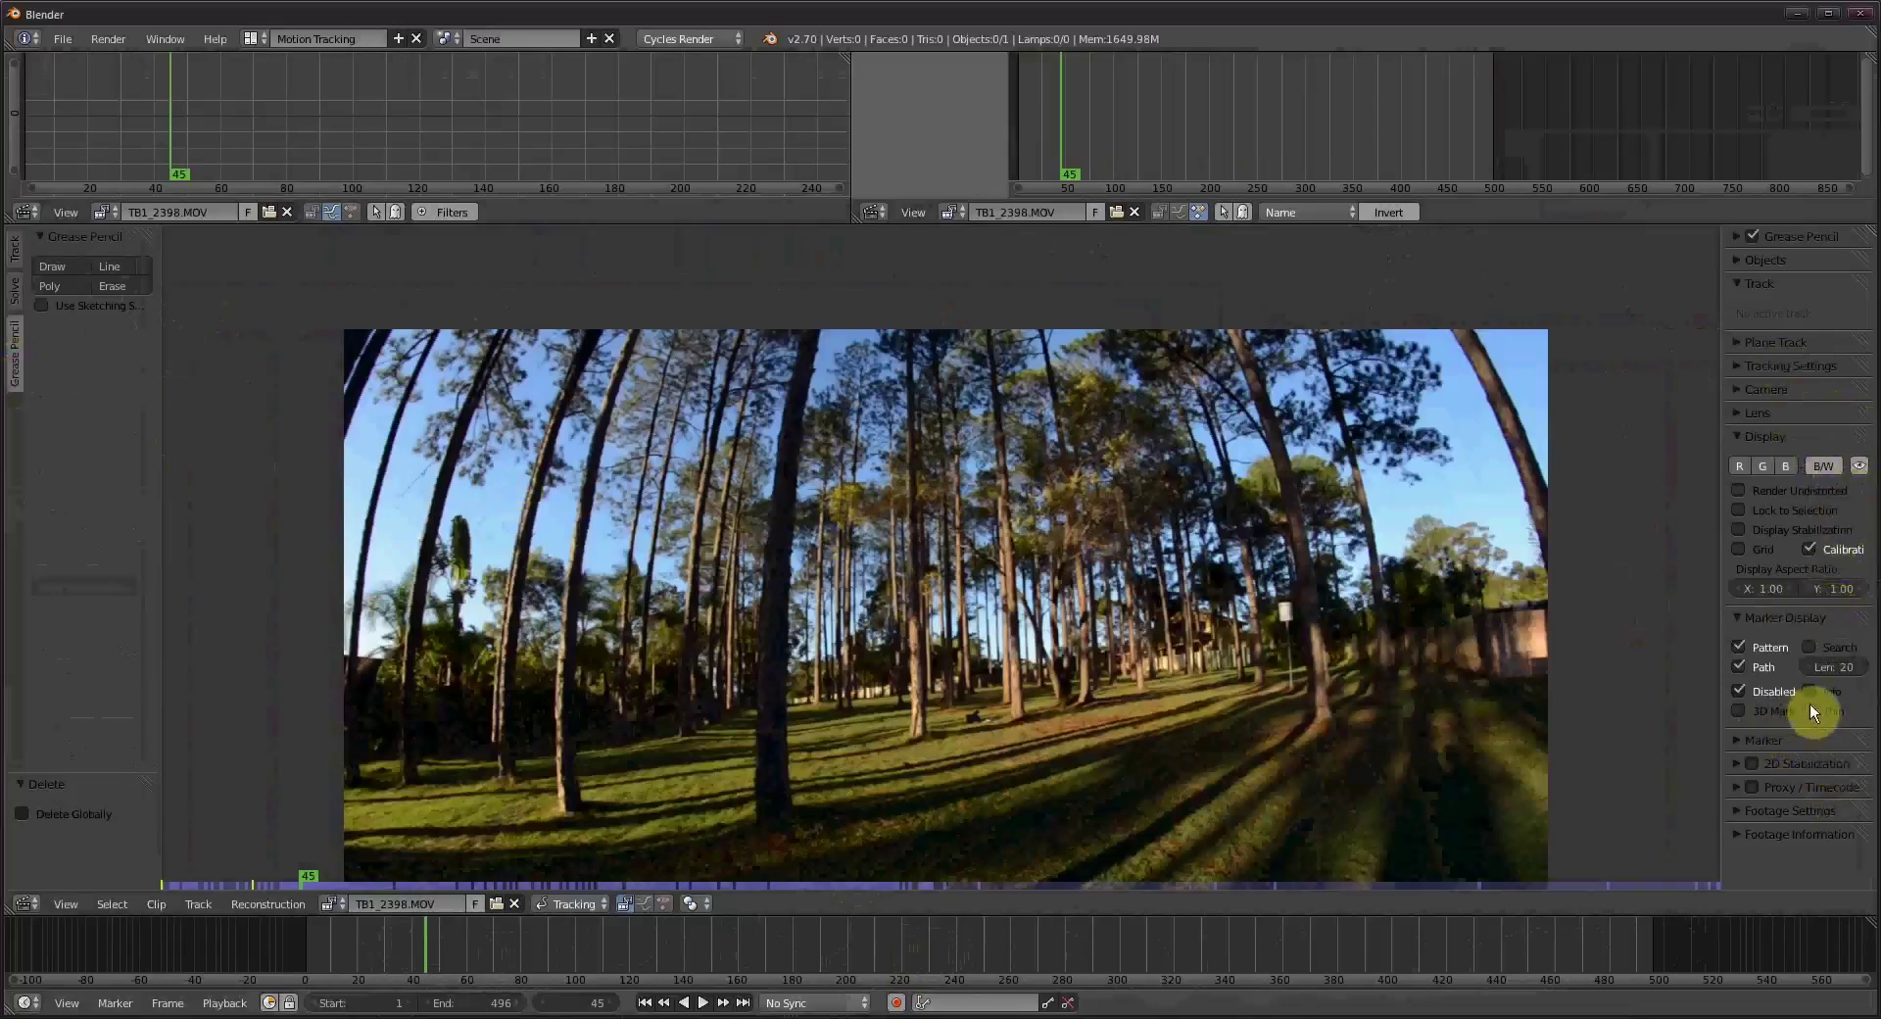
pyautogui.click(1743, 554)
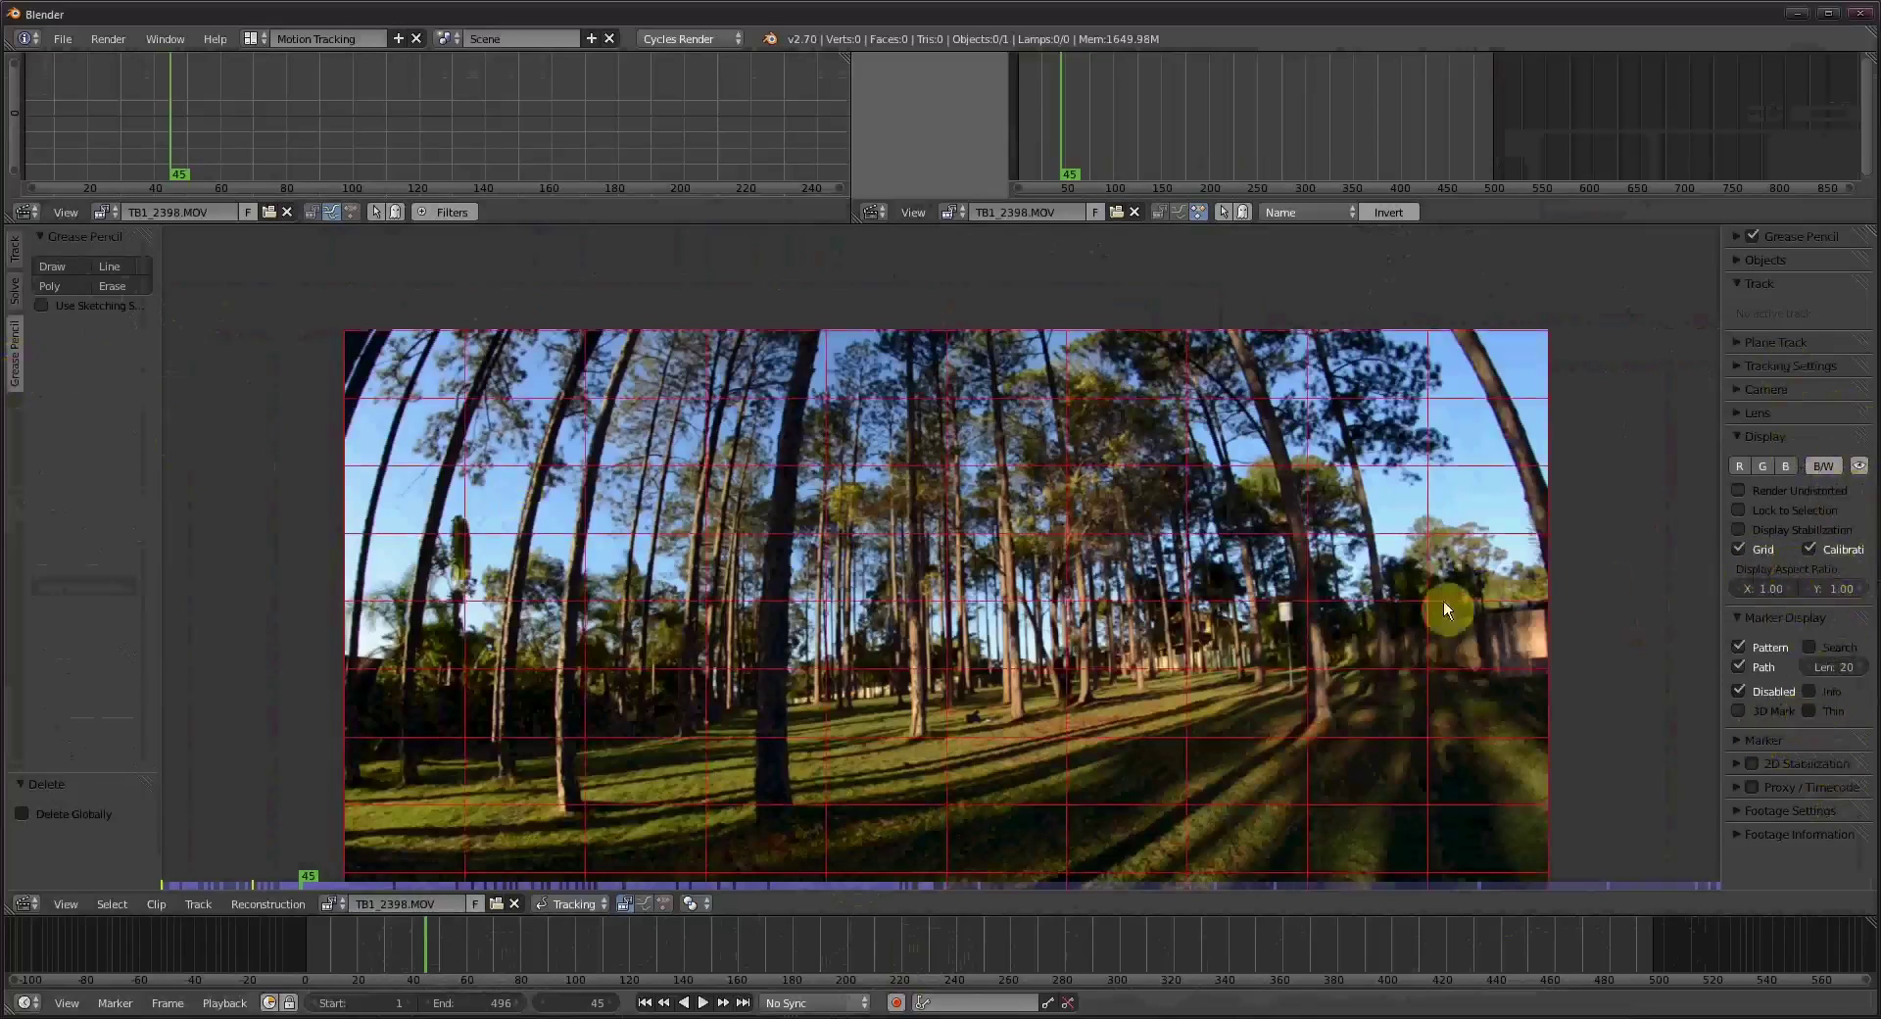
pyautogui.moveTo(1440, 608); pyautogui.dragTo(1436, 571, button='middle')
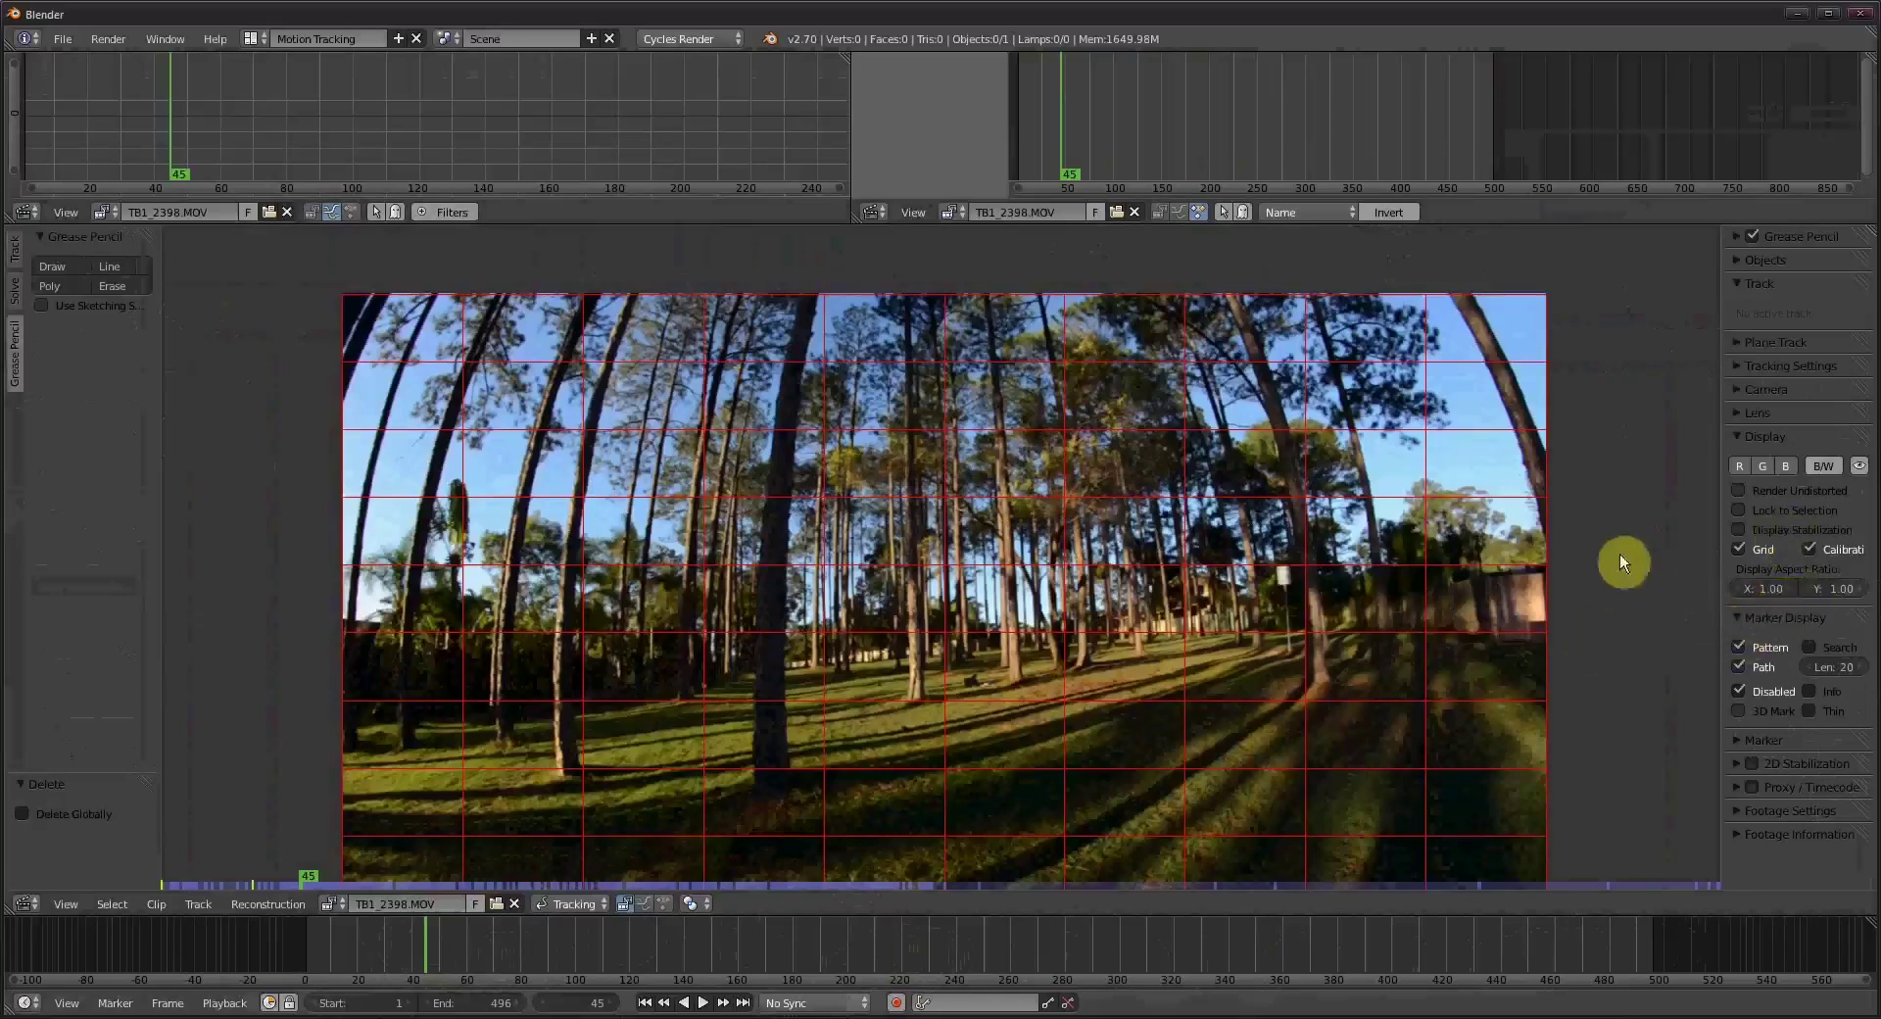
# Reveal the clip's lens and camera settings and apply the Nikon DX camera preset.
pyautogui.click(1737, 413)
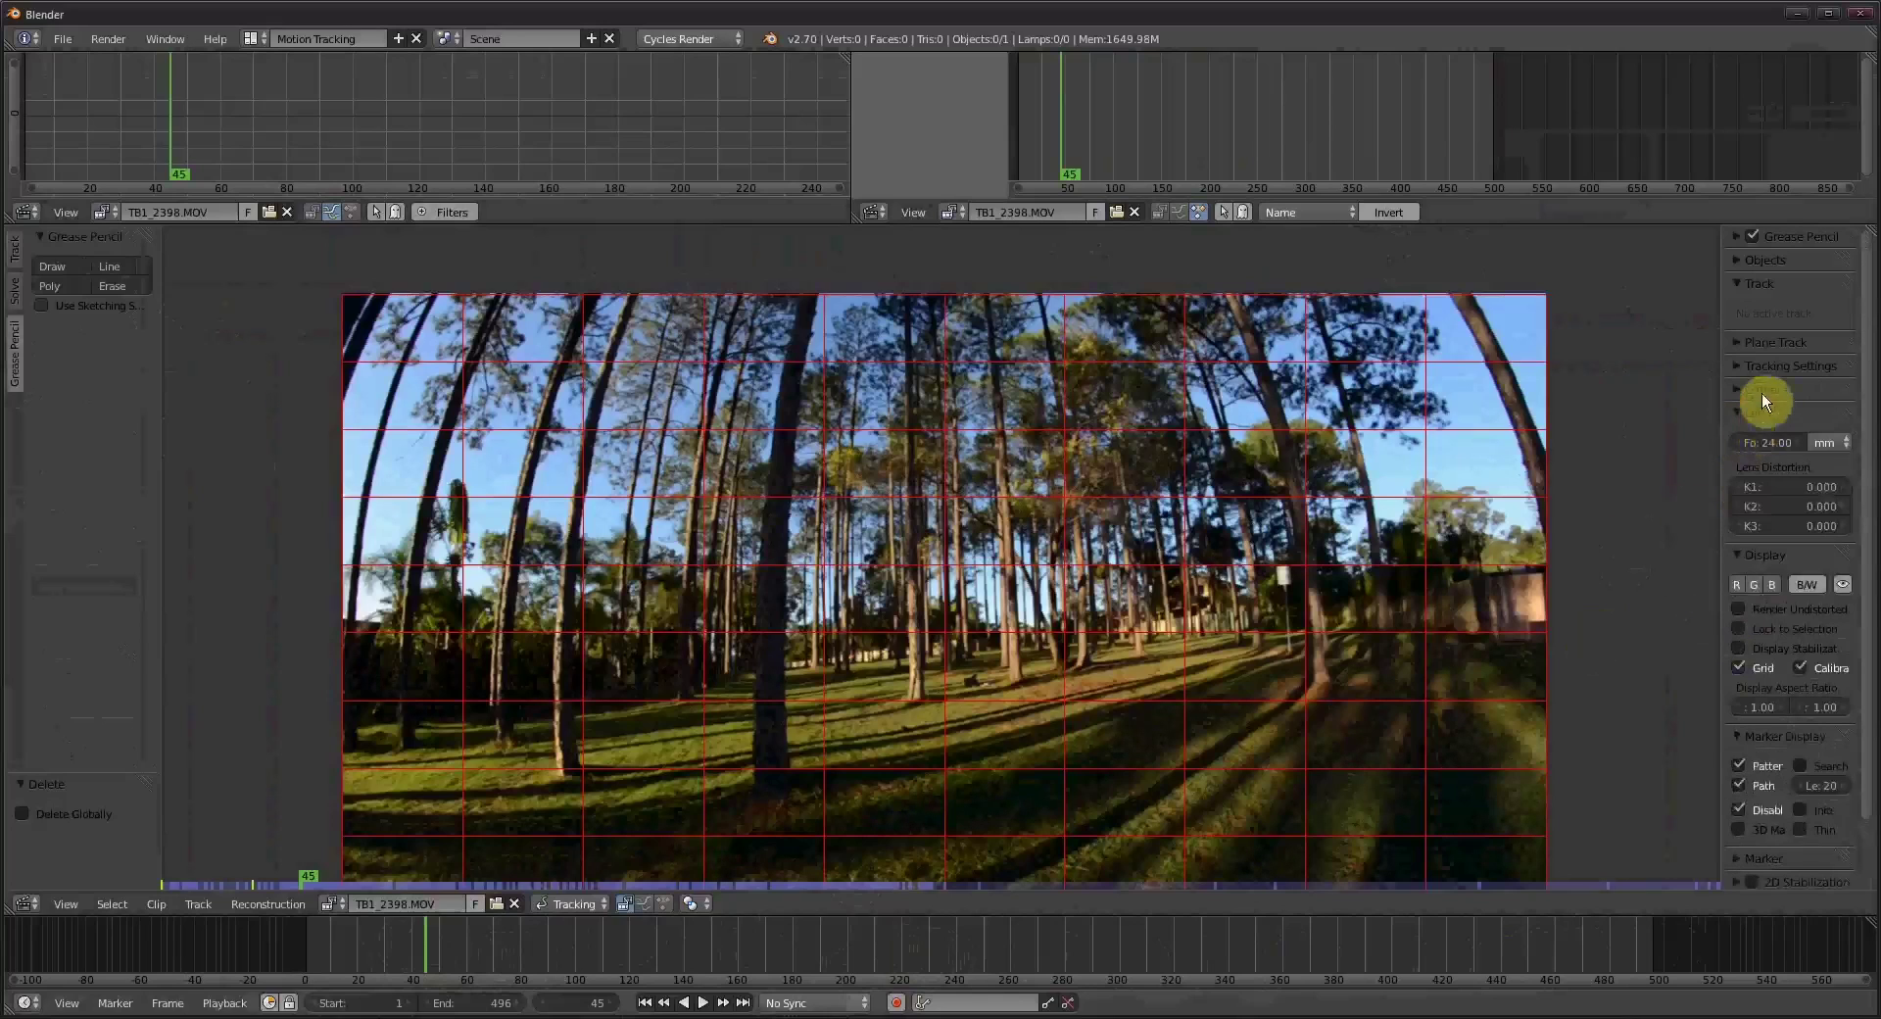
pyautogui.click(1740, 390)
pyautogui.click(1765, 418)
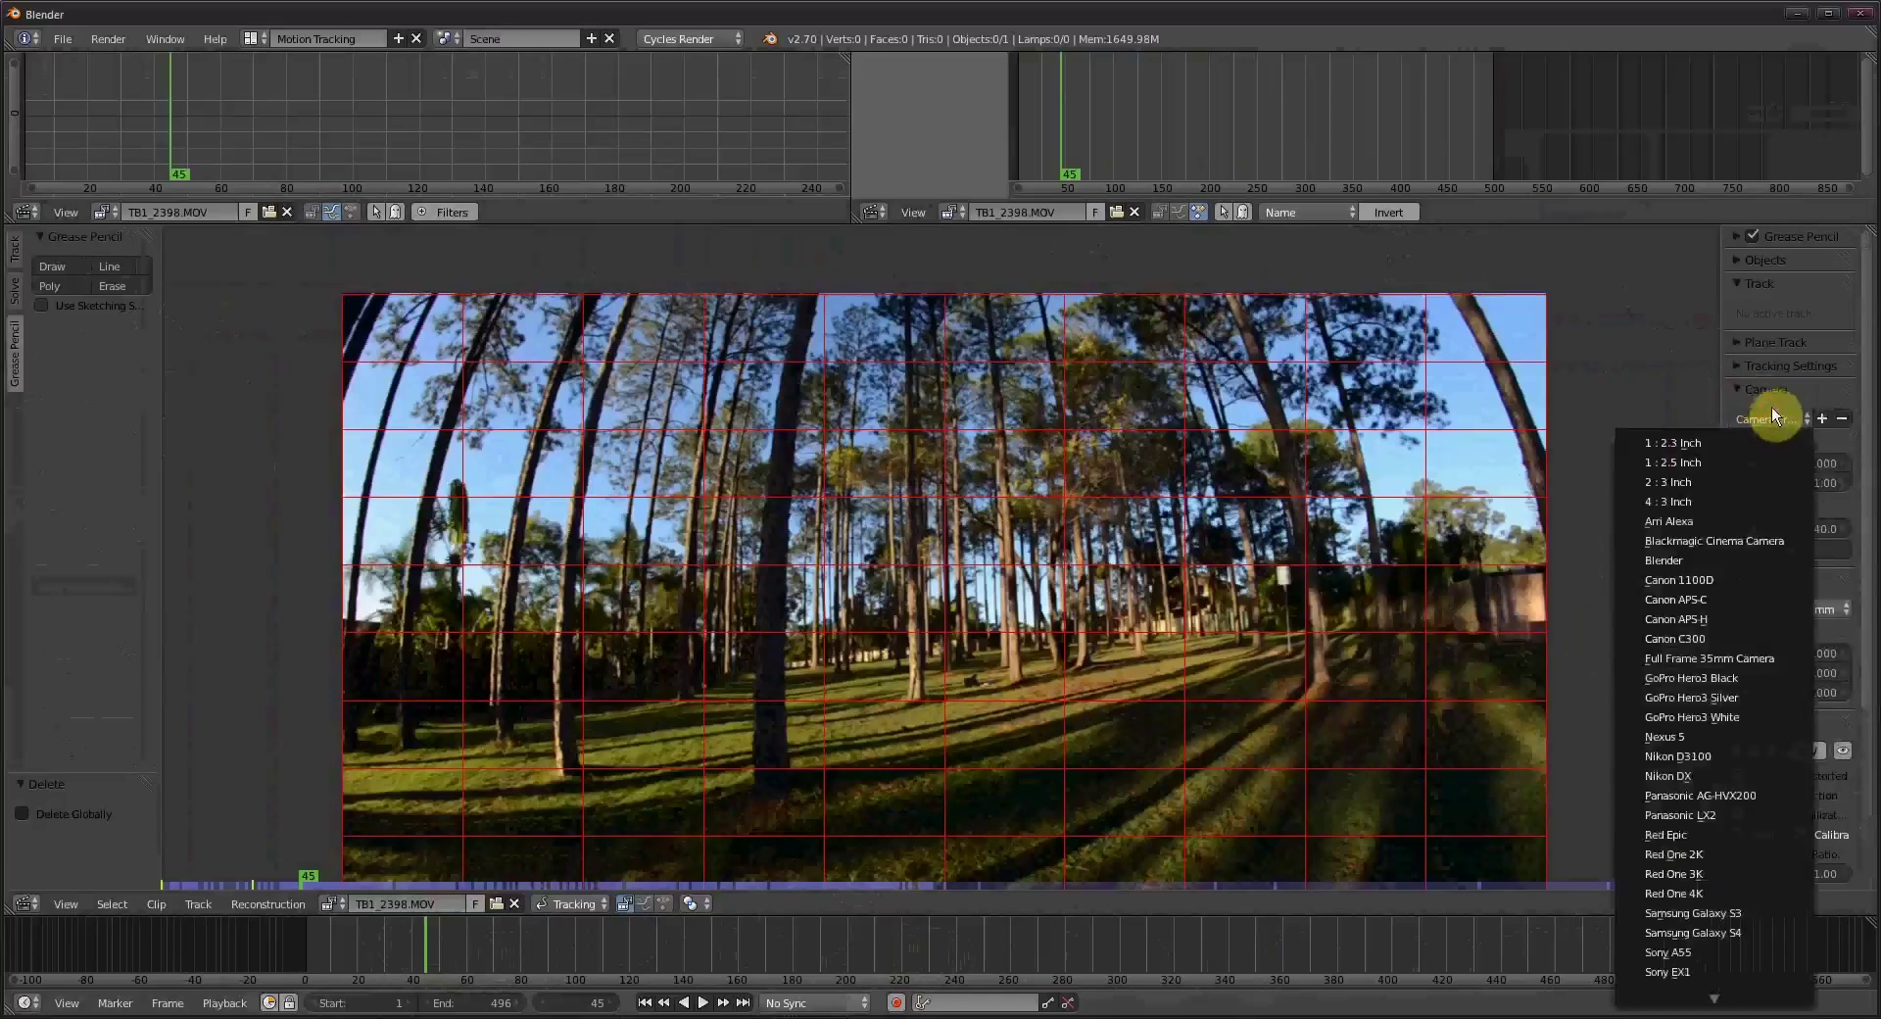
pyautogui.click(1773, 410)
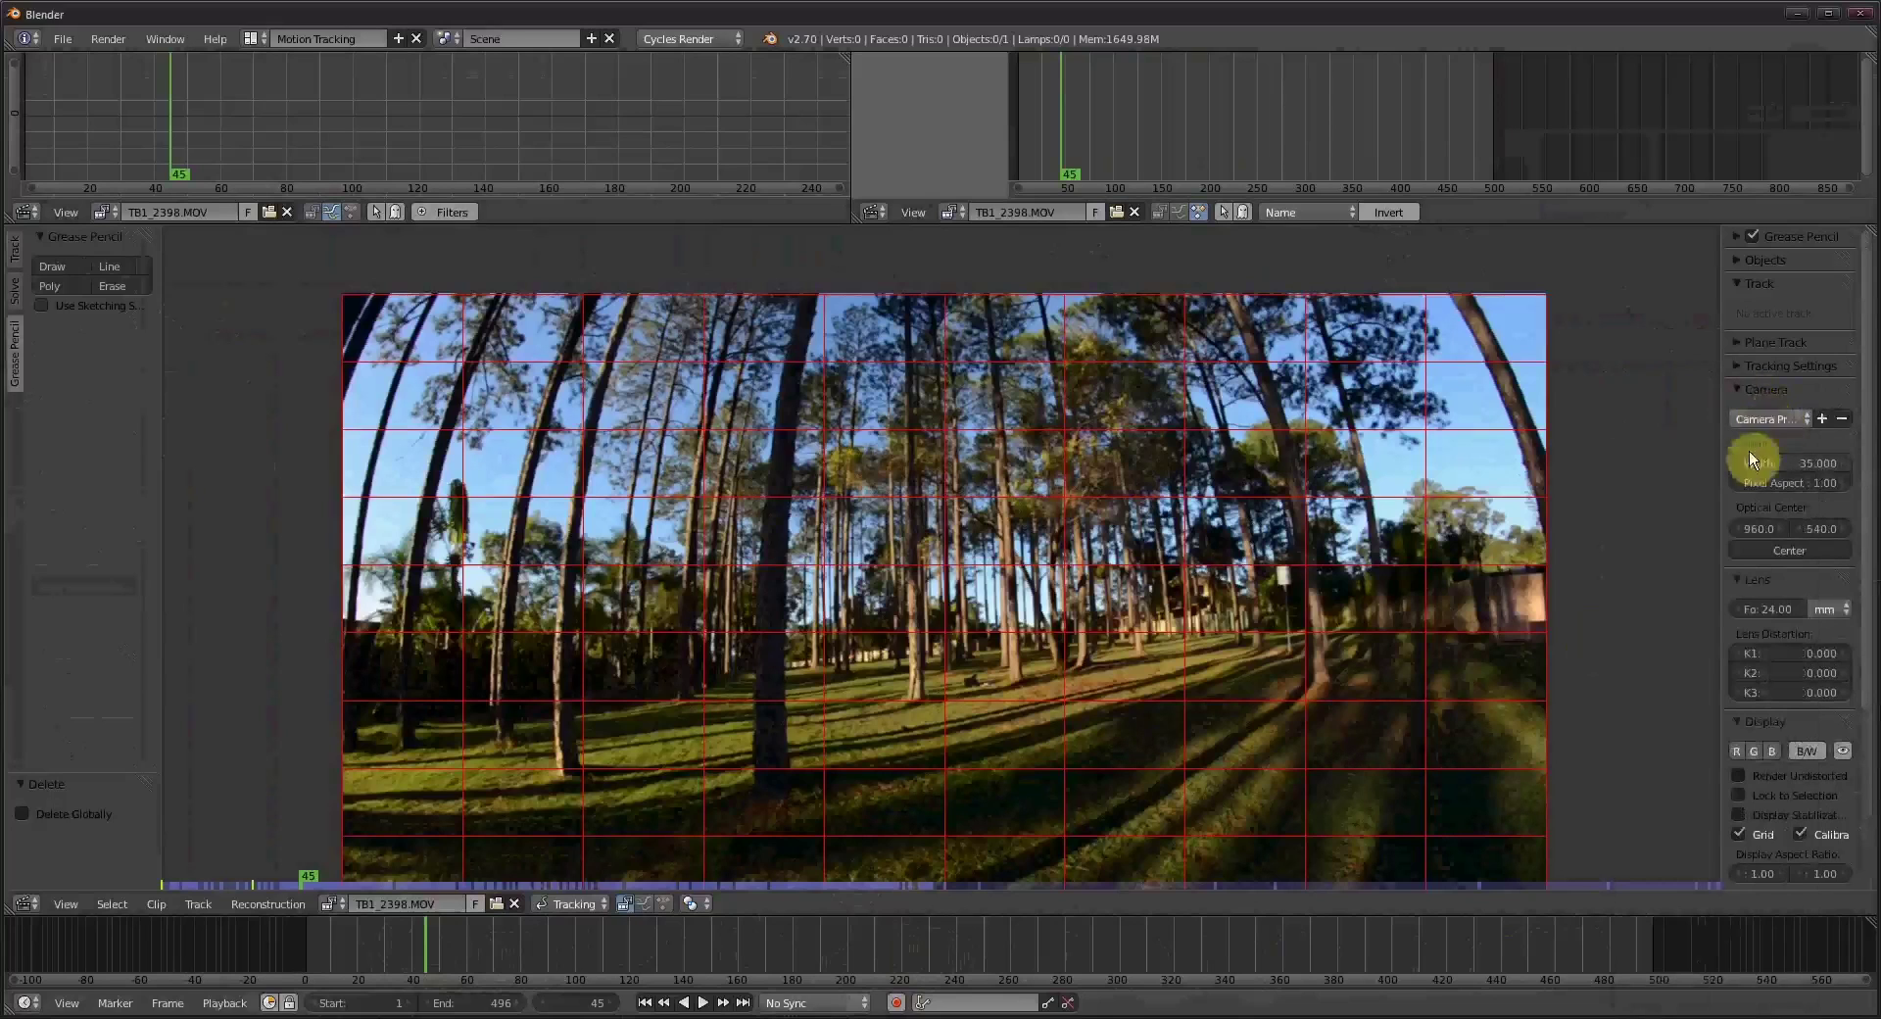
pyautogui.click(1783, 409)
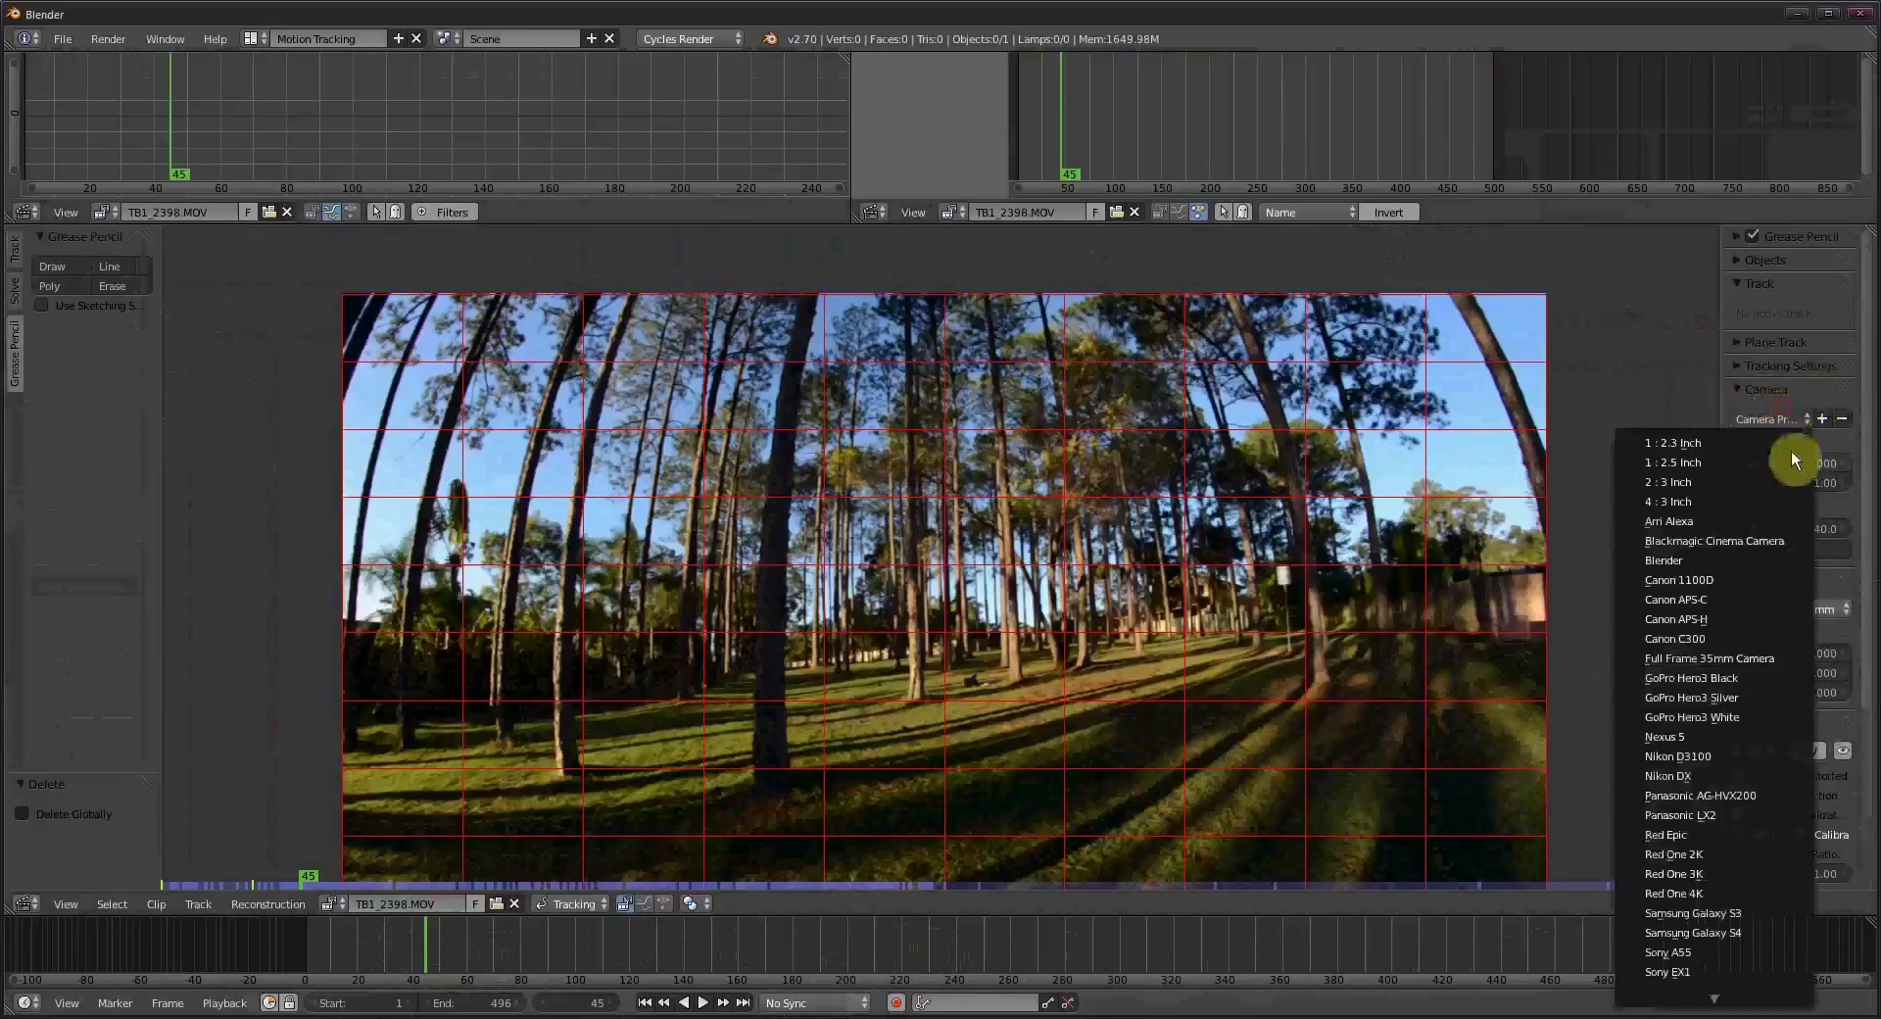
pyautogui.click(1731, 779)
pyautogui.scroll(-1, 1795, 679)
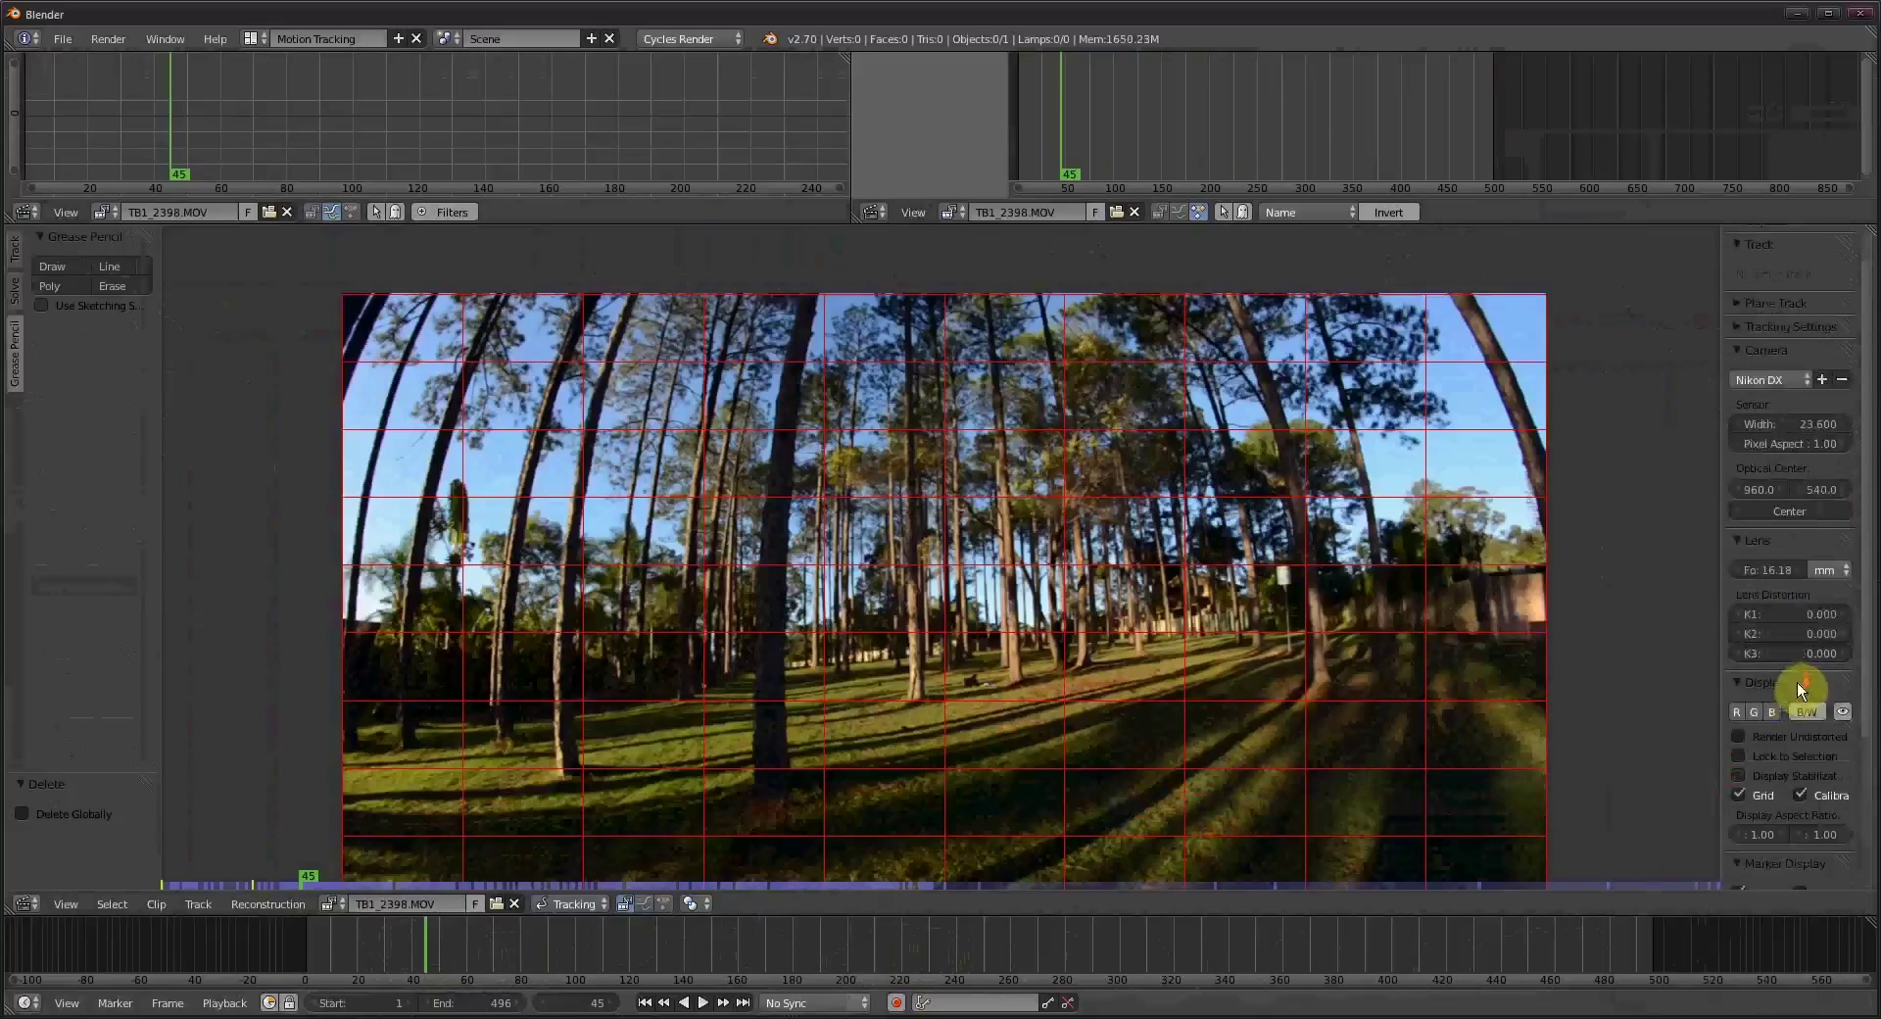
# Set the lens focal length to 8 mm.
pyautogui.click(1771, 574)
pyautogui.write('8')
pyautogui.press('Return')
pyautogui.scroll(-1, 1772, 576)
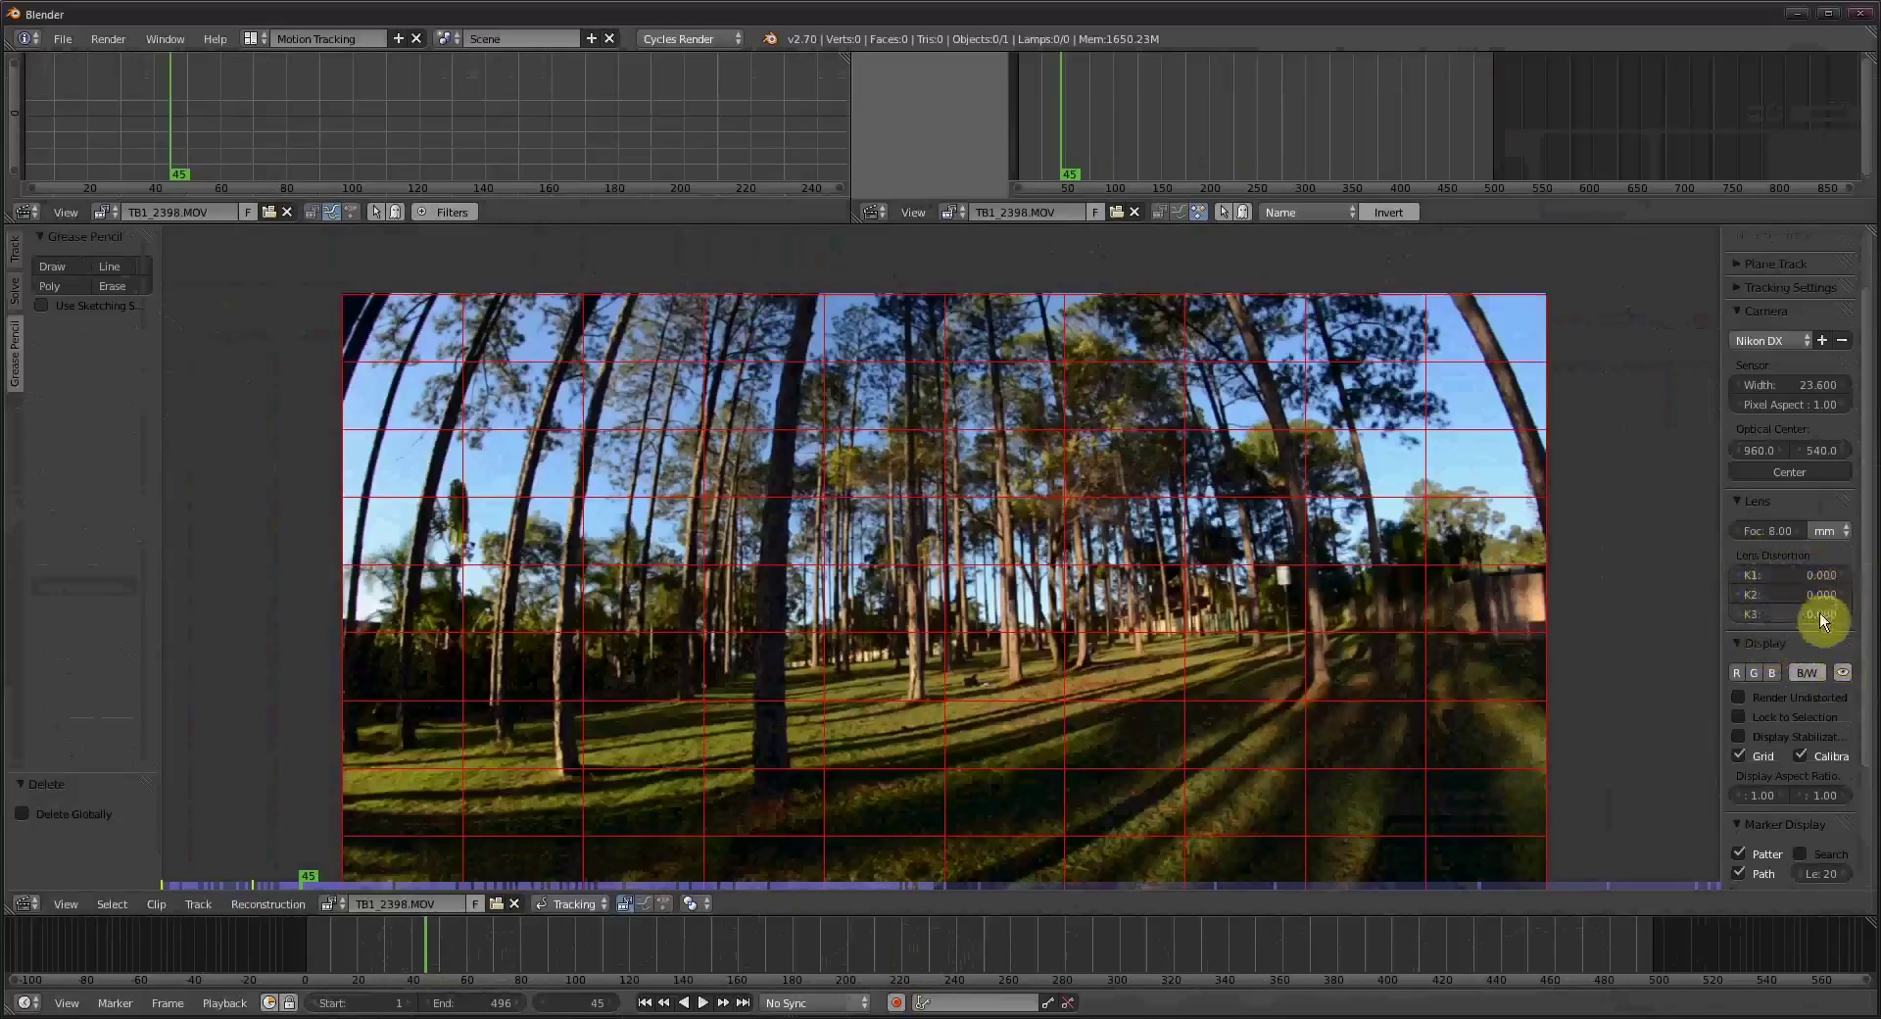
pyautogui.scroll(-3, 1818, 627)
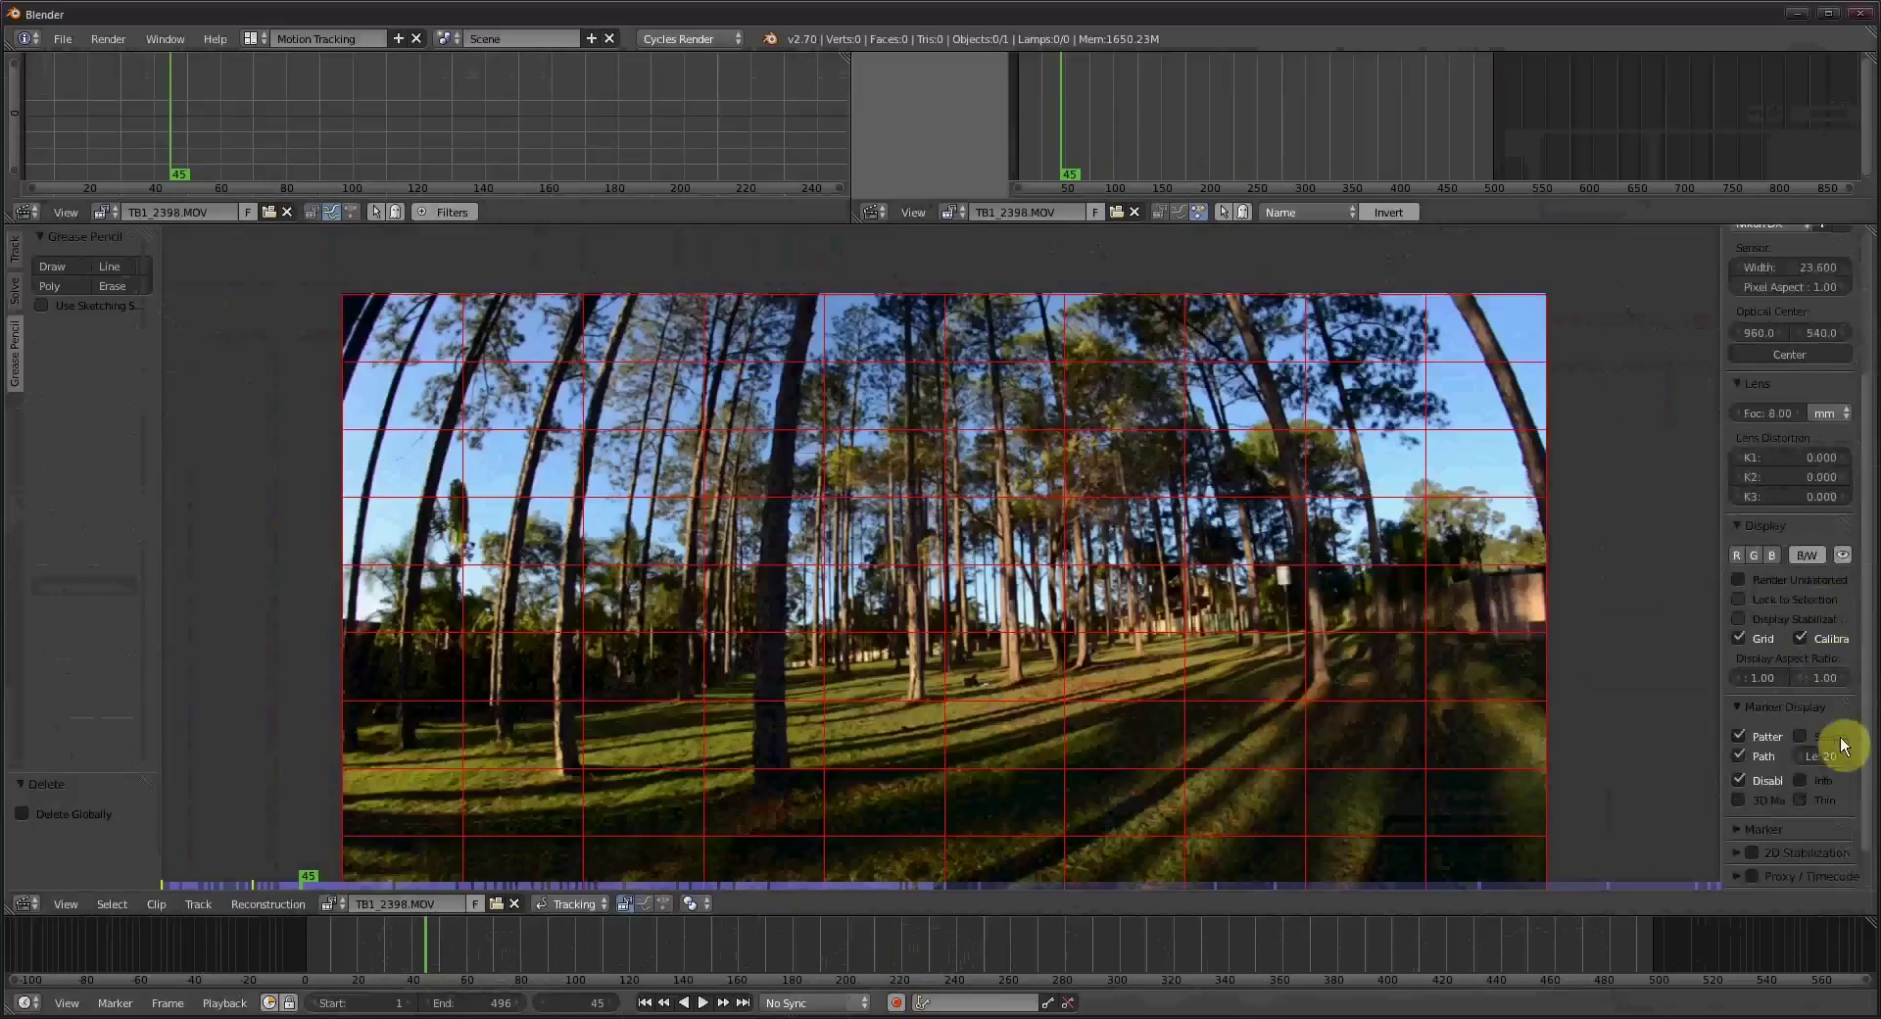
pyautogui.scroll(-1, 1839, 742)
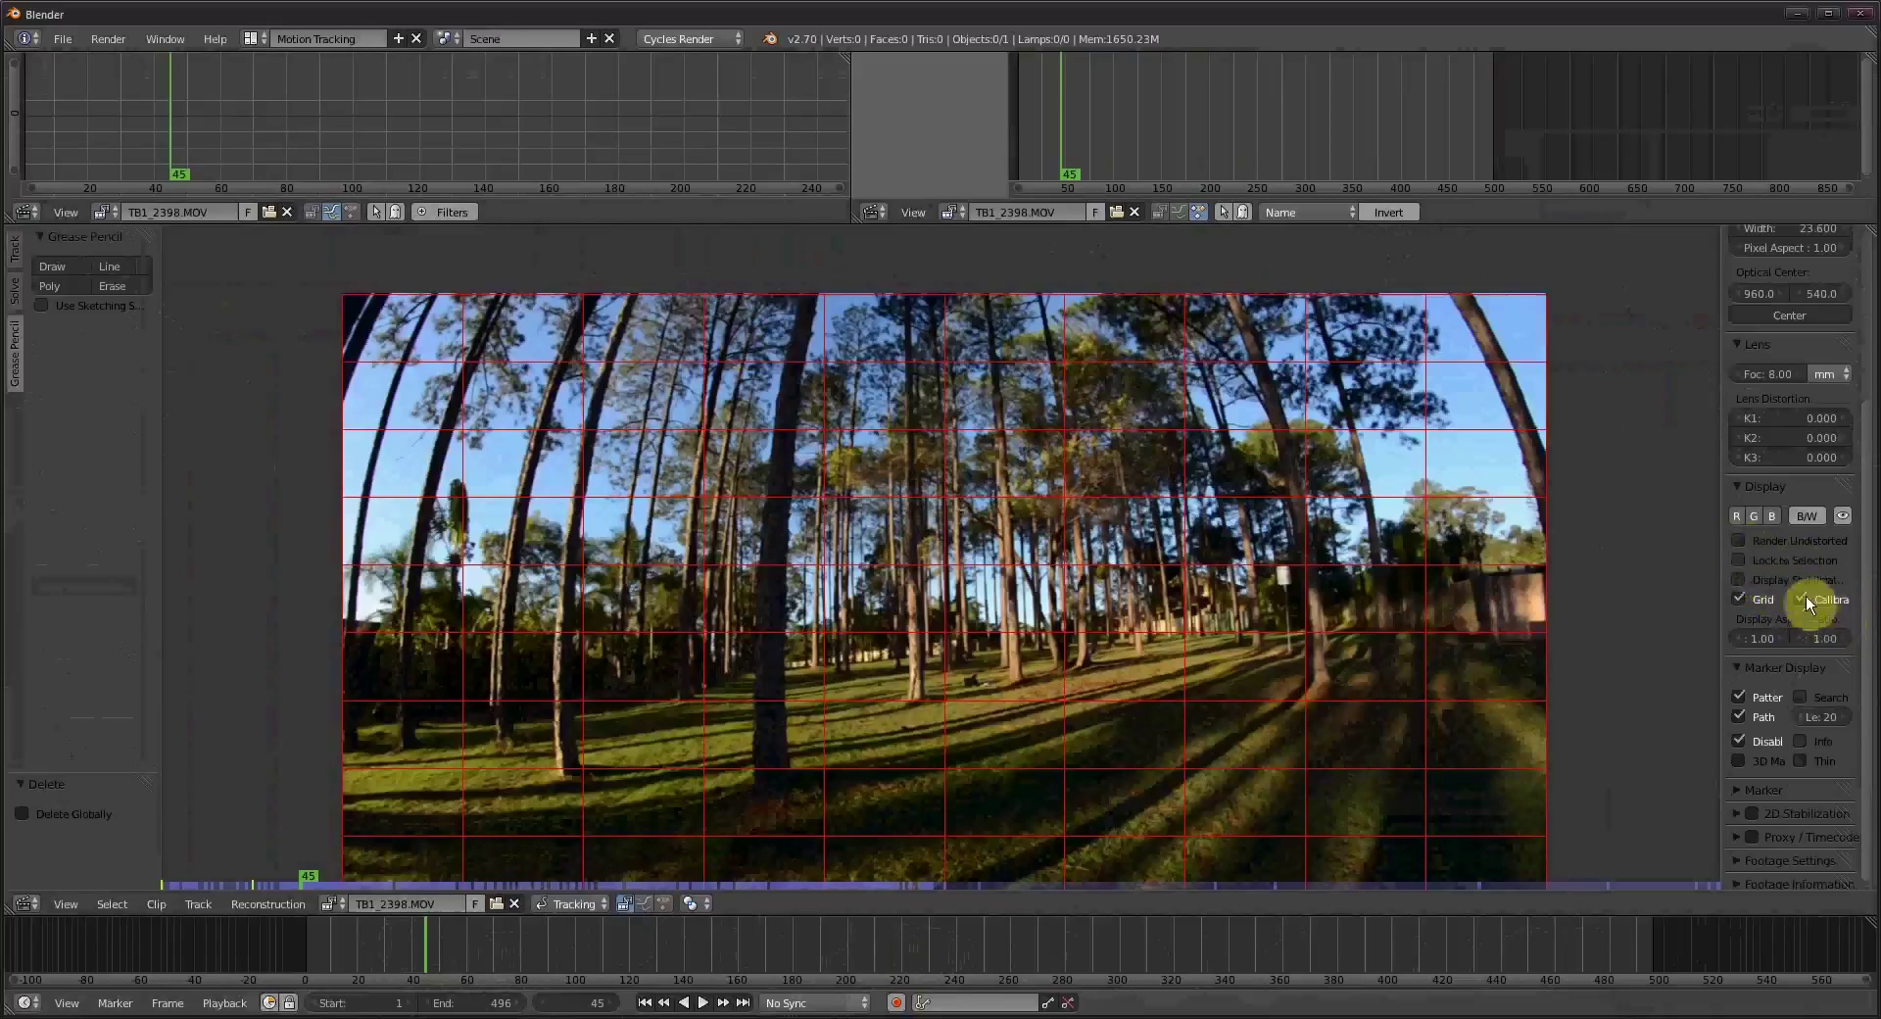
pyautogui.scroll(3, 1763, 573)
# Draw a straight Grease Pencil poly line from the base to the top of the bent trunk near the image's left edge.
pyautogui.keyDown('ctrl'); pyautogui.hscroll(-8, 731, 502); pyautogui.keyUp('ctrl')
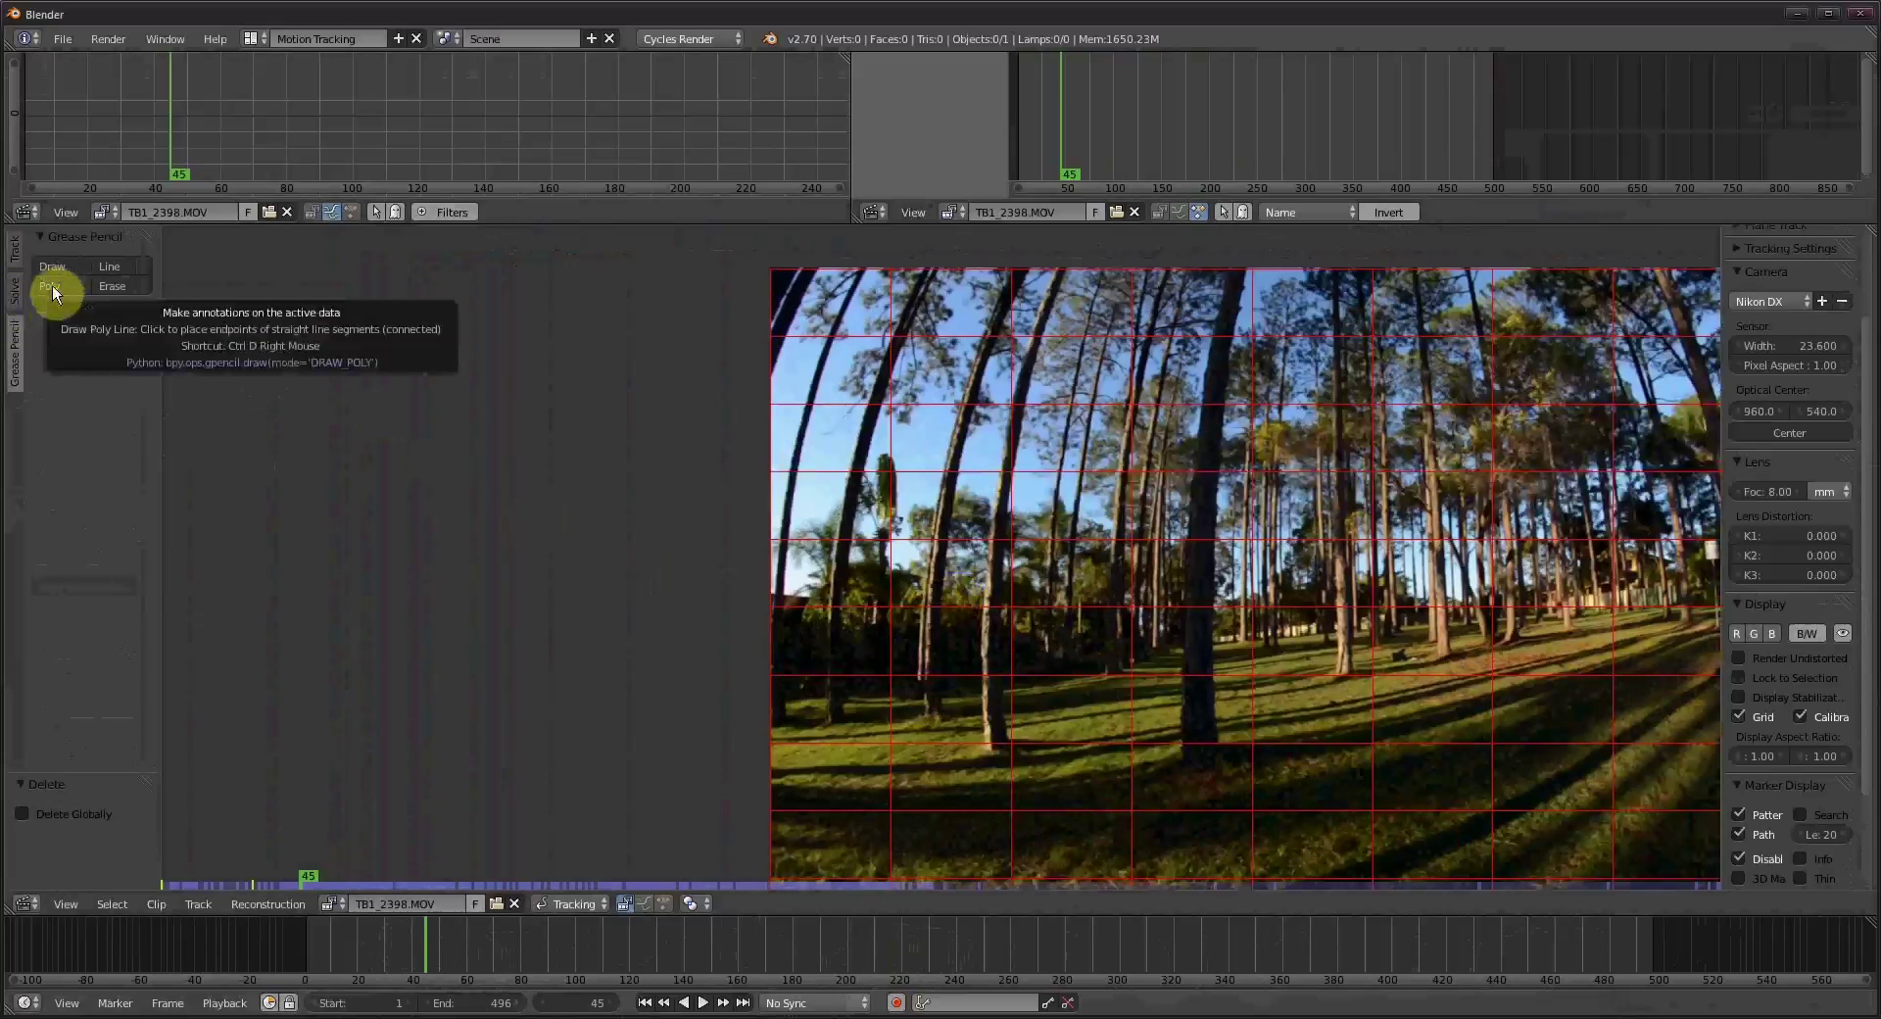
pyautogui.click(51, 286)
pyautogui.scroll(5, 885, 620)
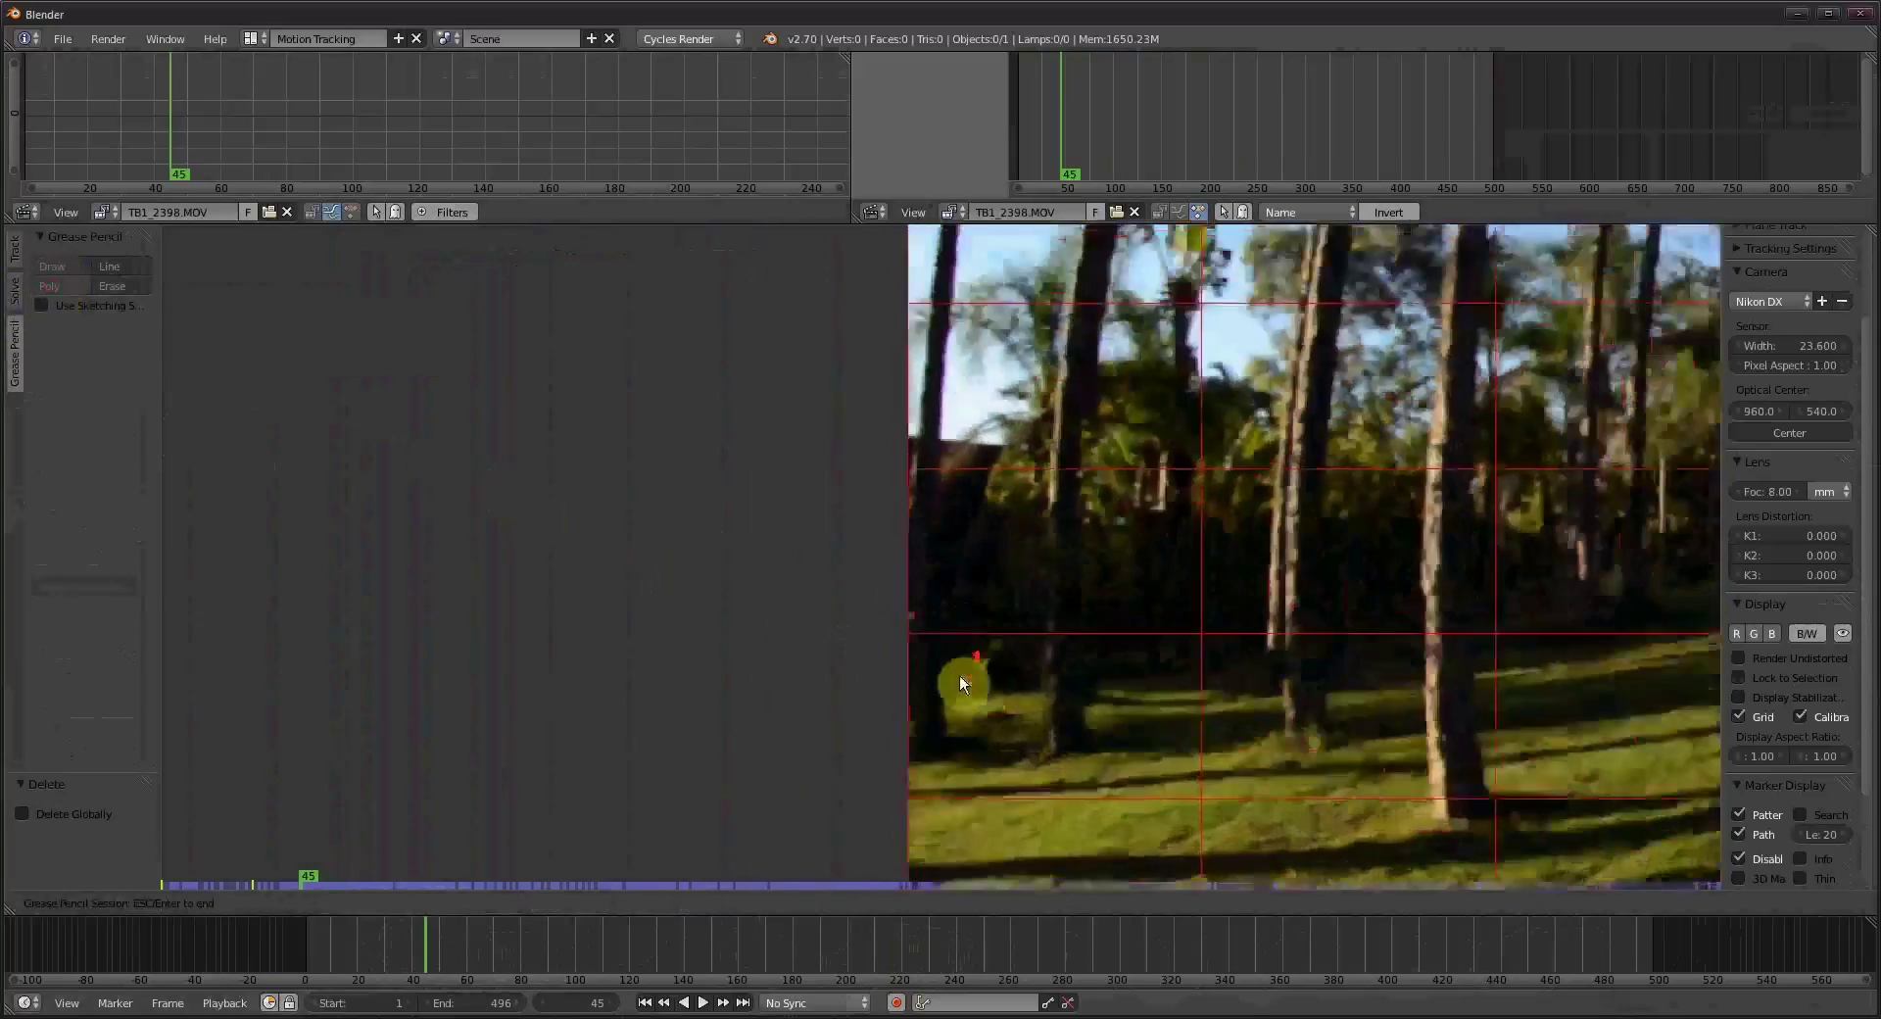
pyautogui.scroll(4, 959, 682)
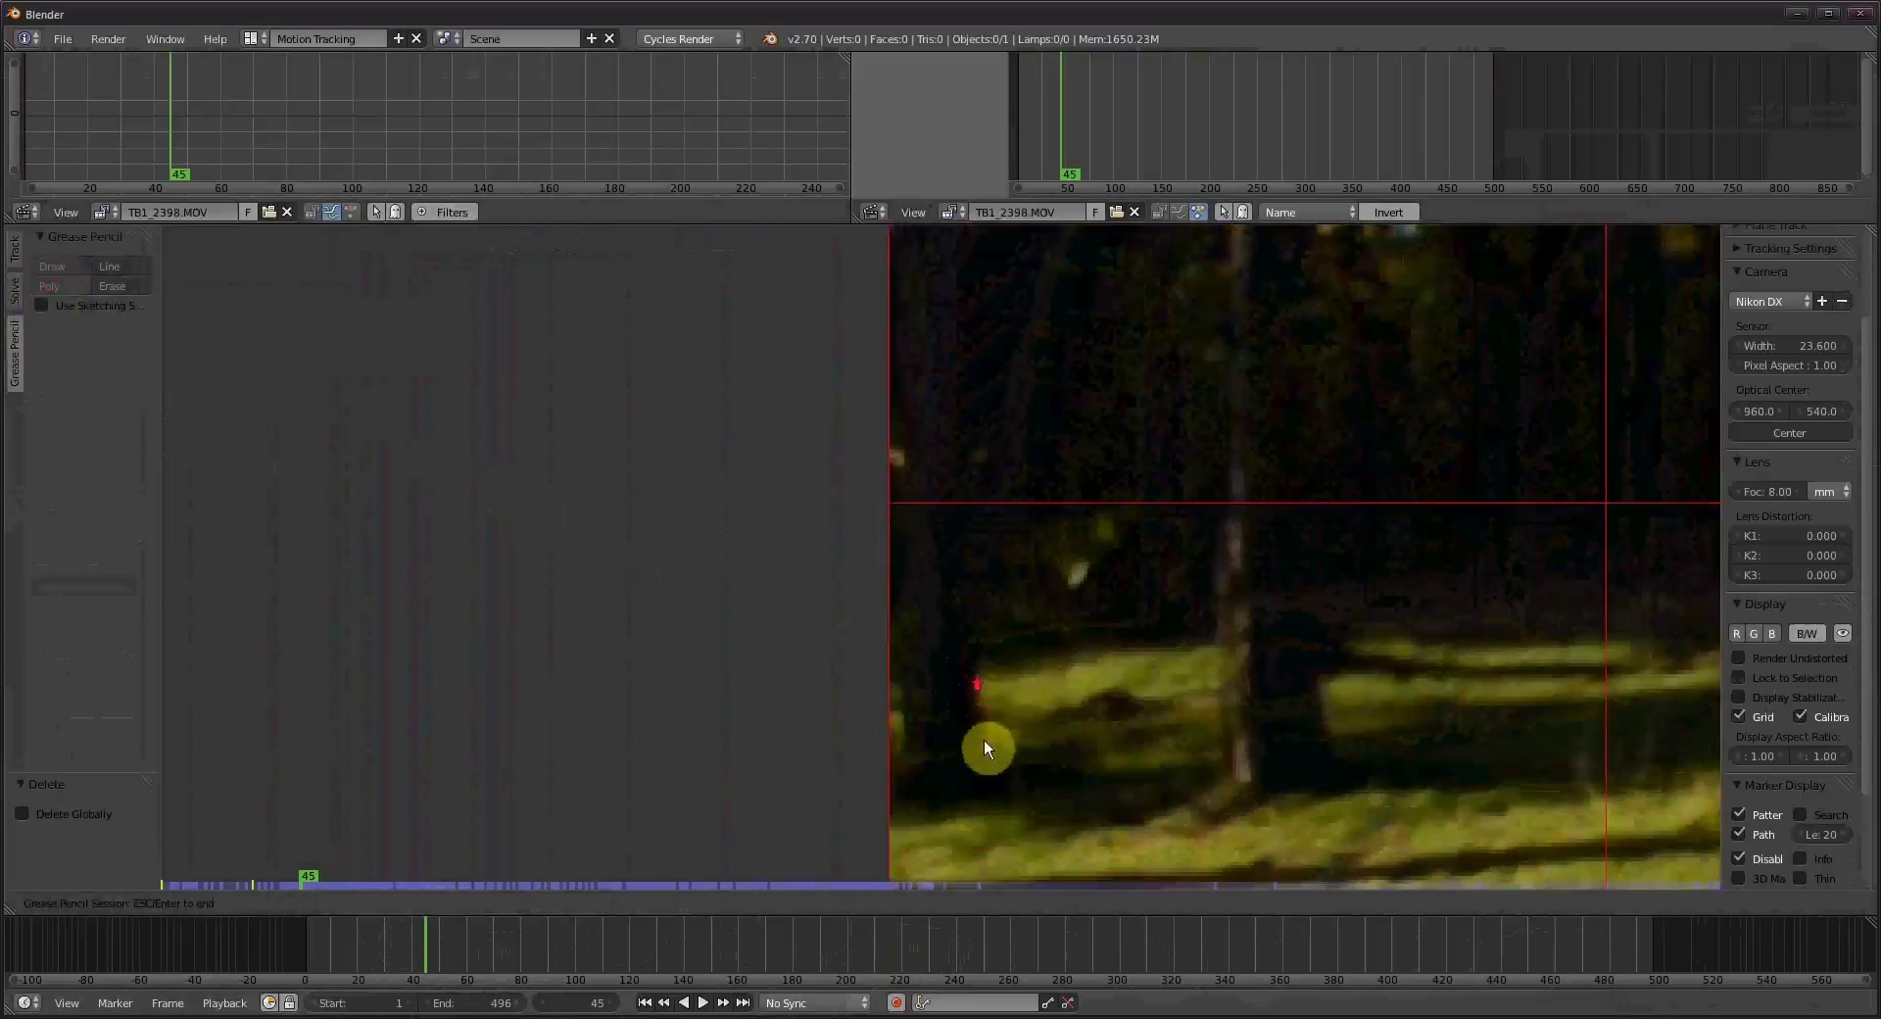
pyautogui.scroll(-4, 983, 743)
pyautogui.moveTo(962, 461); pyautogui.dragTo(950, 599, button='middle')
pyautogui.scroll(6, 991, 516)
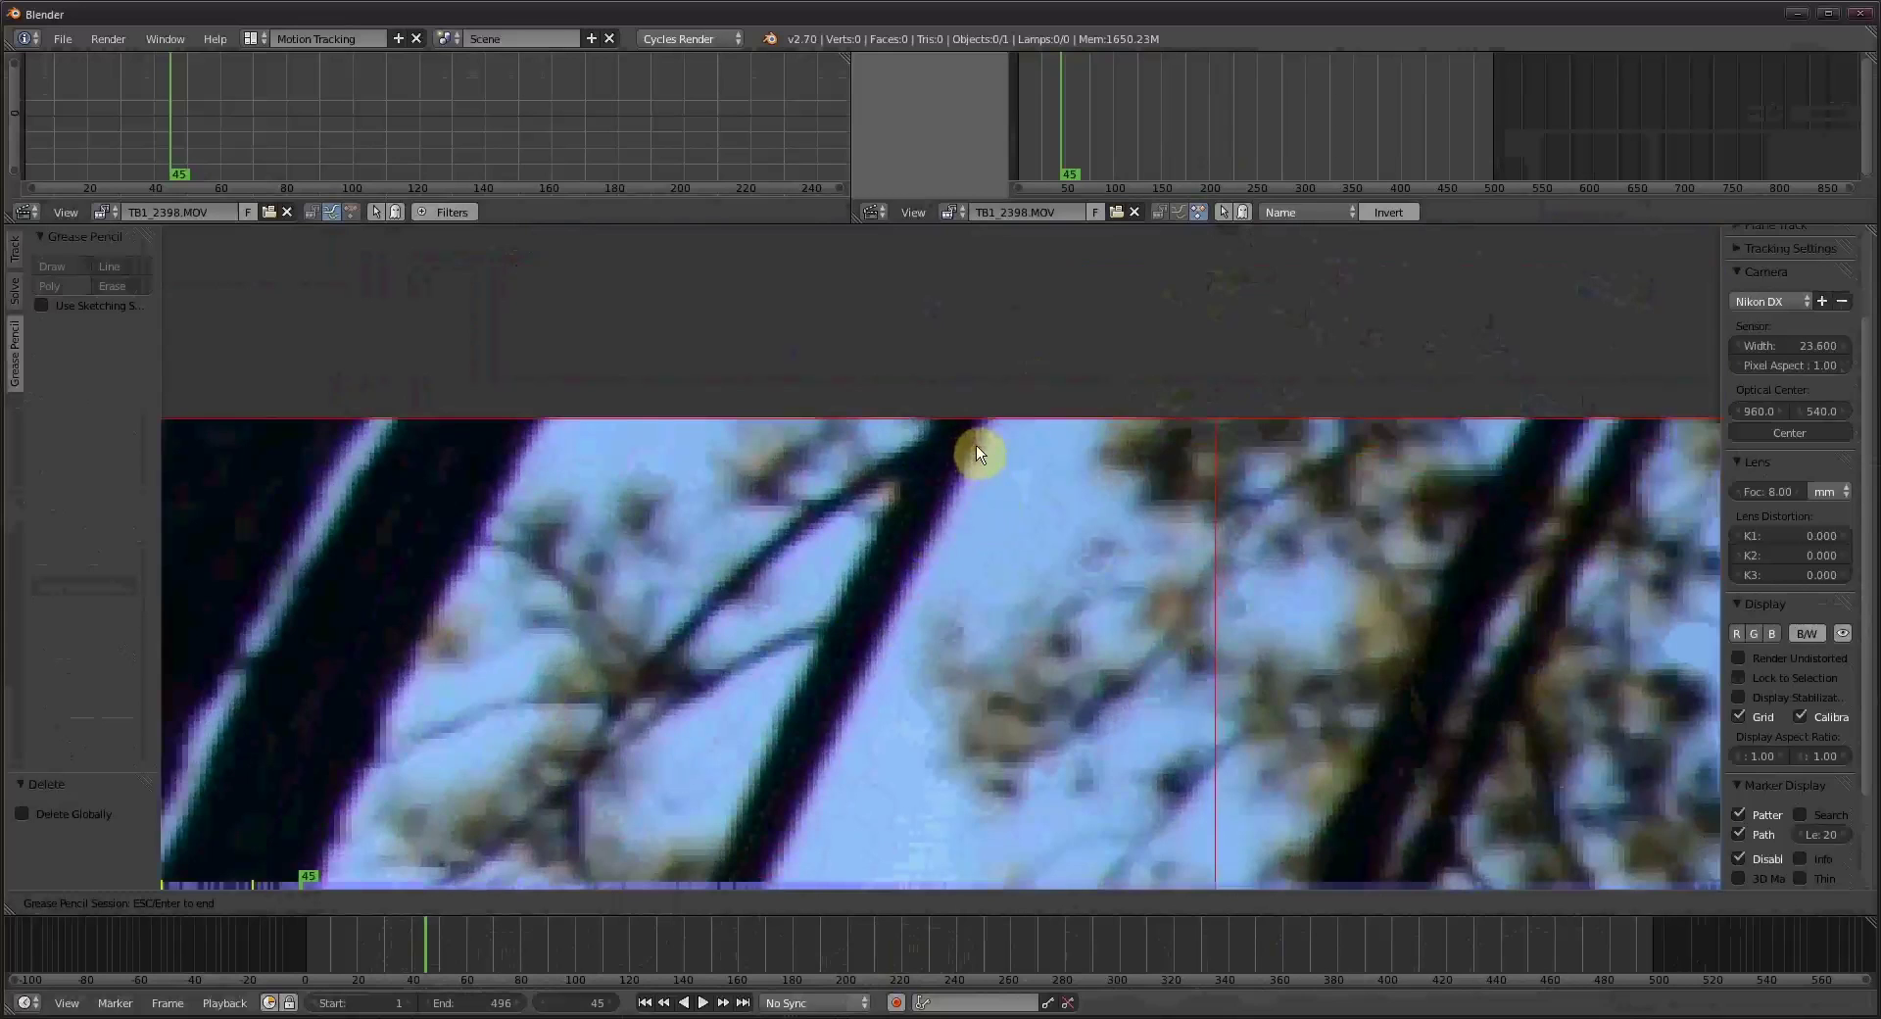
pyautogui.click(977, 453)
pyautogui.scroll(-5, 960, 588)
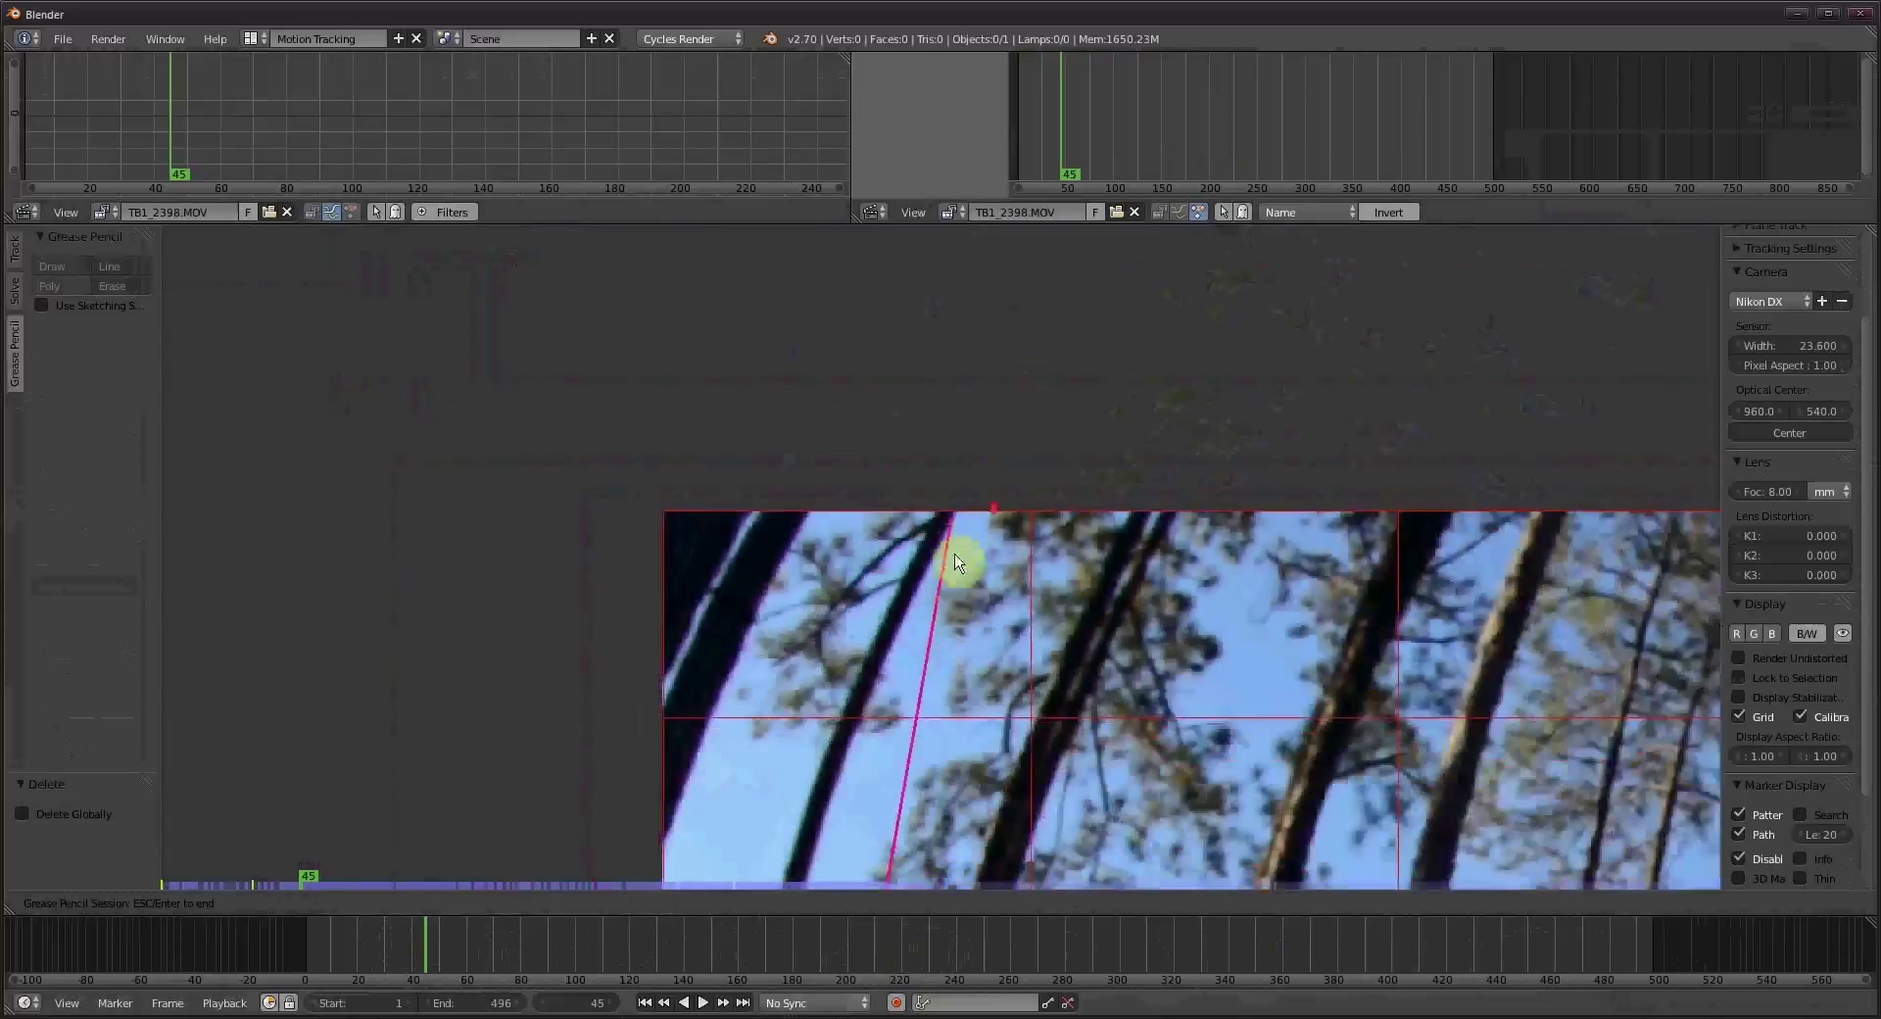
pyautogui.moveTo(998, 571); pyautogui.dragTo(980, 522, button='middle')
pyautogui.press('Escape')
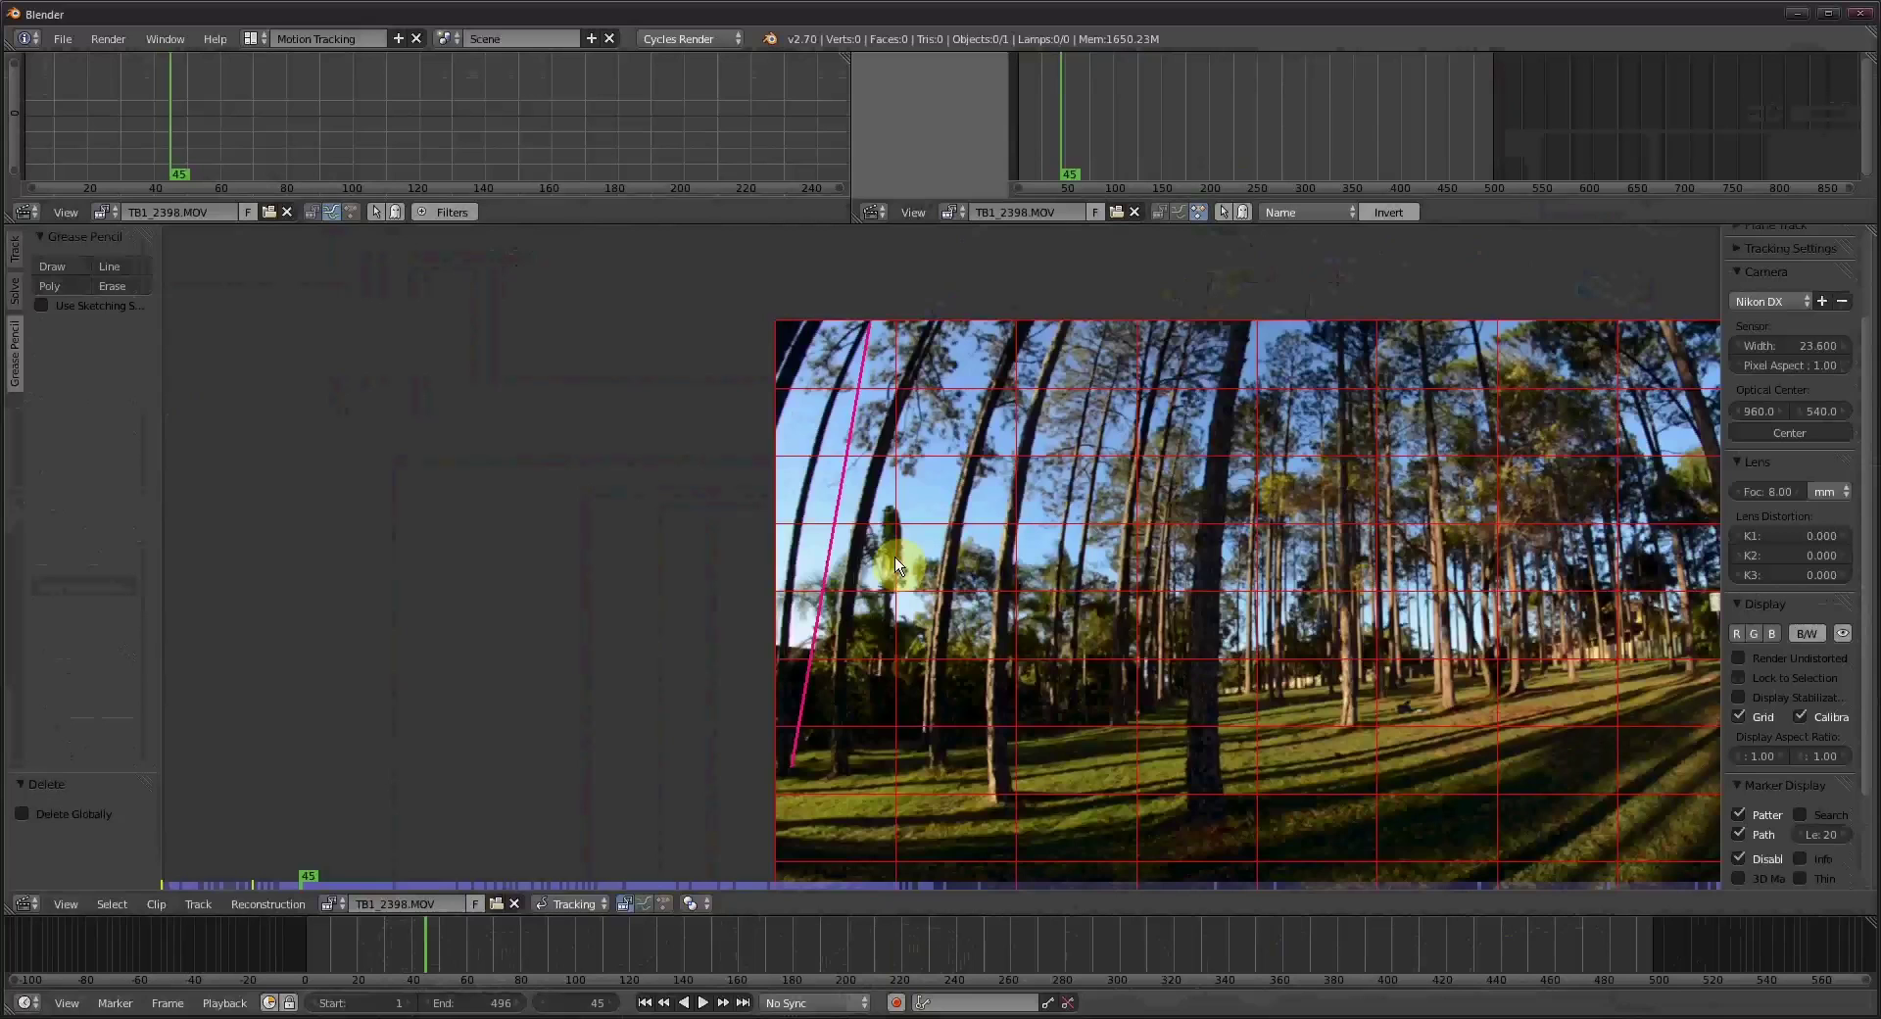
# Draw a second straight poly line along the outer edge of the leaning trunk in the image's upper right corner.
pyautogui.scroll(3, 895, 556)
pyautogui.scroll(3, 862, 573)
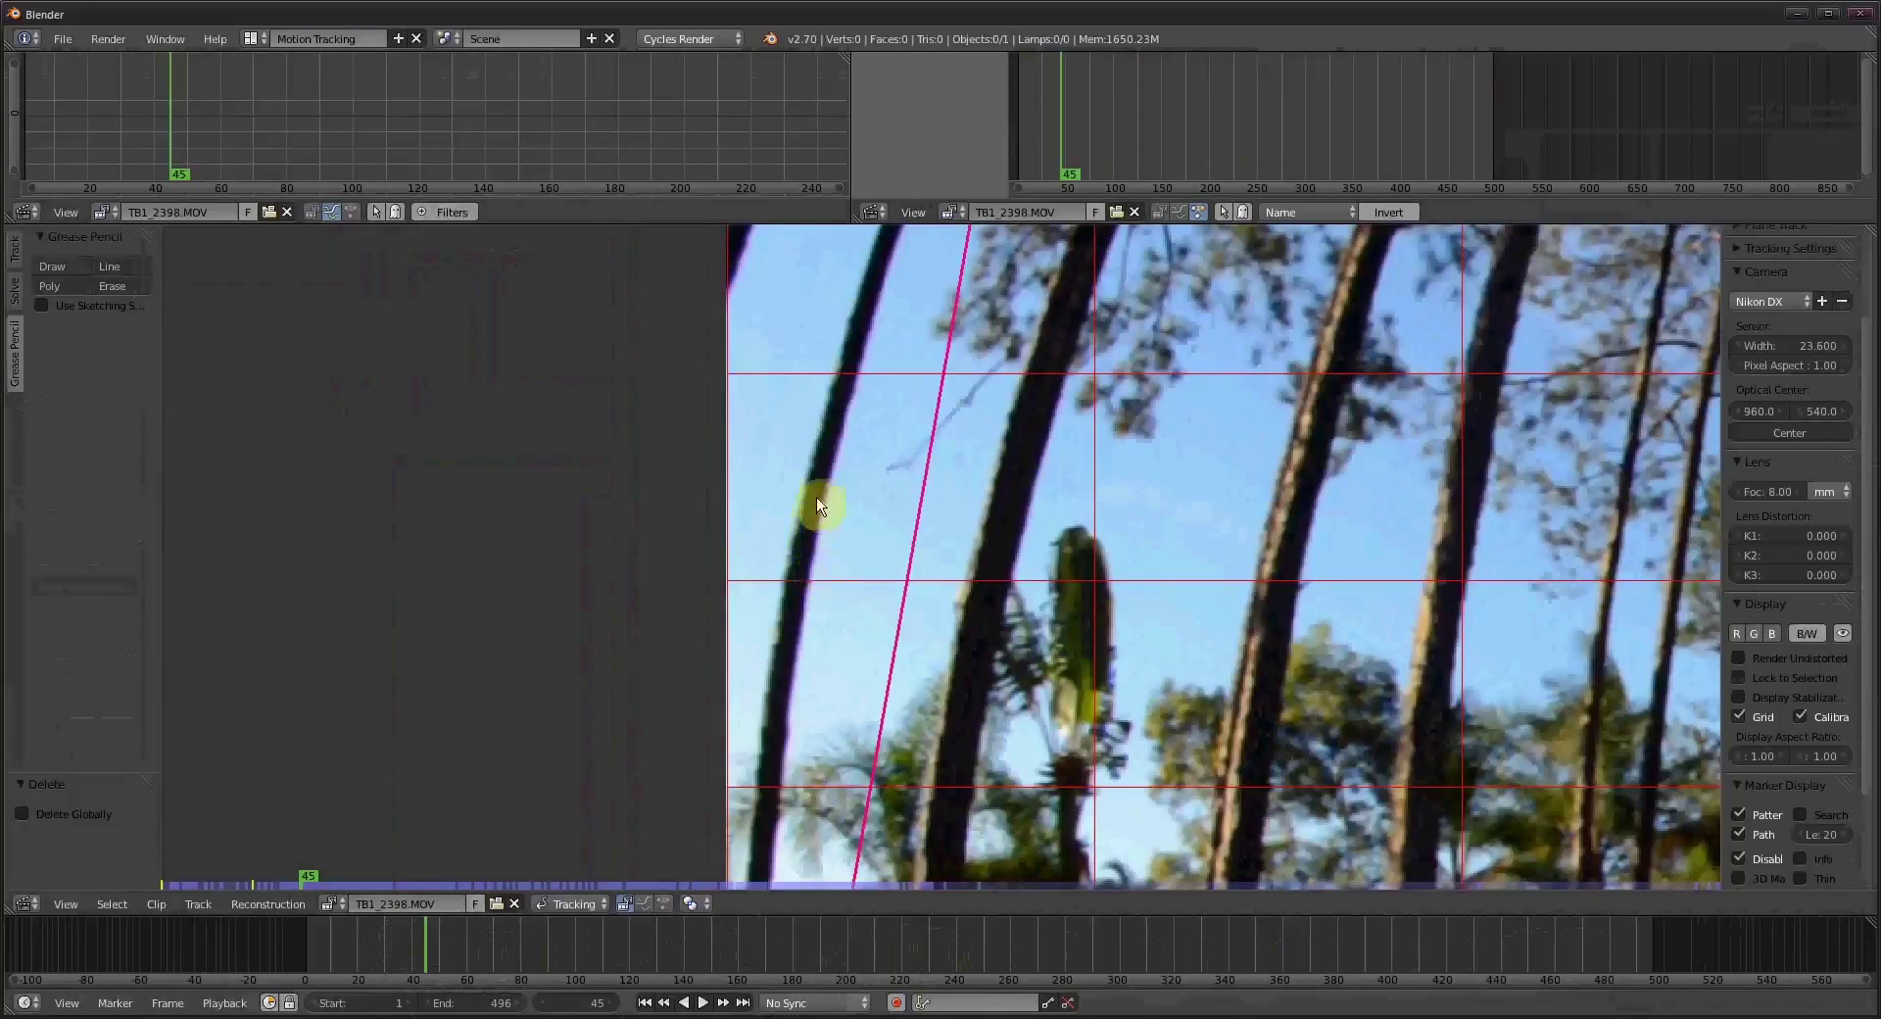
pyautogui.scroll(-5, 885, 534)
pyautogui.scroll(2, 827, 530)
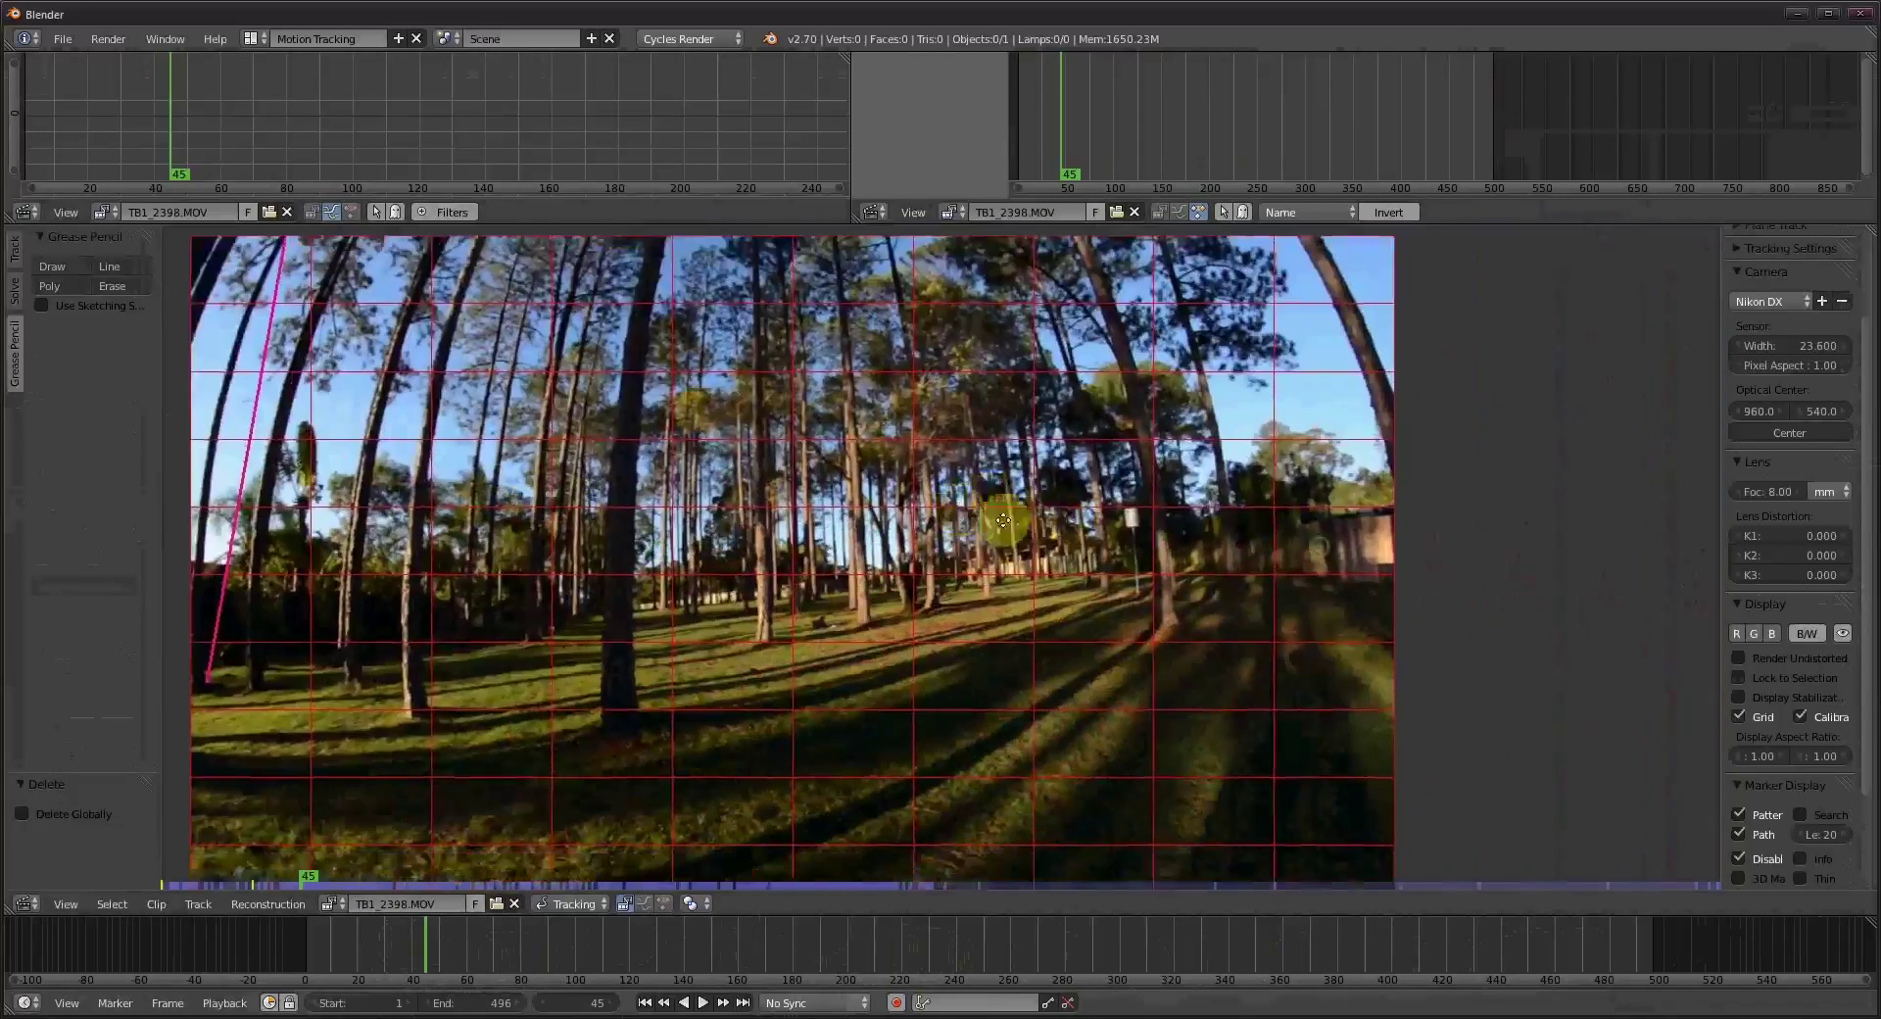
pyautogui.moveTo(915, 525); pyautogui.dragTo(744, 658, button='middle')
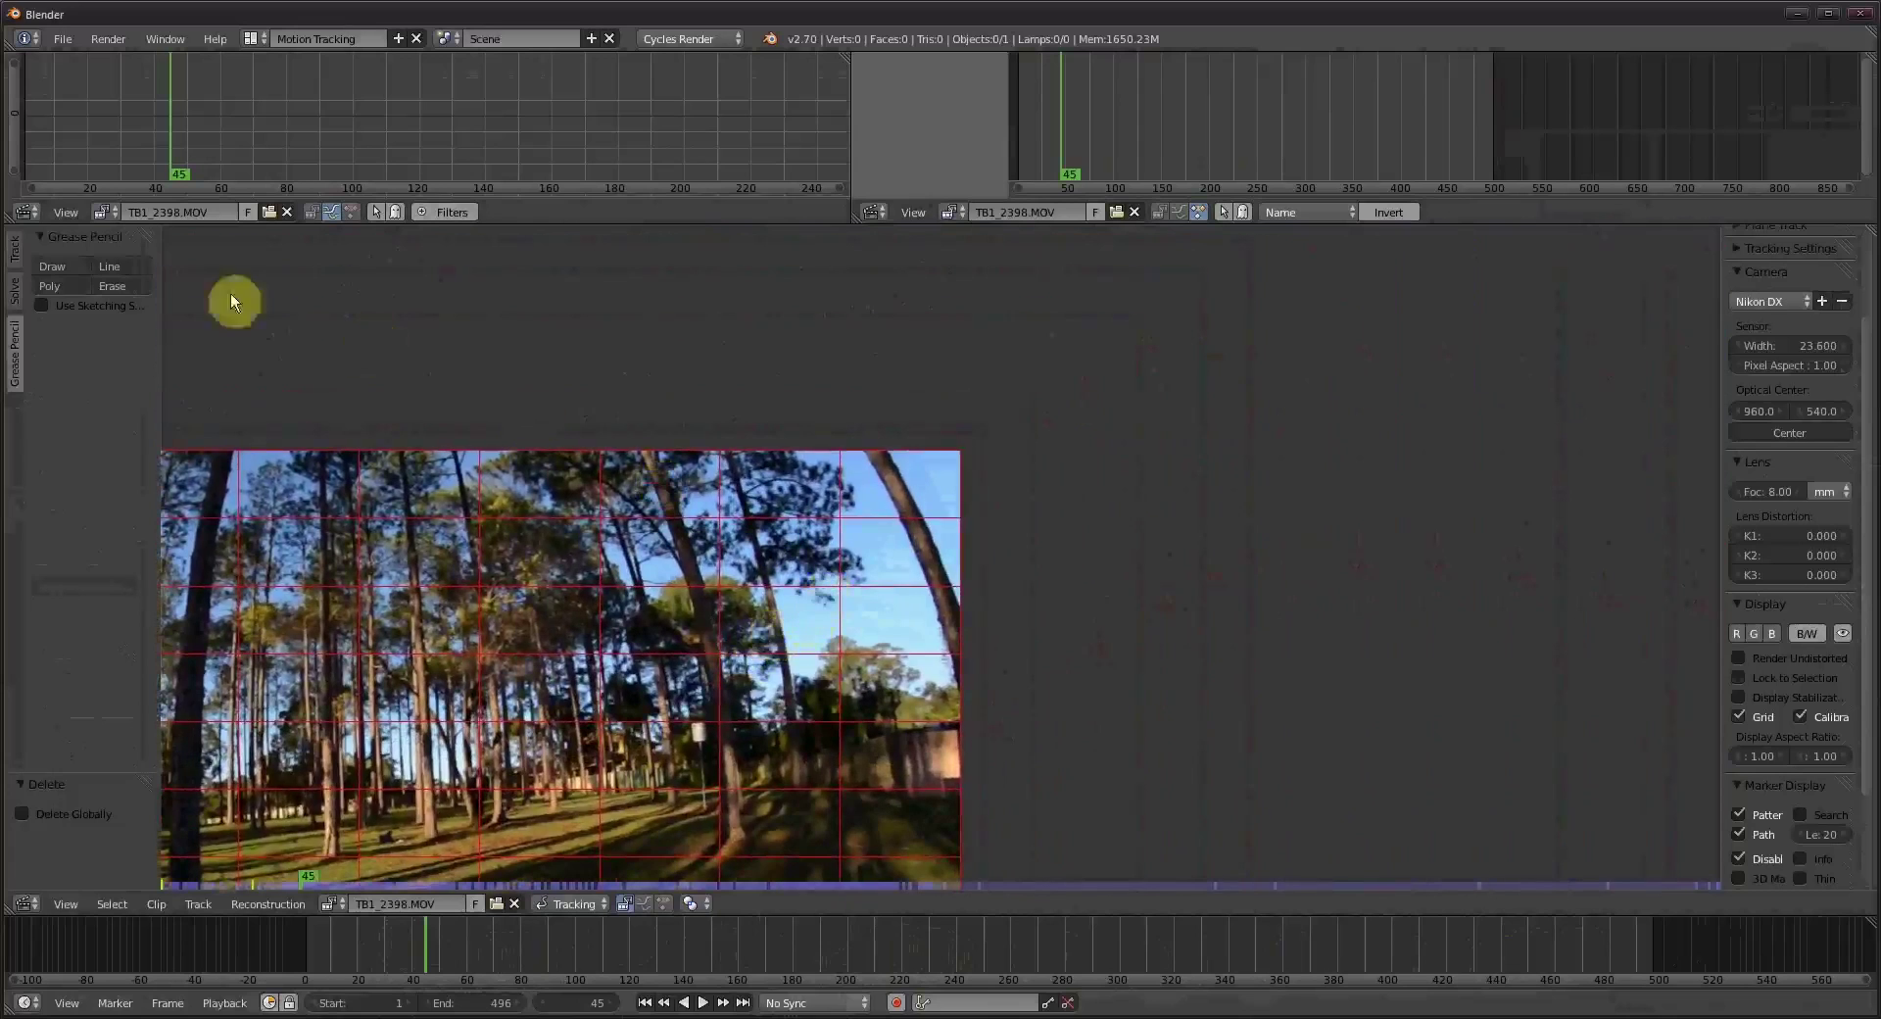
pyautogui.click(59, 286)
pyautogui.scroll(8, 871, 529)
pyautogui.moveTo(972, 617); pyautogui.dragTo(901, 686, button='middle')
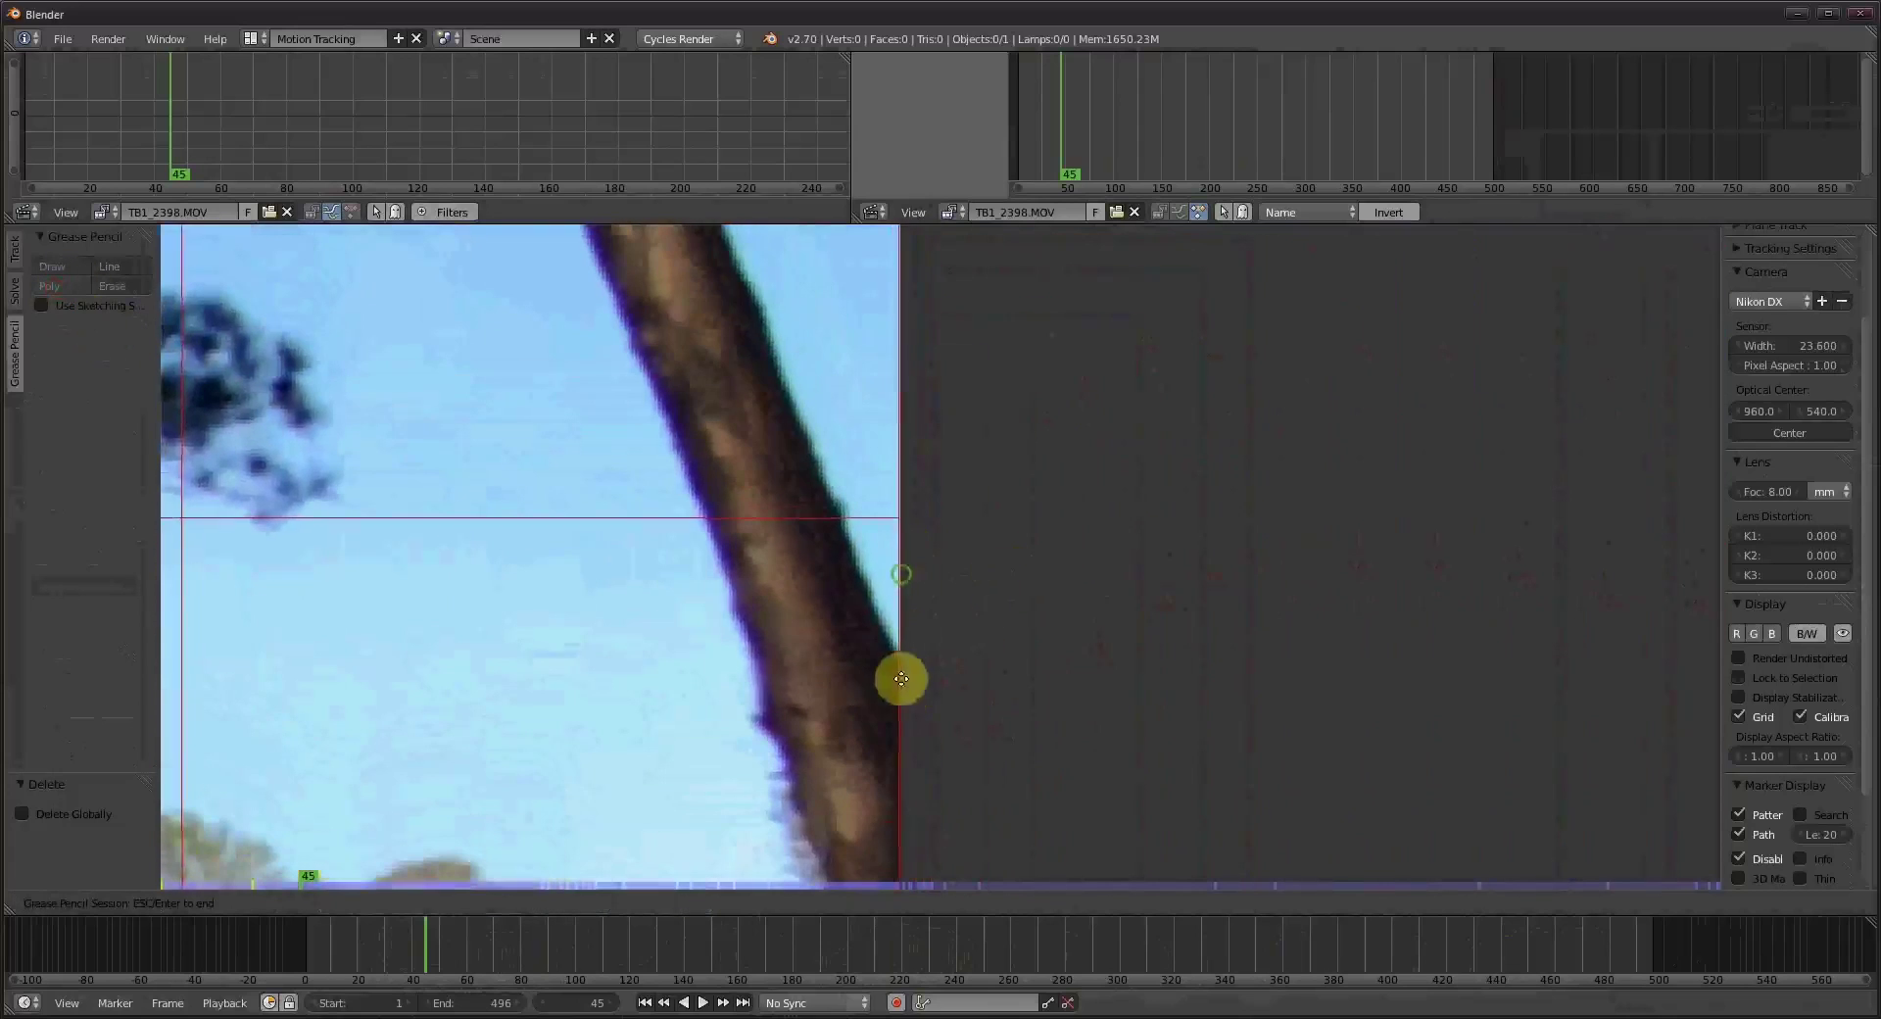
pyautogui.moveTo(861, 558); pyautogui.dragTo(740, 462, button='middle')
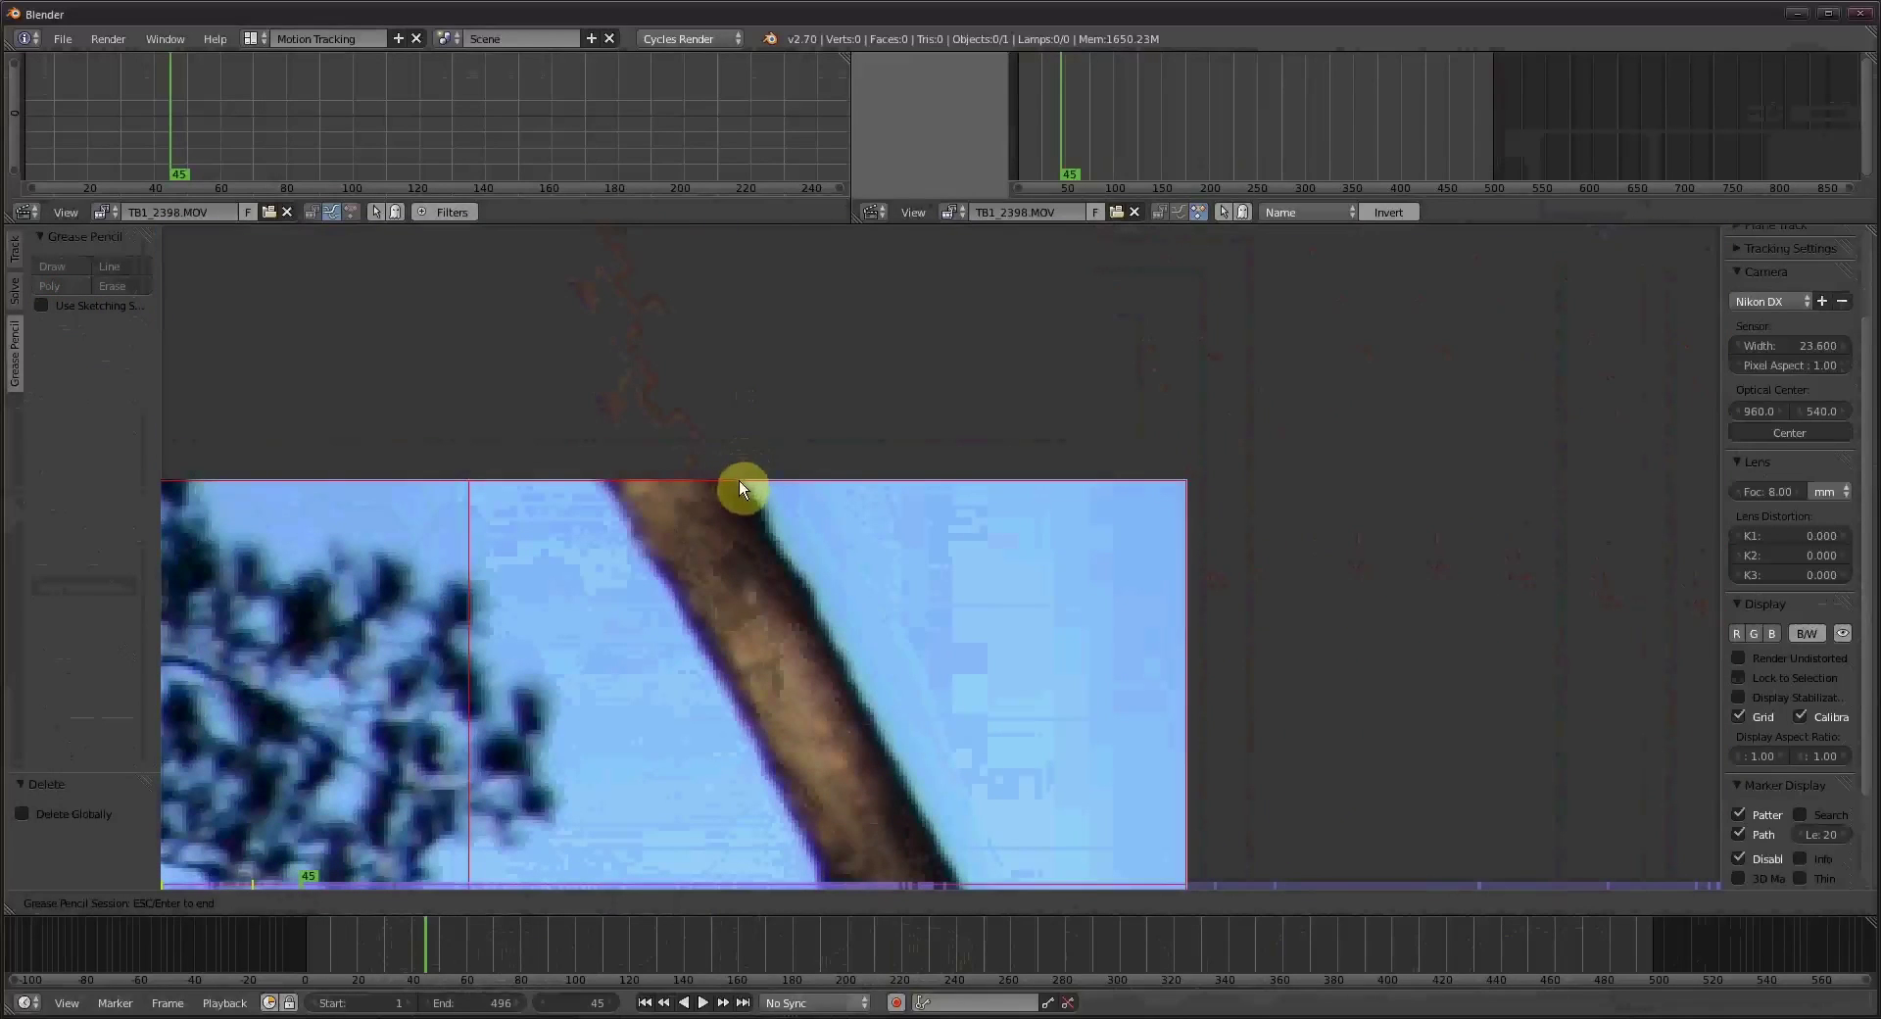
pyautogui.scroll(-7, 738, 479)
pyautogui.press('Escape')
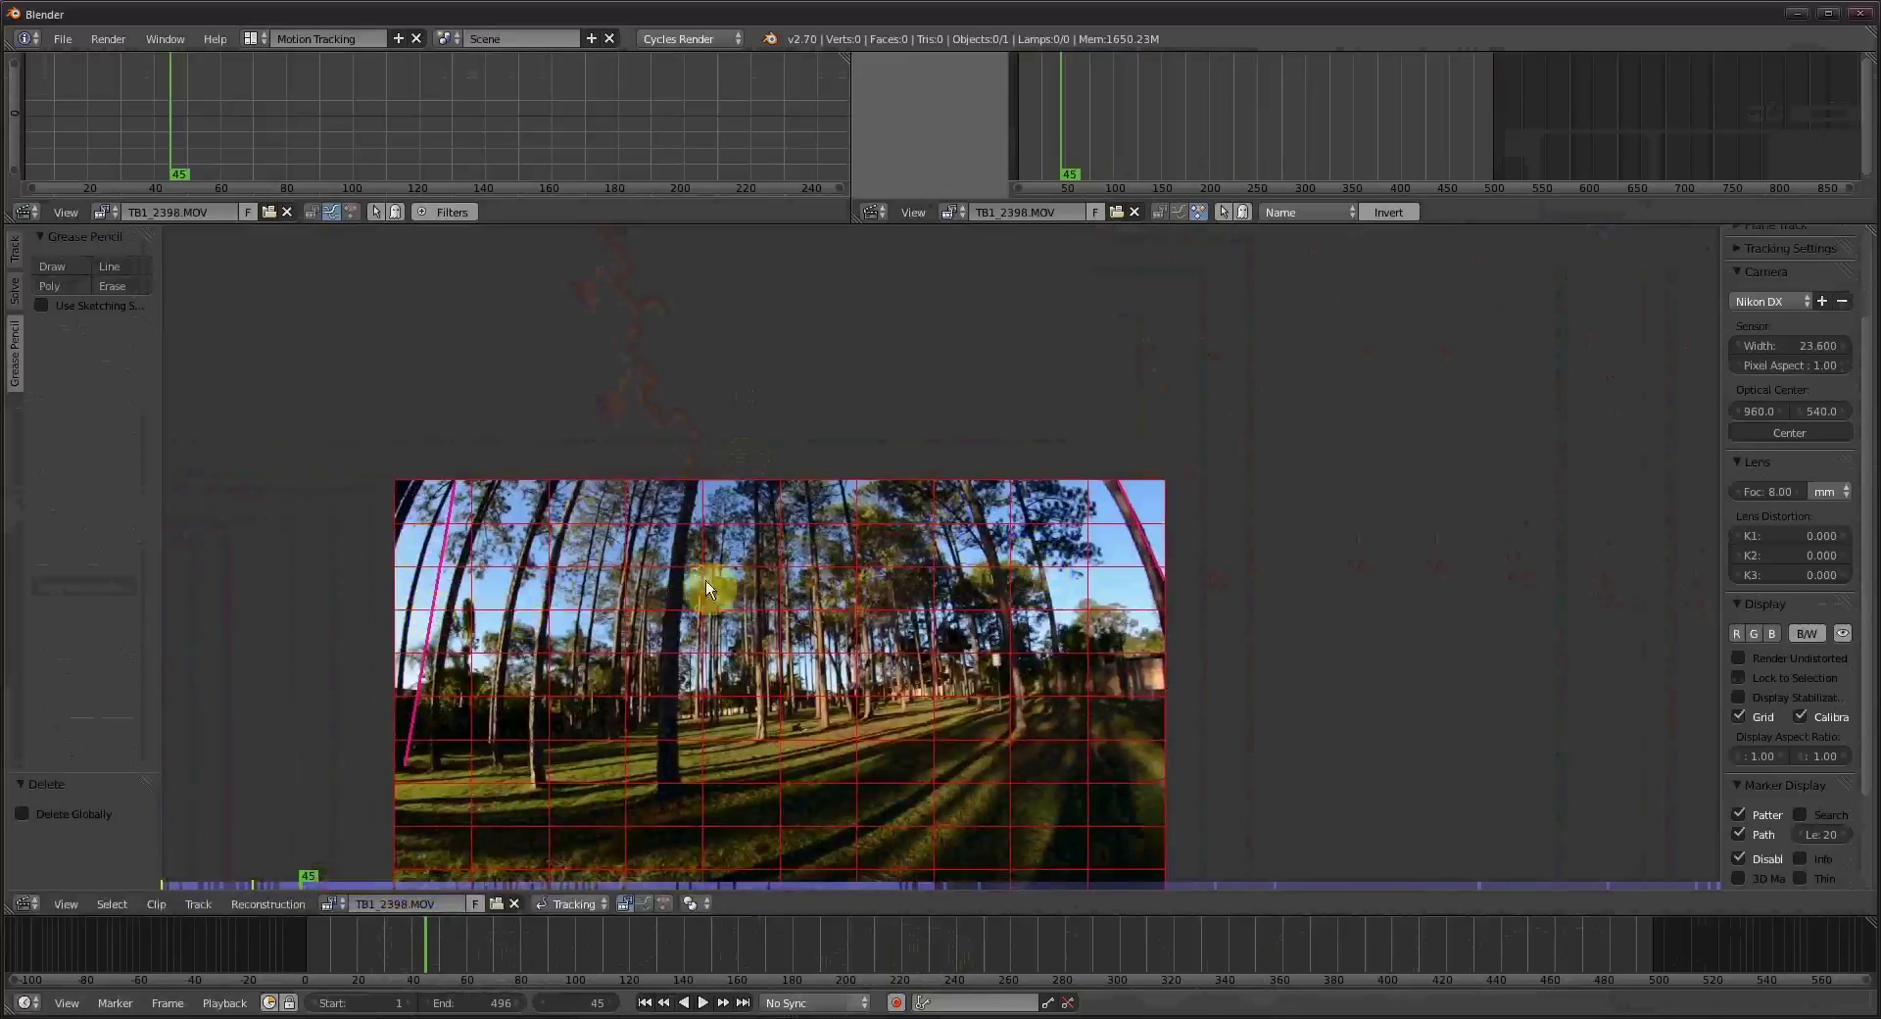
# Try a K1 lens distortion of -0.066 to bend the straight lines along the outer trunks.
pyautogui.moveTo(667, 582); pyautogui.dragTo(830, 521, button='middle')
pyautogui.scroll(2, 833, 519)
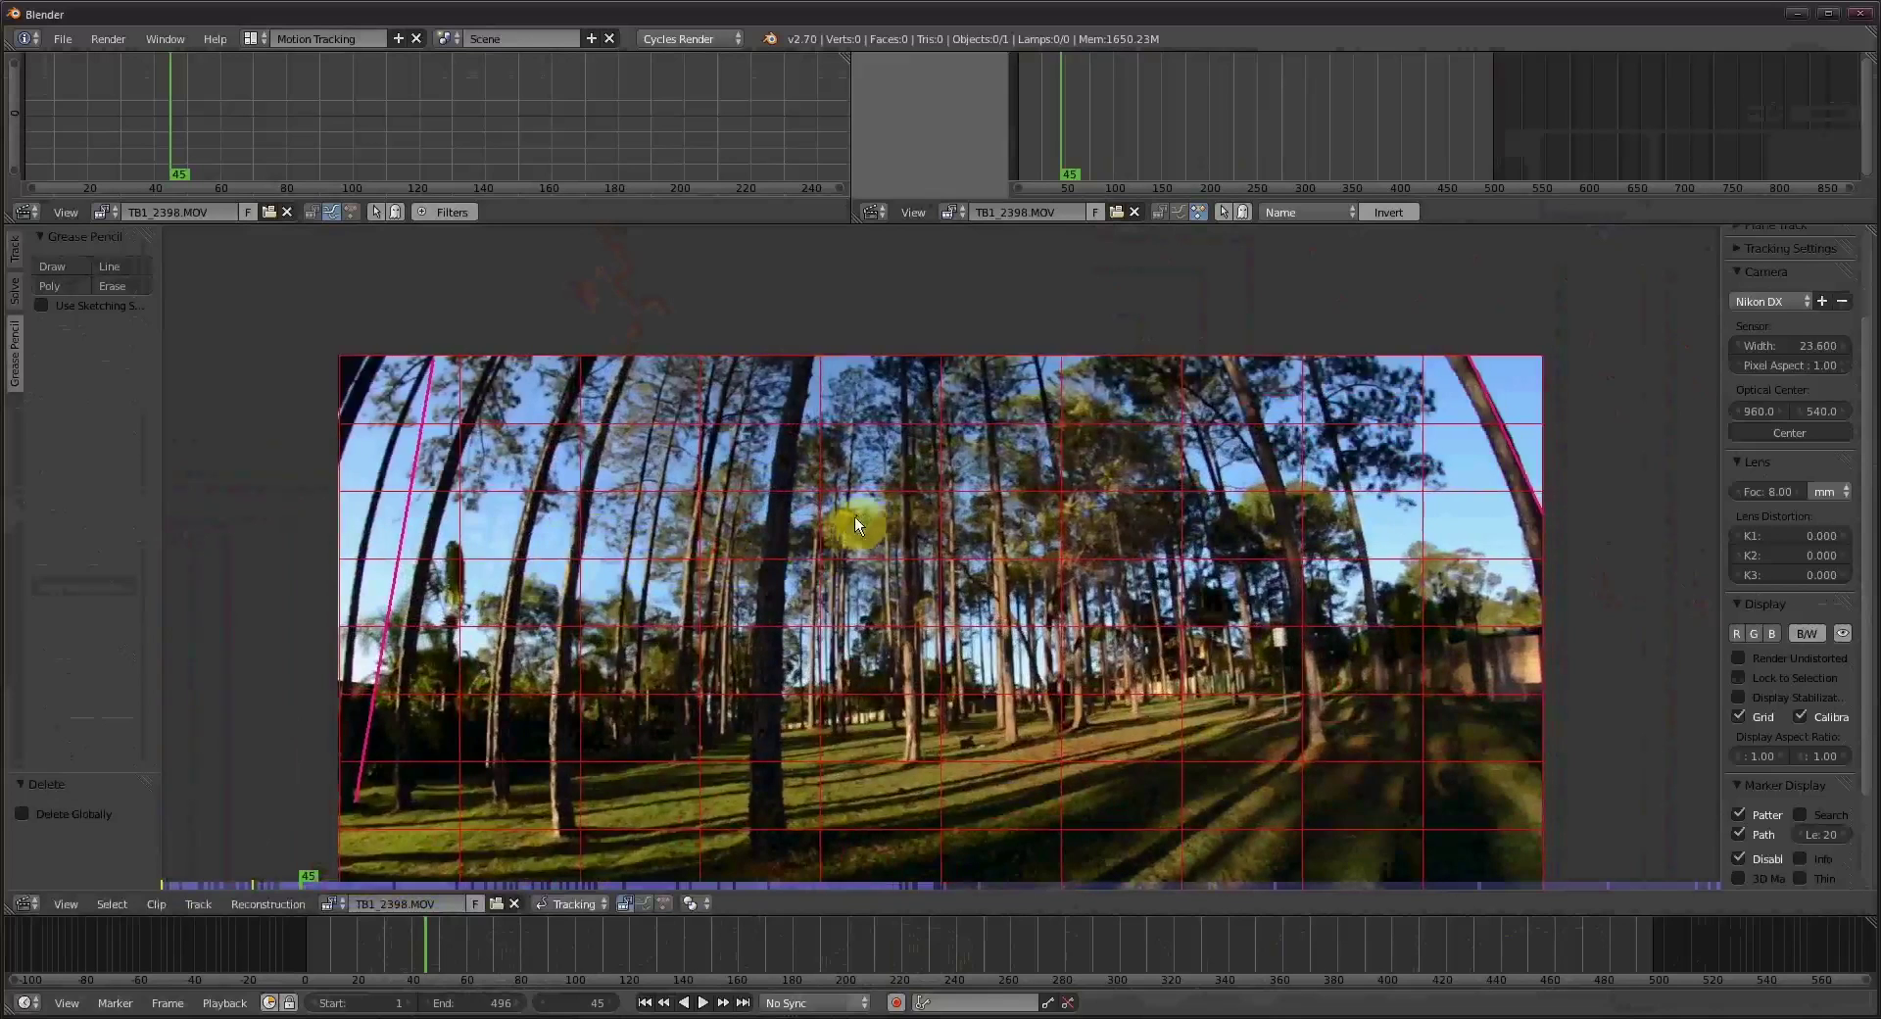
pyautogui.scroll(-2, 1805, 629)
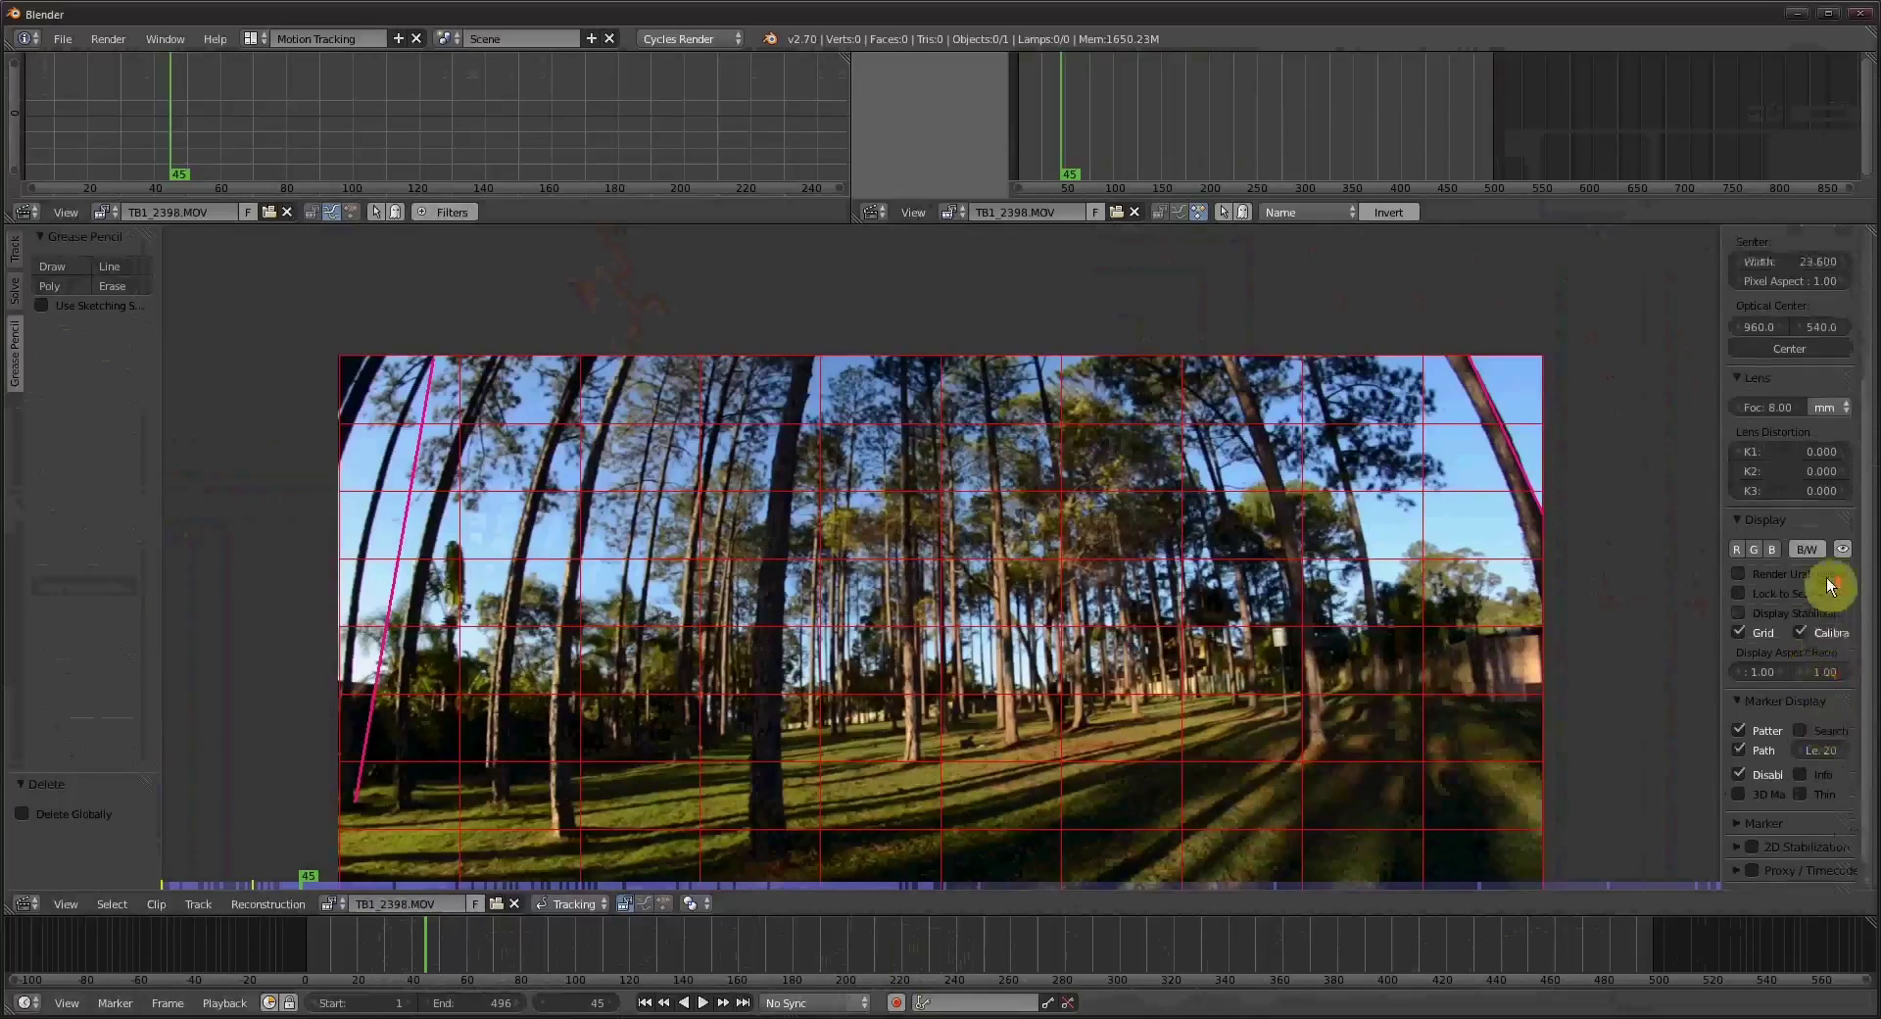
pyautogui.scroll(2, 1792, 510)
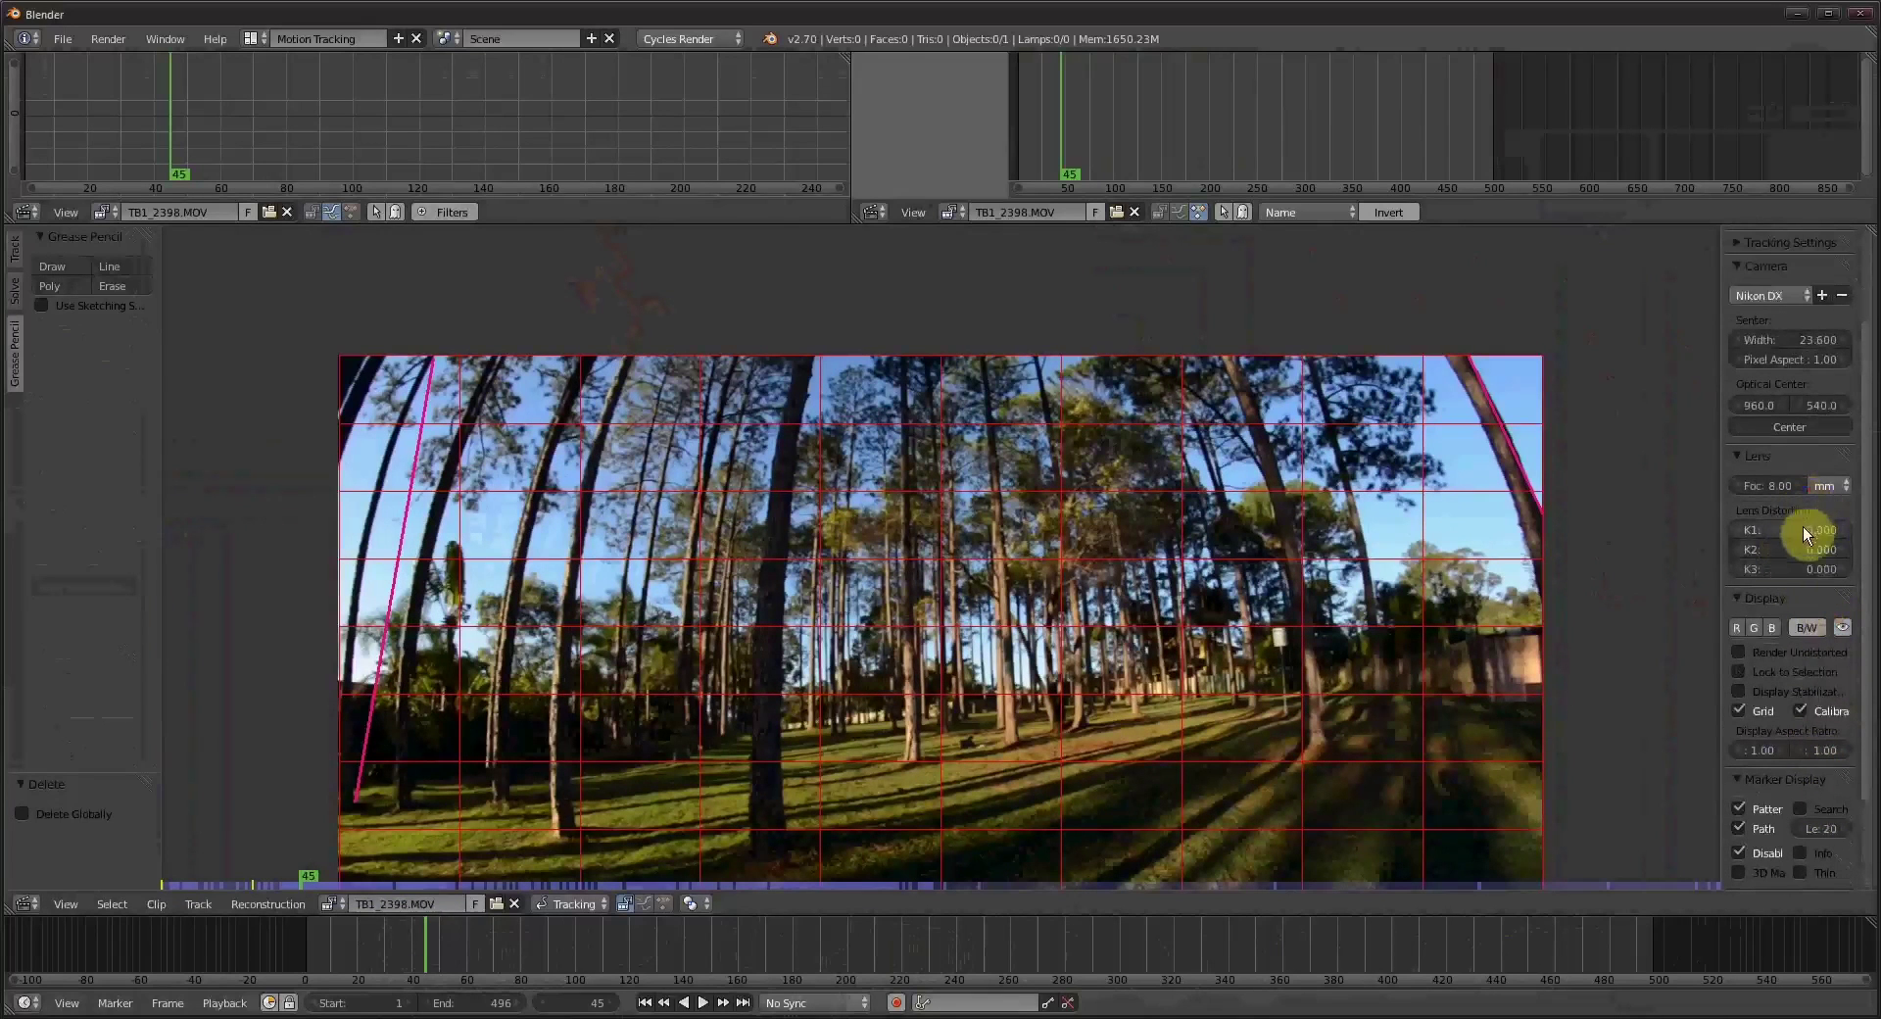
pyautogui.moveTo(1793, 529)
pyautogui.mouseDown()
pyautogui.moveTo(1847, 529)
pyautogui.moveTo(1780, 529)
pyautogui.mouseUp()
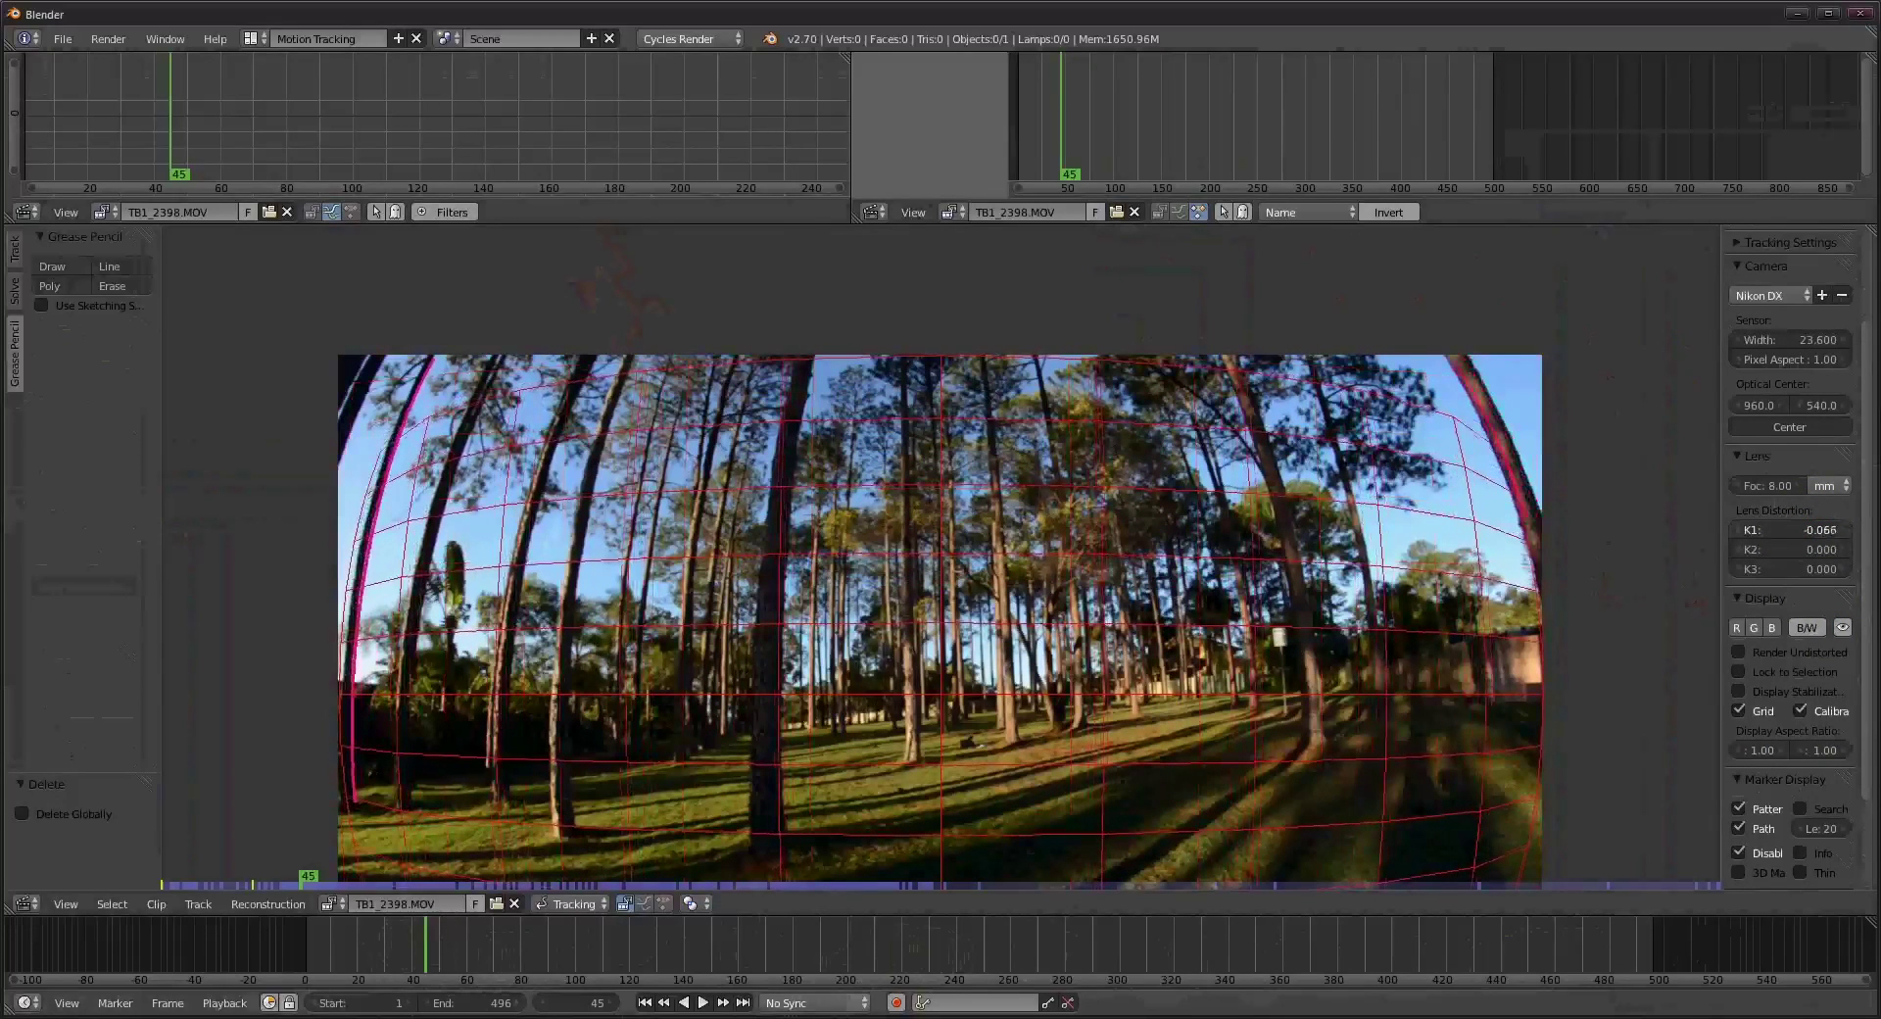
pyautogui.moveTo(1781, 529); pyautogui.dragTo(1780, 529)
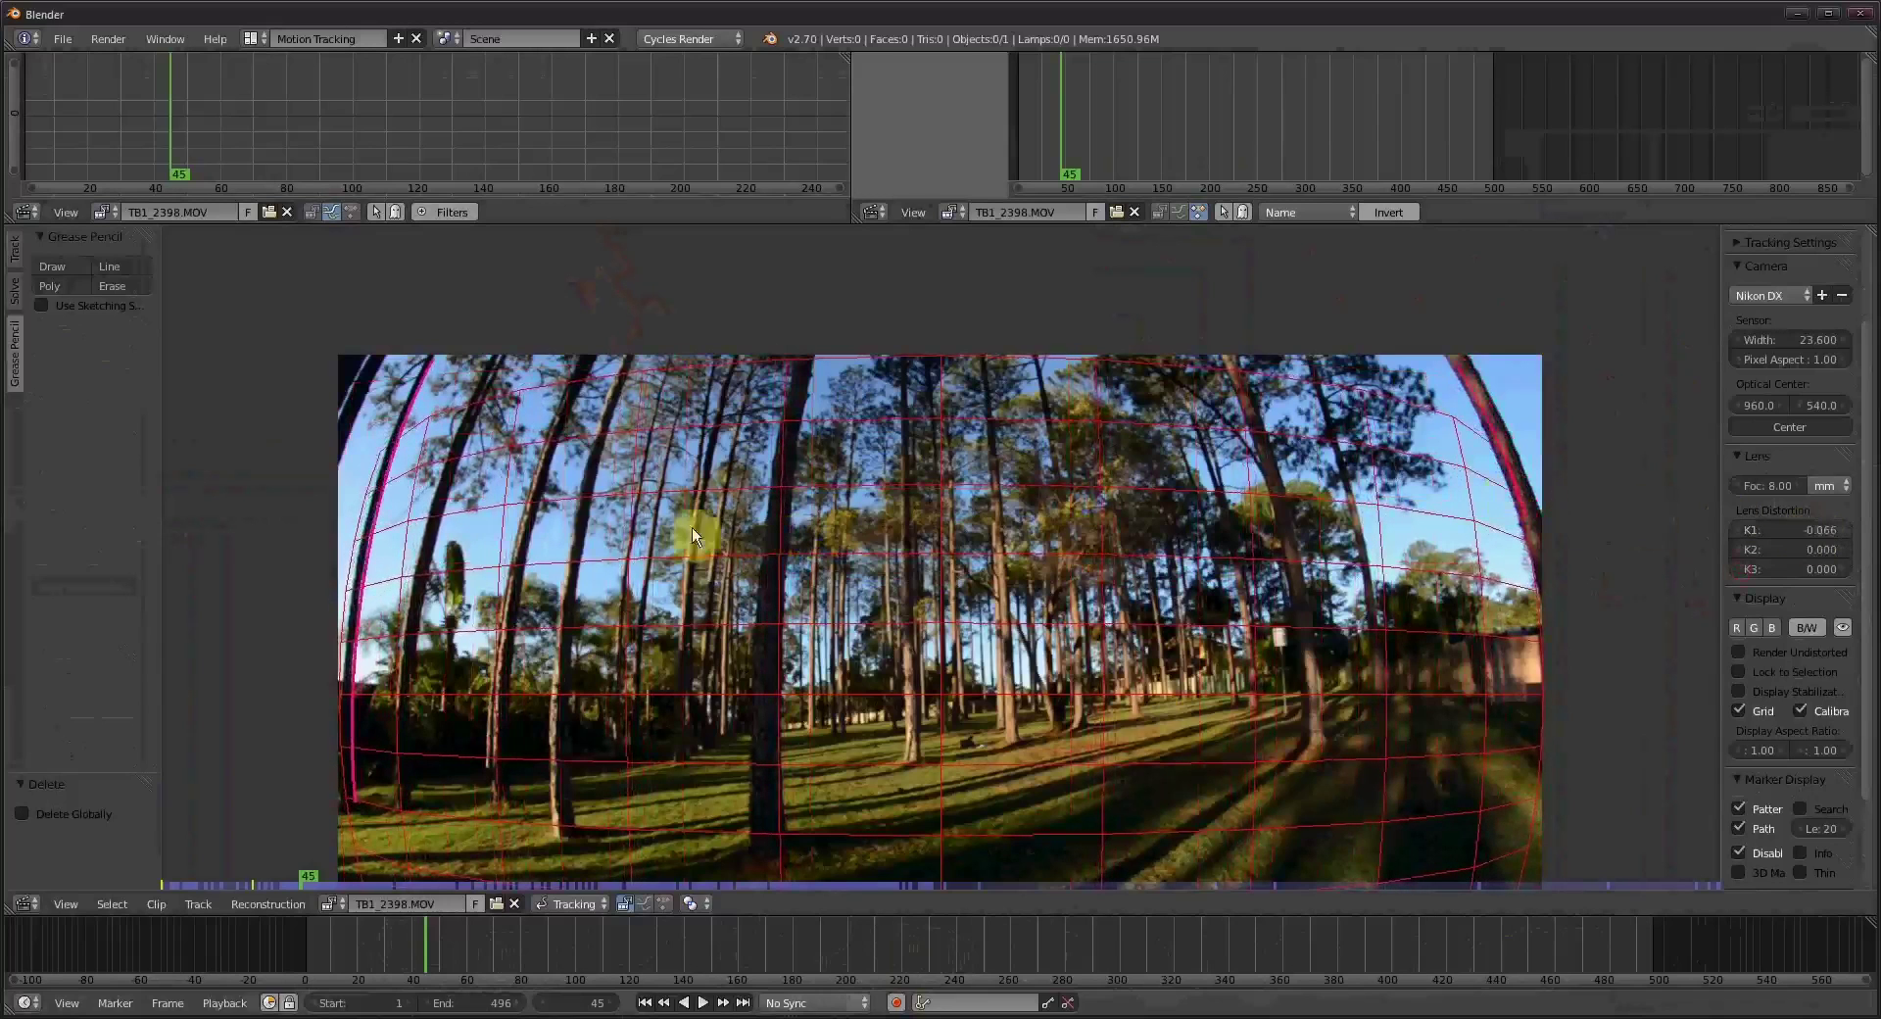
# Examine up close how well the bent annotation lines follow the trunks at both edges of the image.
pyautogui.scroll(1, 701, 637)
pyautogui.scroll(1, 956, 504)
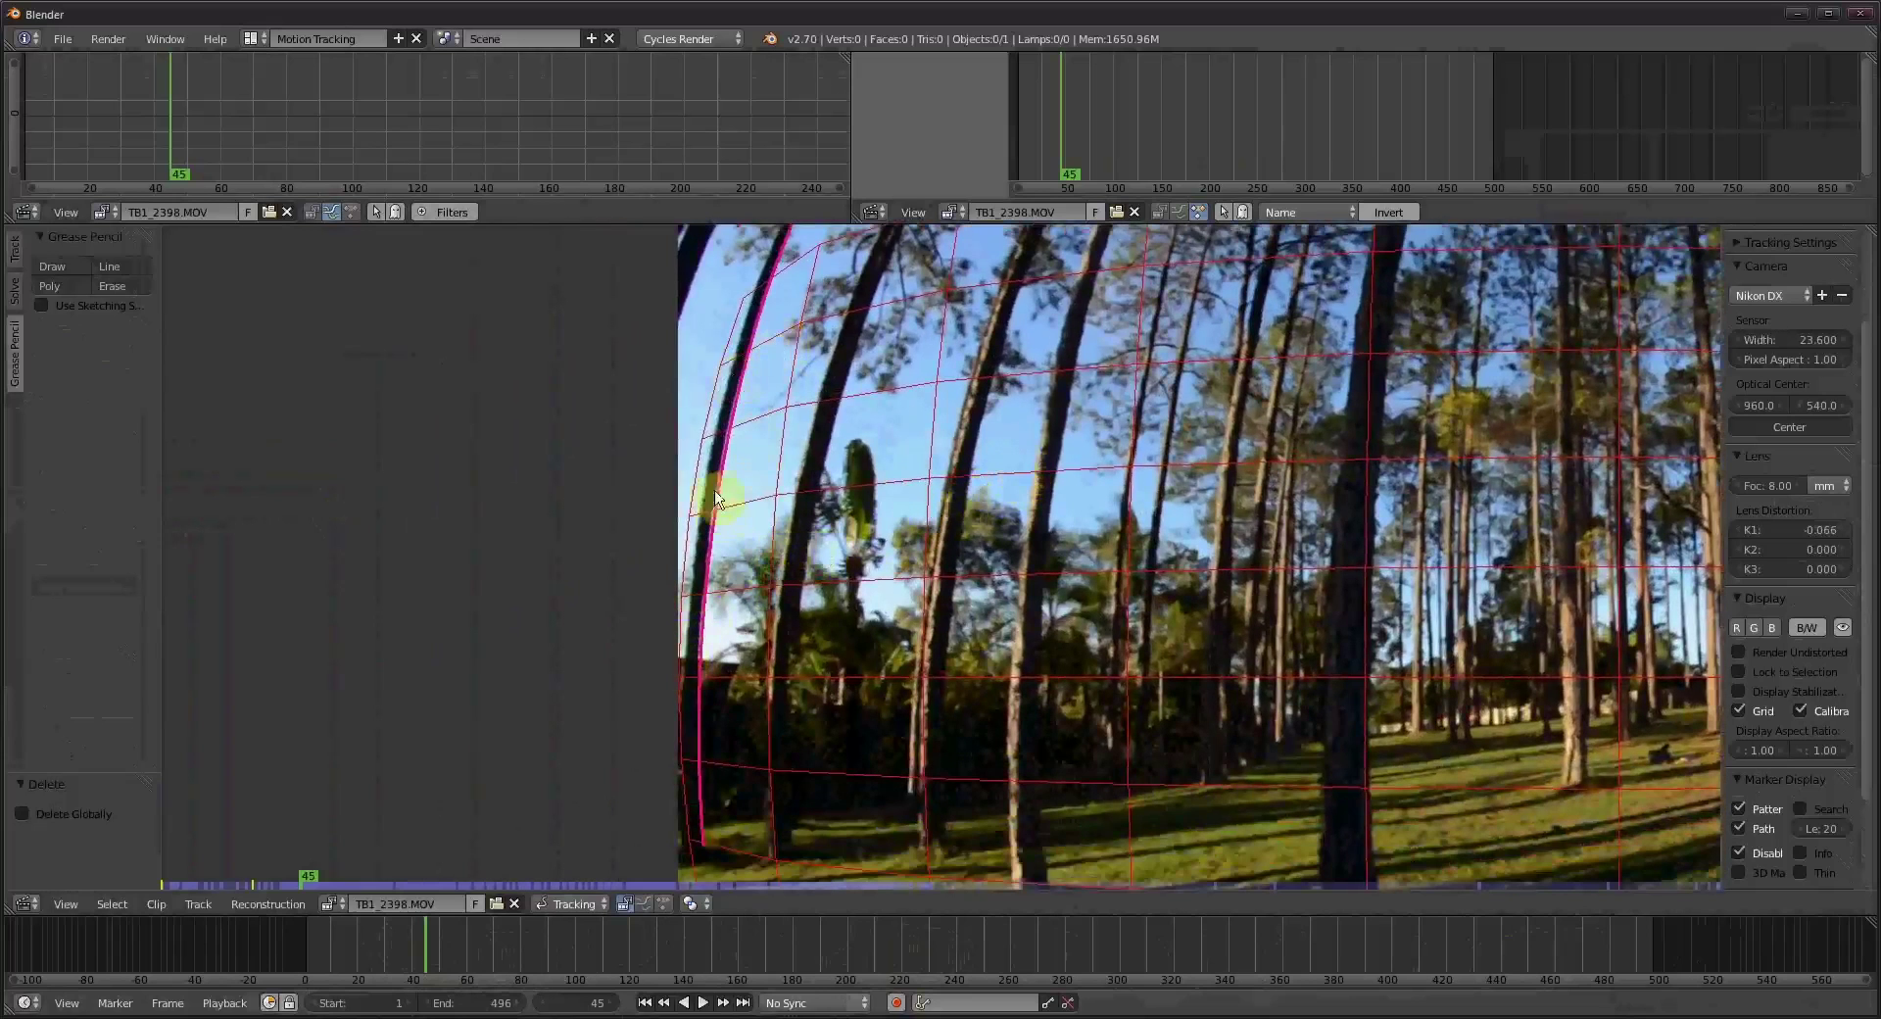
pyautogui.moveTo(1332, 433); pyautogui.dragTo(780, 529, button='middle')
pyautogui.scroll(-2, 780, 529)
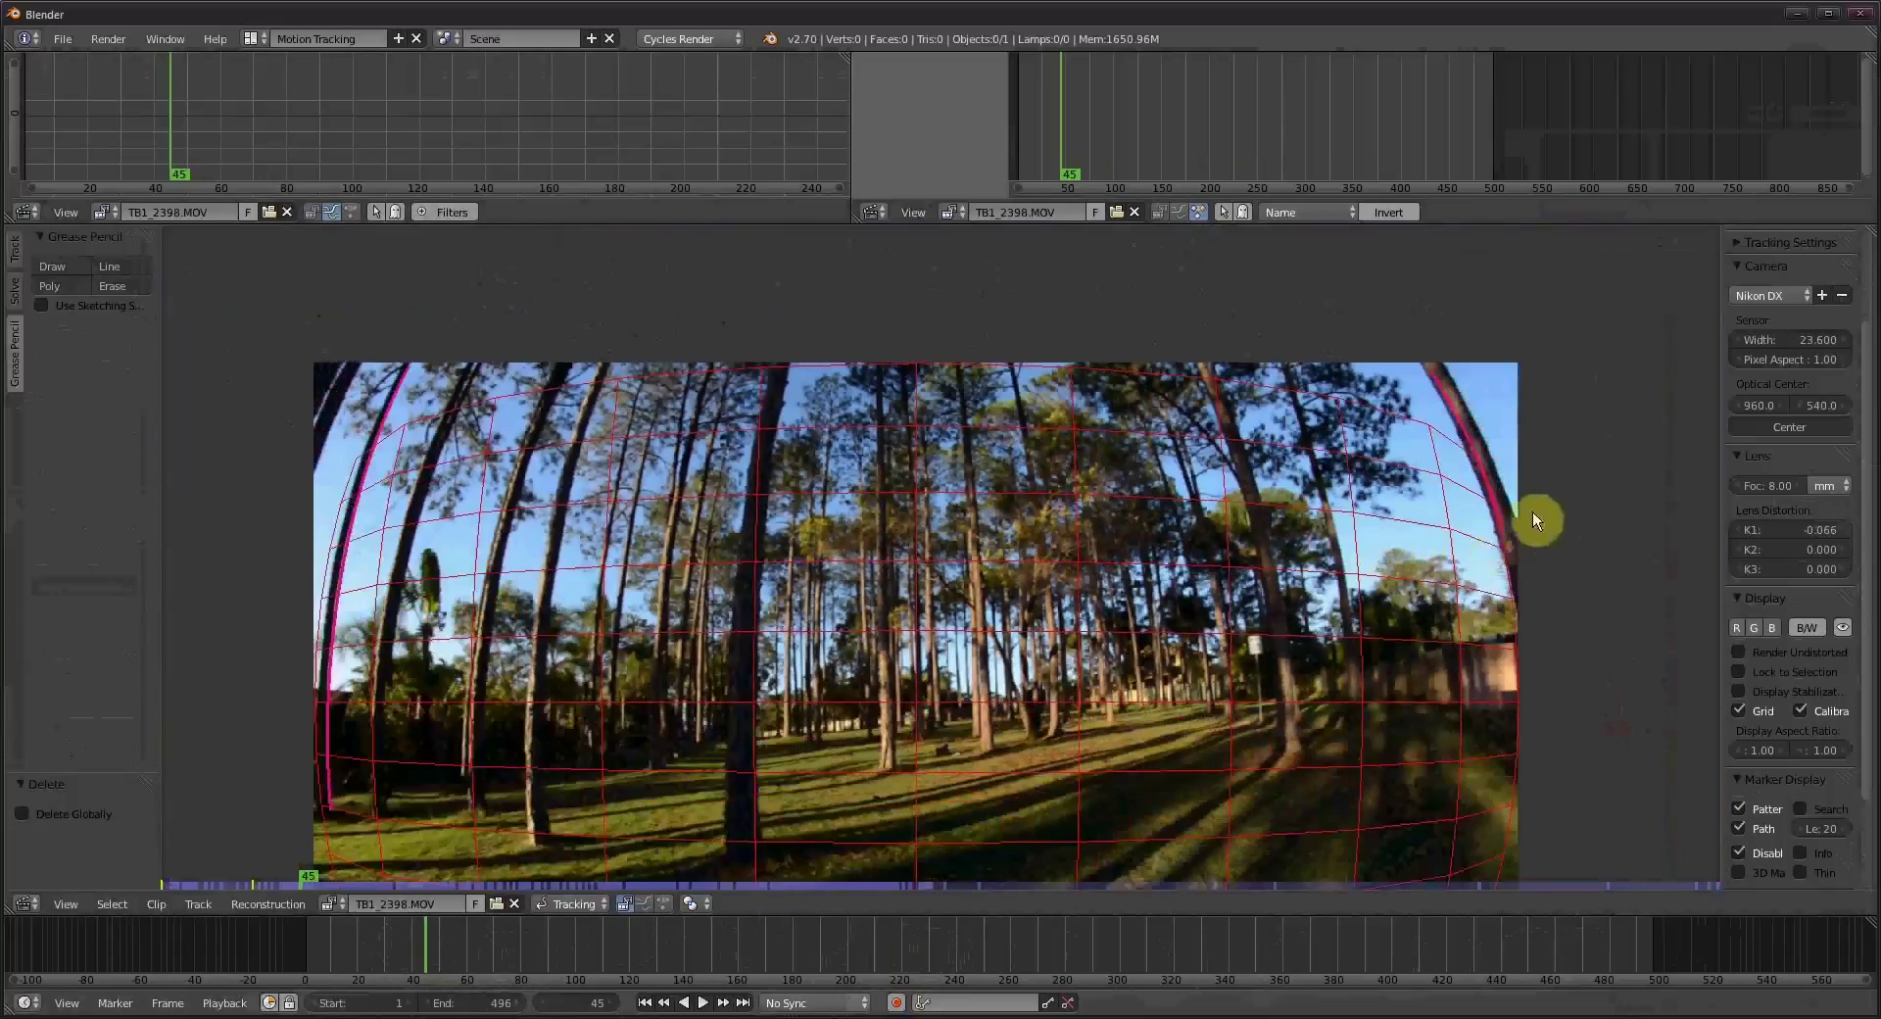
pyautogui.moveTo(1486, 513); pyautogui.dragTo(1227, 515, button='middle')
pyautogui.scroll(1, 529, 545)
pyautogui.moveTo(529, 545); pyautogui.dragTo(771, 503, button='middle')
pyautogui.scroll(-1, 1119, 590)
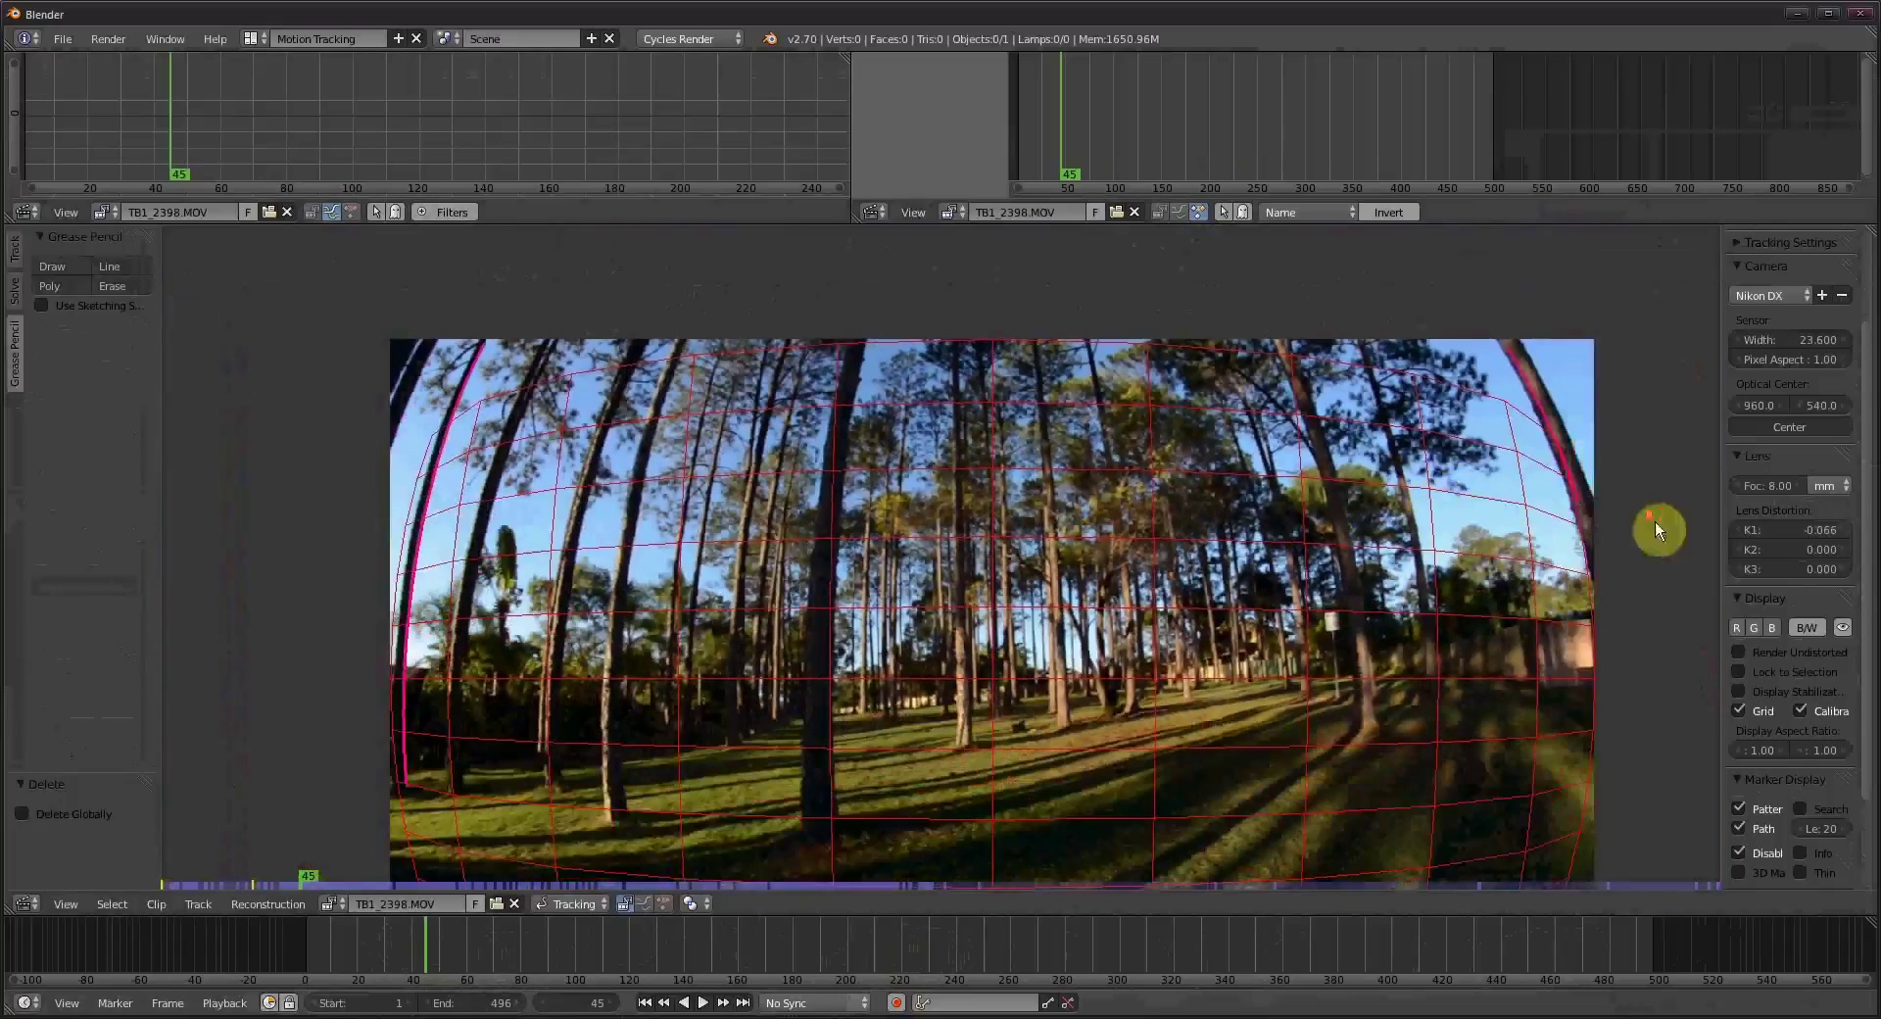
# Try K2 at 0.002 with K3 at -0.005, and reset the distortion coefficients to 0.
pyautogui.moveTo(1791, 549); pyautogui.dragTo(1808, 556)
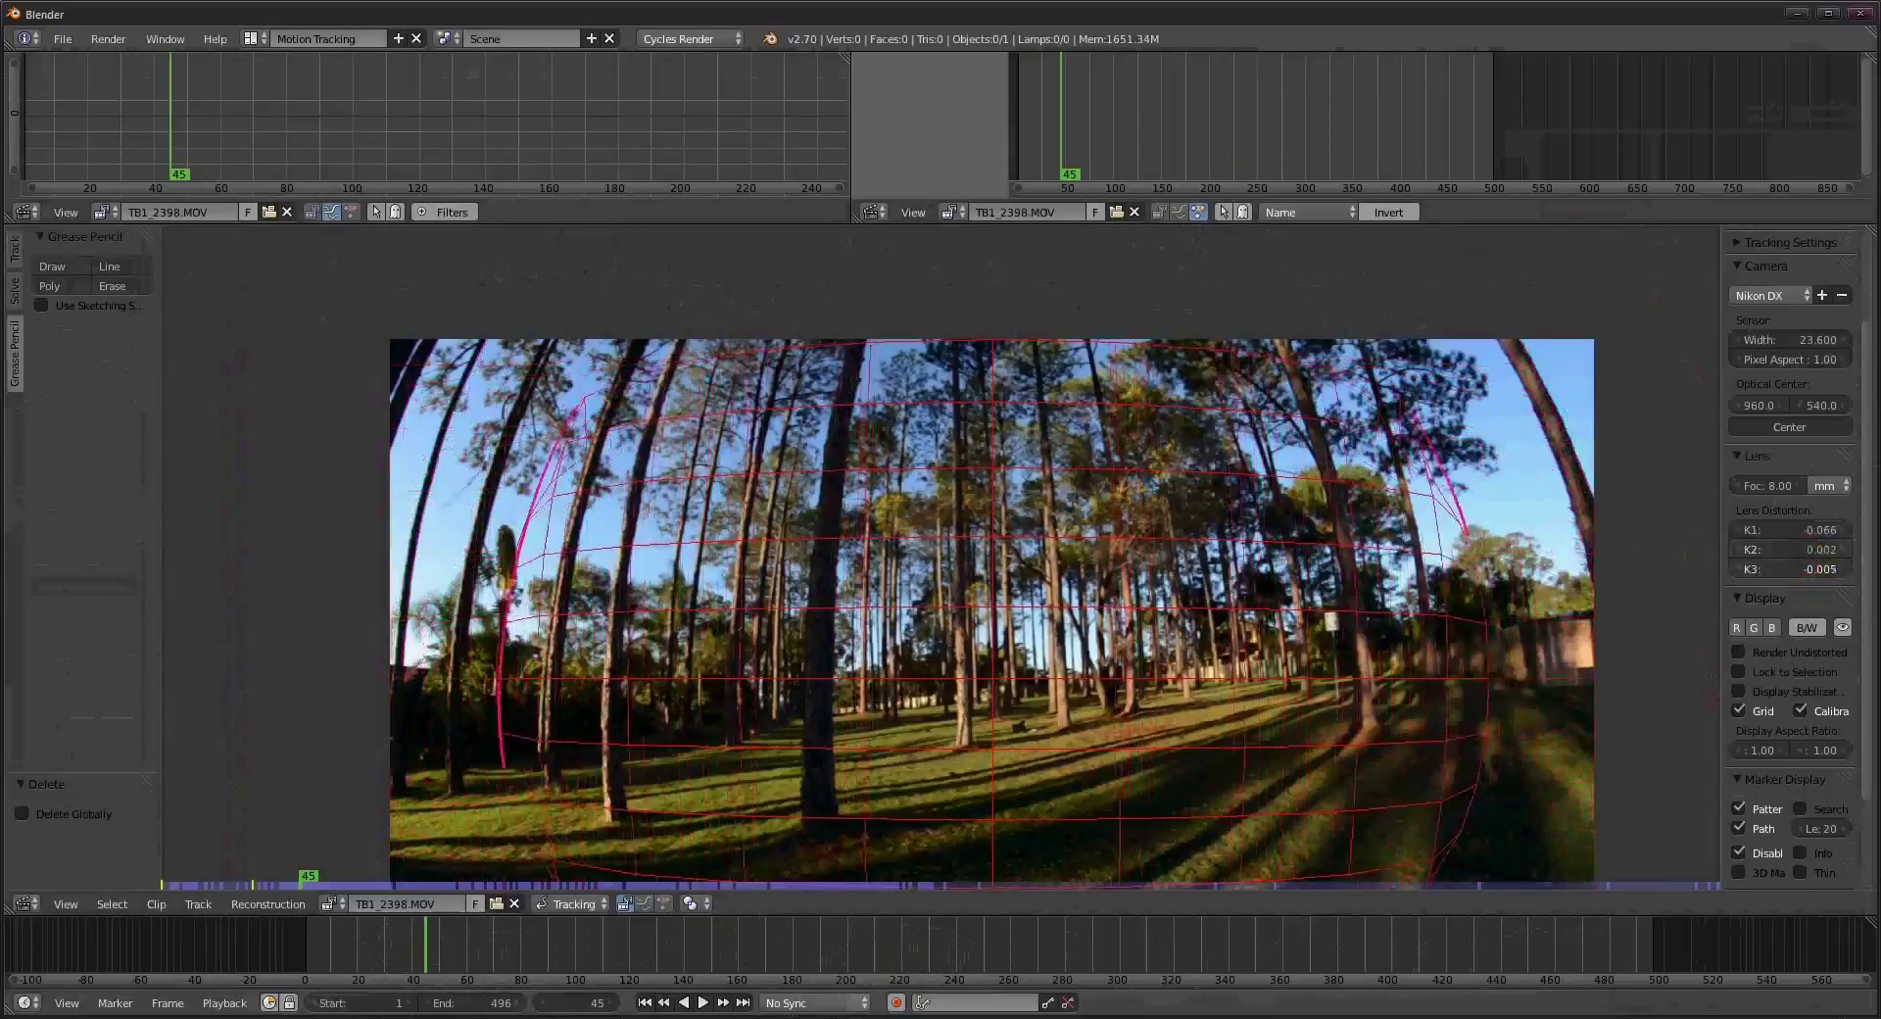
pyautogui.moveTo(1791, 569); pyautogui.dragTo(1826, 563)
pyautogui.click(1811, 530)
pyautogui.write('0')
pyautogui.press('Return')
pyautogui.click(1791, 541)
pyautogui.write('0')
pyautogui.press('Return')
pyautogui.moveTo(1806, 567); pyautogui.dragTo(1810, 567)
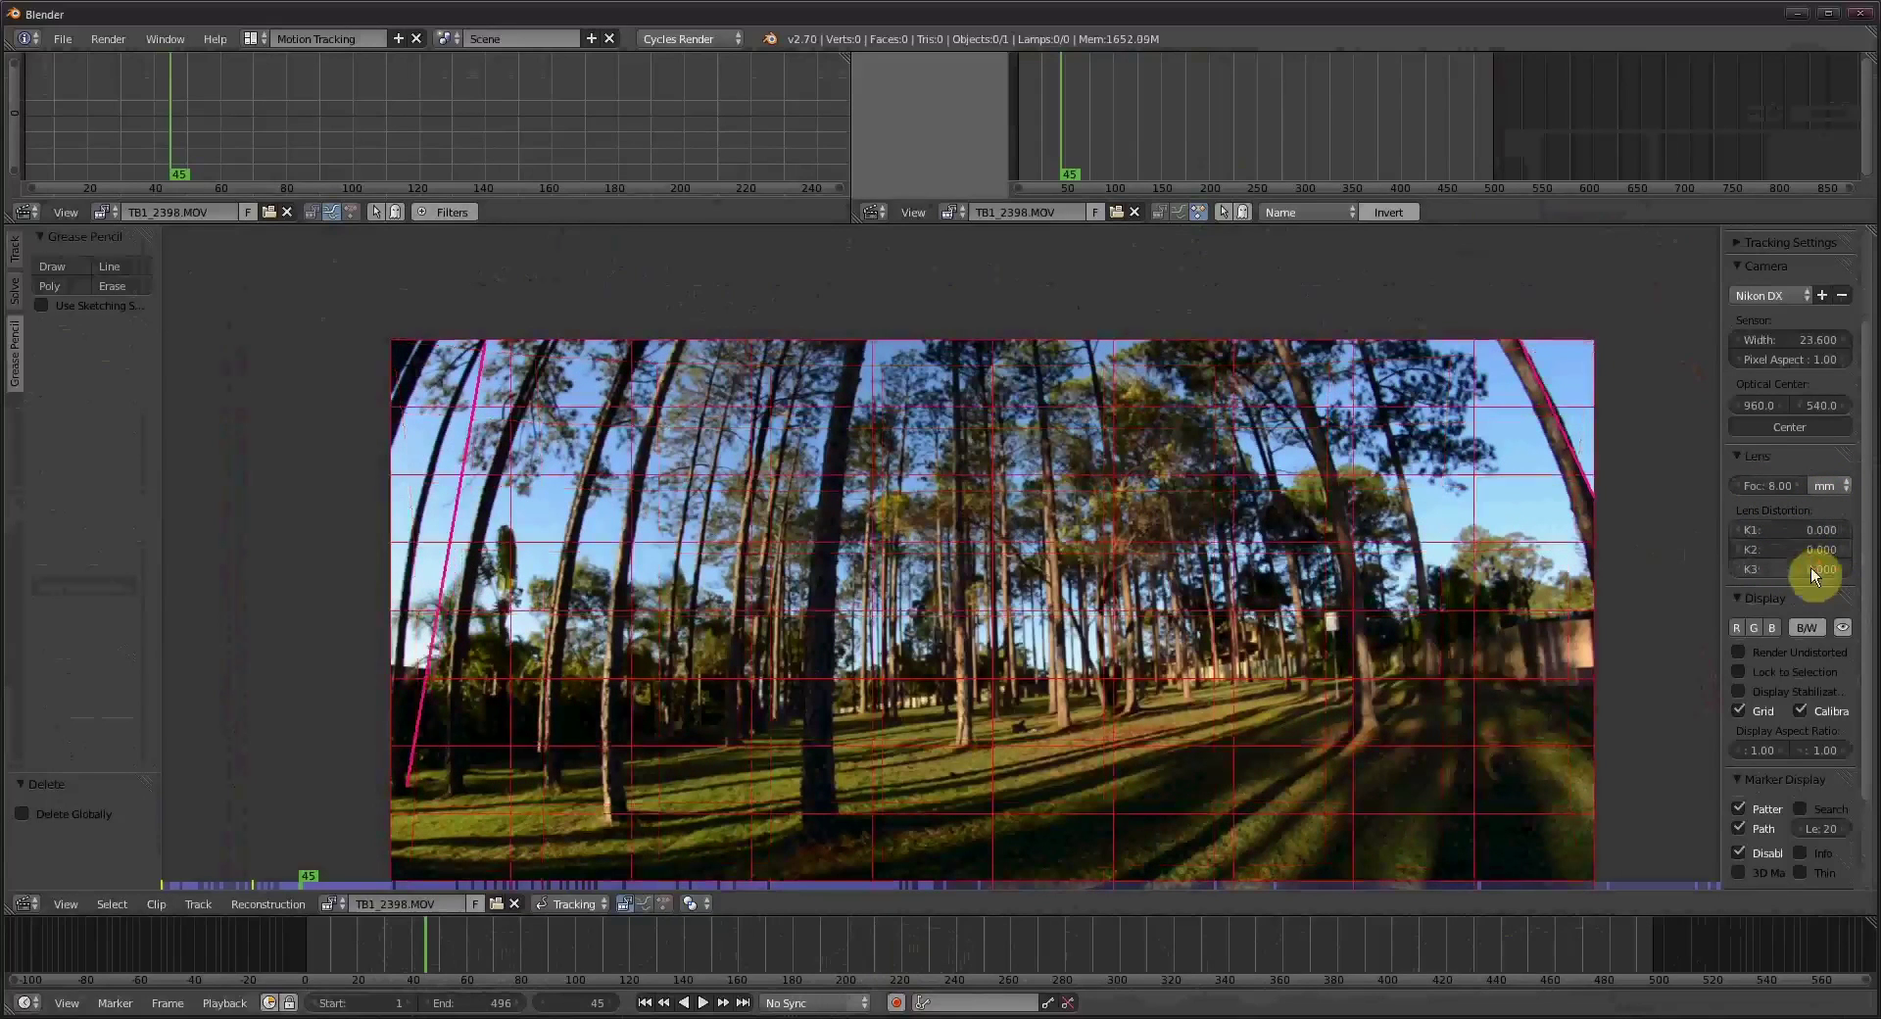
# Try out K1 and K2 separately on the calibration grid and reset each of them to 0.
pyautogui.click(1797, 533)
pyautogui.moveTo(1797, 533)
pyautogui.mouseDown()
pyautogui.moveTo(1826, 533)
pyautogui.moveTo(1741, 533)
pyautogui.moveTo(1808, 531)
pyautogui.moveTo(1820, 546)
pyautogui.moveTo(1775, 547)
pyautogui.moveTo(1803, 548)
pyautogui.mouseUp()
pyautogui.write('0')
pyautogui.press('Return')
pyautogui.click(1775, 546)
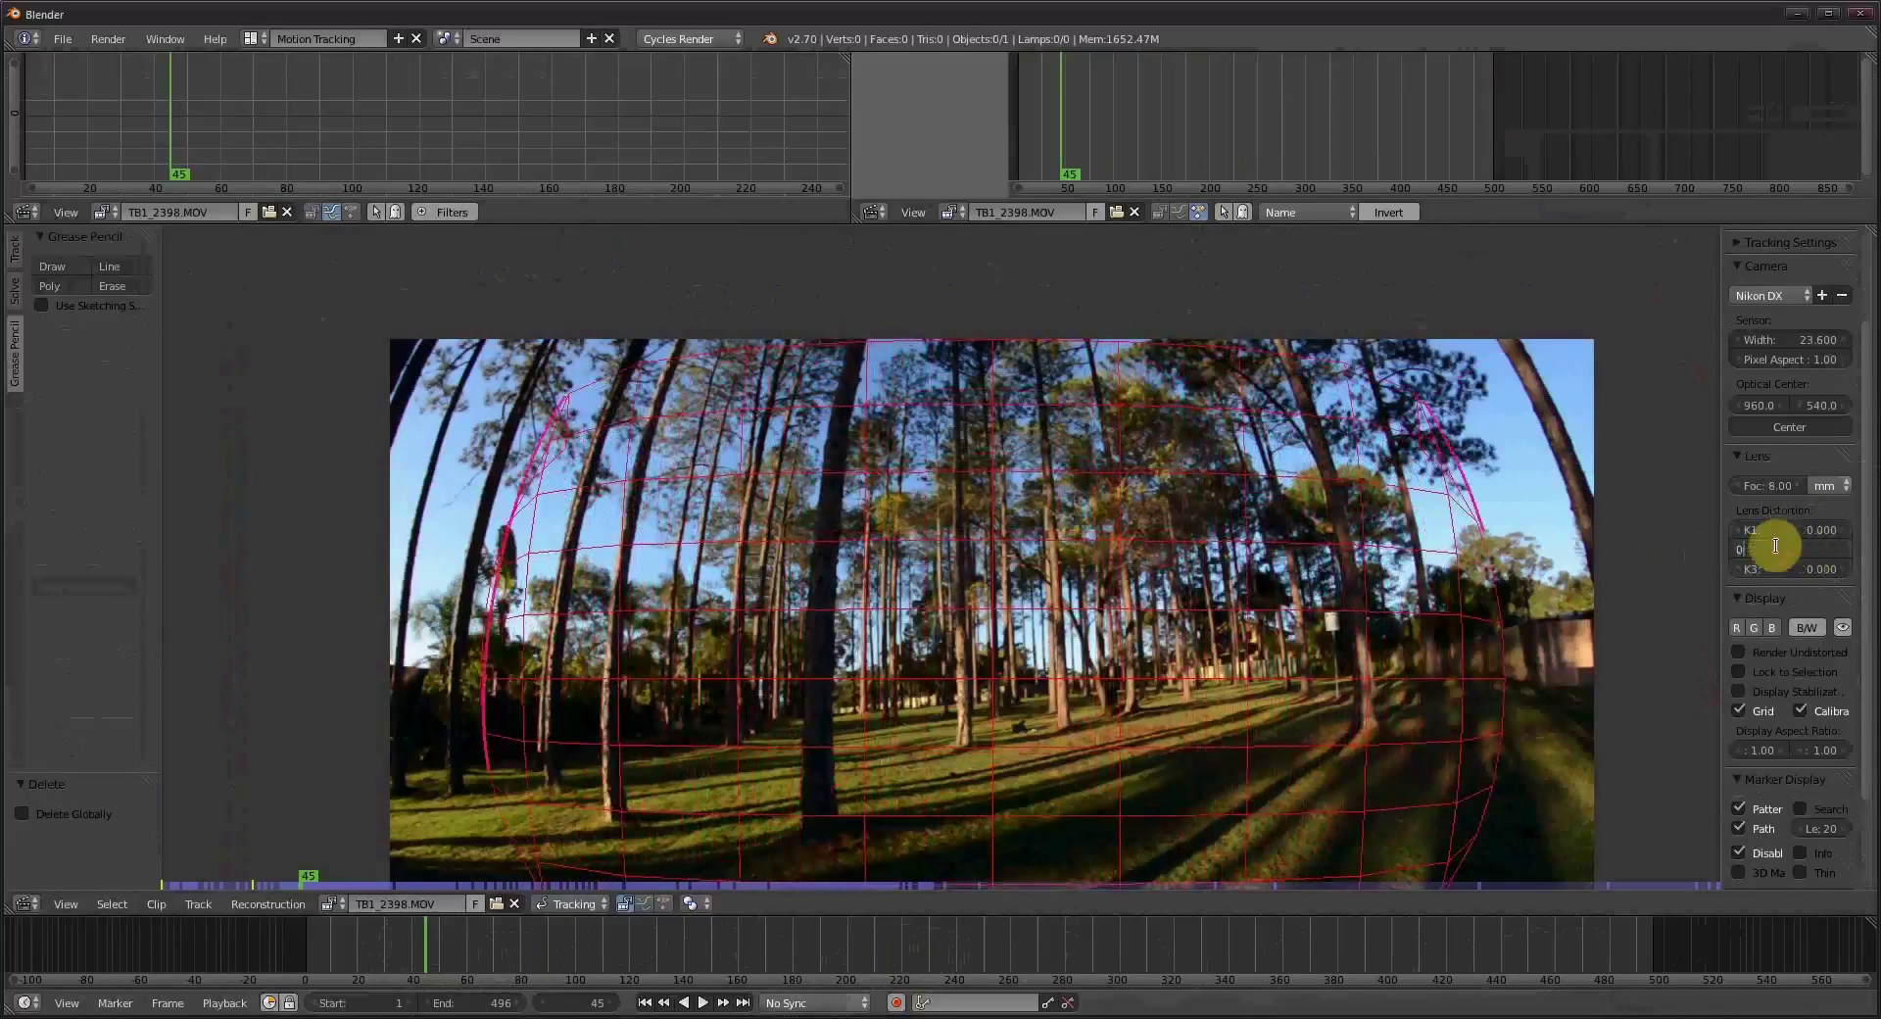
pyautogui.write('0')
pyautogui.press('Return')
# Try a K3 distortion of -0.004 alone and compare the annotation lines with the outer trunks.
pyautogui.moveTo(1798, 568)
pyautogui.mouseDown()
pyautogui.moveTo(1734, 569)
pyautogui.moveTo(1812, 568)
pyautogui.mouseUp()
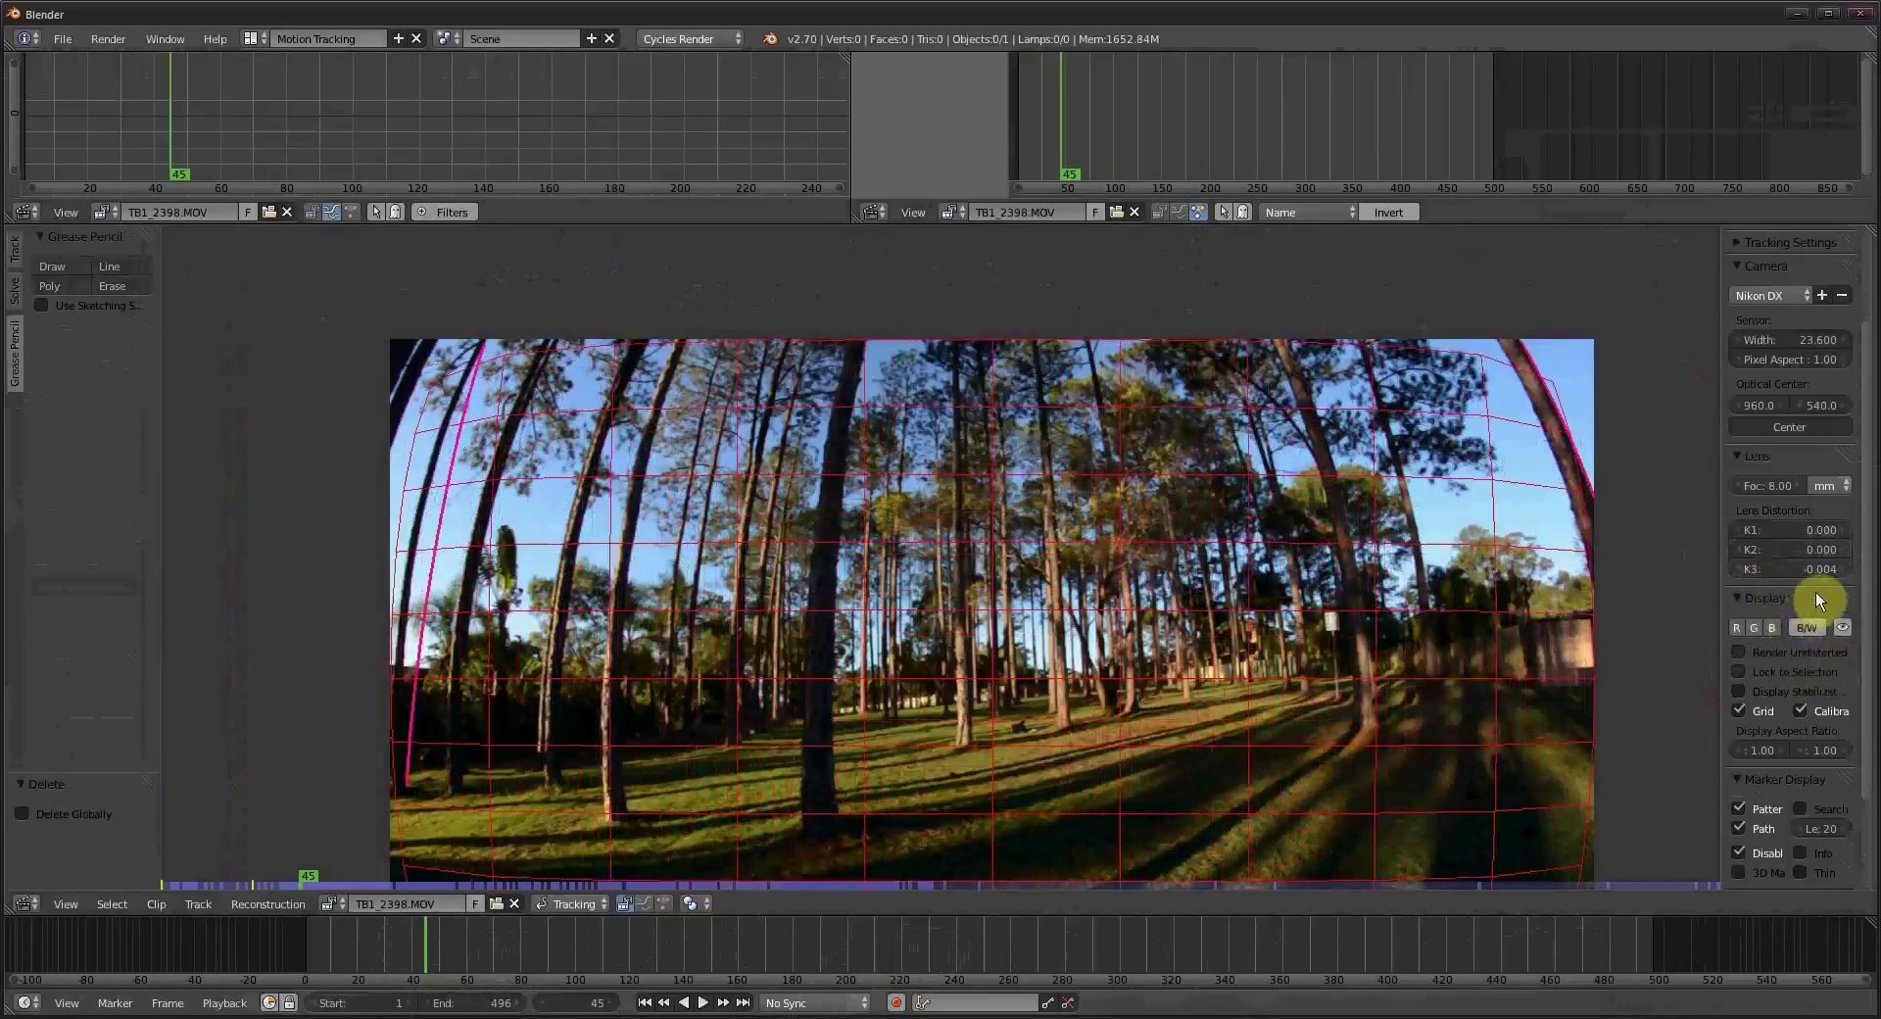
pyautogui.scroll(5, 1371, 564)
pyautogui.scroll(-5, 1184, 537)
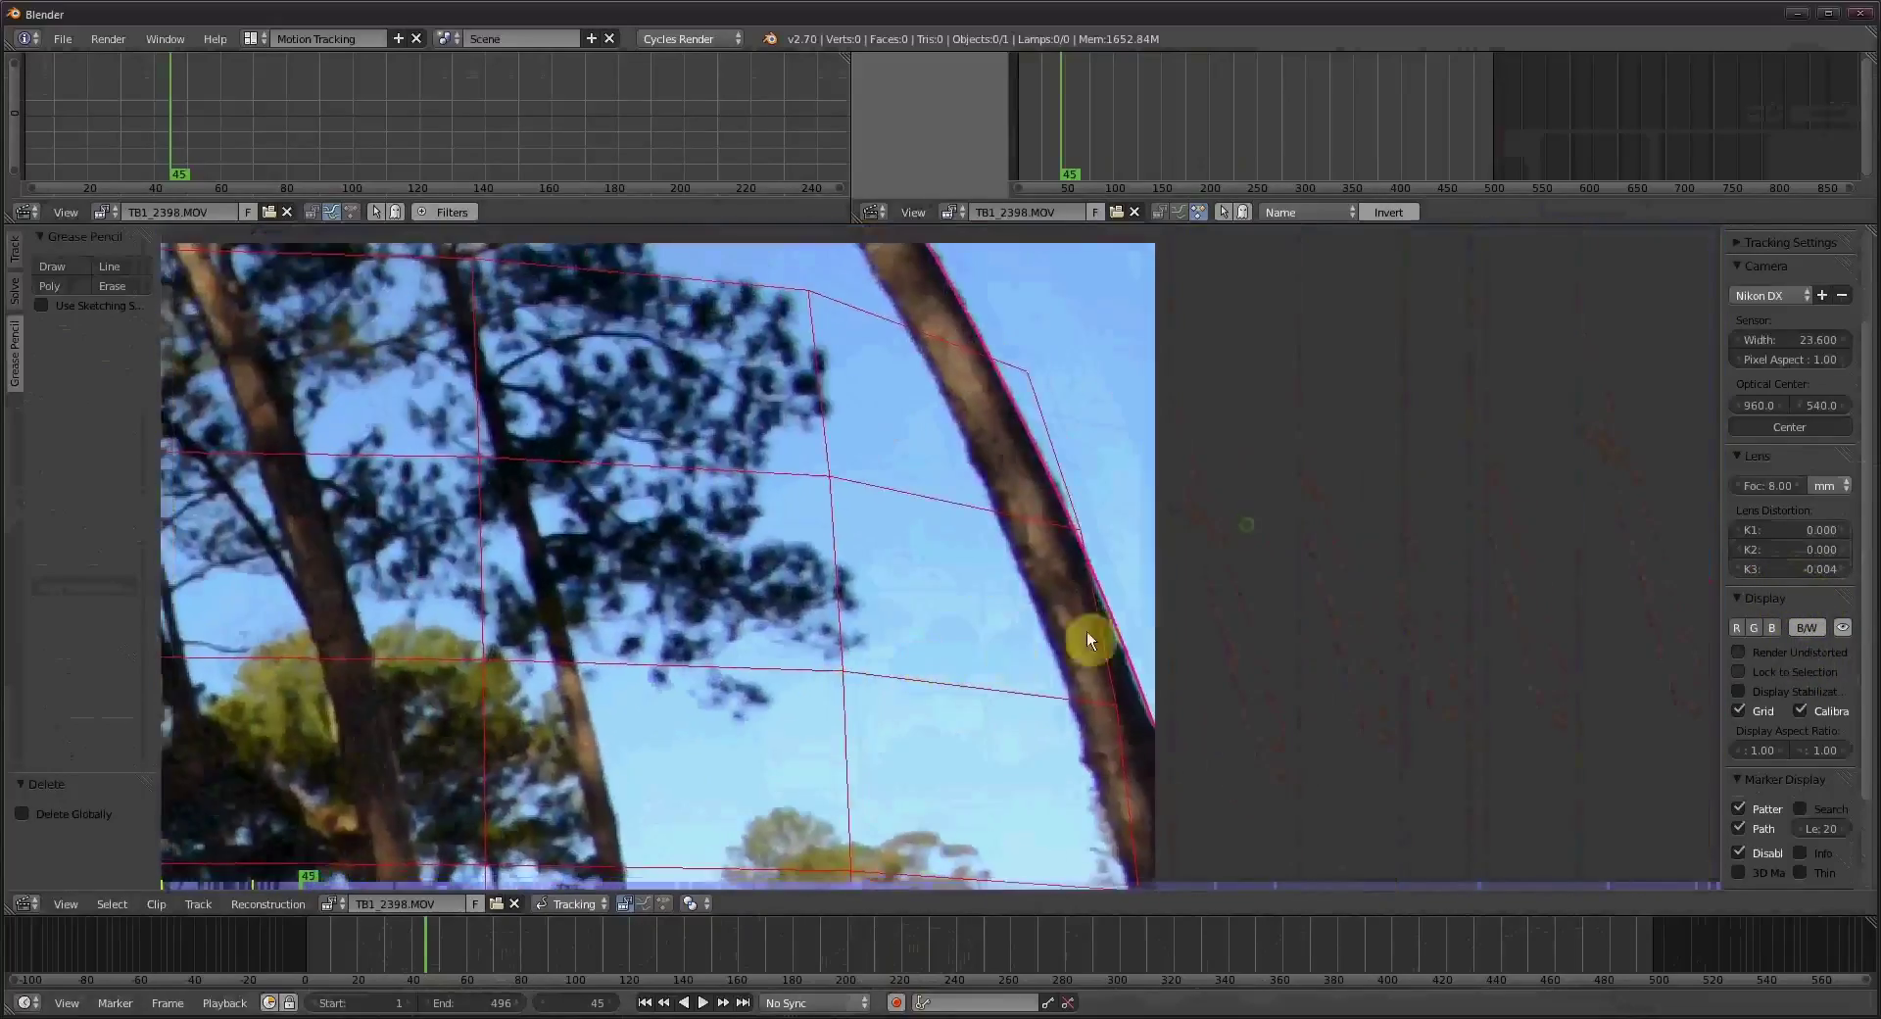
pyautogui.scroll(2, 864, 507)
pyautogui.moveTo(864, 507); pyautogui.dragTo(439, 519, button='middle')
pyautogui.moveTo(1247, 508); pyautogui.dragTo(1164, 561, button='middle')
pyautogui.scroll(-1, 1330, 563)
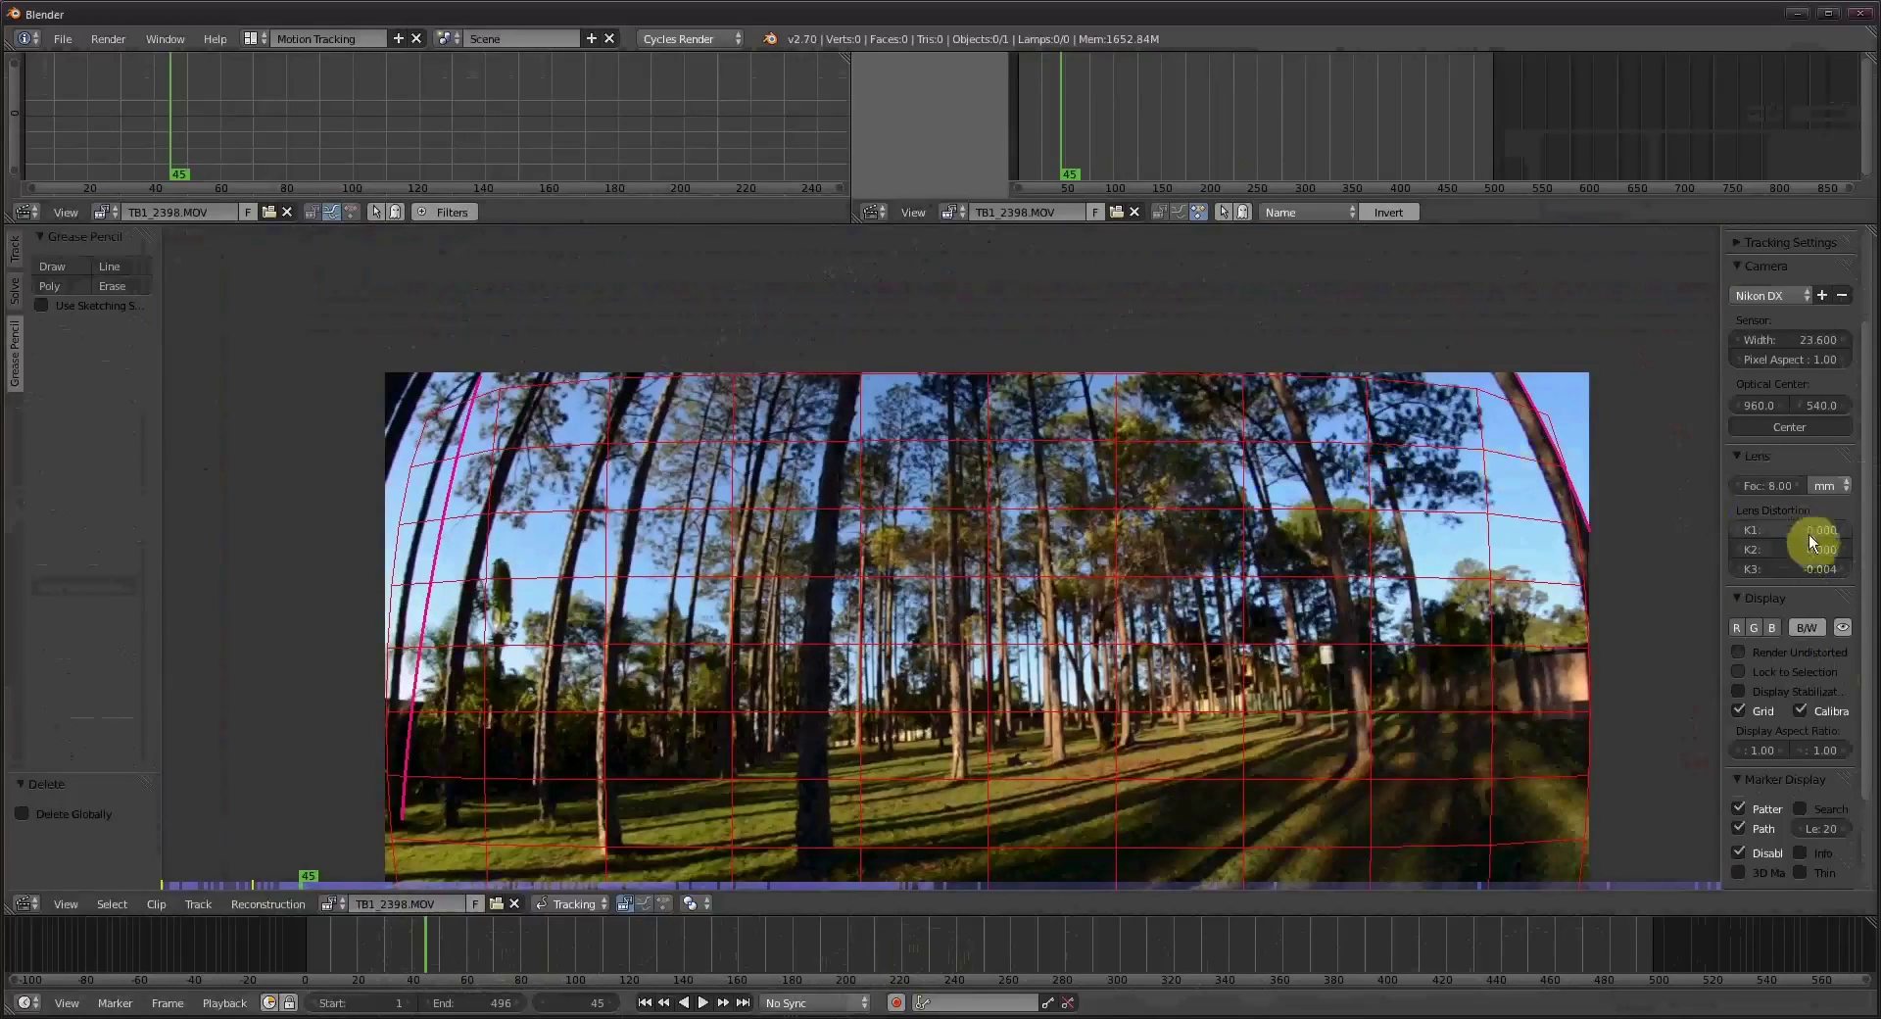
# Set K1 to -0.018, K2 to -0.012 and K3 to 0, and check the fit along the outer trunks.
pyautogui.moveTo(1791, 550)
pyautogui.mouseDown()
pyautogui.moveTo(1730, 550)
pyautogui.moveTo(1877, 530)
pyautogui.moveTo(1755, 543)
pyautogui.moveTo(1788, 568)
pyautogui.moveTo(1742, 568)
pyautogui.moveTo(1847, 534)
pyautogui.moveTo(1750, 534)
pyautogui.moveTo(1826, 560)
pyautogui.mouseUp()
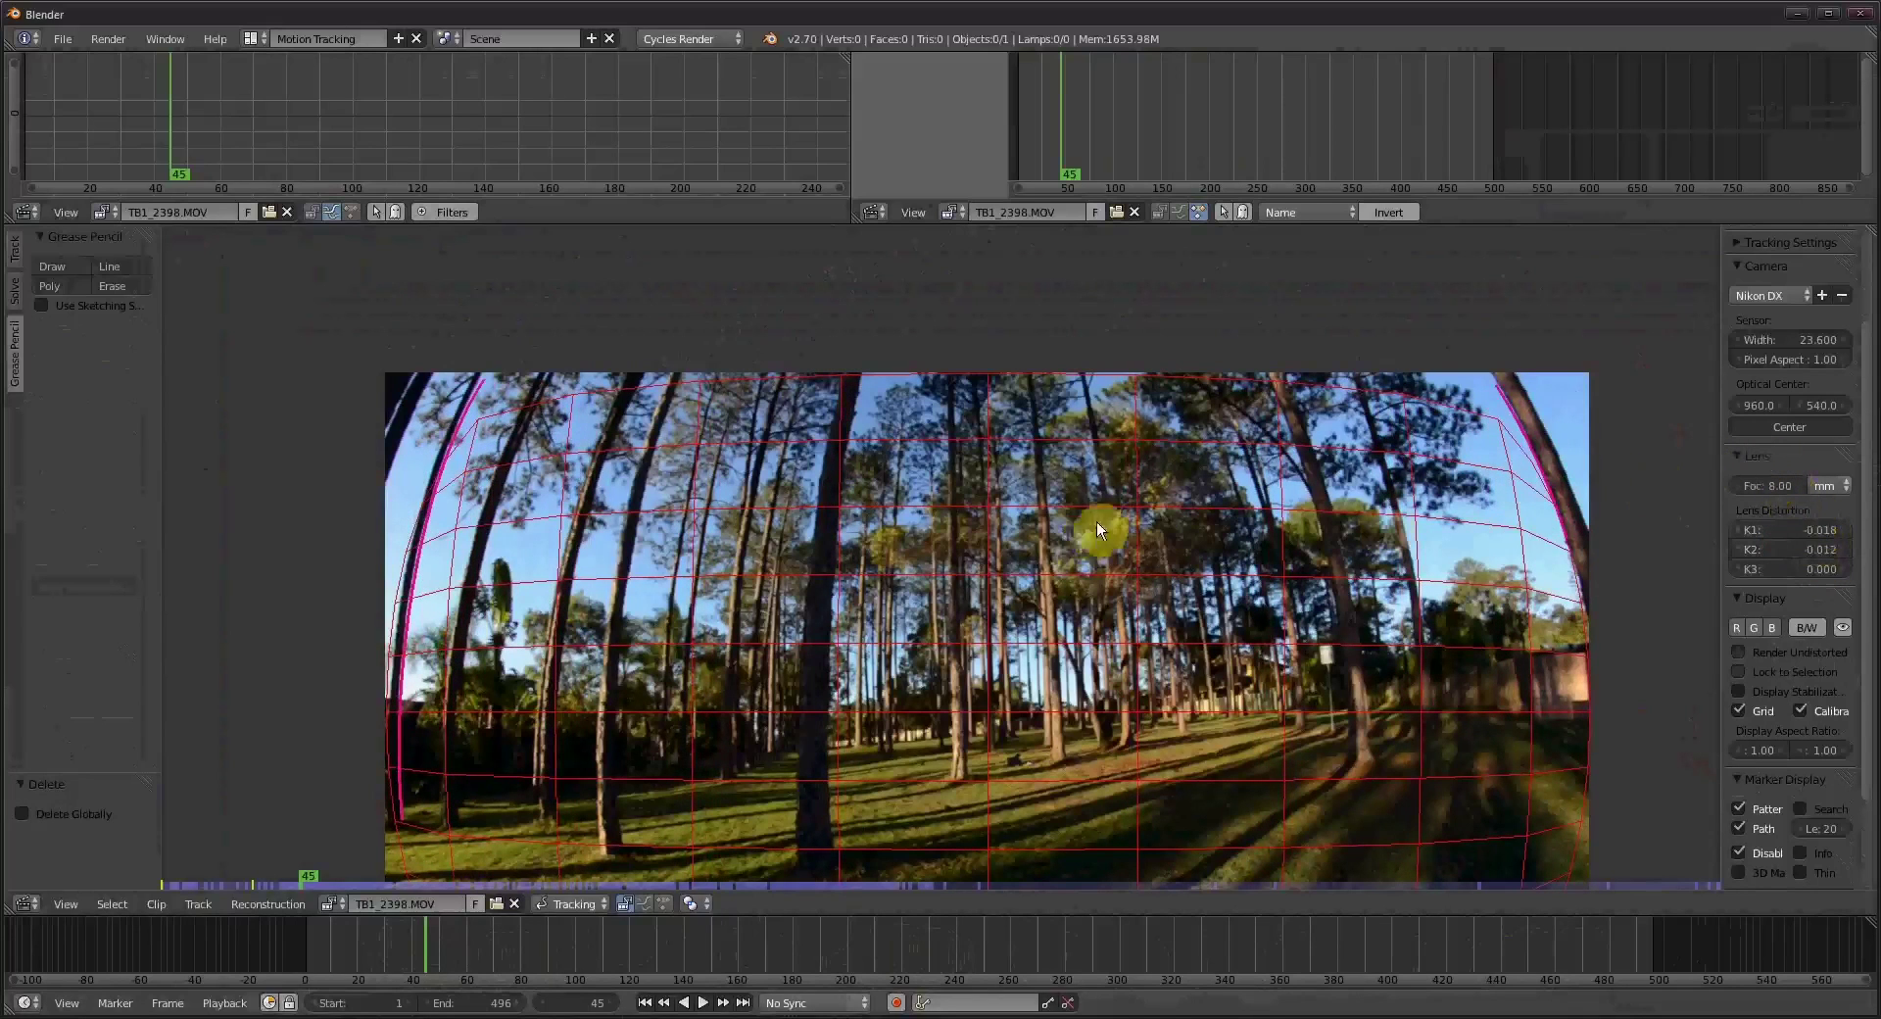
pyautogui.scroll(-1, 1115, 531)
pyautogui.moveTo(1101, 572); pyautogui.dragTo(1081, 498, button='middle')
pyautogui.scroll(-1, 1179, 595)
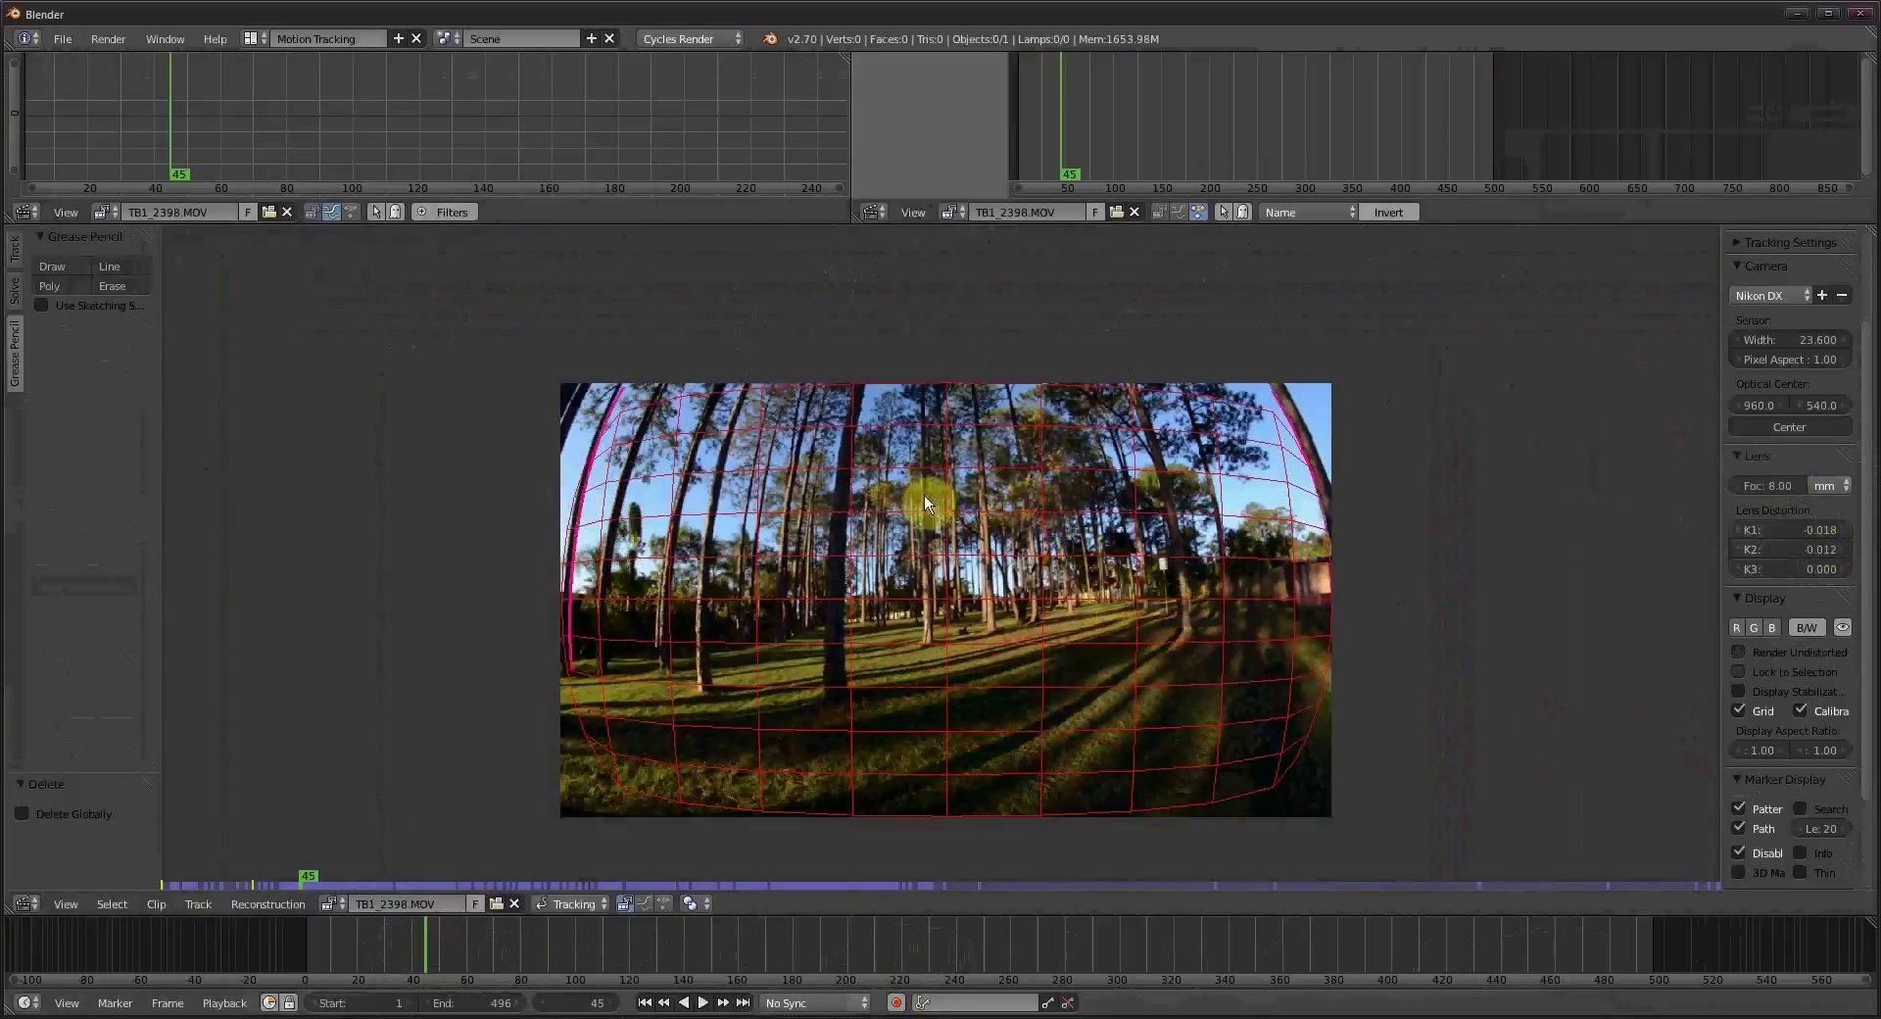
pyautogui.scroll(2, 925, 496)
pyautogui.moveTo(1058, 600); pyautogui.dragTo(1417, 475, button='middle')
pyautogui.scroll(1, 1422, 539)
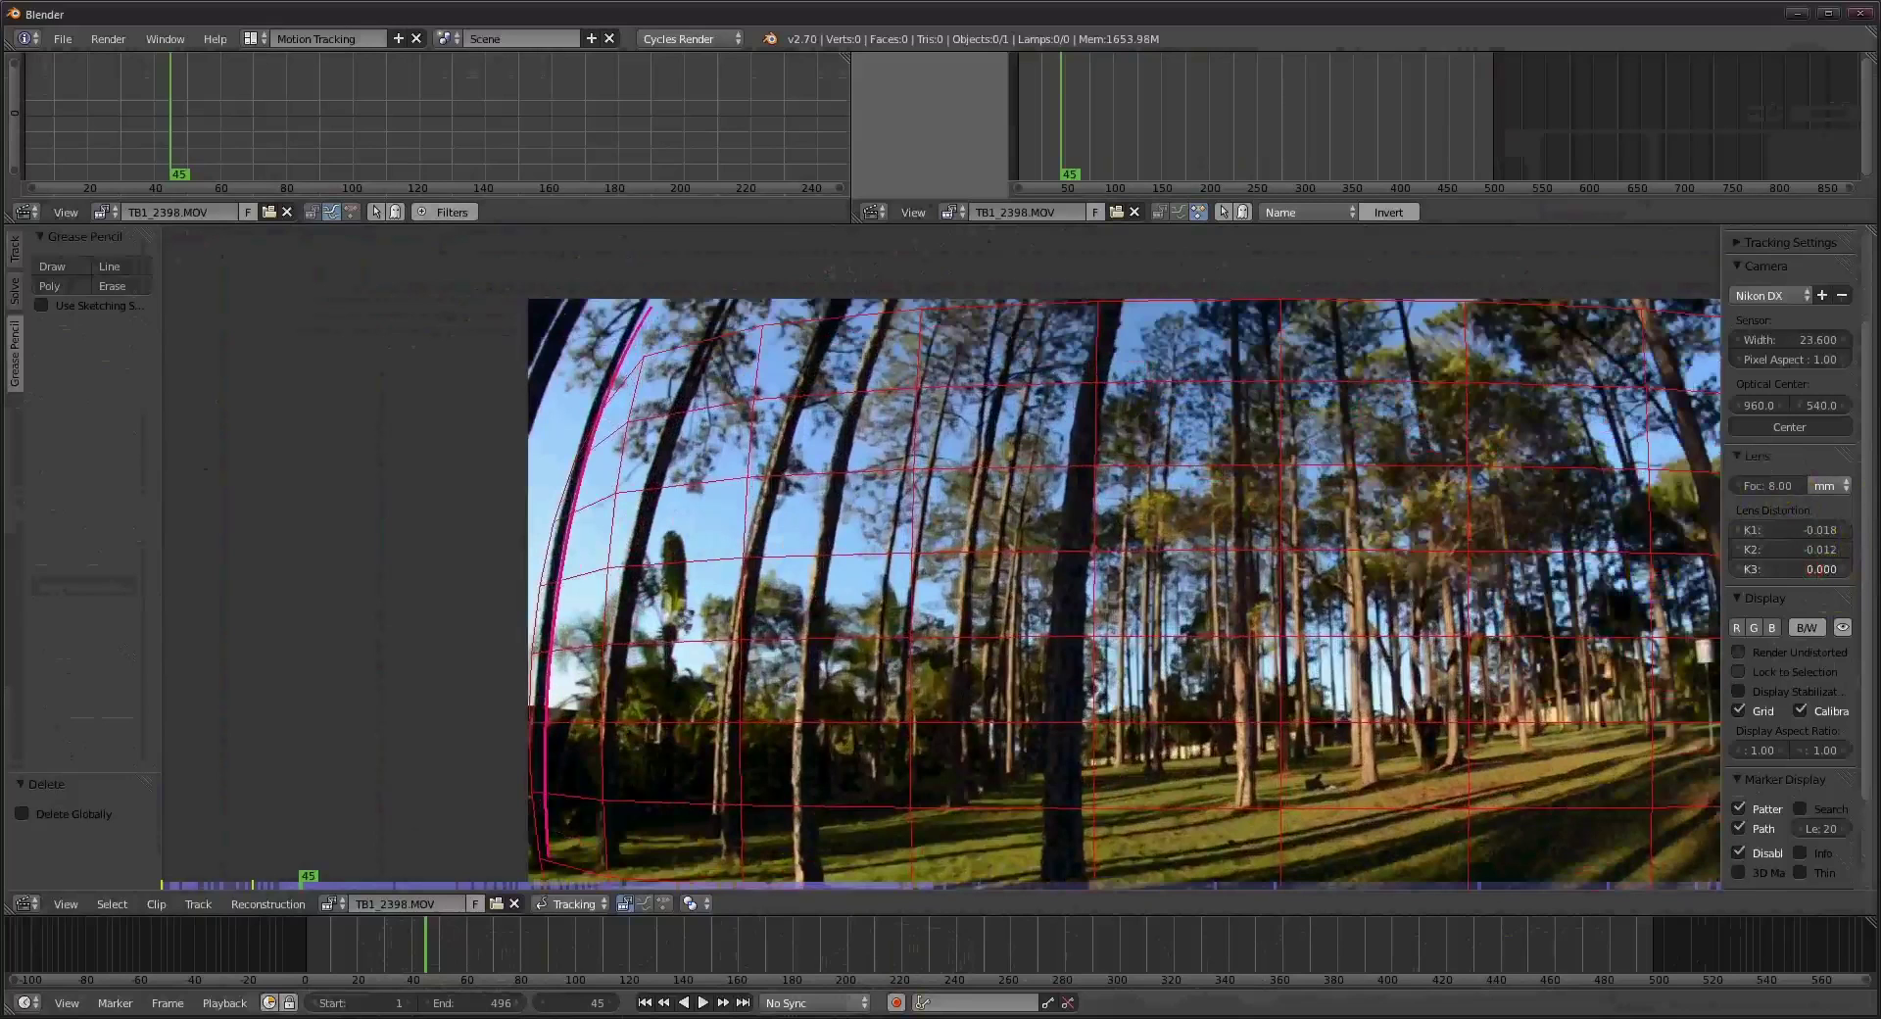
# Fine-tune K3 to 0.0001 and check the grid and lines against the trunks across the whole frame.
pyautogui.moveTo(1793, 568)
pyautogui.mouseDown()
pyautogui.moveTo(1758, 568)
pyautogui.moveTo(1788, 568)
pyautogui.mouseUp()
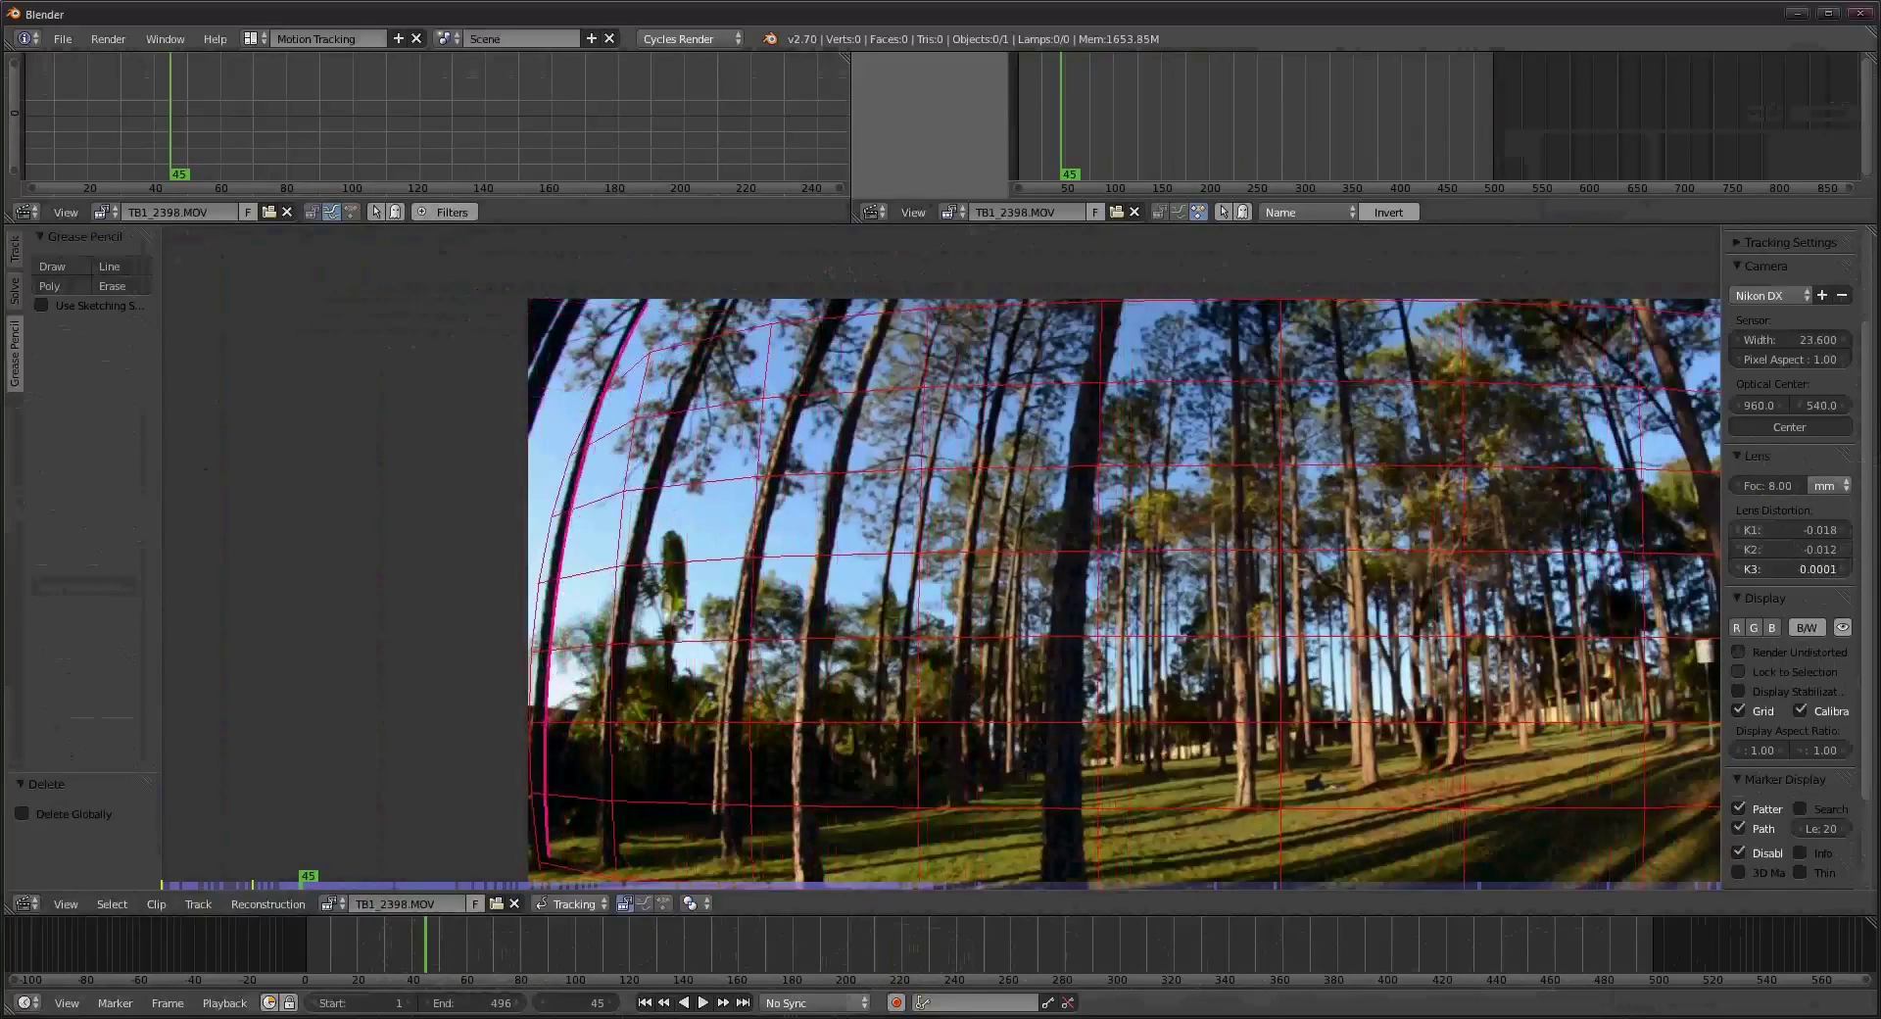
pyautogui.moveTo(1793, 568)
pyautogui.mouseDown()
pyautogui.moveTo(1831, 569)
pyautogui.moveTo(1812, 568)
pyautogui.mouseUp()
pyautogui.scroll(-1, 1398, 533)
pyautogui.moveTo(1397, 533); pyautogui.dragTo(1020, 487, button='middle')
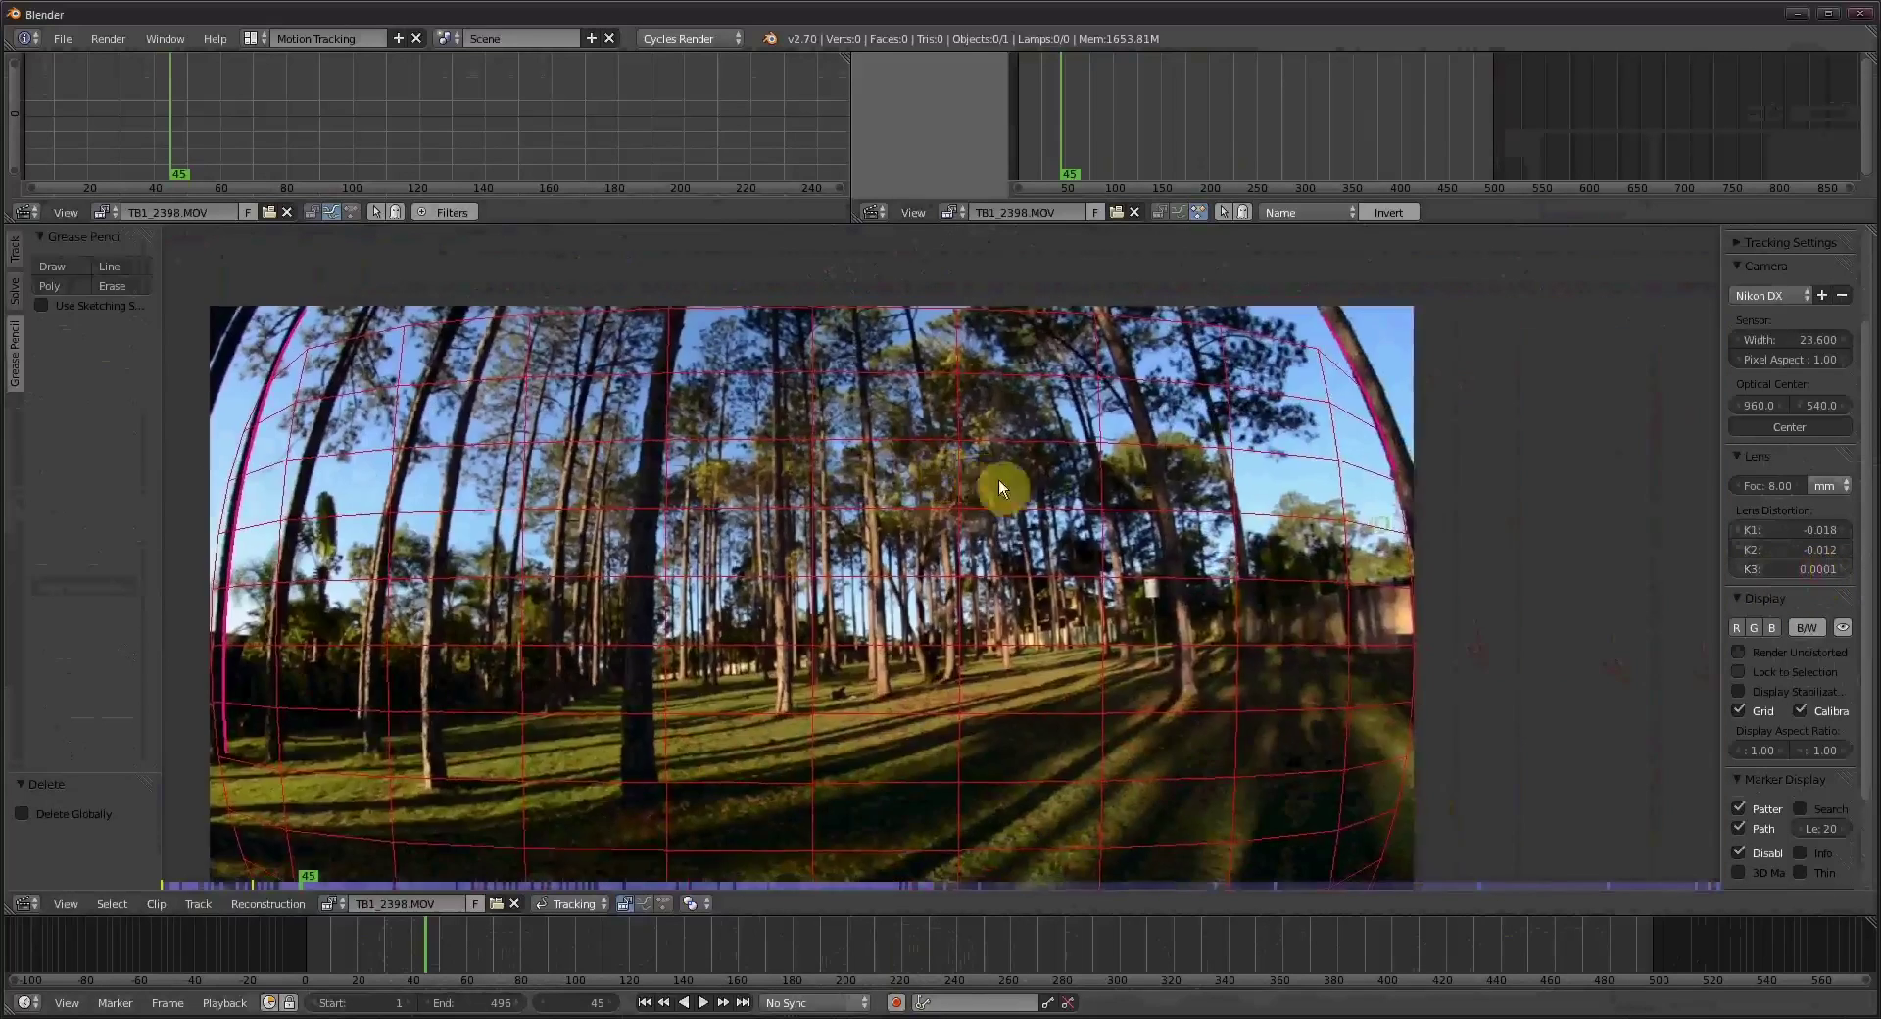
pyautogui.scroll(-1, 1097, 425)
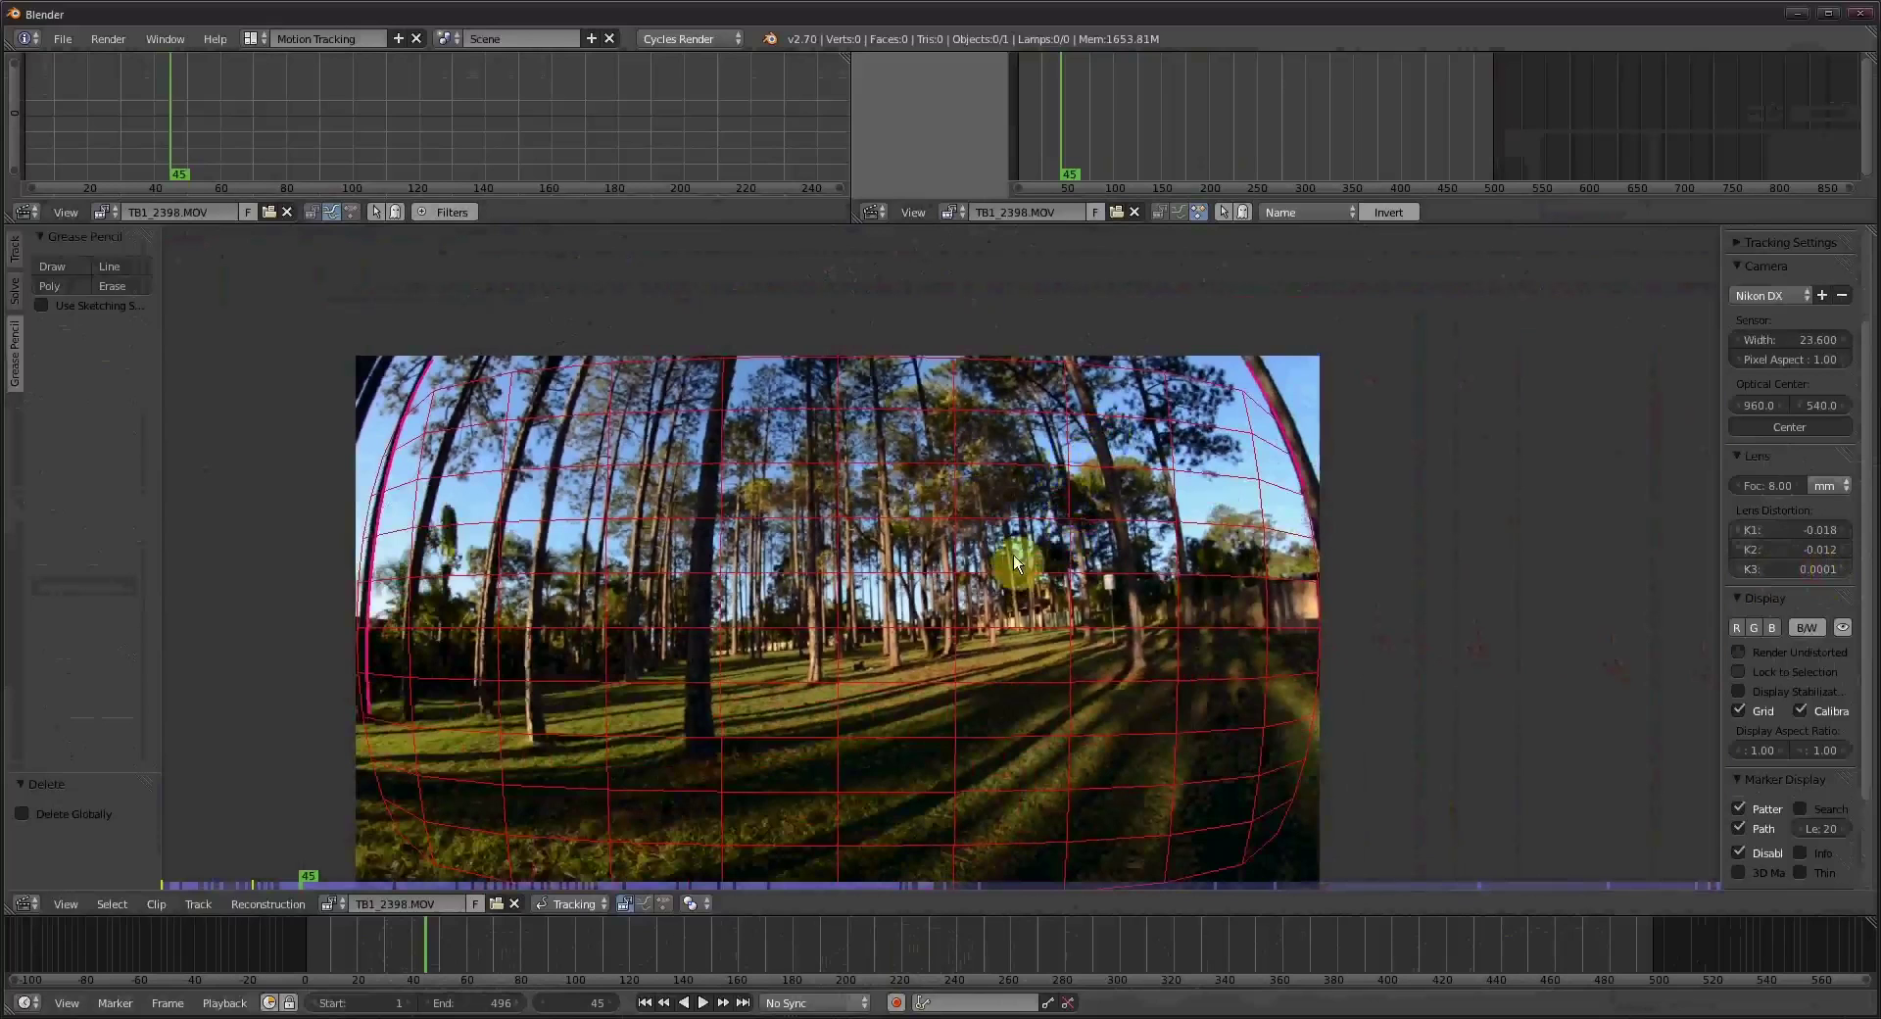
pyautogui.scroll(-1, 1013, 554)
pyautogui.scroll(1, 686, 587)
pyautogui.moveTo(839, 651); pyautogui.dragTo(1020, 588, button='middle')
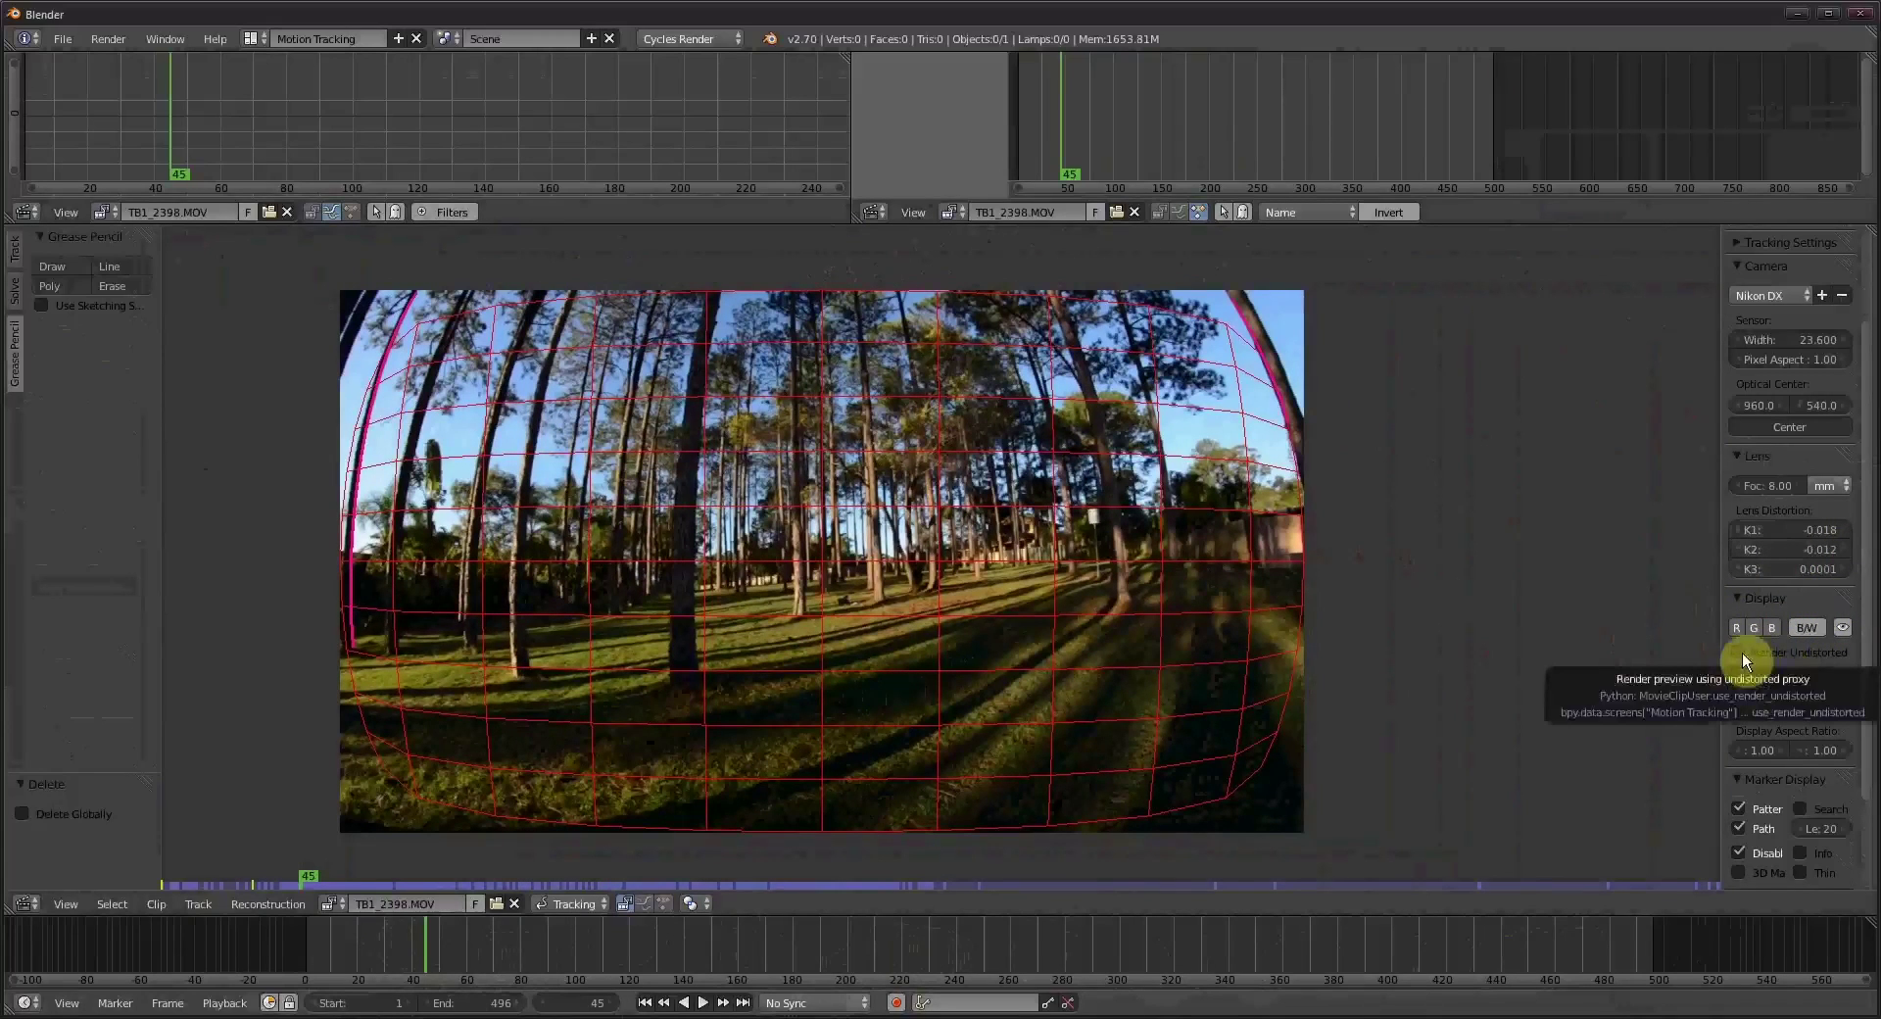
# Switch the undistorted preview on and off repeatedly to compare the corrected trunks with the original footage.
pyautogui.click(1742, 653)
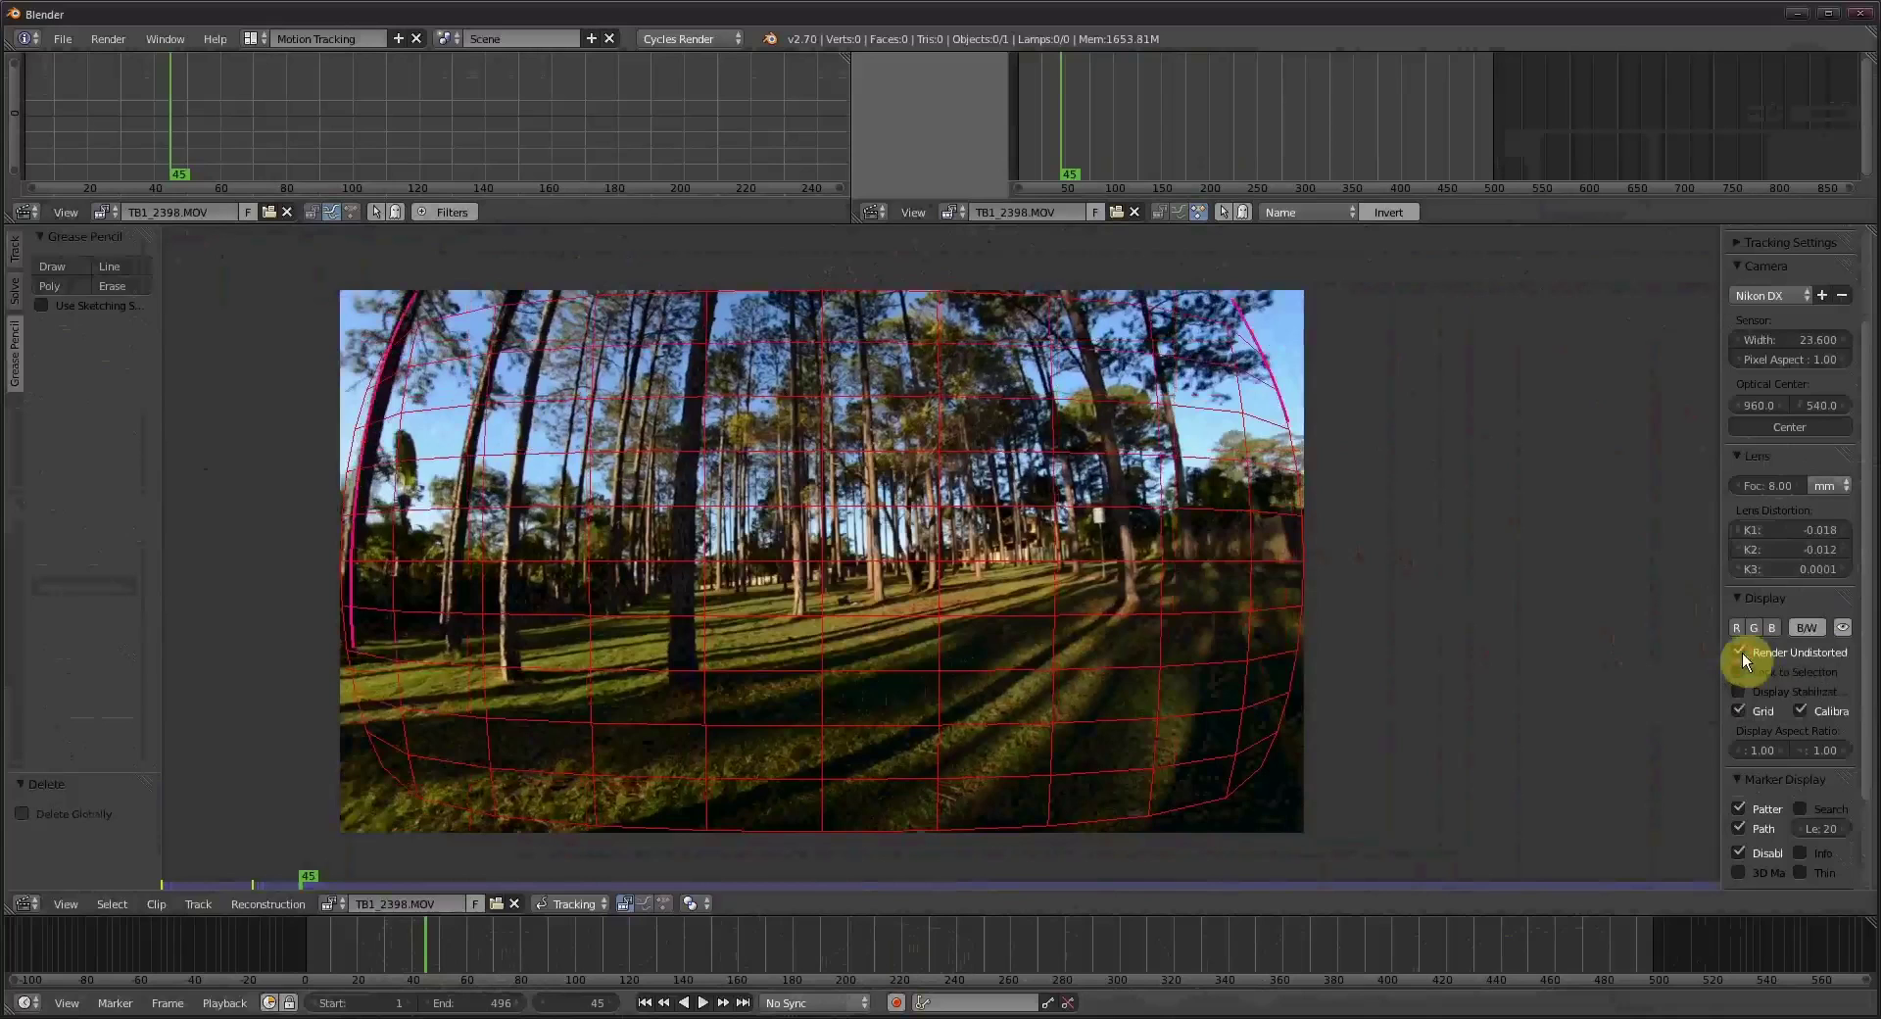
pyautogui.click(1742, 652)
pyautogui.click(1741, 652)
pyautogui.click(1742, 652)
pyautogui.click(1742, 652)
pyautogui.click(1742, 652)
pyautogui.click(1741, 653)
pyautogui.click(1741, 652)
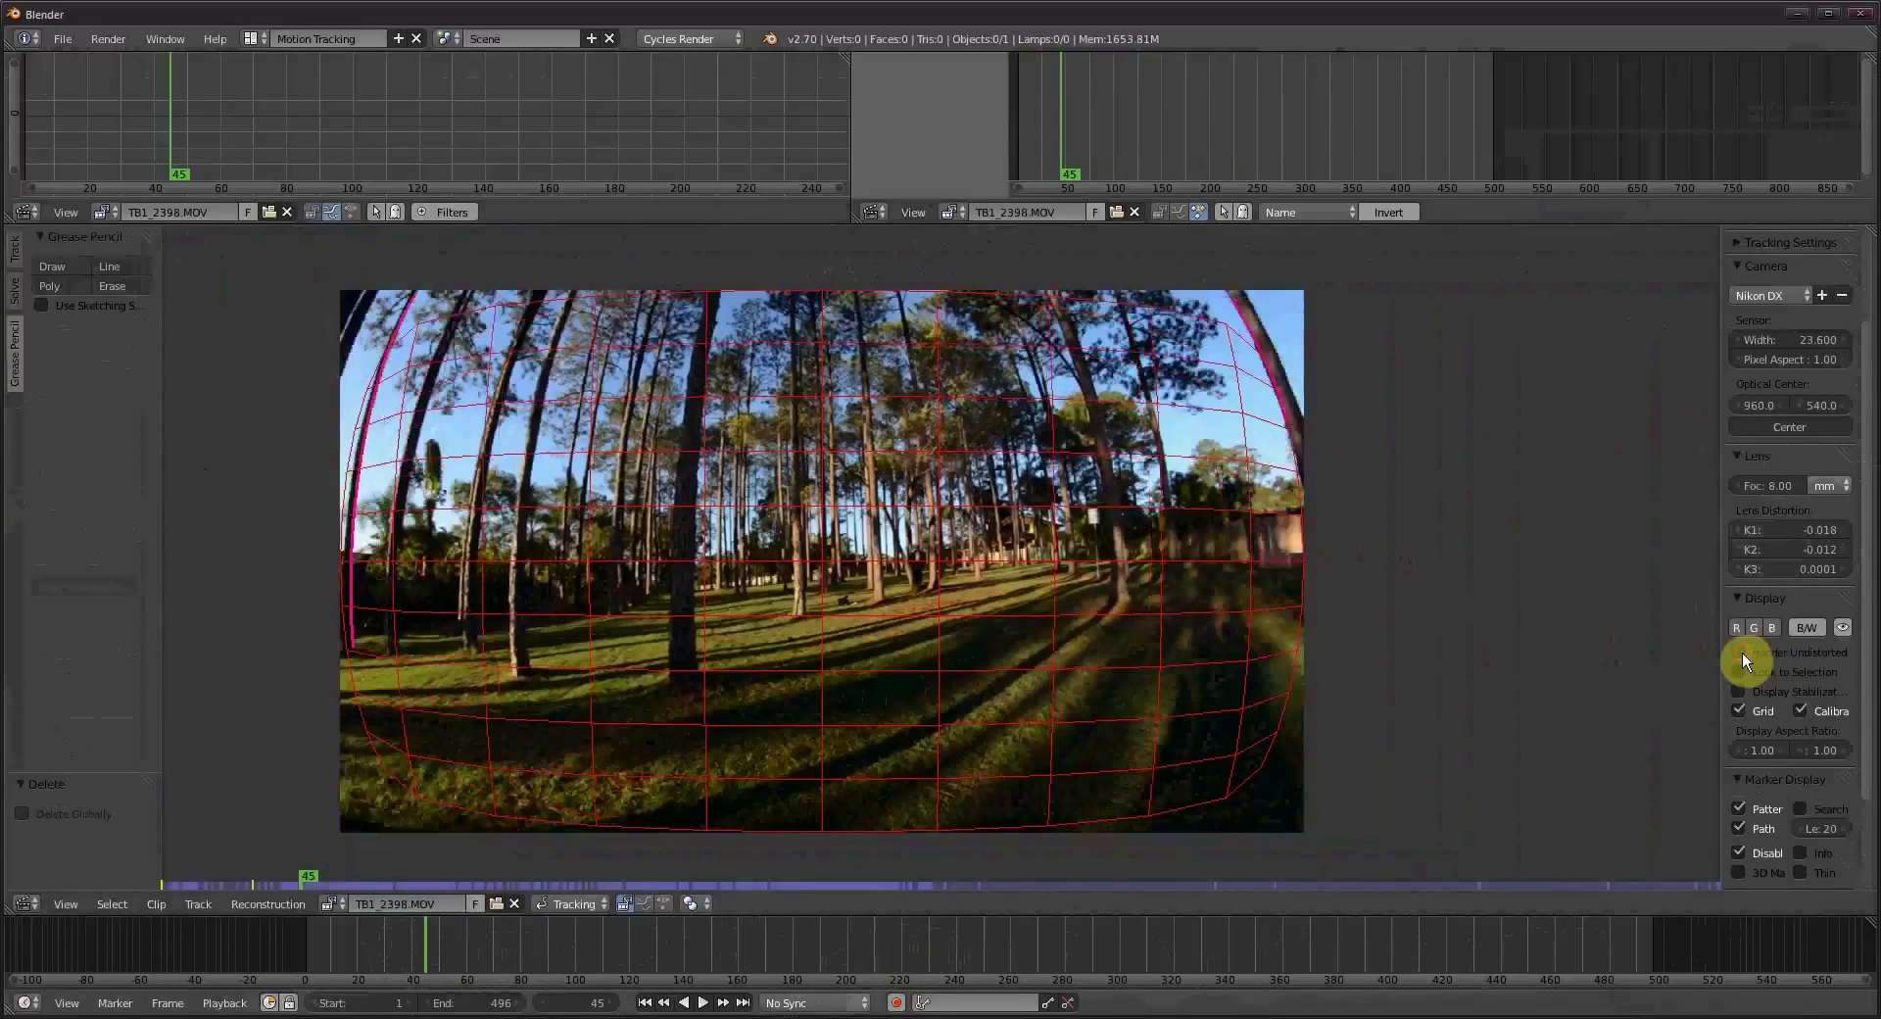
pyautogui.click(1742, 653)
pyautogui.click(1741, 653)
pyautogui.click(1742, 652)
pyautogui.click(1742, 652)
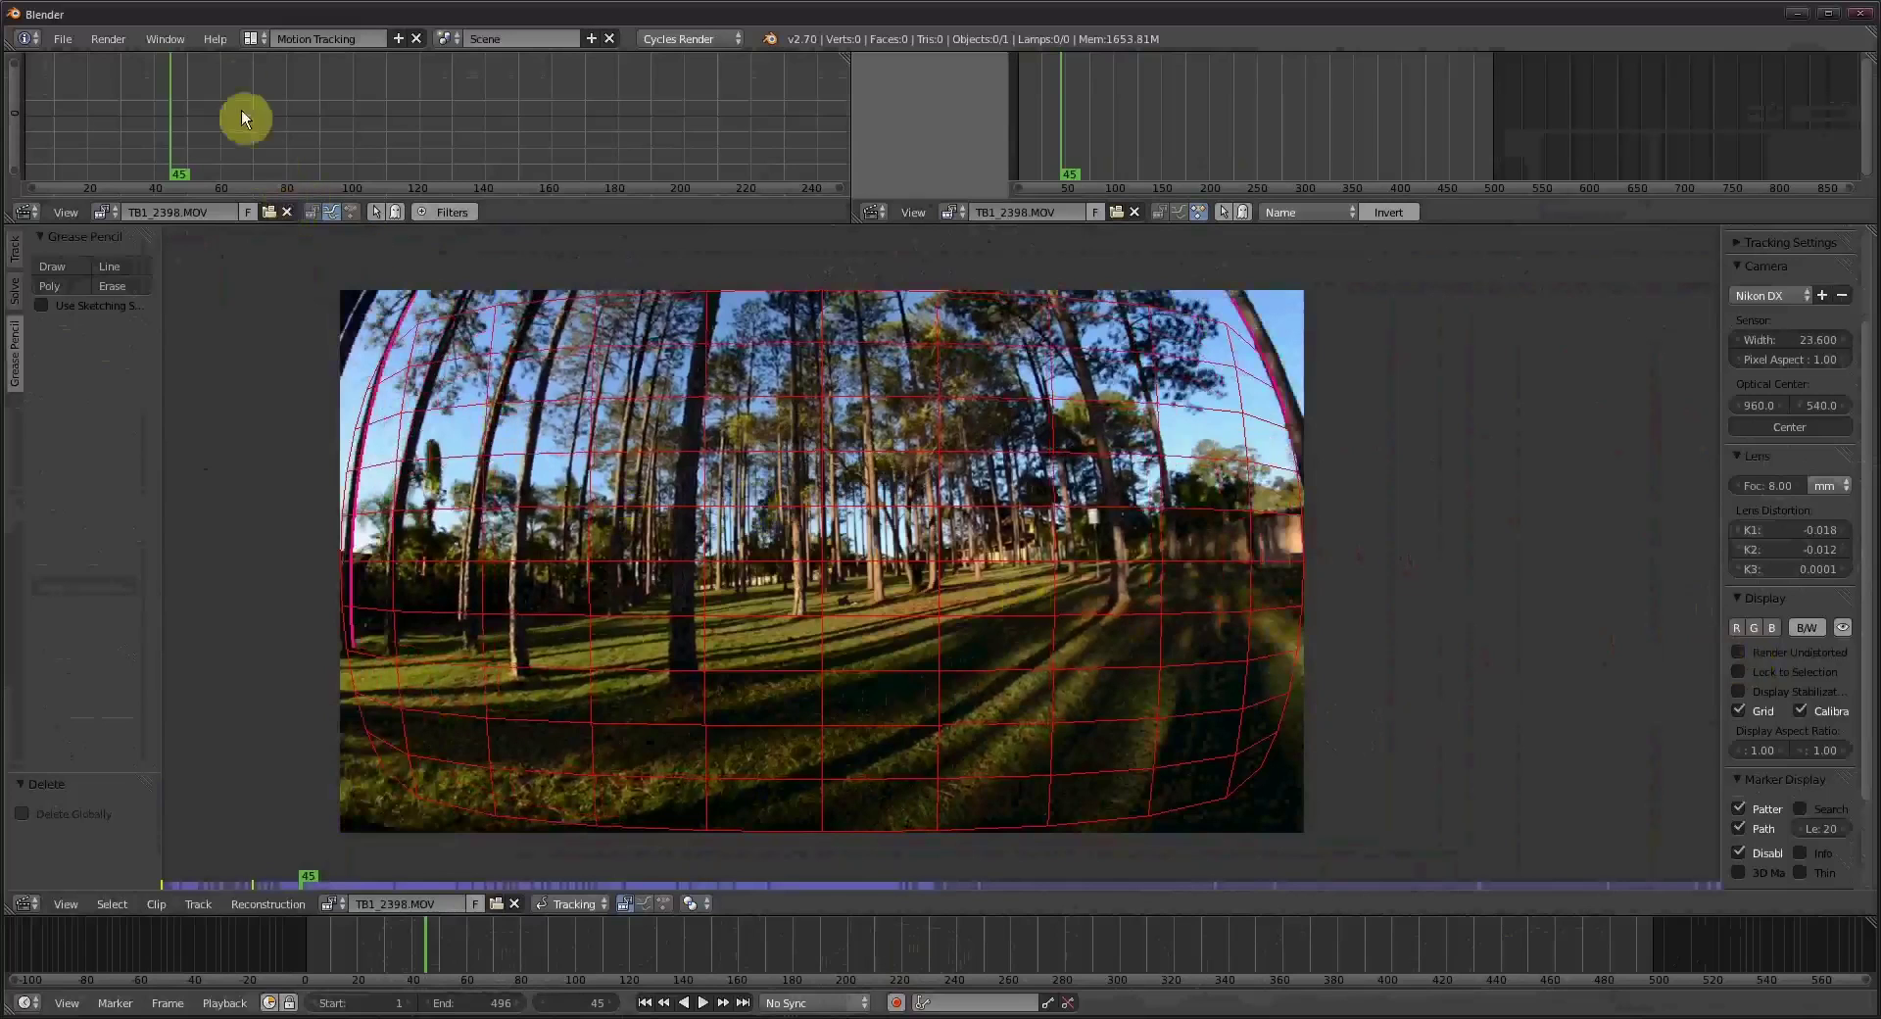
# Switch to the Compositing screen layout and enable compositing nodes for the scene.
pyautogui.click(252, 38)
pyautogui.click(333, 105)
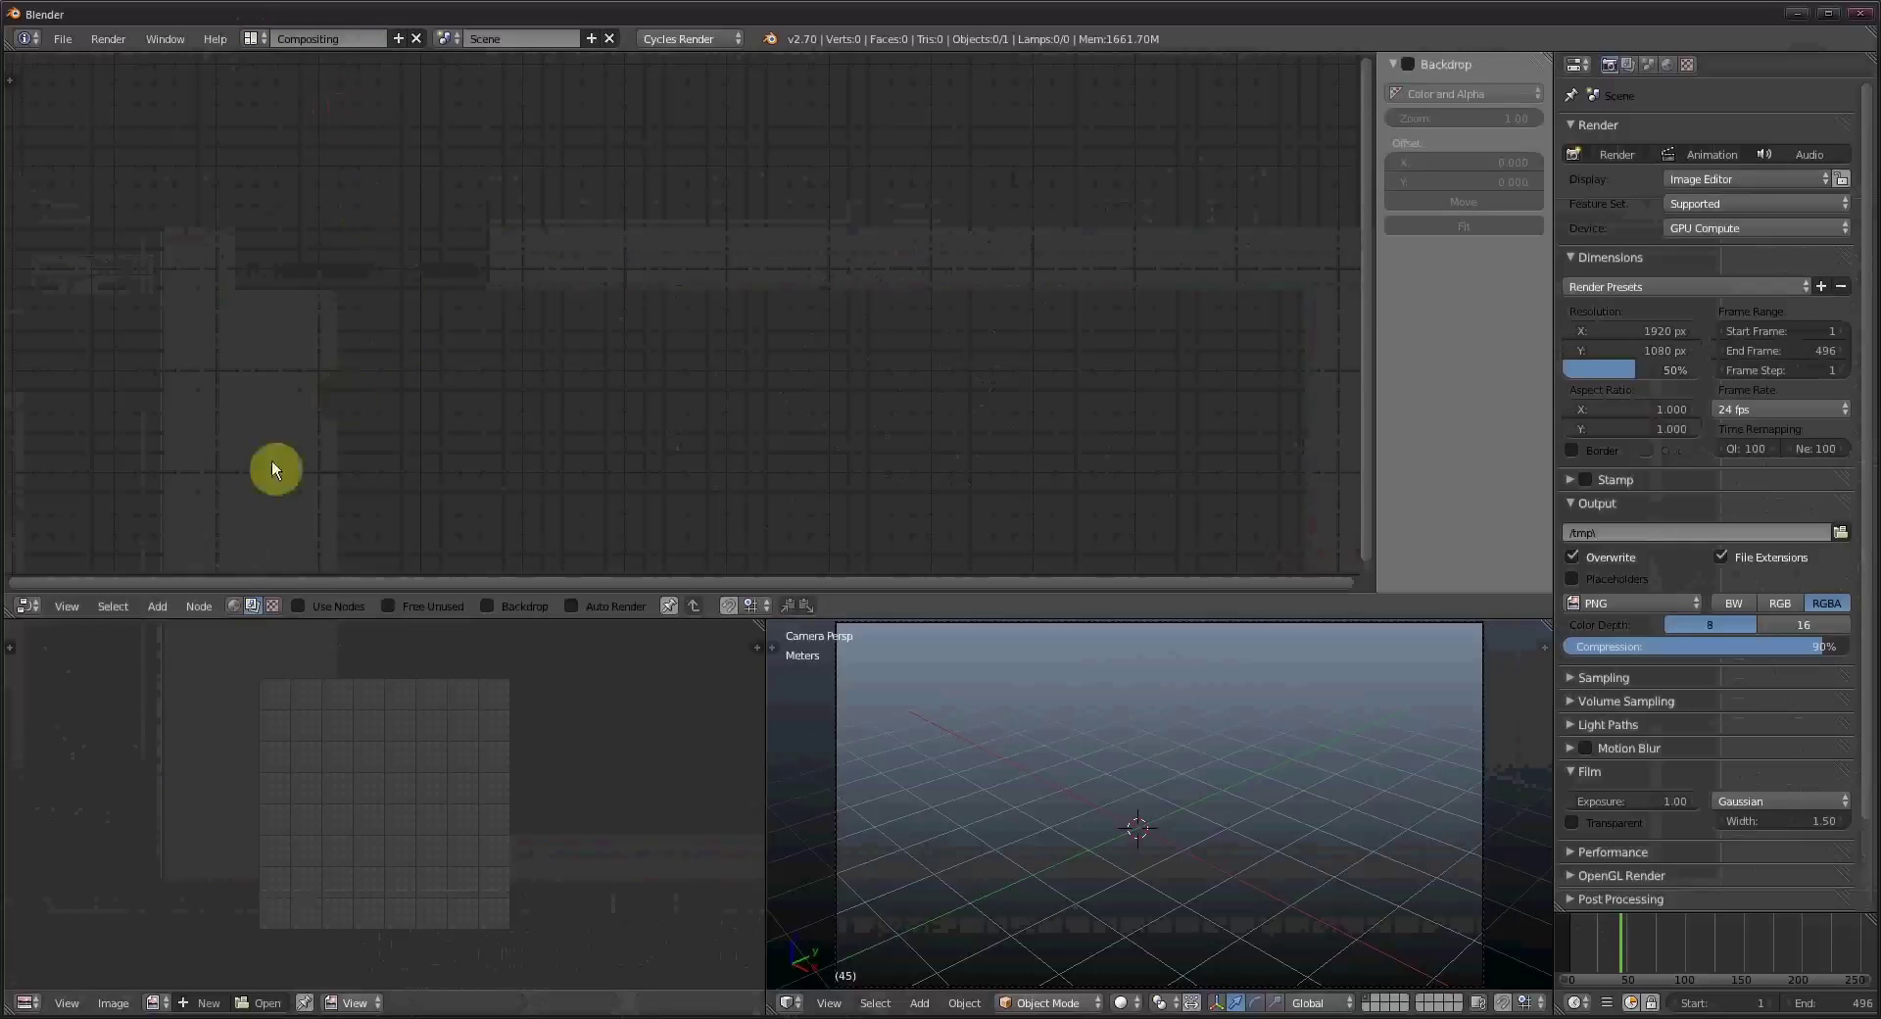
pyautogui.click(310, 608)
pyautogui.moveTo(474, 197); pyautogui.dragTo(35, 148)
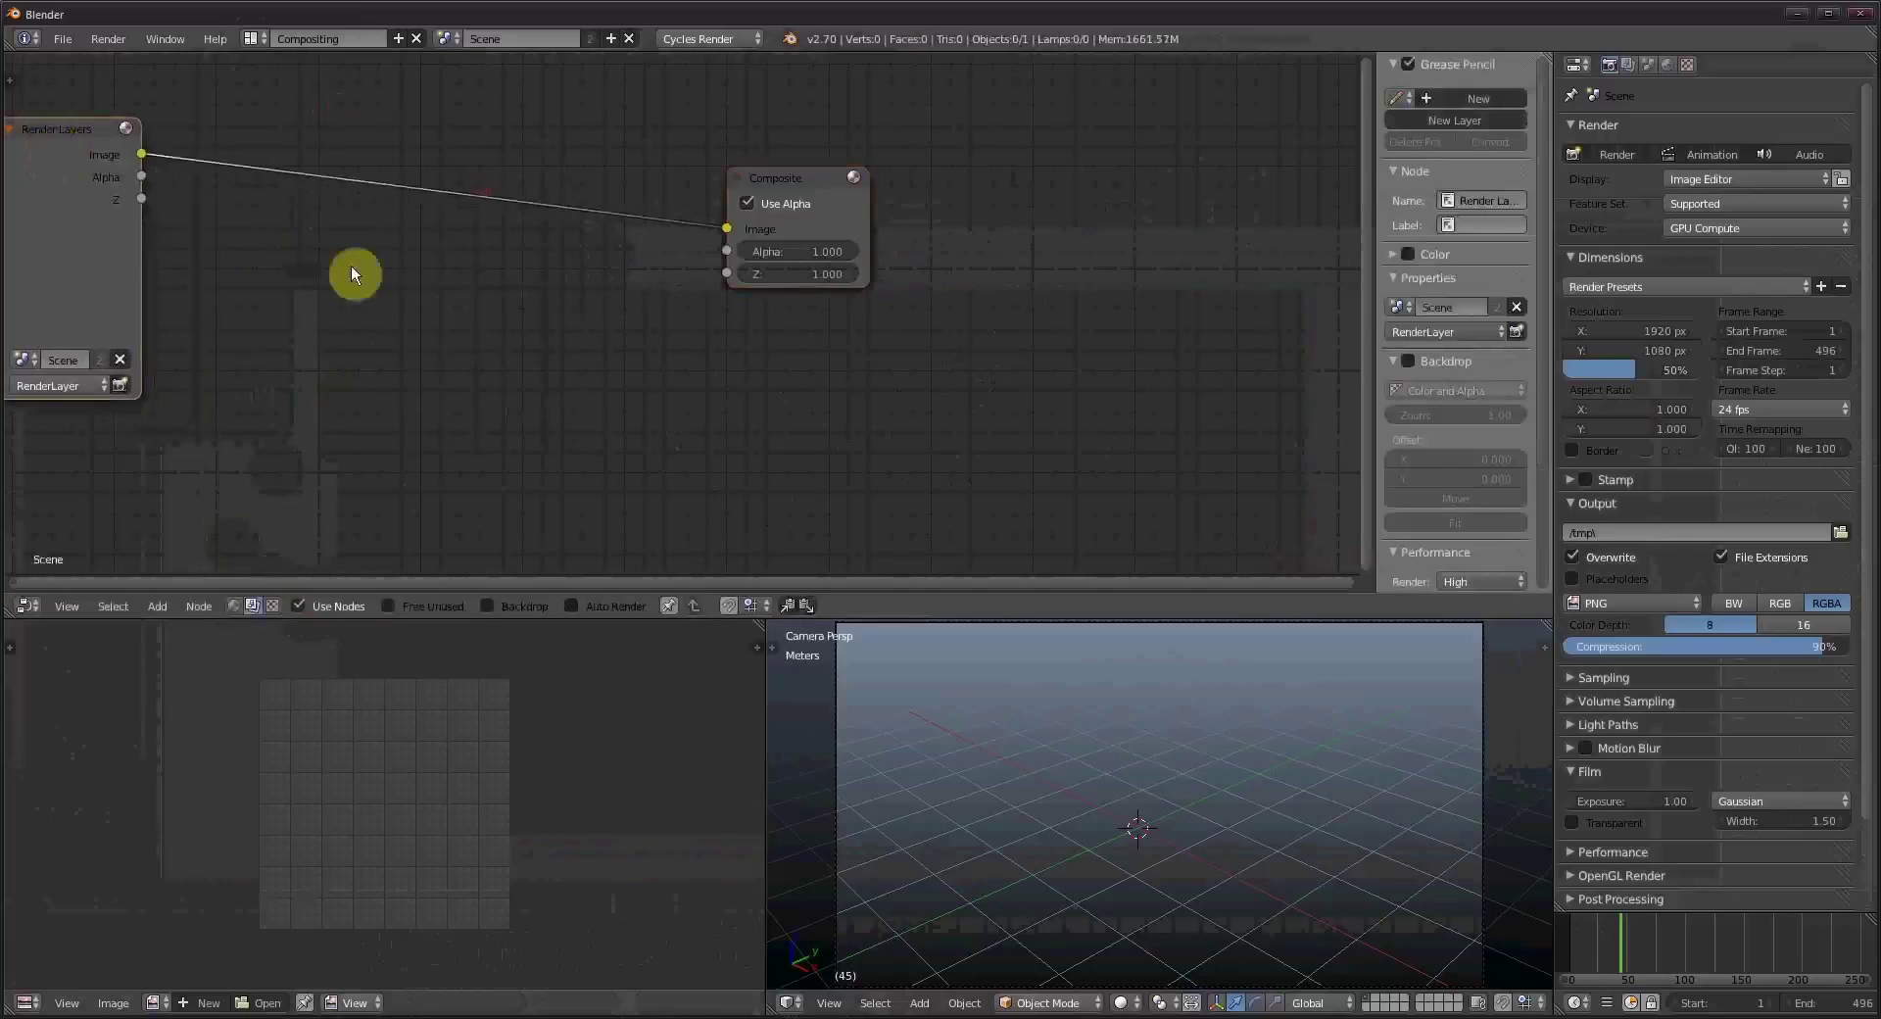
# Add a Movie Clip input node using the TB1_2398.MOV clip and place it above the Render Layers node.
pyautogui.moveTo(357, 272); pyautogui.dragTo(556, 299, button='middle')
pyautogui.hotkey('shift', 'a')
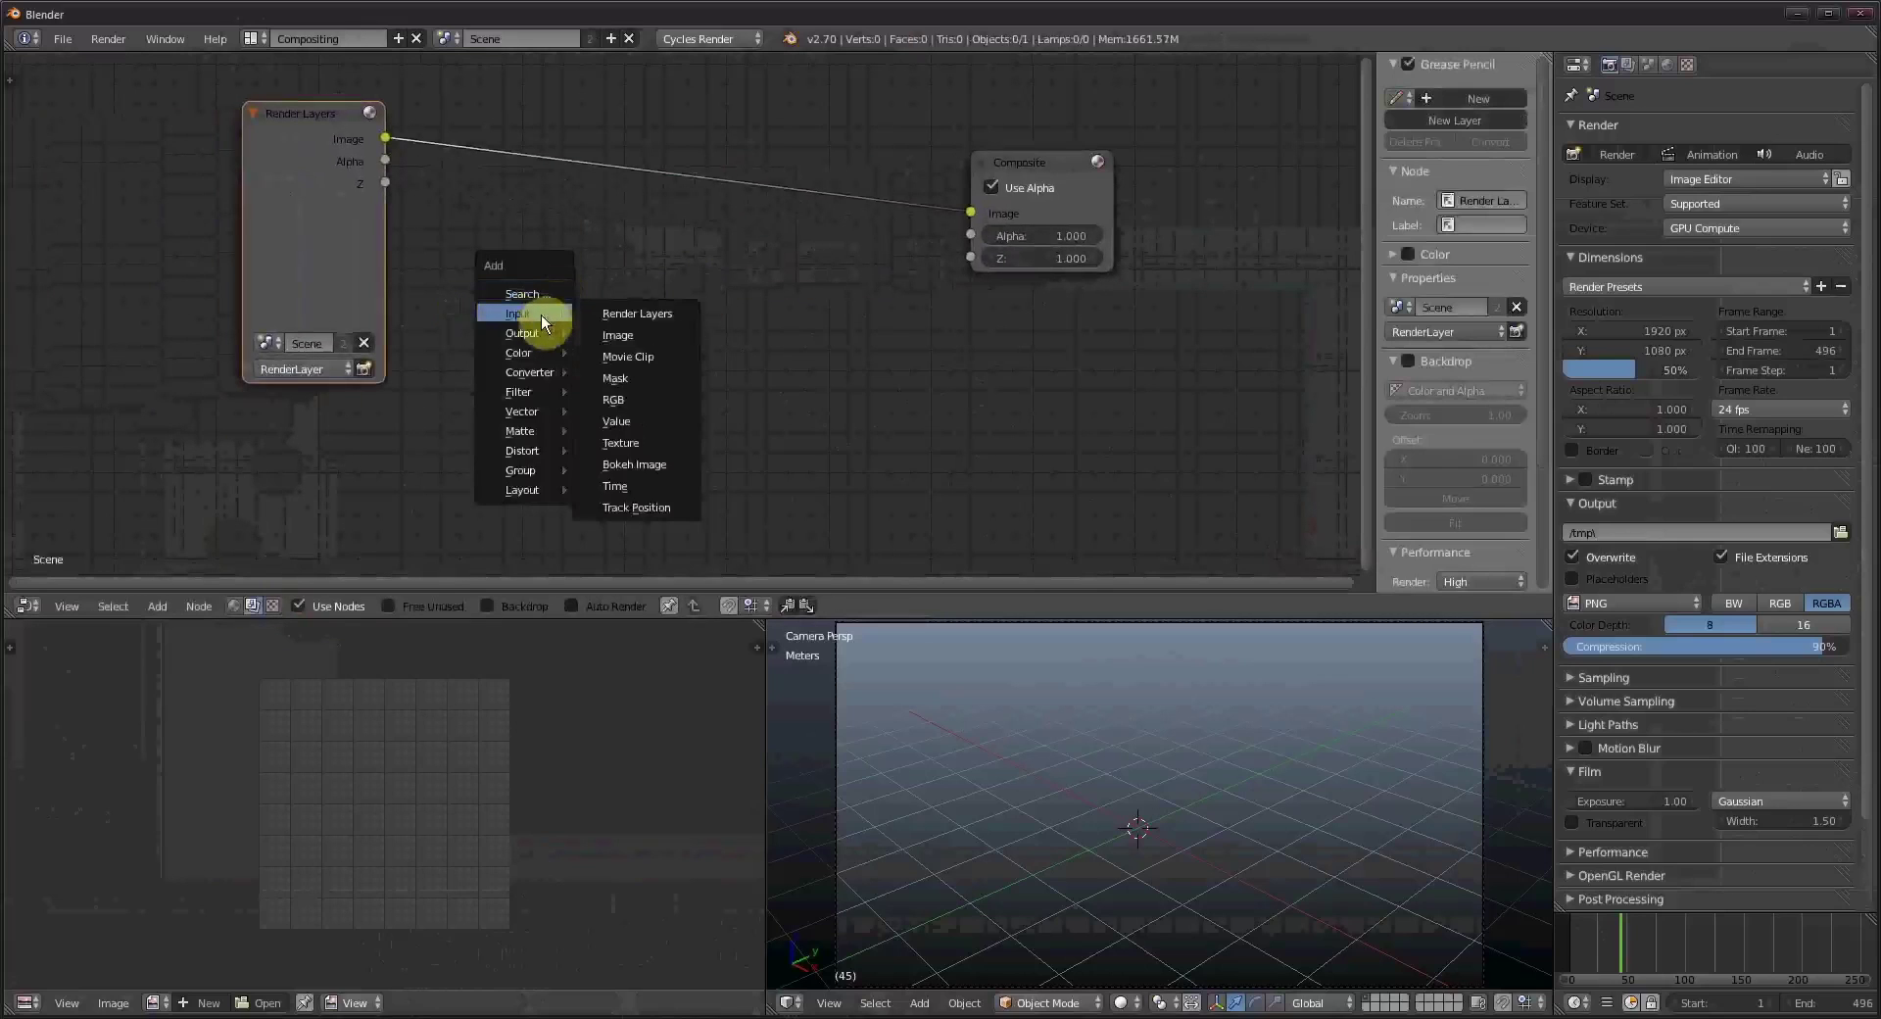
pyautogui.click(651, 347)
pyautogui.click(557, 211)
pyautogui.scroll(-1, 623, 431)
pyautogui.click(604, 483)
pyautogui.click(638, 507)
pyautogui.press('g')
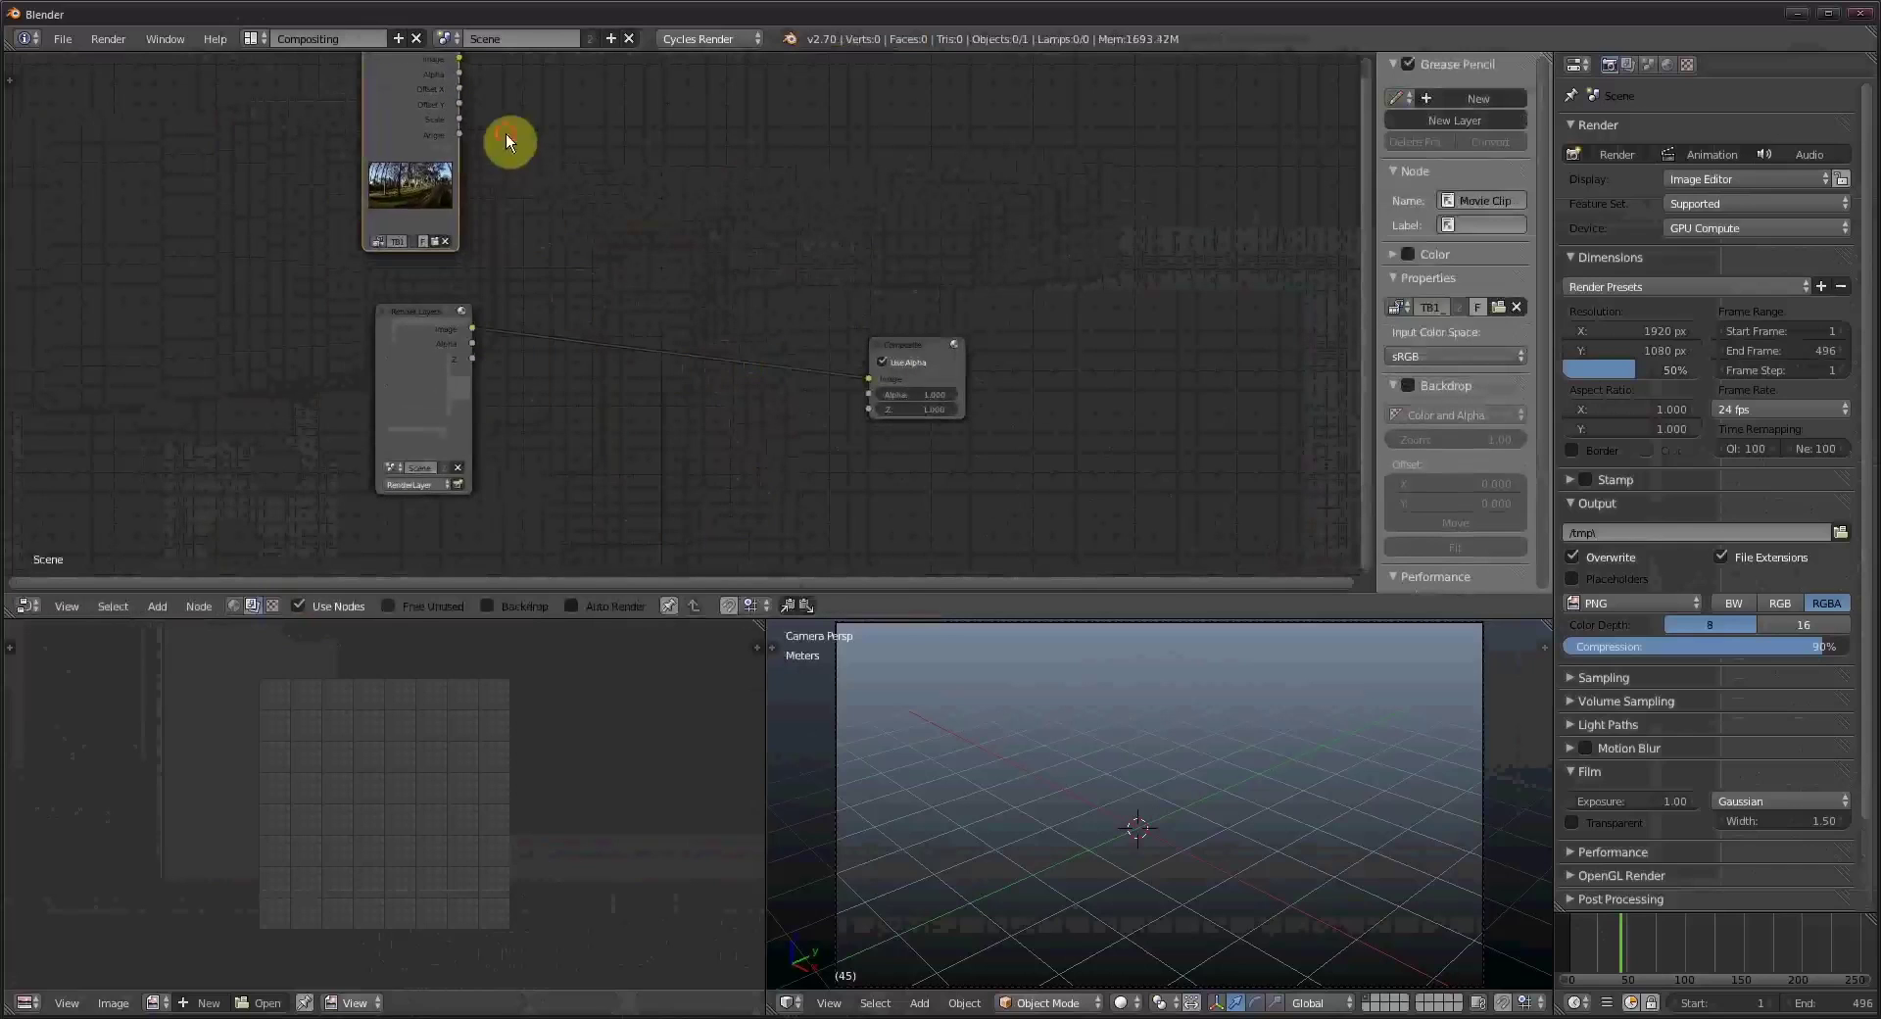
pyautogui.click(506, 133)
# Add a Scale node set to Render Size and feed it the Movie Clip node's image.
pyautogui.hotkey('shift', 'a')
pyautogui.moveTo(586, 525)
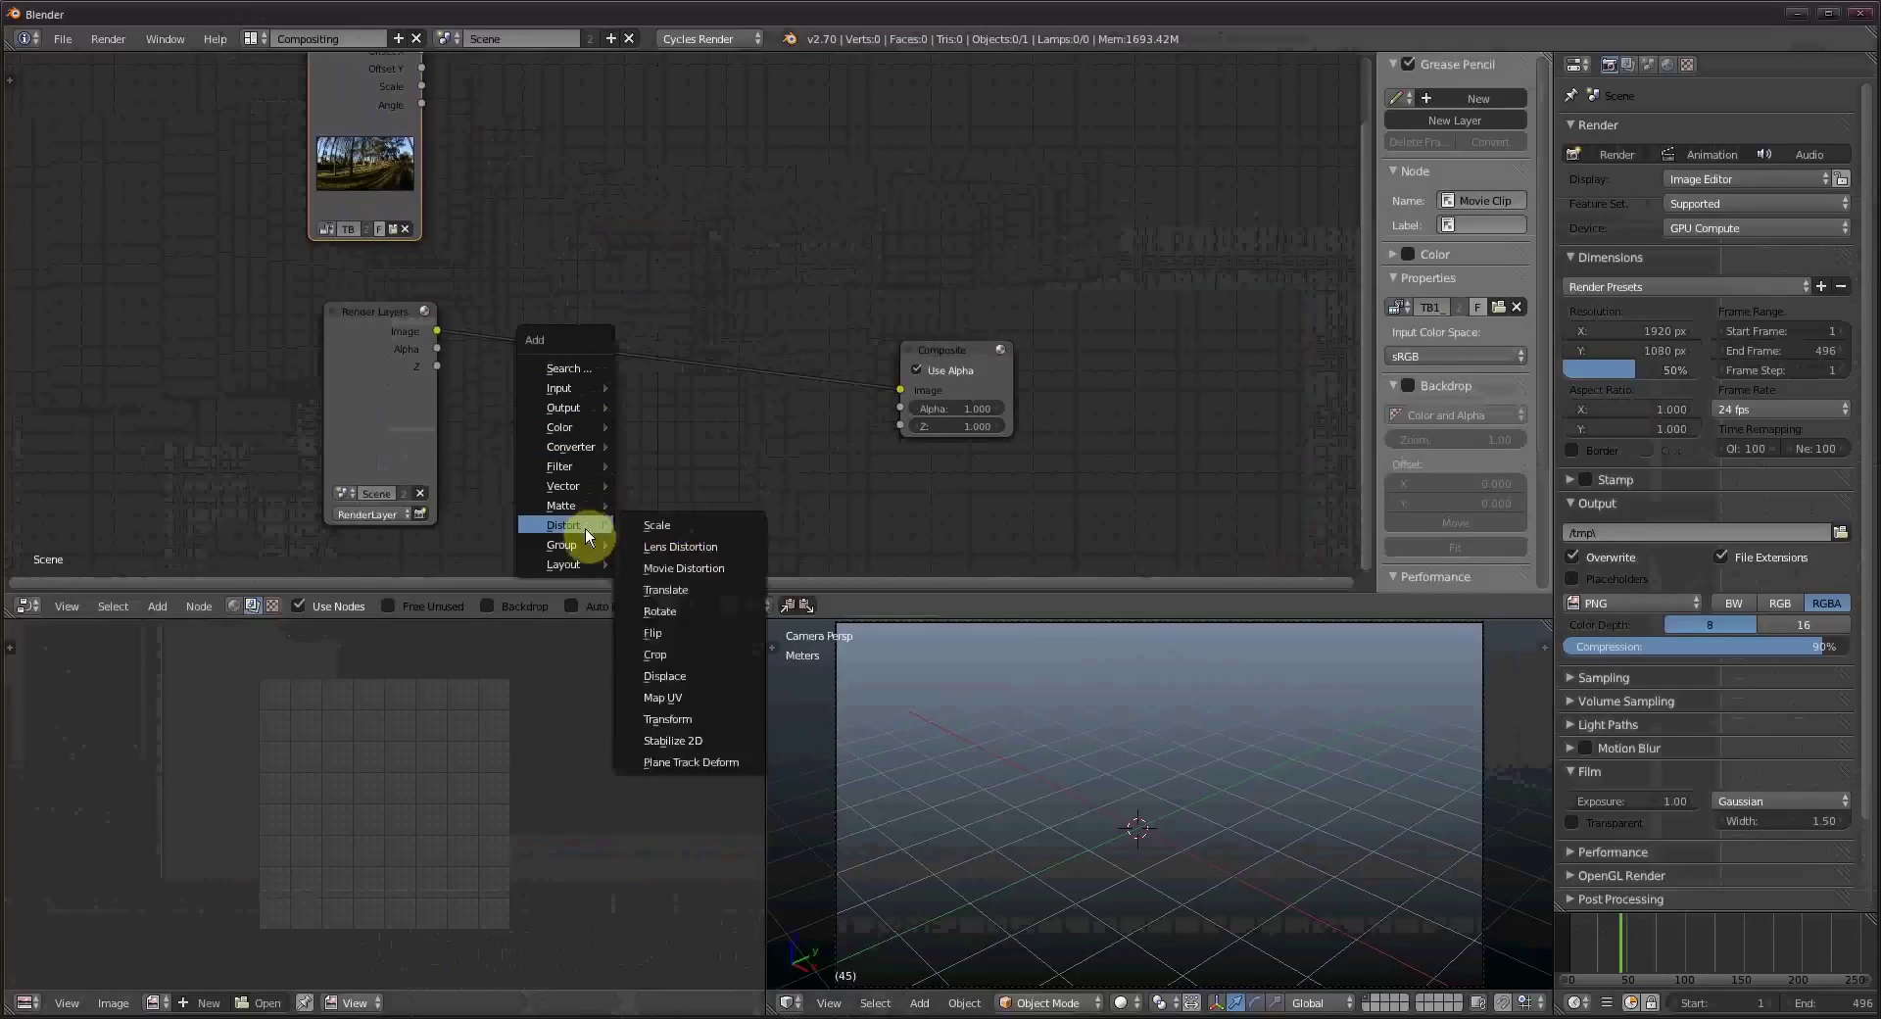
pyautogui.click(648, 516)
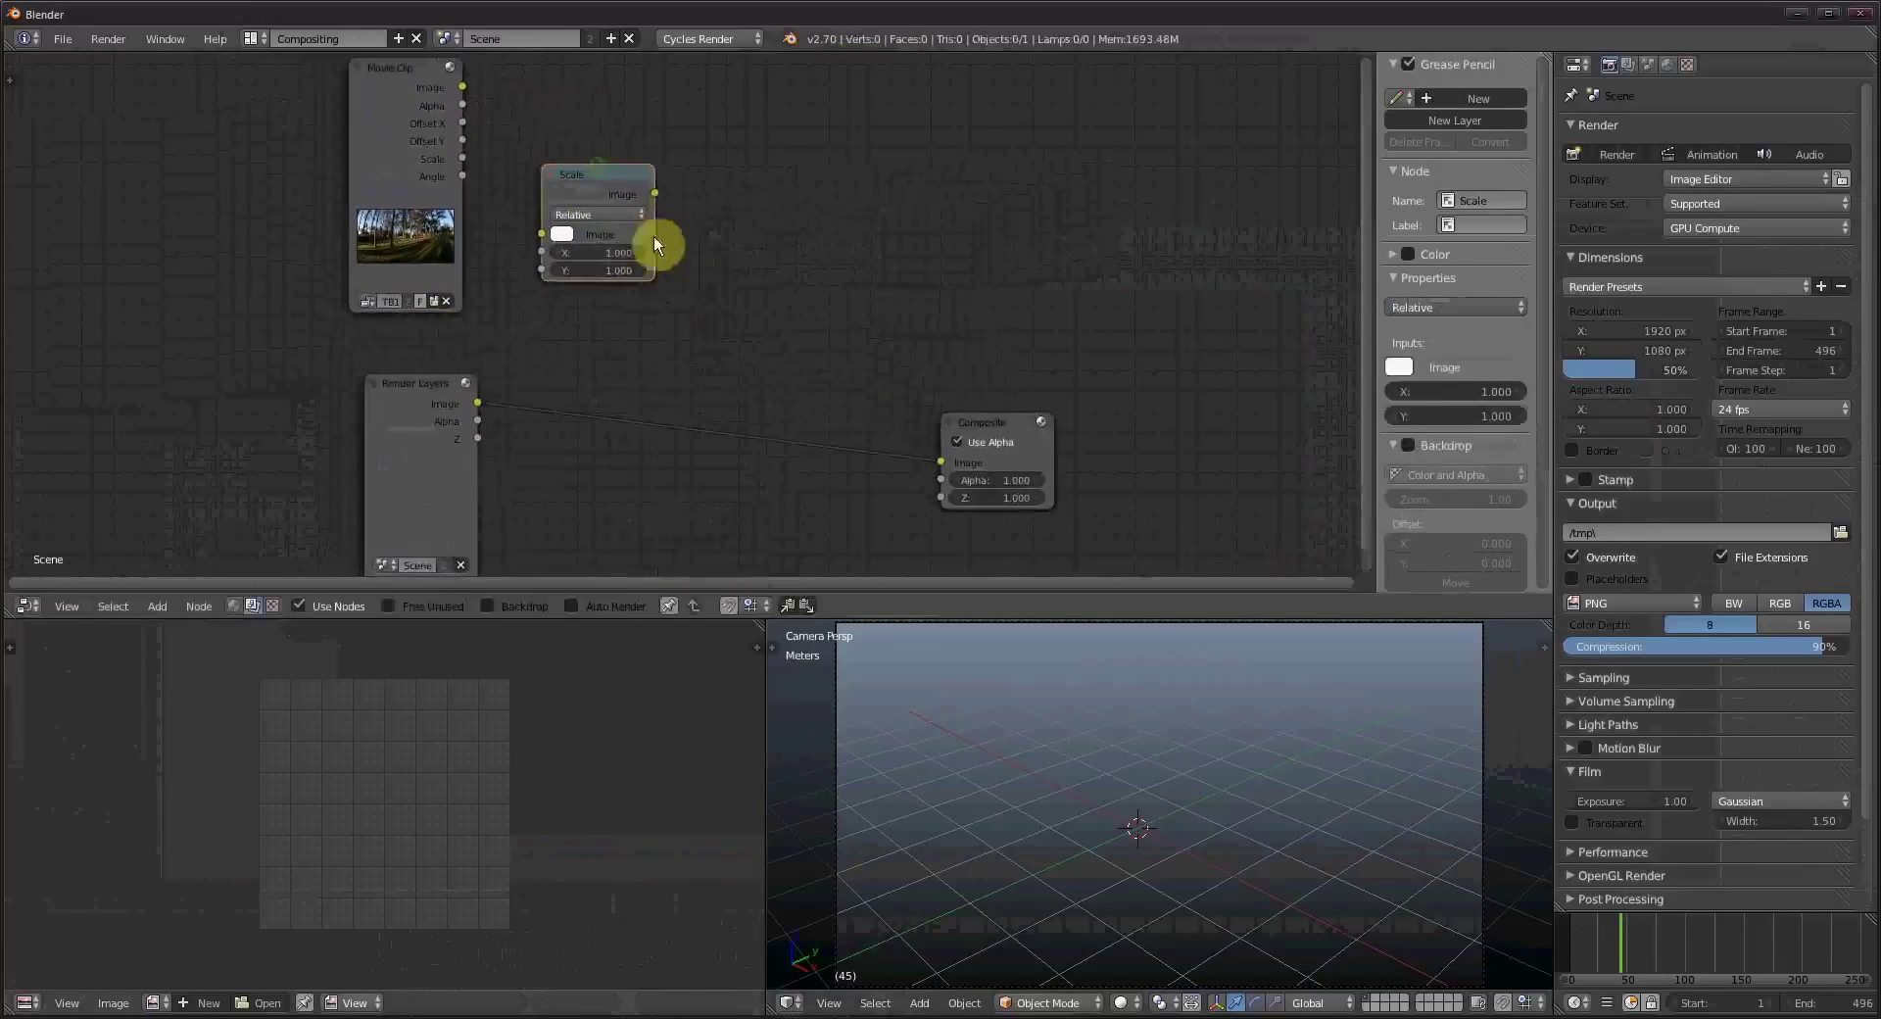
pyautogui.click(635, 173)
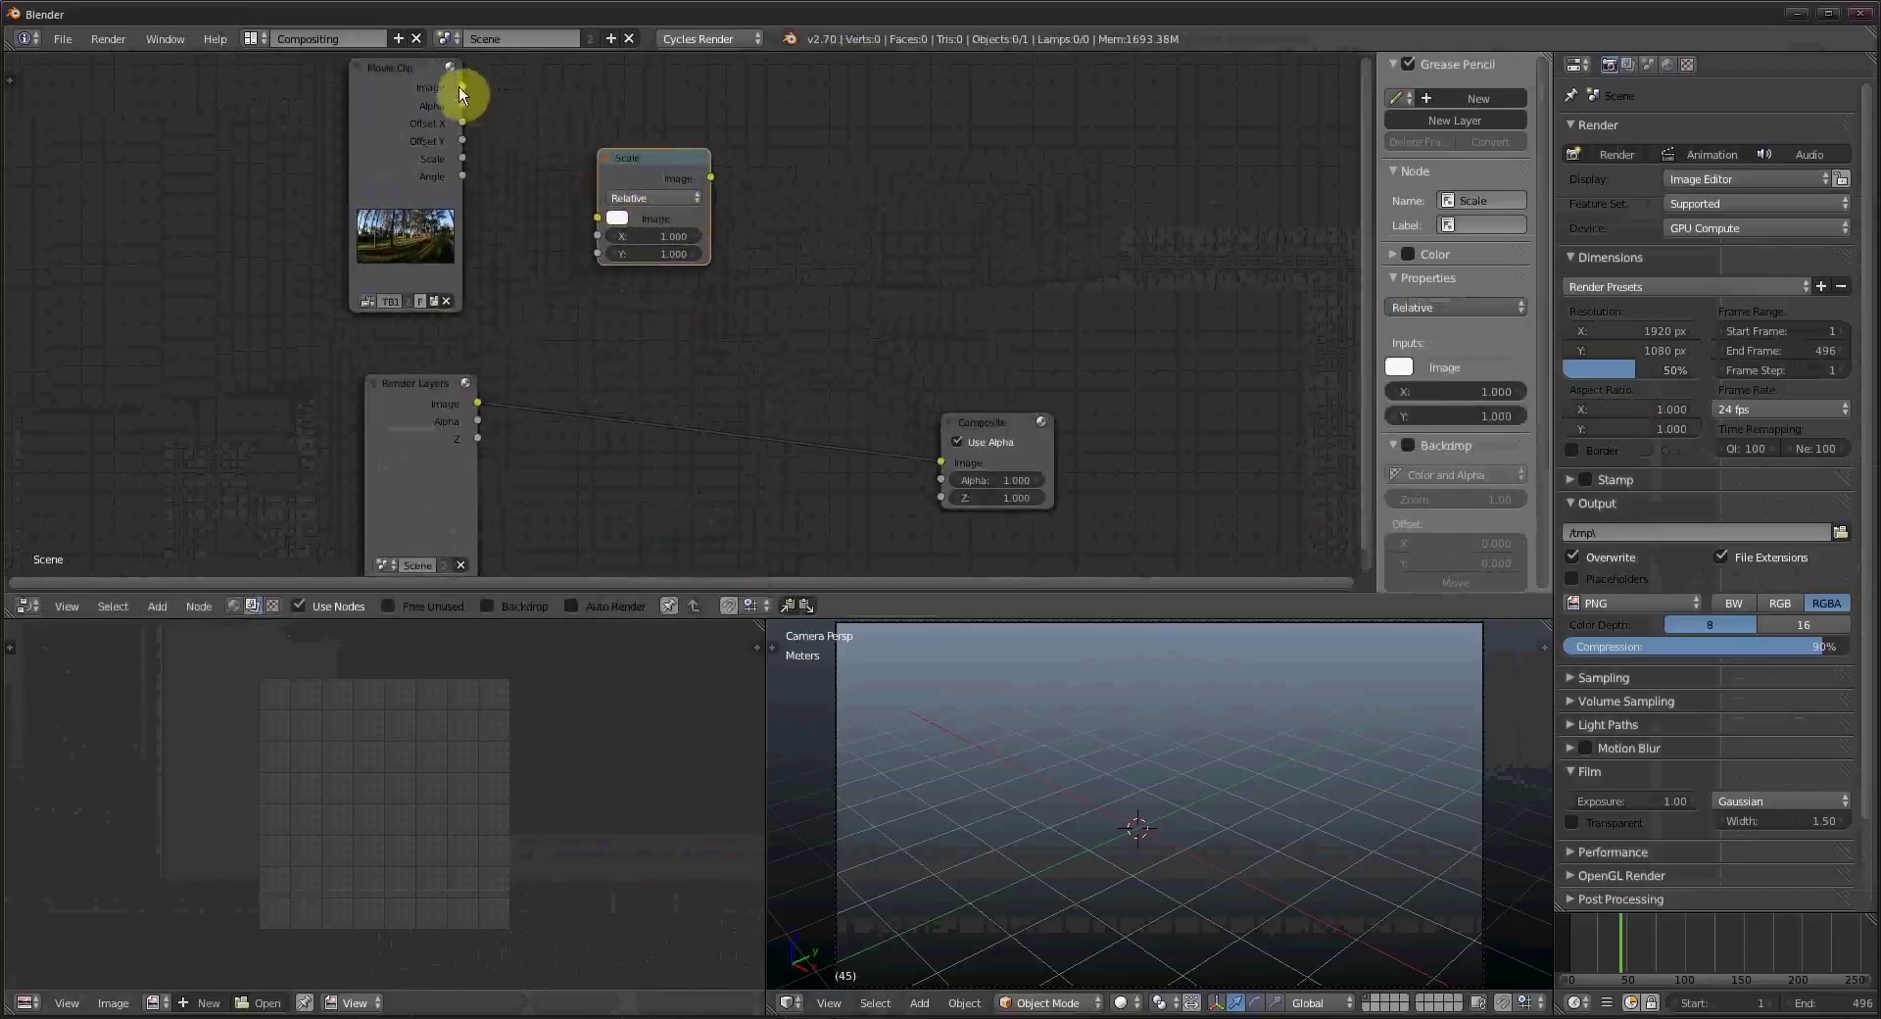
pyautogui.moveTo(461, 87); pyautogui.dragTo(598, 218)
pyautogui.click(643, 199)
pyautogui.click(674, 125)
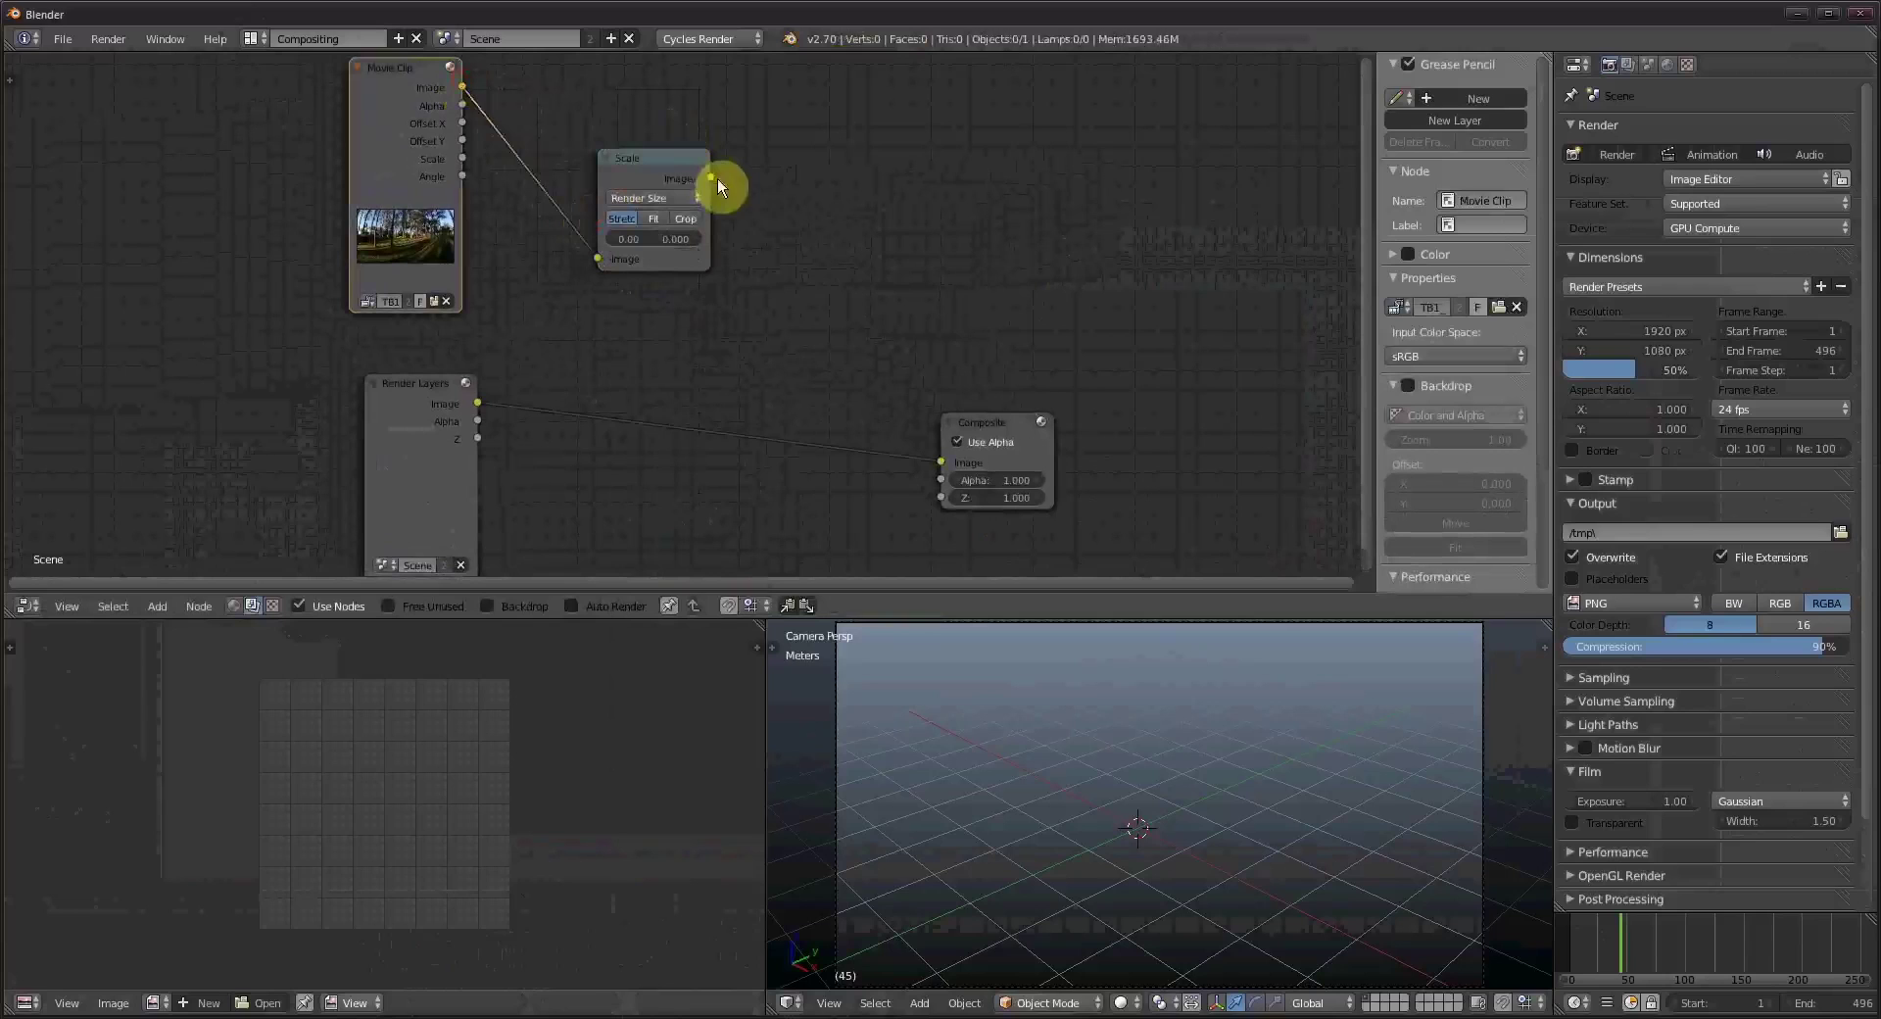
pyautogui.moveTo(678, 173); pyautogui.dragTo(636, 168)
# Add a Movie Distortion node in Undistort mode with the TB1_2398.MOV clip, fed by the Scale node's image.
pyautogui.moveTo(754, 227); pyautogui.dragTo(657, 197, button='middle')
pyautogui.hotkey('shift', 'a')
pyautogui.moveTo(656, 197)
pyautogui.moveTo(655, 233)
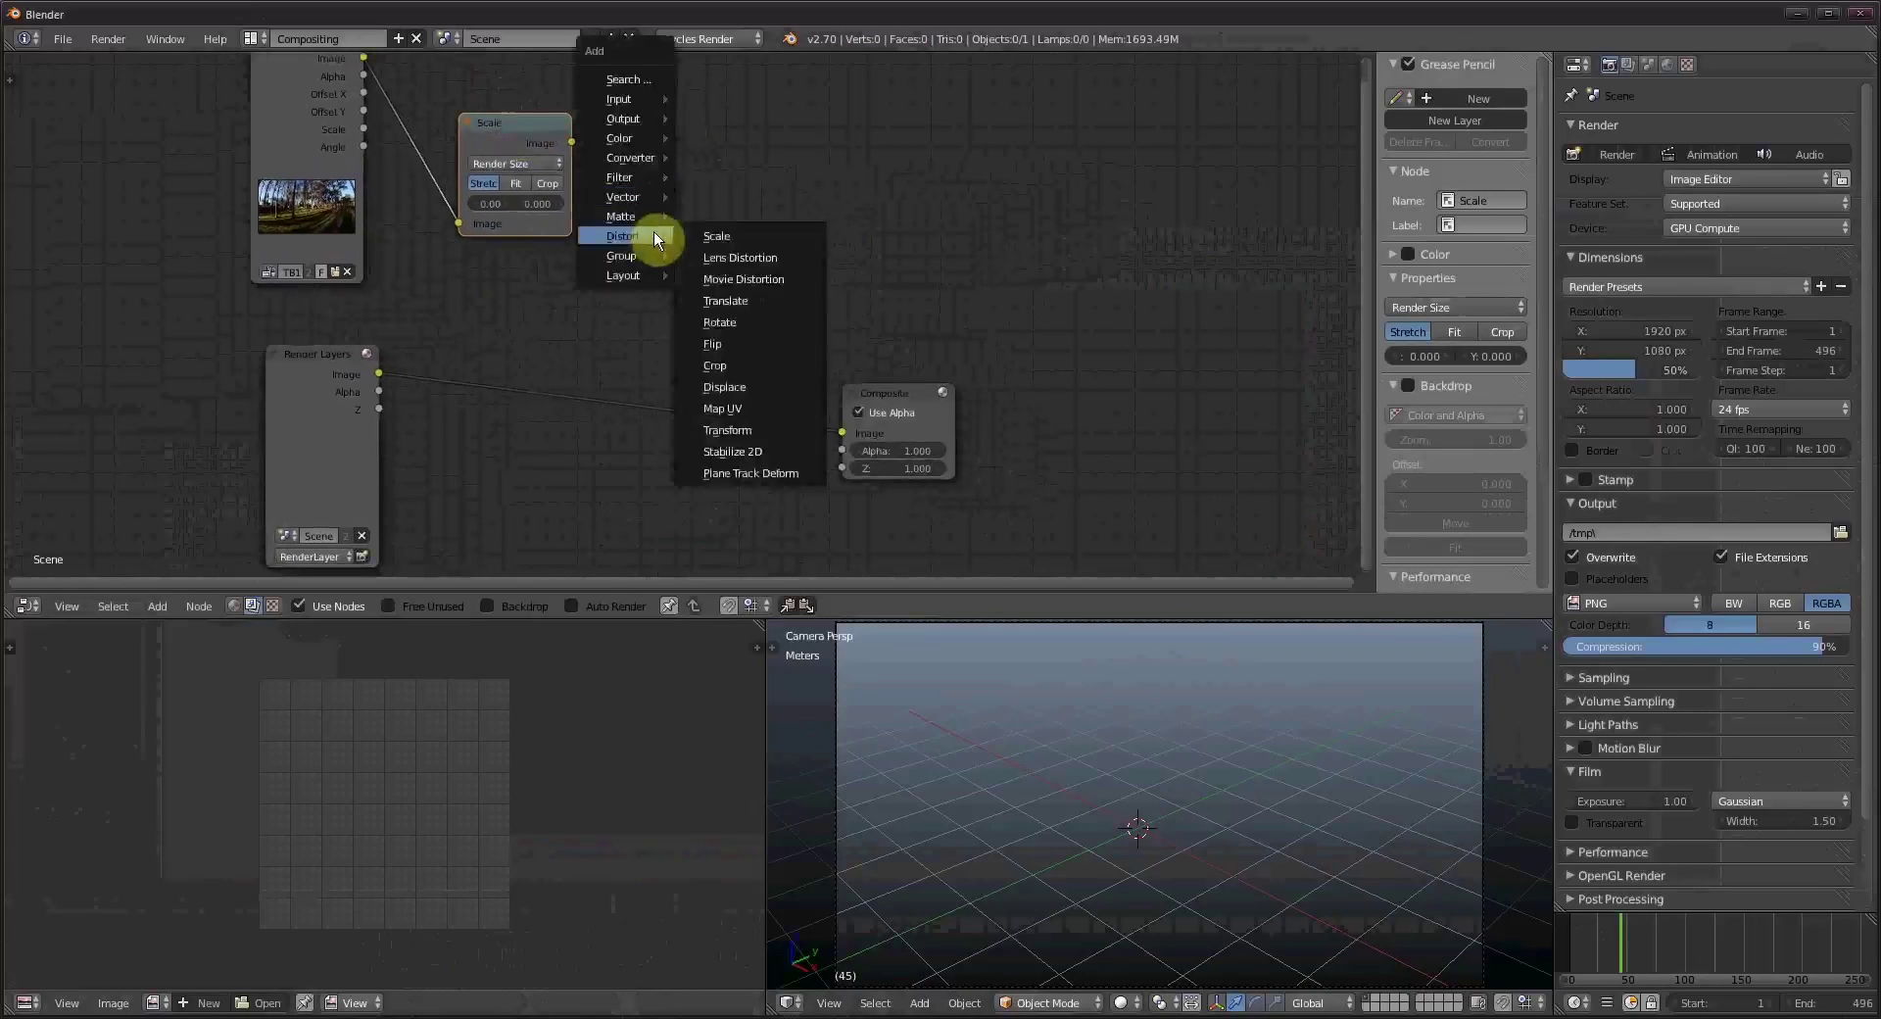
pyautogui.click(772, 280)
pyautogui.click(682, 178)
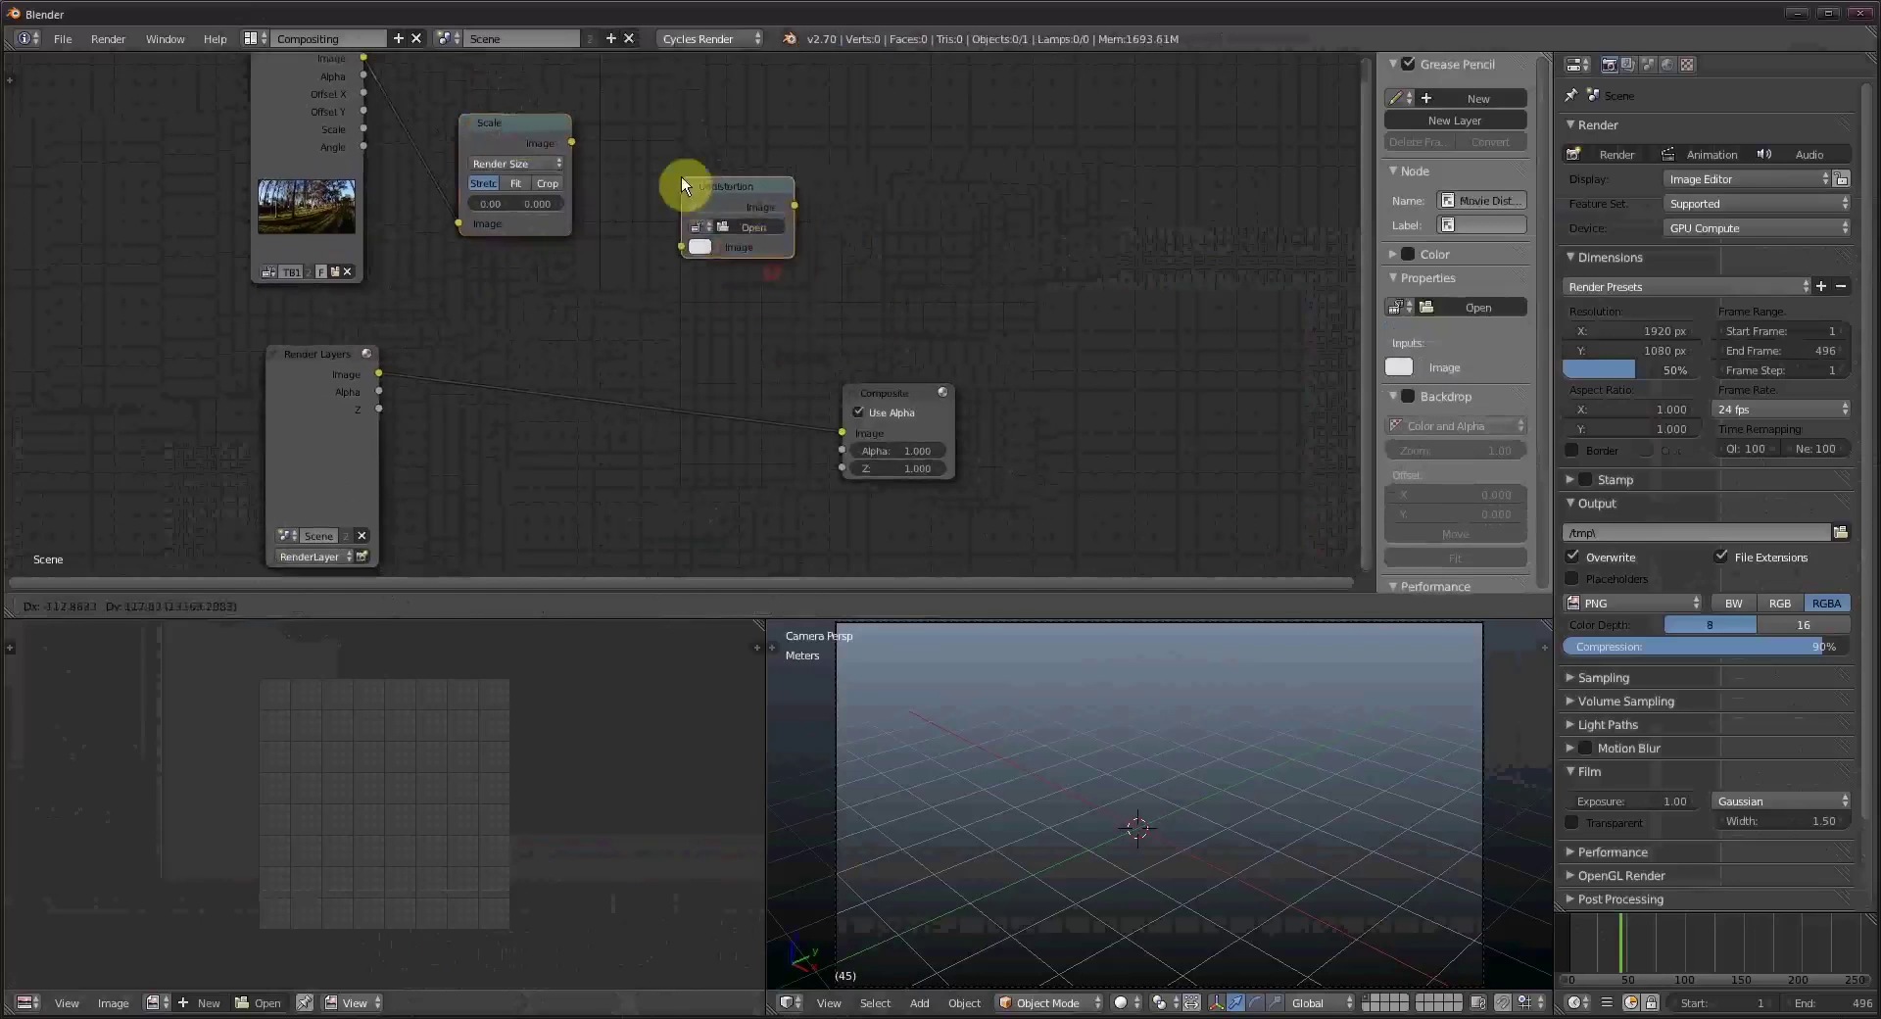
pyautogui.click(713, 233)
pyautogui.click(733, 255)
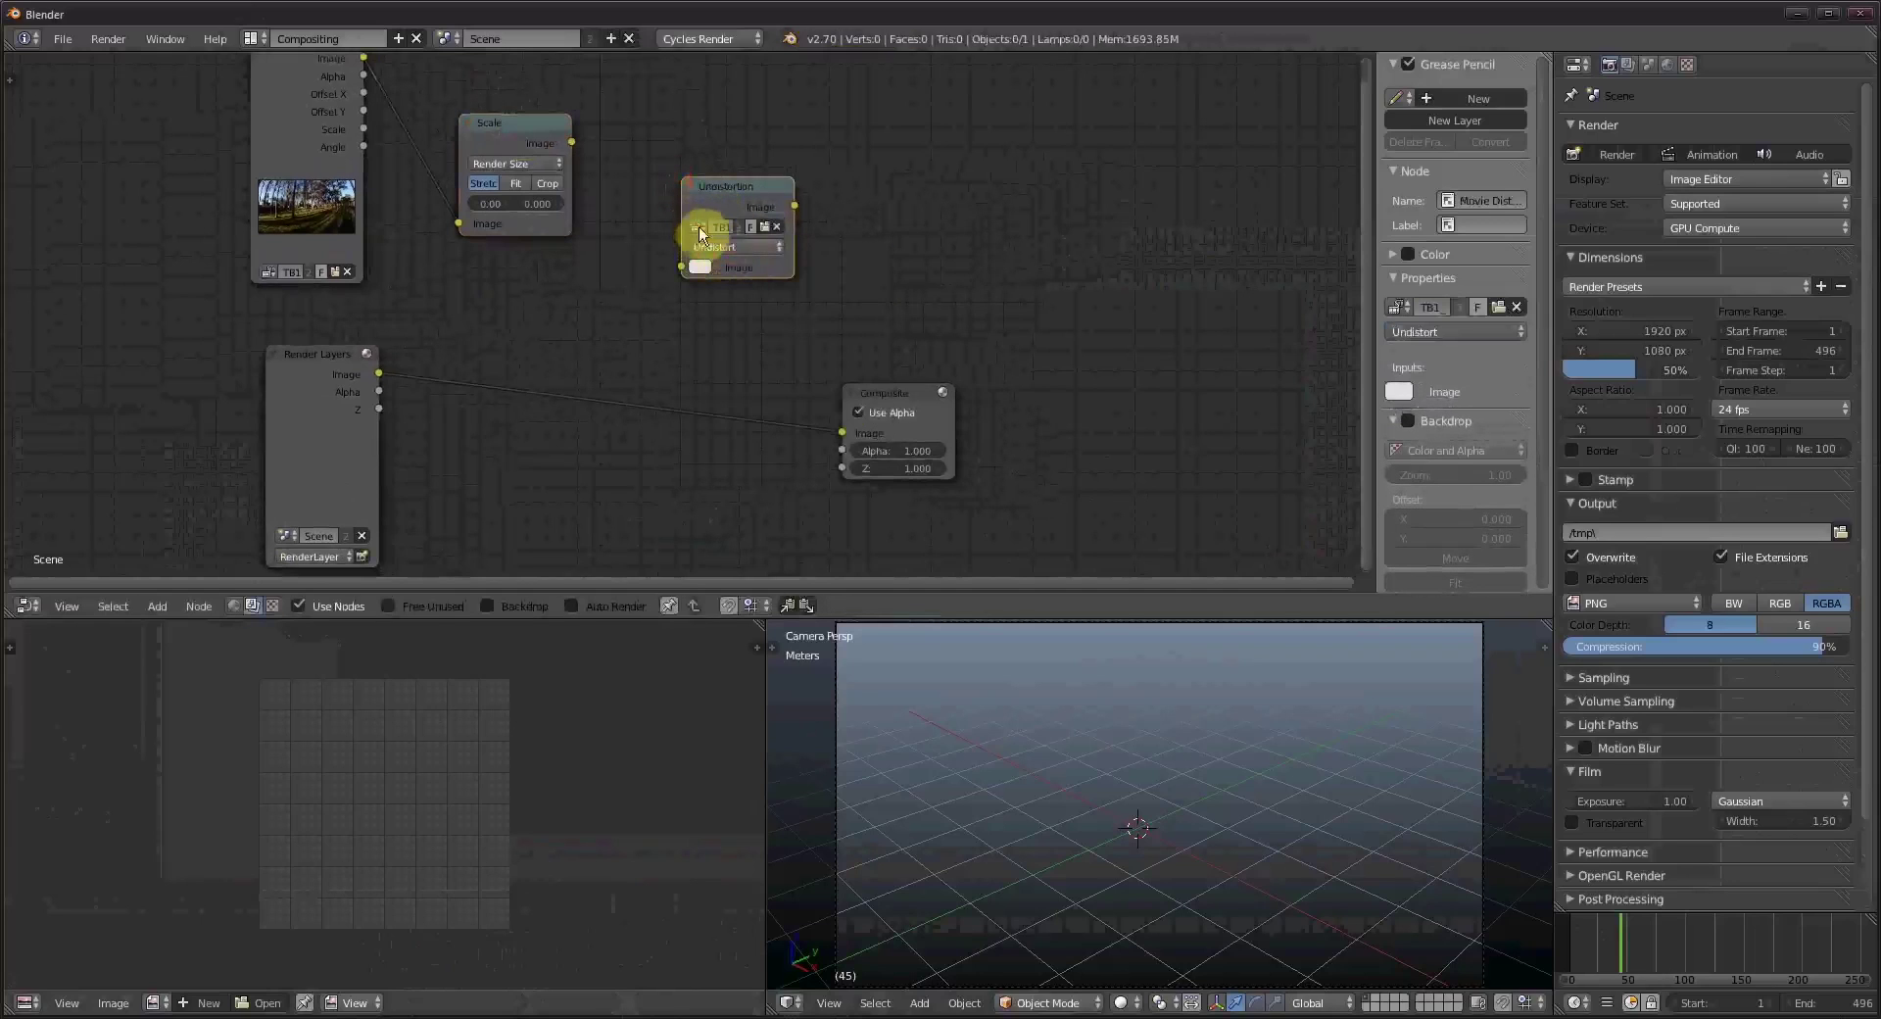
pyautogui.click(705, 227)
pyautogui.click(714, 253)
pyautogui.click(684, 264)
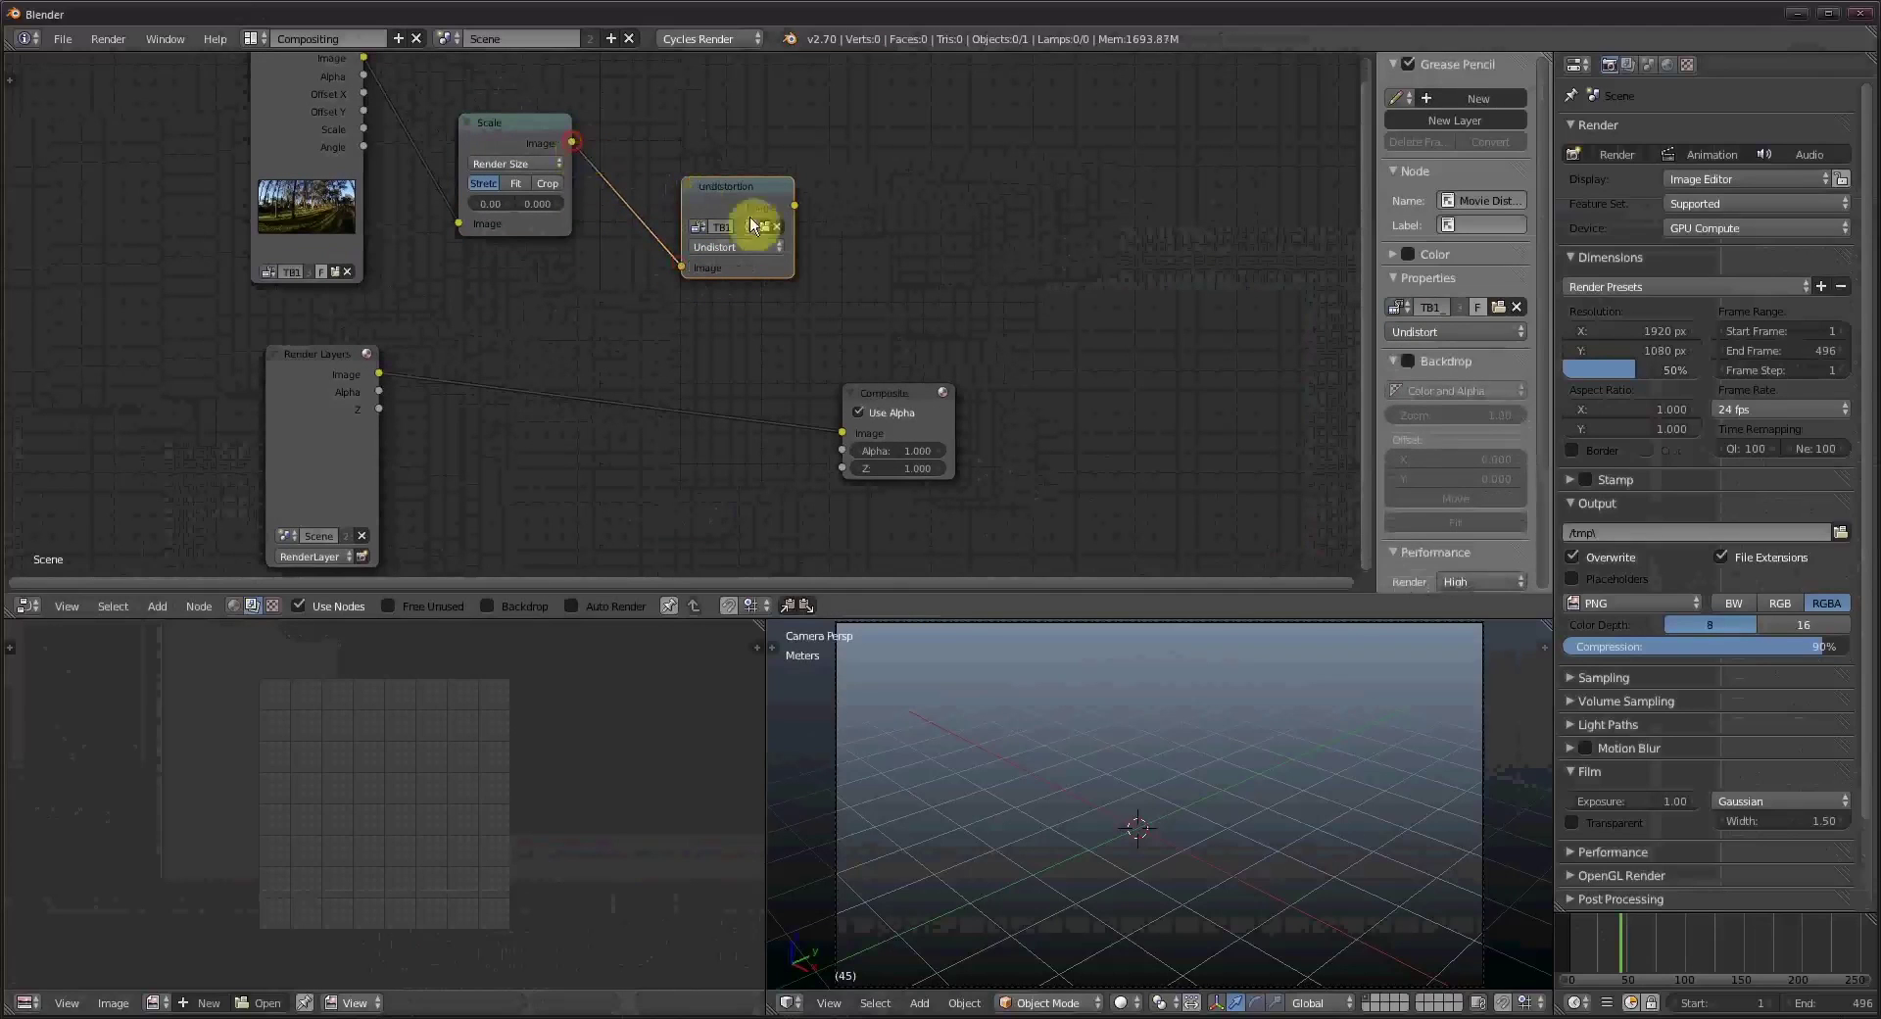
# Link the Undistortion image to the Composite node, line up the Render Layers node and render frame 45.
pyautogui.moveTo(795, 206); pyautogui.dragTo(842, 432)
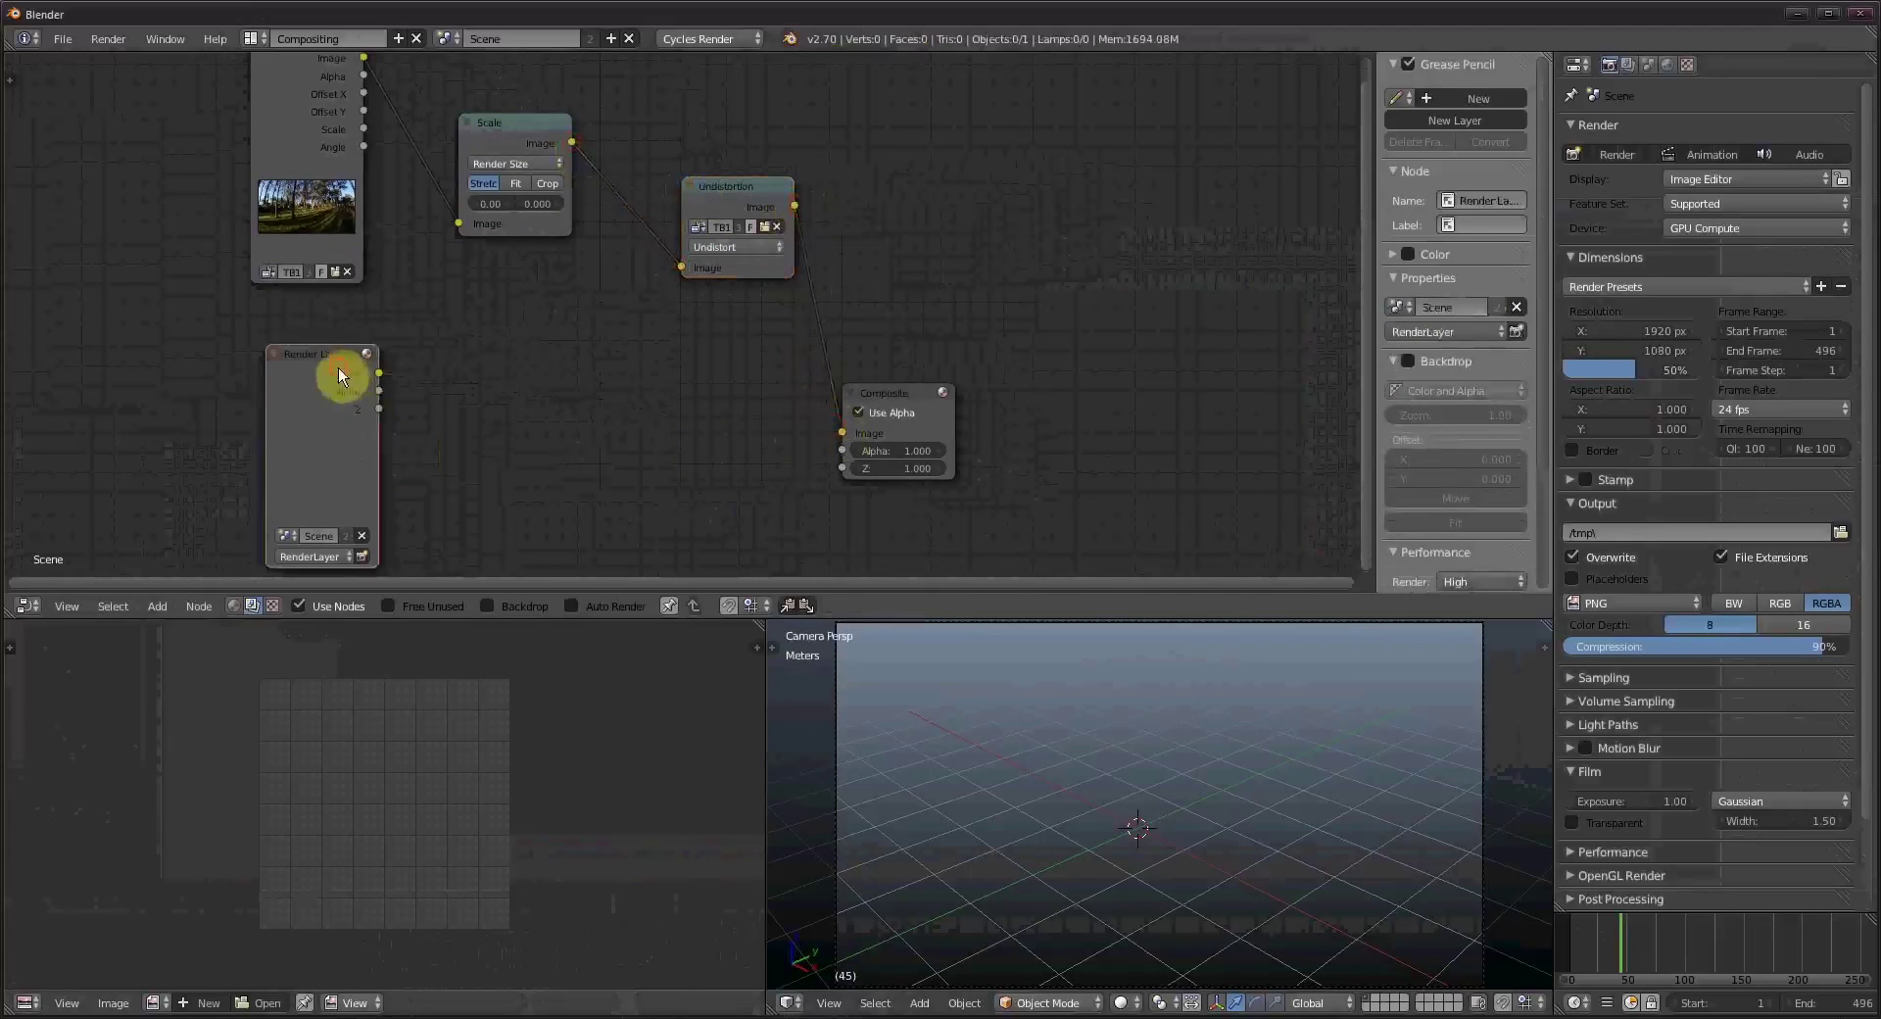
pyautogui.moveTo(337, 374); pyautogui.dragTo(347, 385)
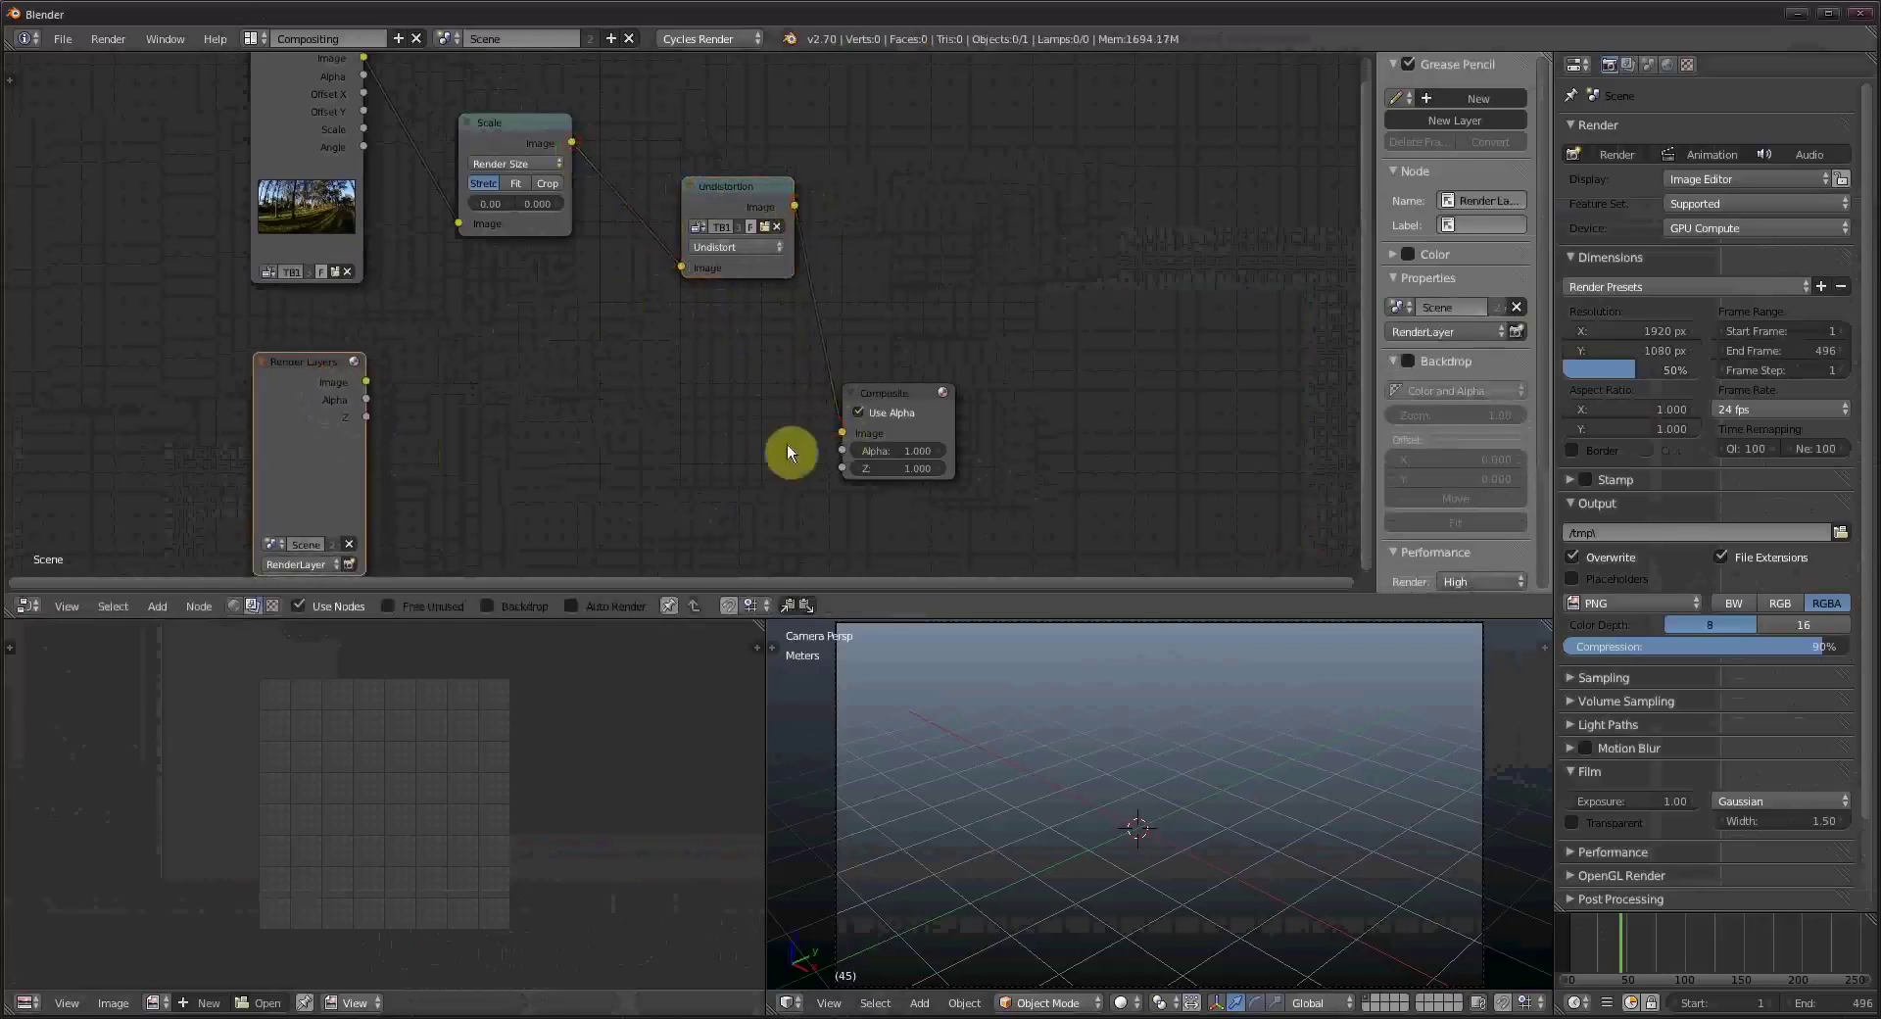
pyautogui.press('F12')
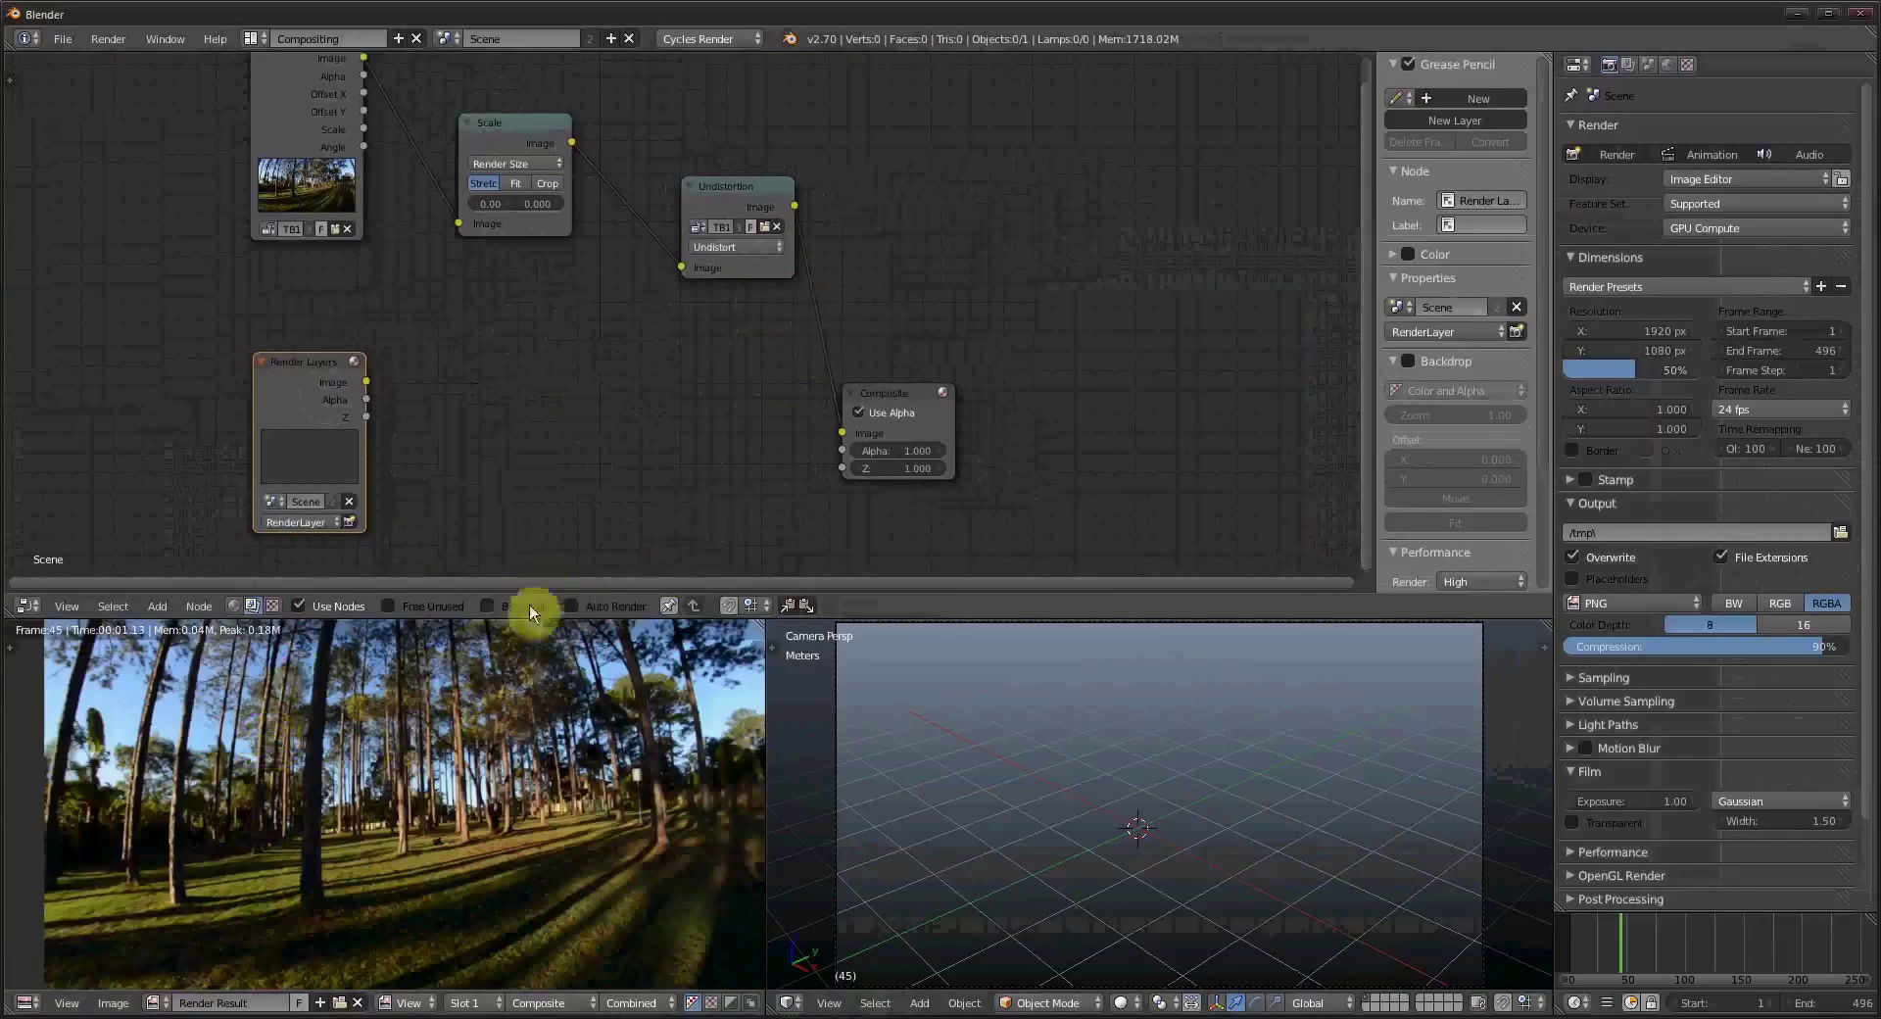
# Show the backdrop and add a Viewer node to compare the Scale output with the Undistortion output.
pyautogui.click(490, 606)
pyautogui.moveTo(897, 389); pyautogui.dragTo(1143, 382)
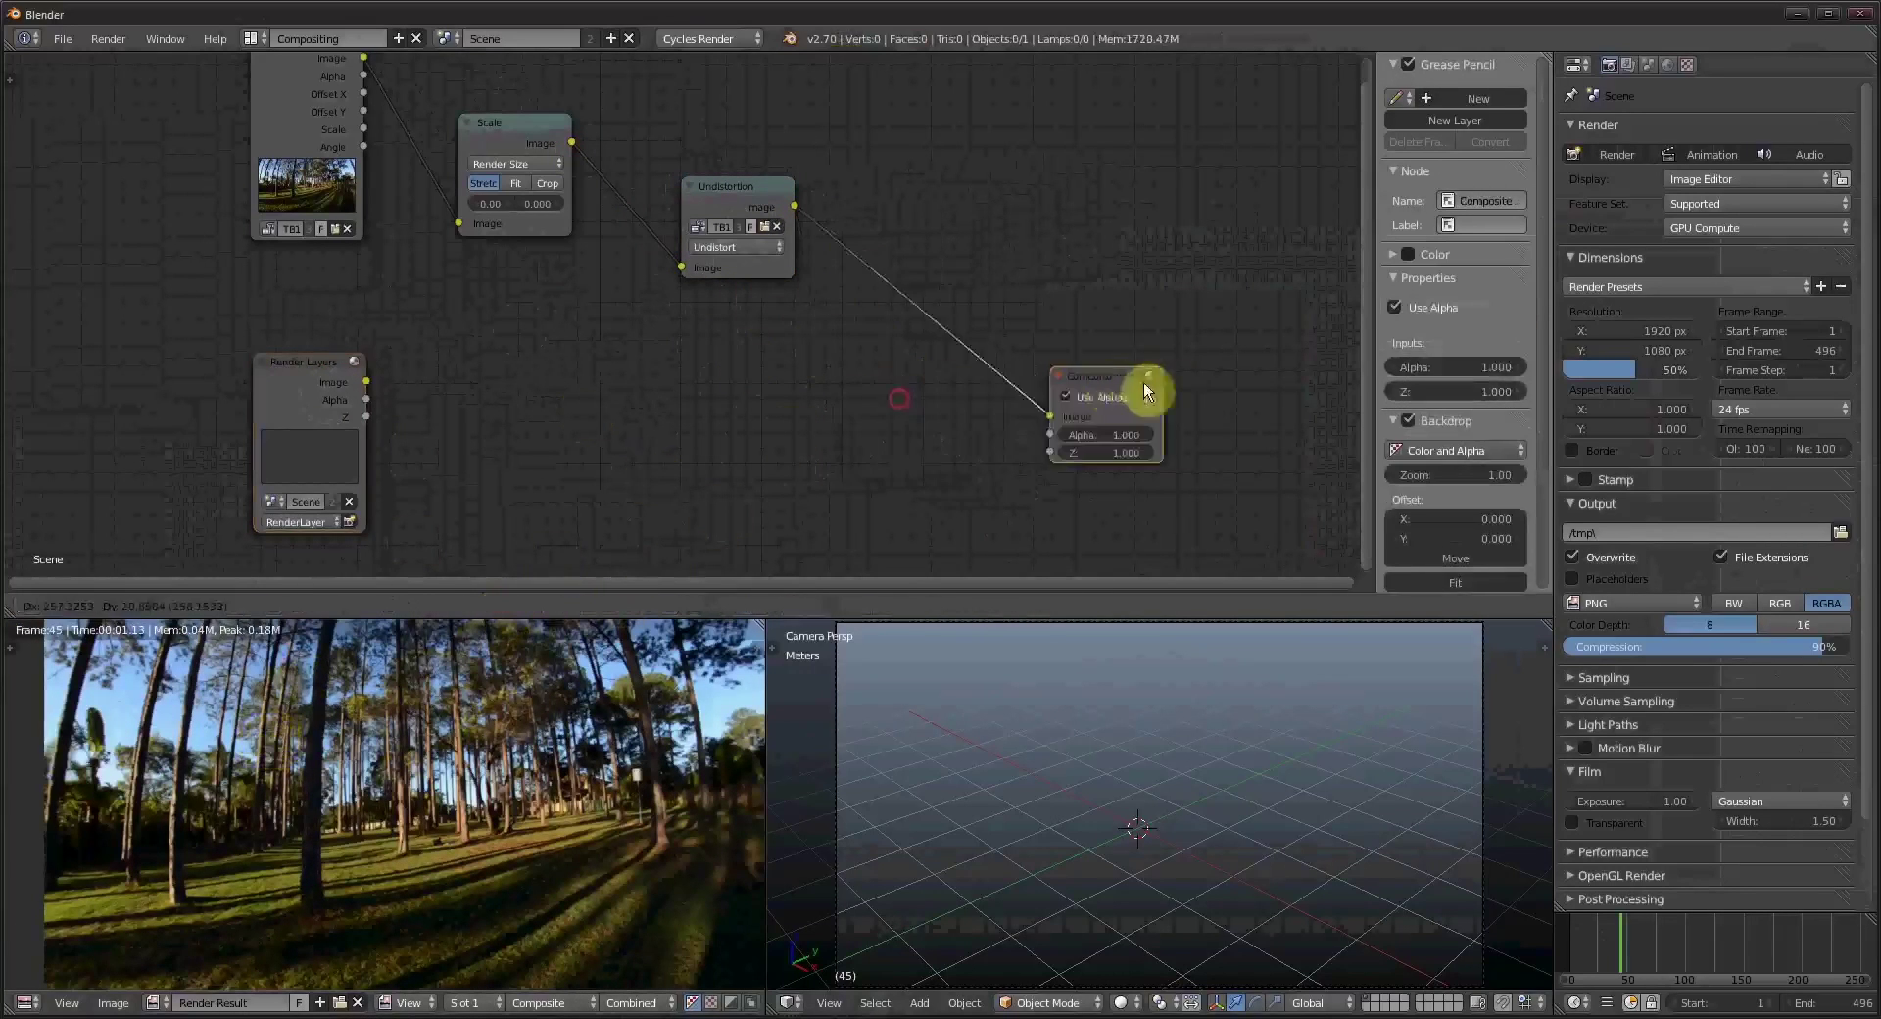
pyautogui.keyDown('ctrl'); pyautogui.keyDown('shift'); pyautogui.click(737, 201); pyautogui.keyUp('shift'); pyautogui.keyUp('ctrl')
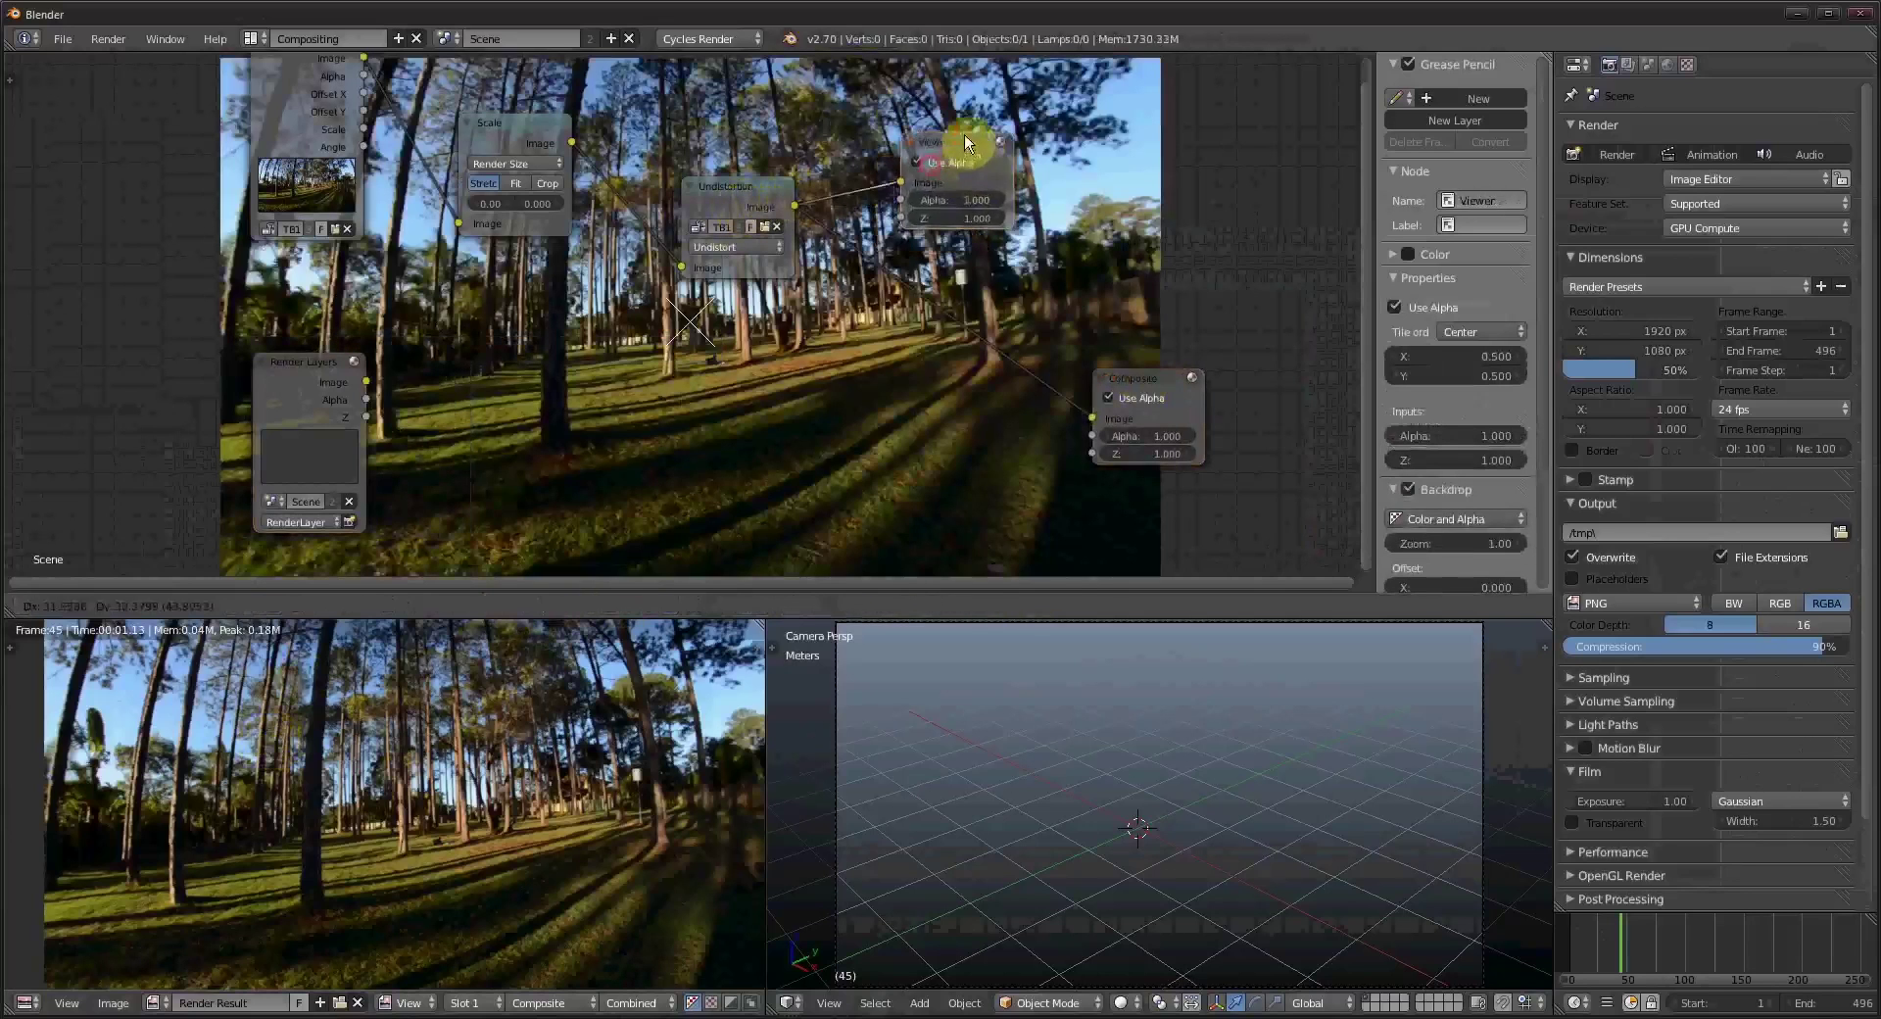
pyautogui.moveTo(679, 400); pyautogui.dragTo(615, 340, button='middle')
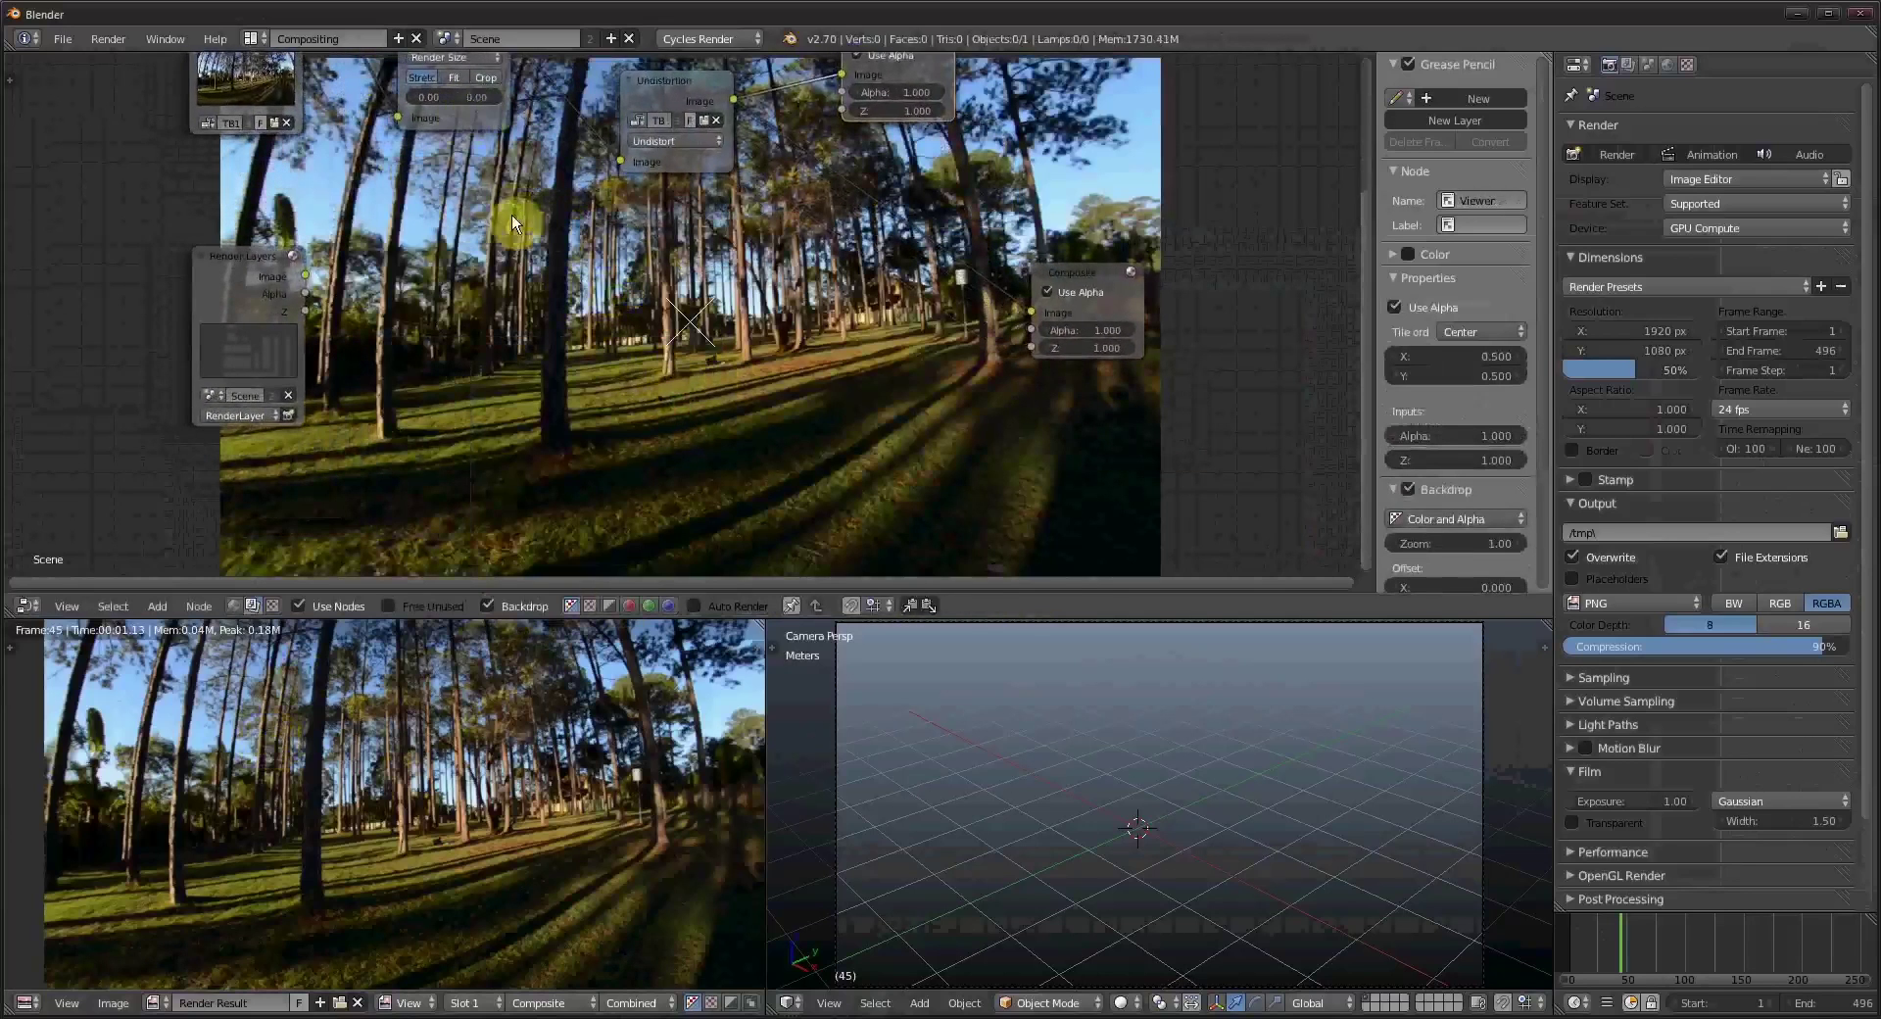
pyautogui.keyDown('ctrl'); pyautogui.keyDown('shift'); pyautogui.click(451, 63); pyautogui.keyUp('shift'); pyautogui.keyUp('ctrl')
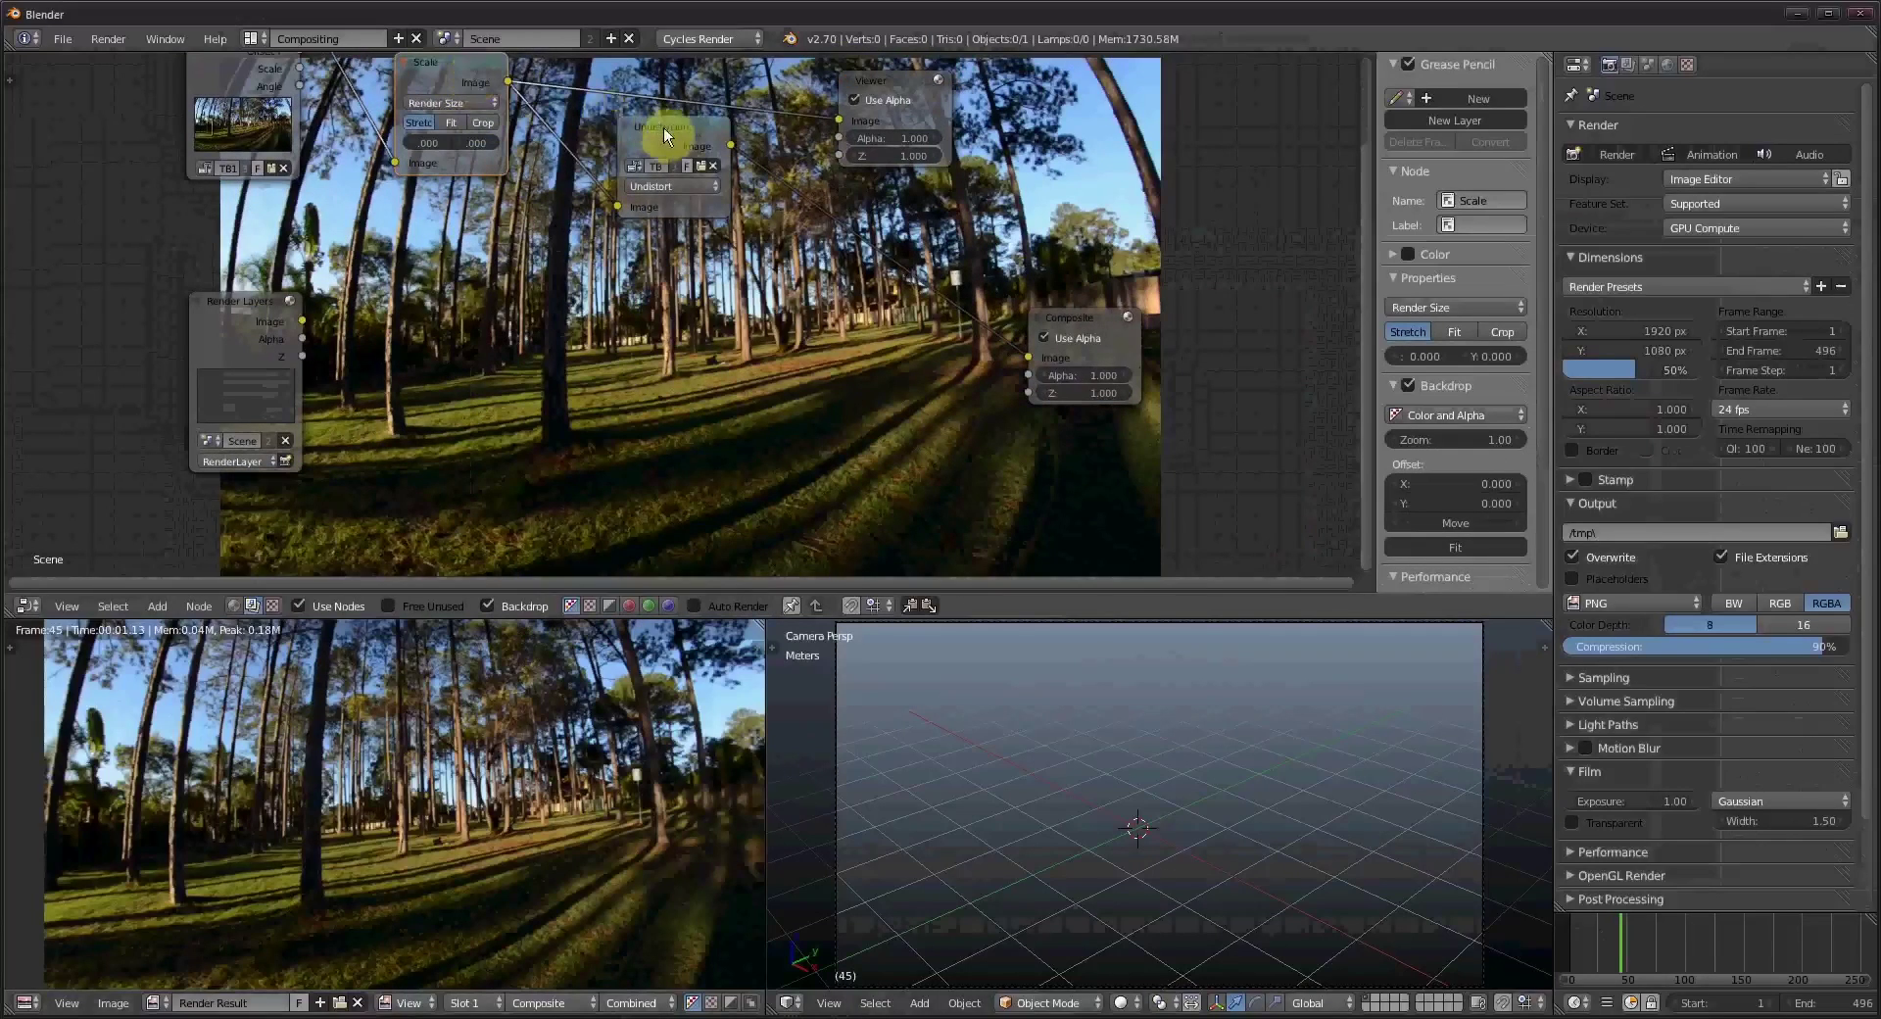
pyautogui.keyDown('ctrl'); pyautogui.keyDown('shift'); pyautogui.click(473, 57); pyautogui.keyUp('shift'); pyautogui.keyUp('ctrl')
pyautogui.keyDown('ctrl'); pyautogui.keyDown('shift'); pyautogui.click(666, 125); pyautogui.keyUp('shift'); pyautogui.keyUp('ctrl')
# Return to the Motion Tracking layout, enable Render Undistorted and hide the calibration grid.
pyautogui.click(251, 38)
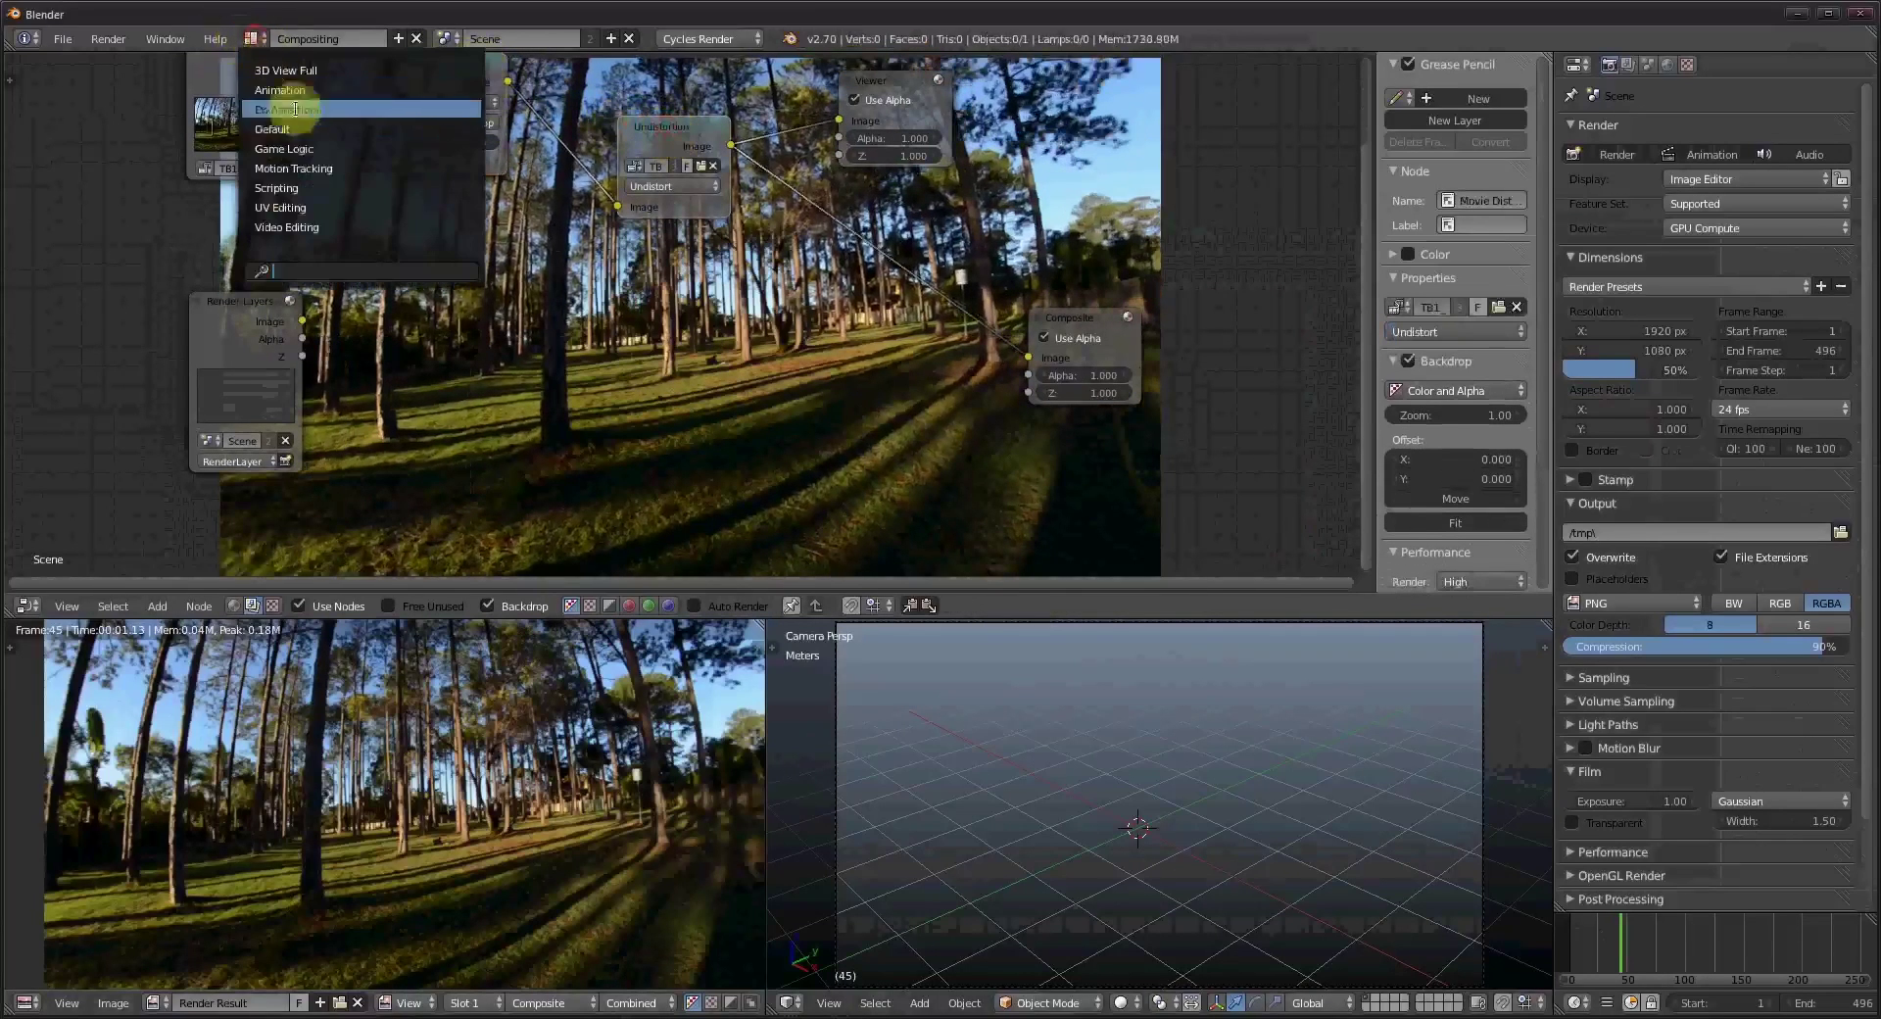
pyautogui.click(294, 167)
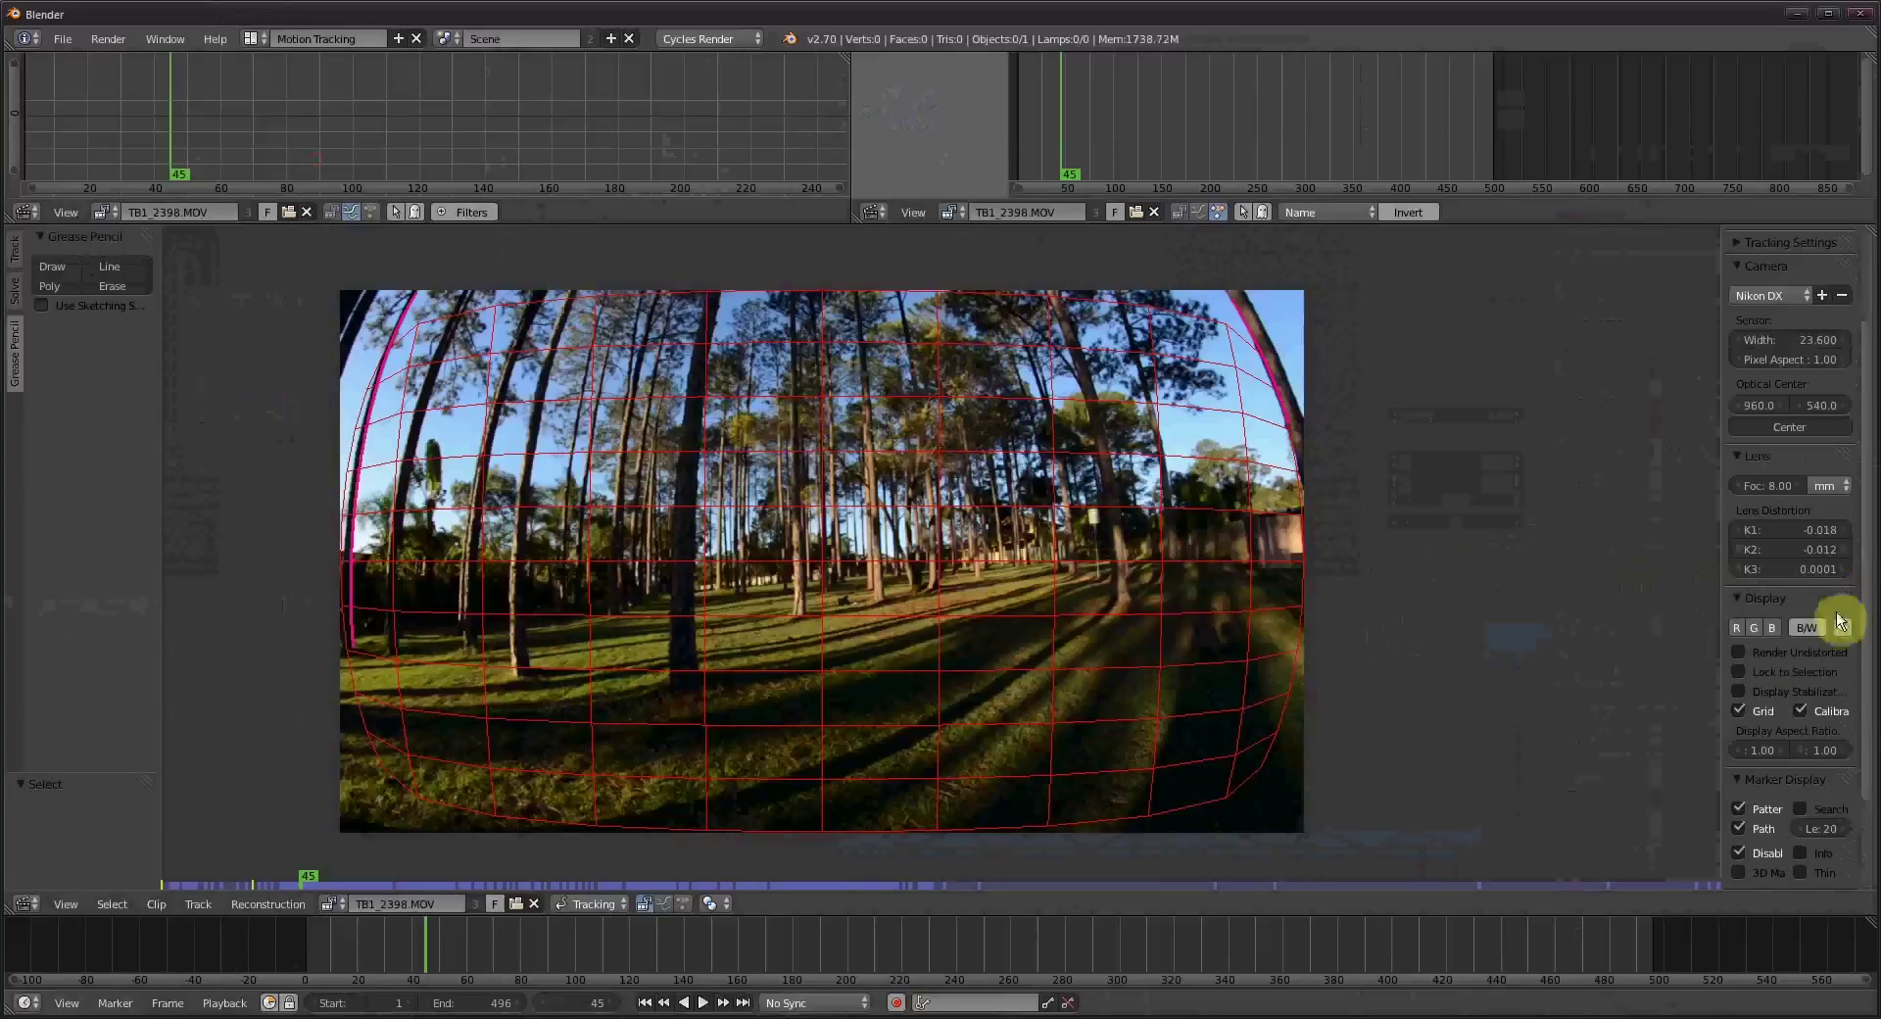
pyautogui.click(1737, 653)
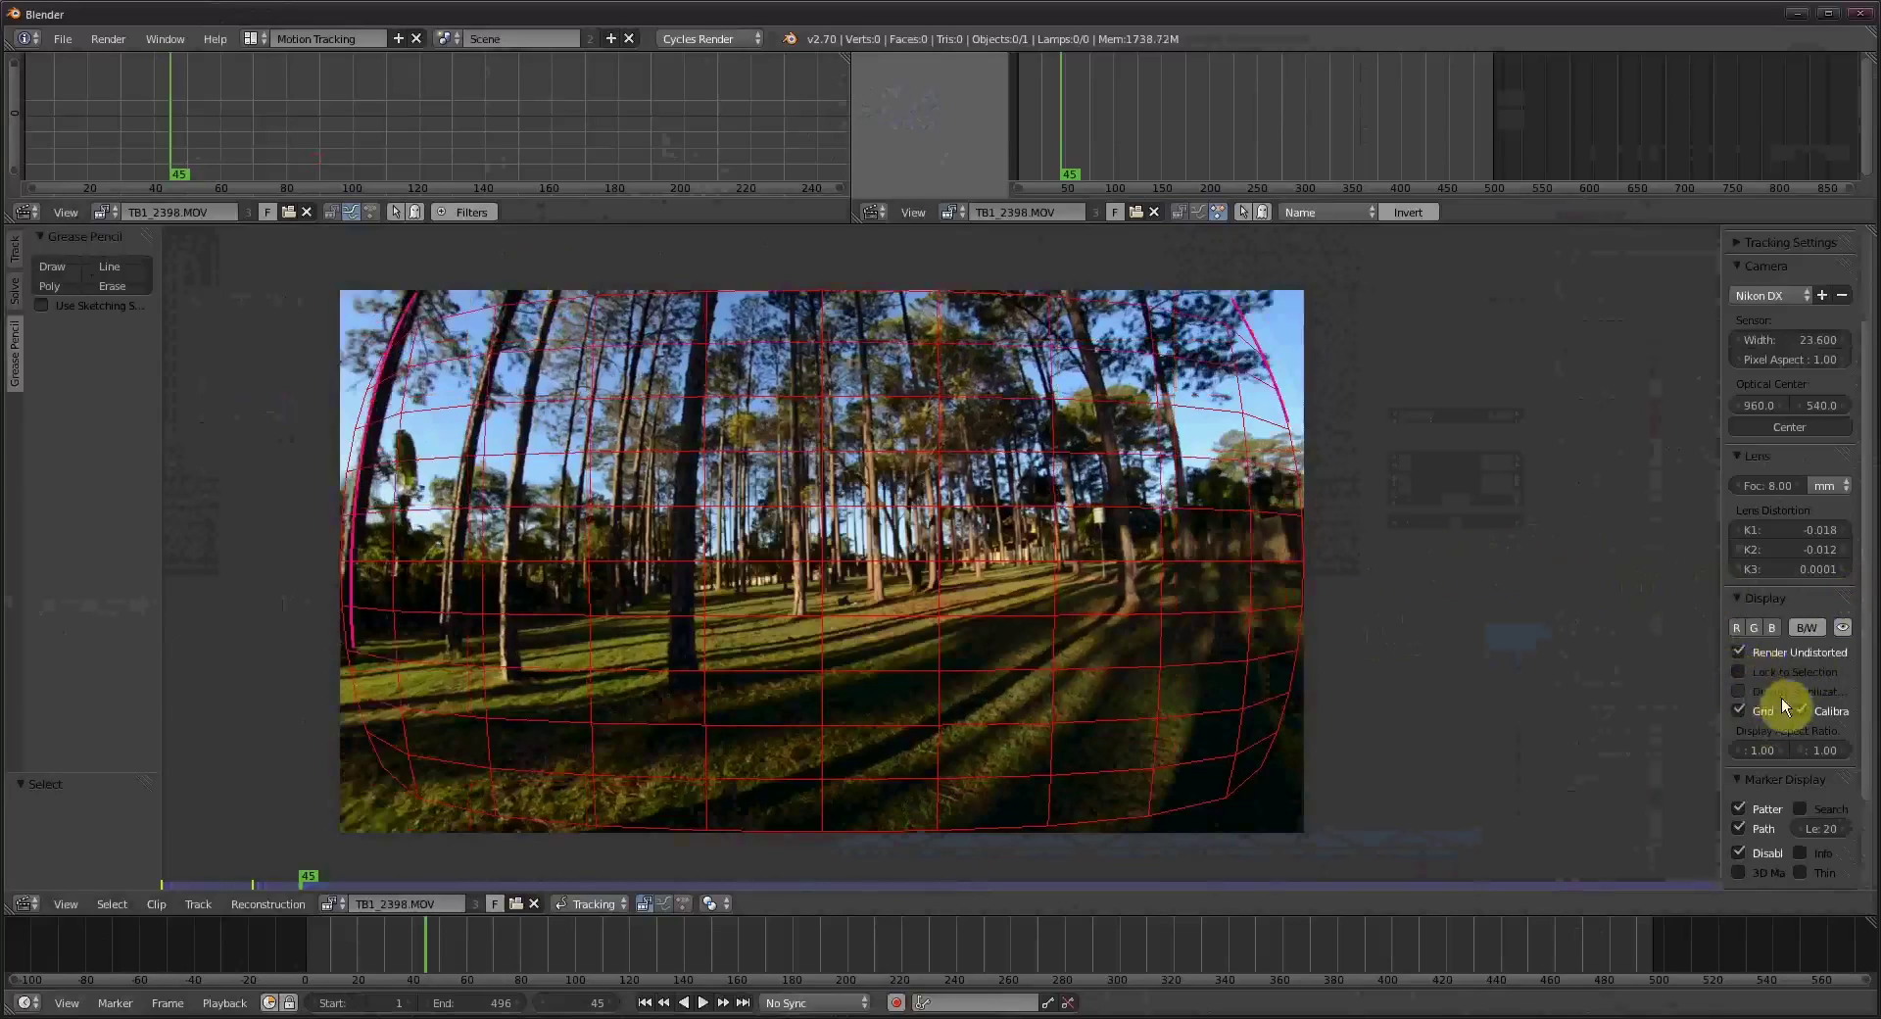
pyautogui.click(1738, 710)
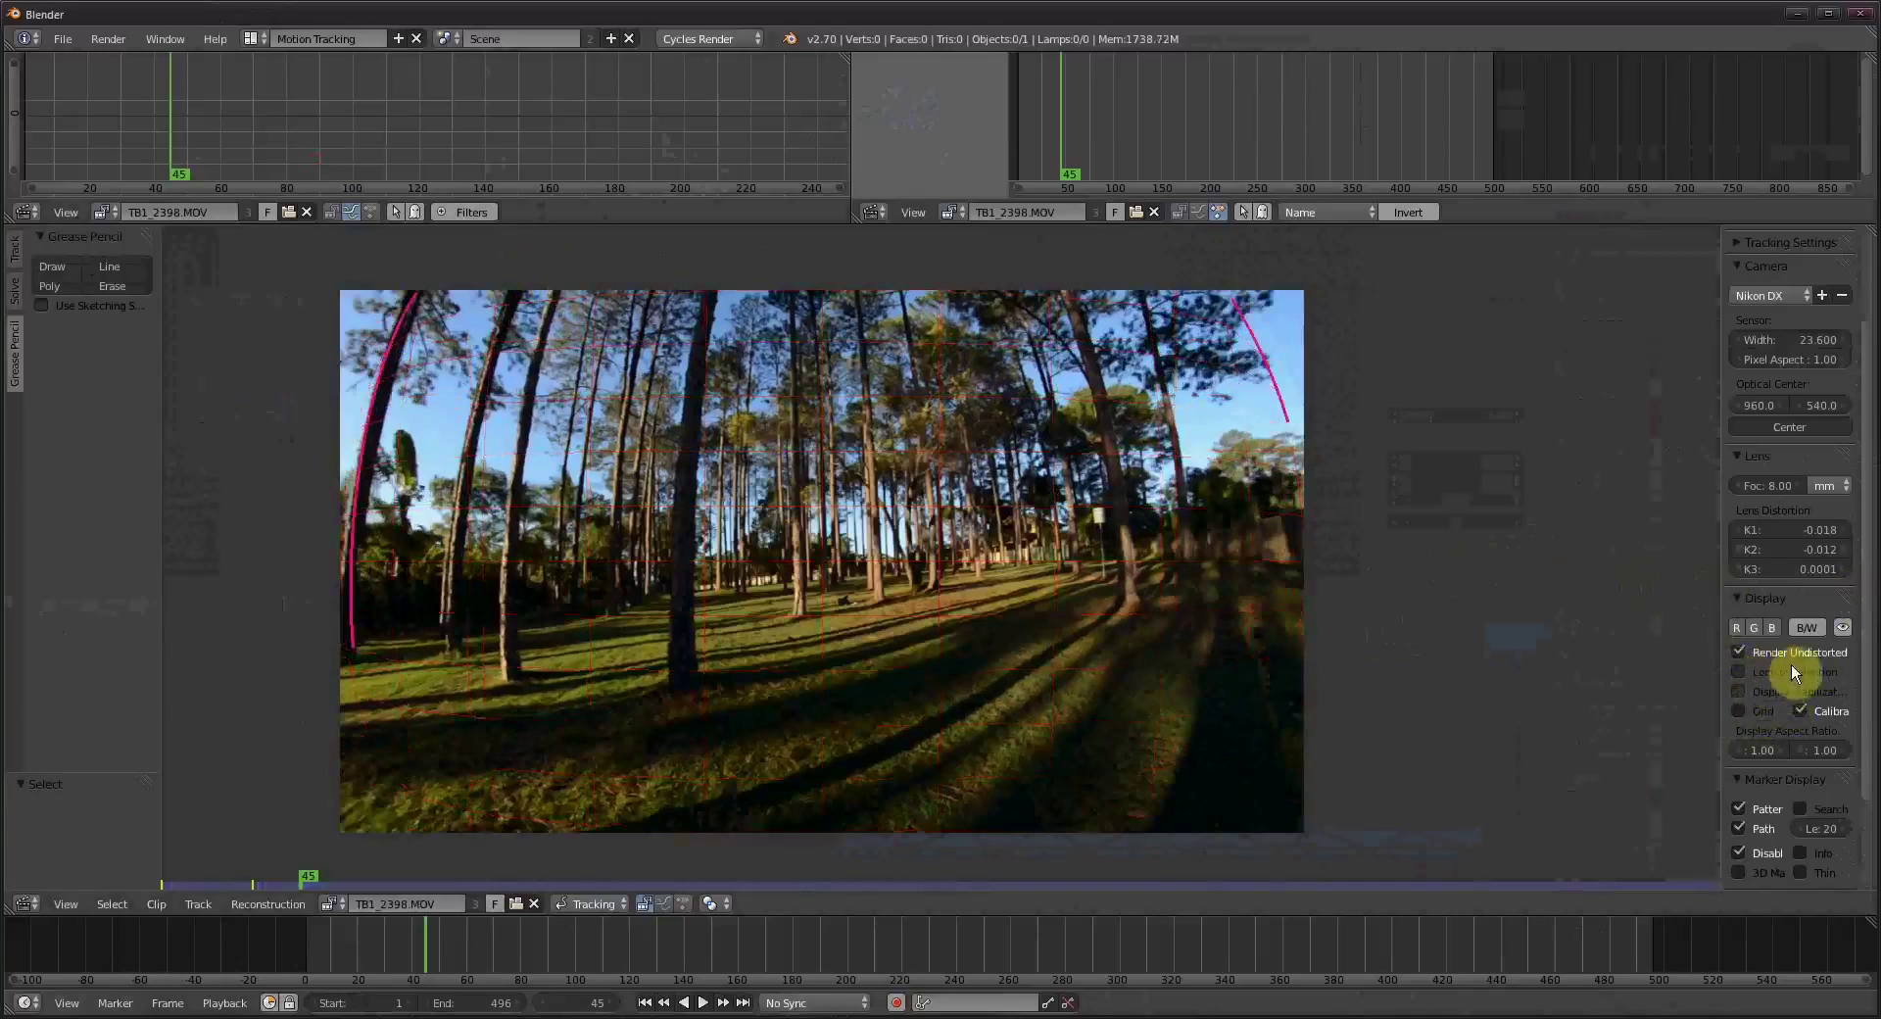
pyautogui.scroll(-1, 1792, 668)
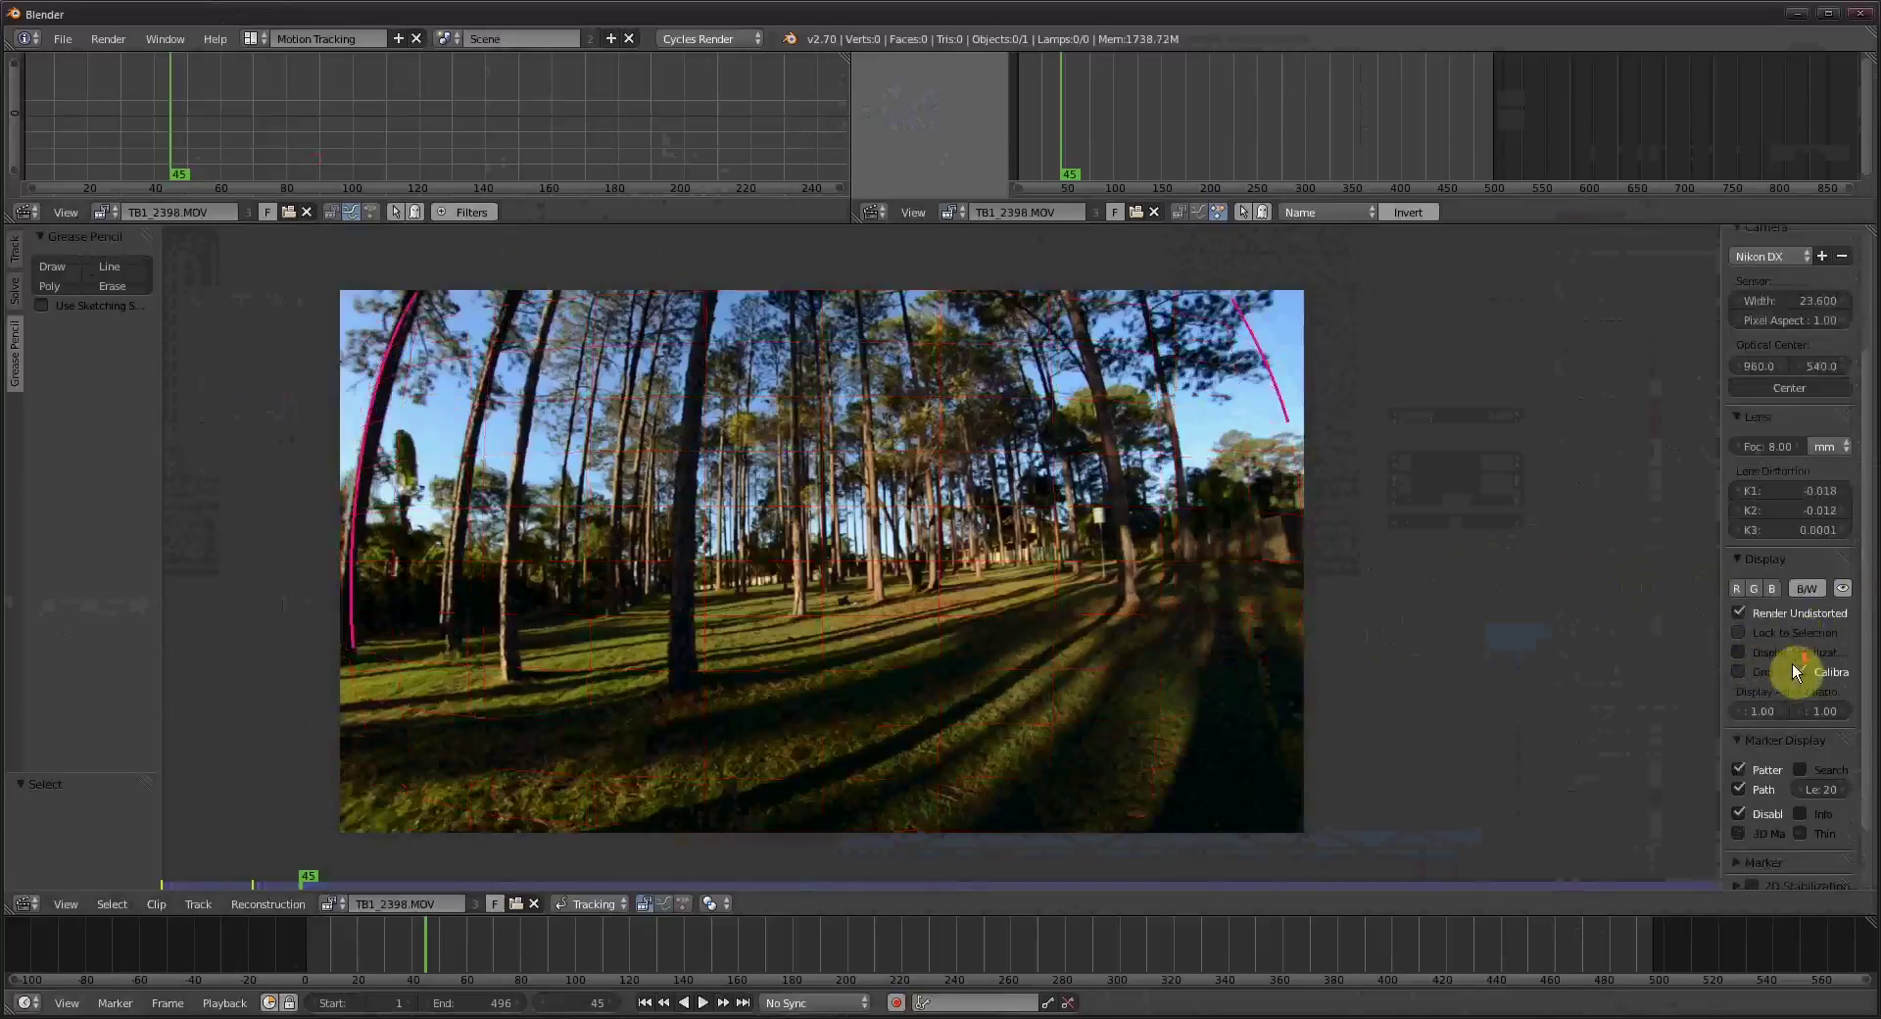
# Try K1 distortion values of -0.061 and -0.057 on the undistorted preview.
pyautogui.click(1795, 492)
pyautogui.moveTo(1796, 492); pyautogui.dragTo(1644, 493)
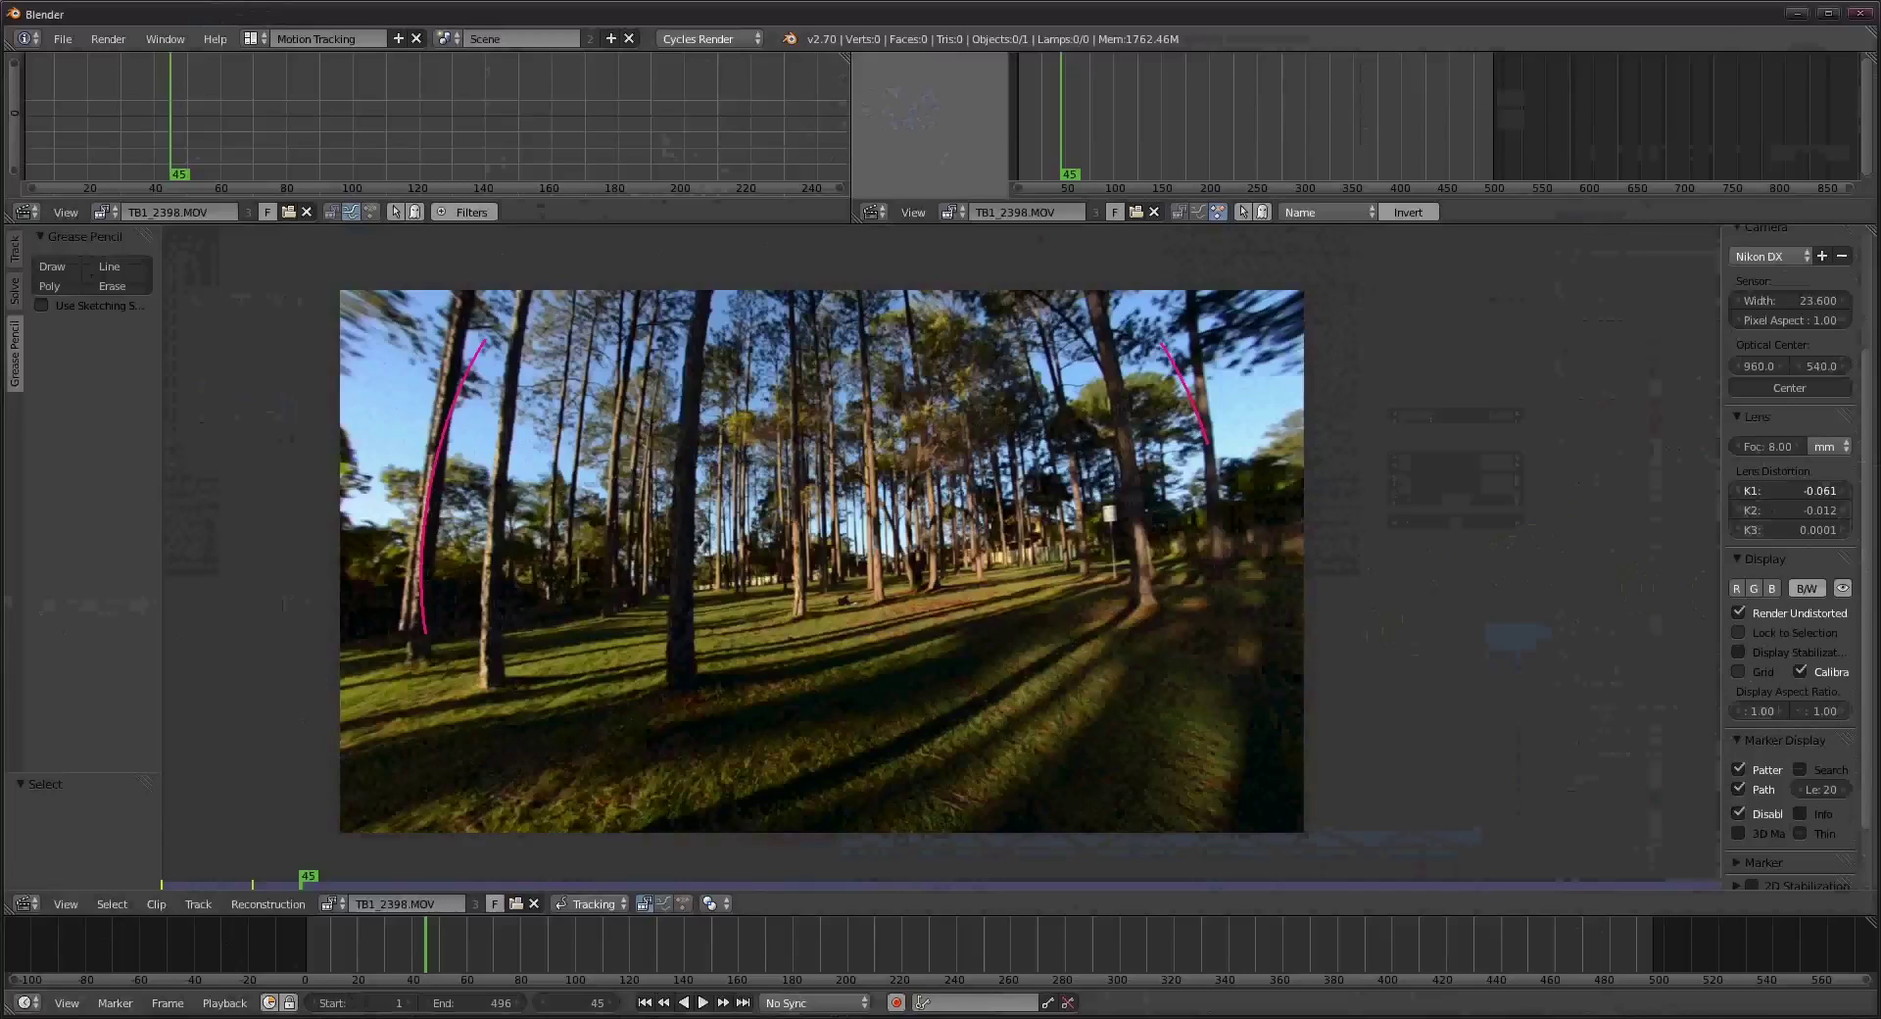
pyautogui.moveTo(1643, 493); pyautogui.dragTo(1657, 493)
pyautogui.click(129, 292)
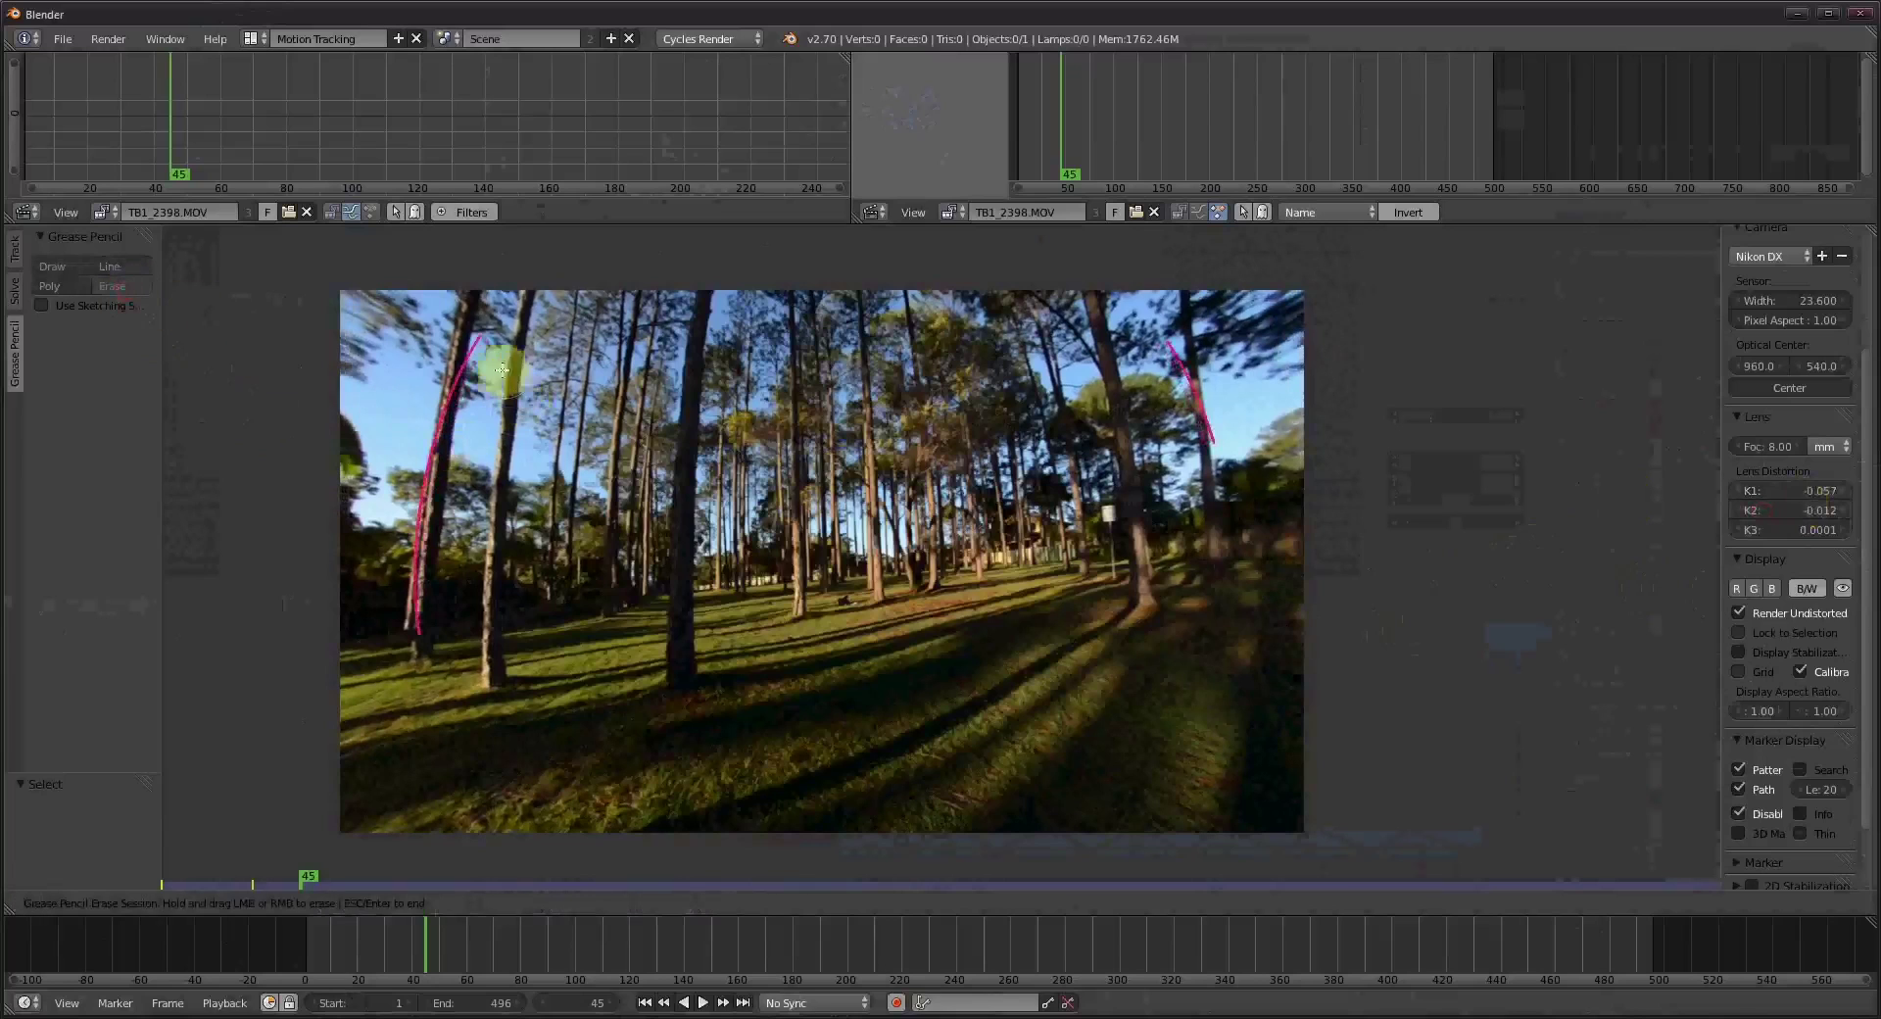
pyautogui.press('Escape')
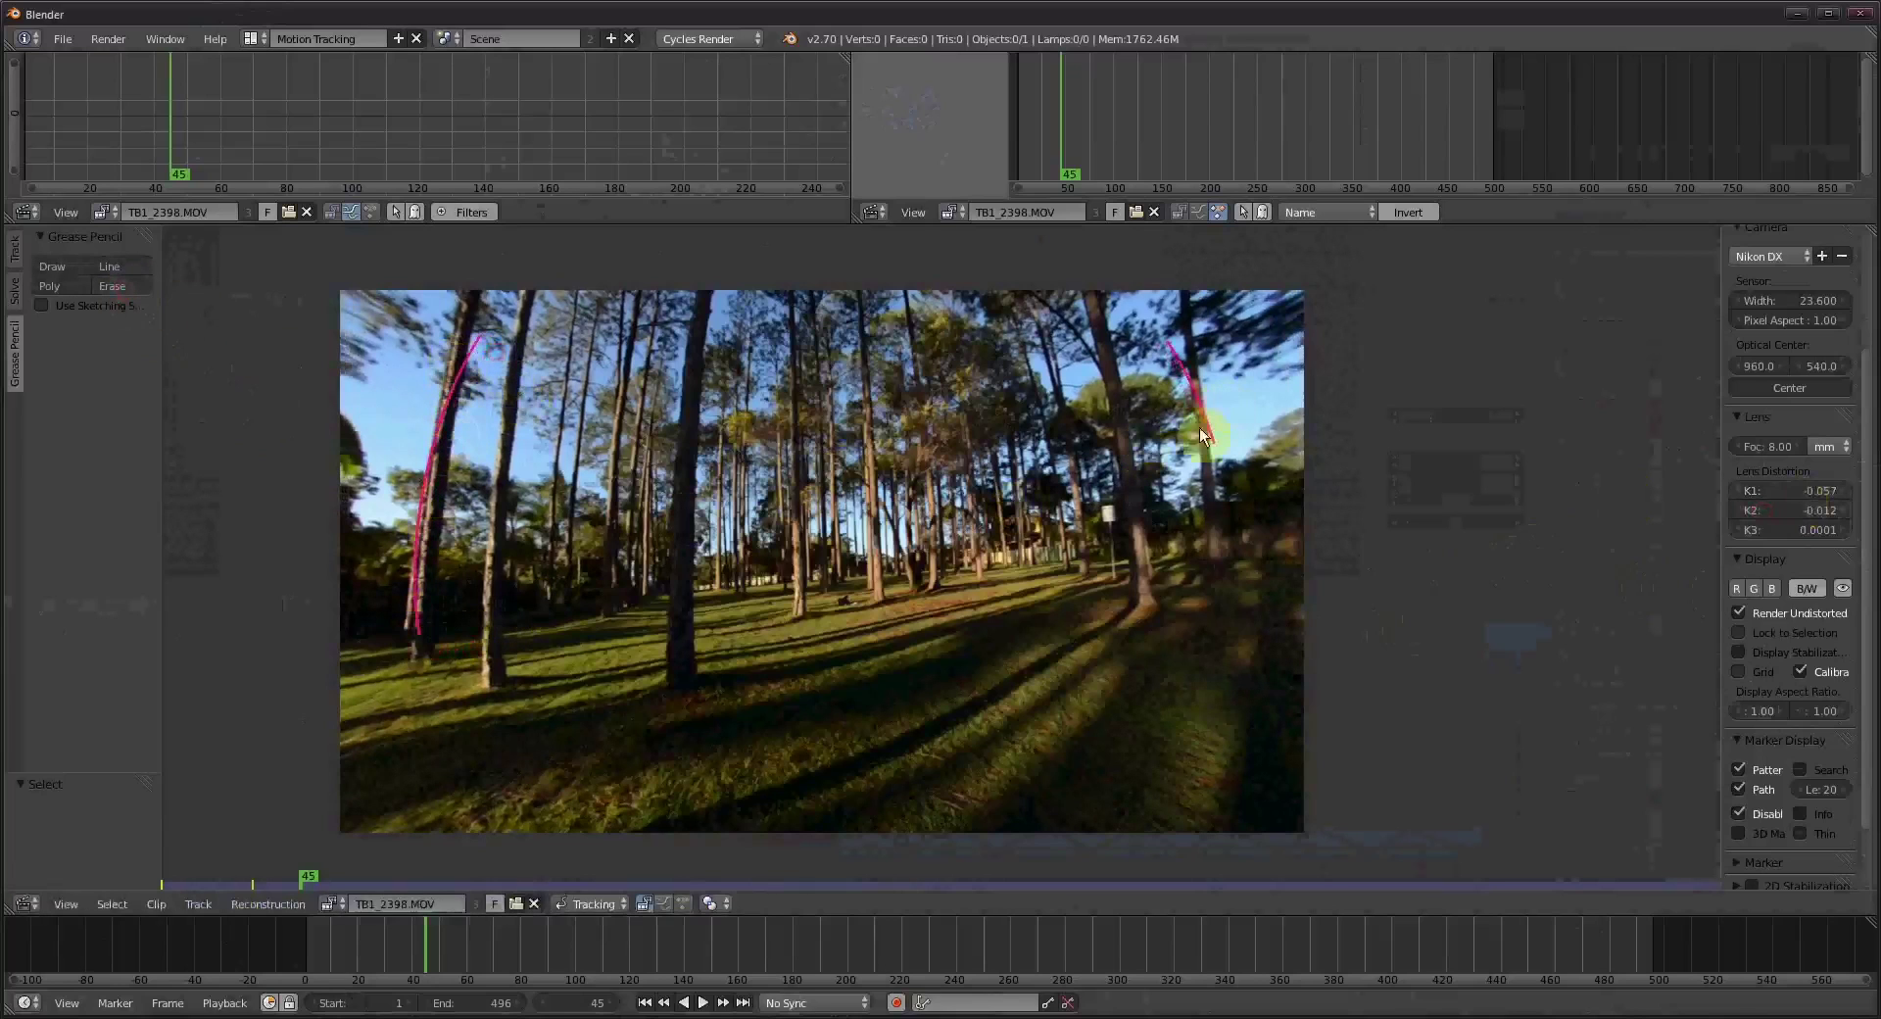
pyautogui.click(143, 281)
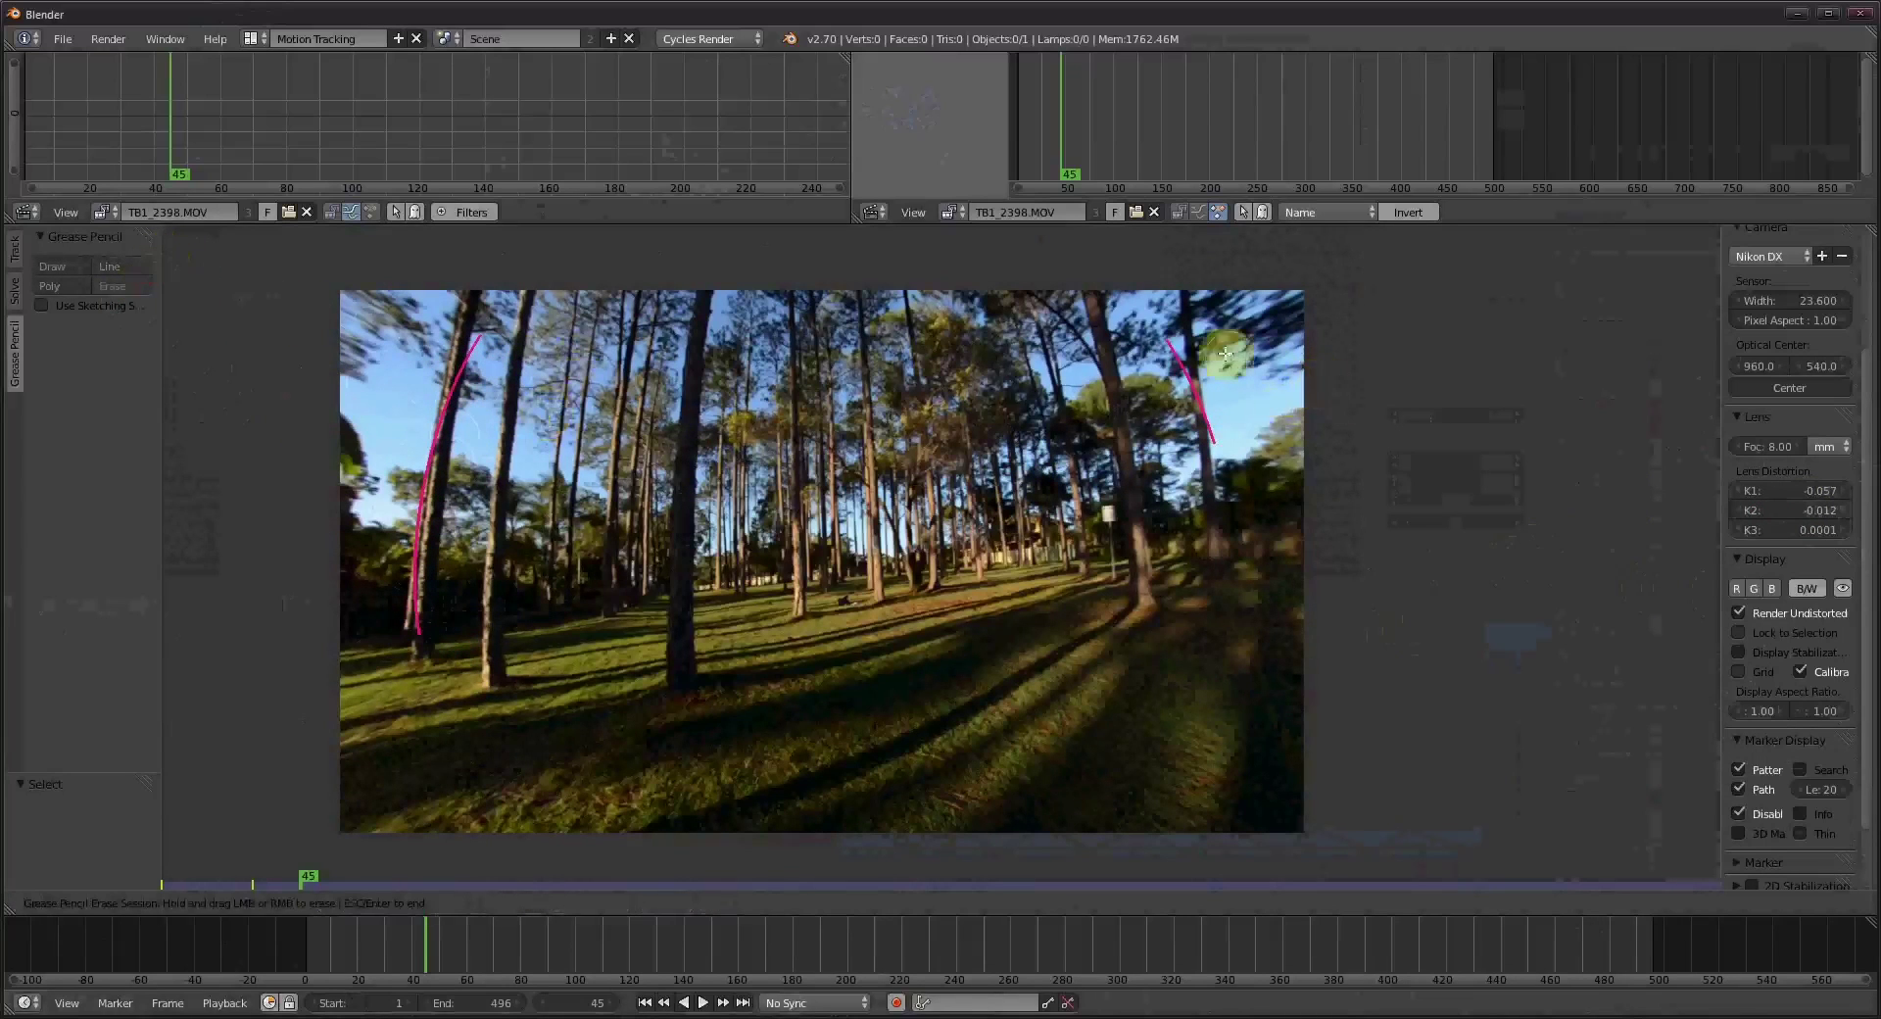
pyautogui.press('Escape')
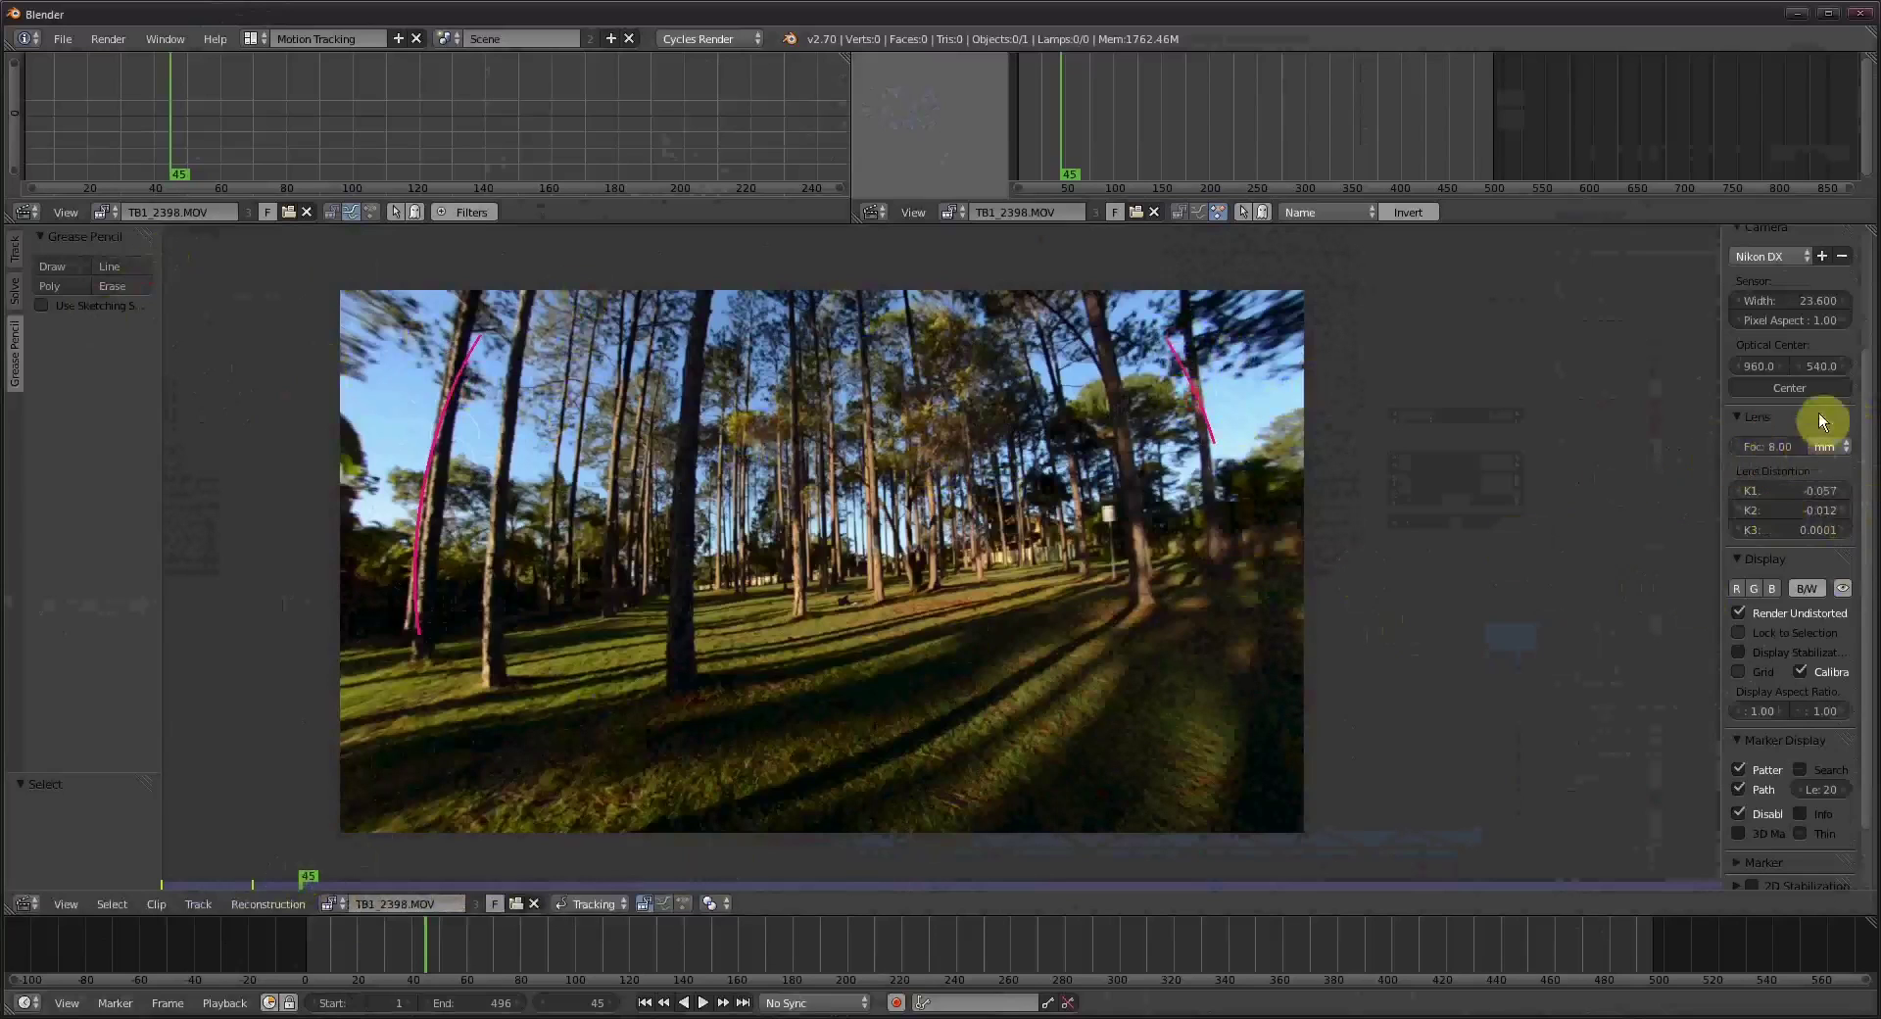
# Set K1 to -0.064 and inspect the outer trunks' straightness in the undistorted preview.
pyautogui.click(1812, 490)
pyautogui.moveTo(1812, 489); pyautogui.dragTo(1797, 489)
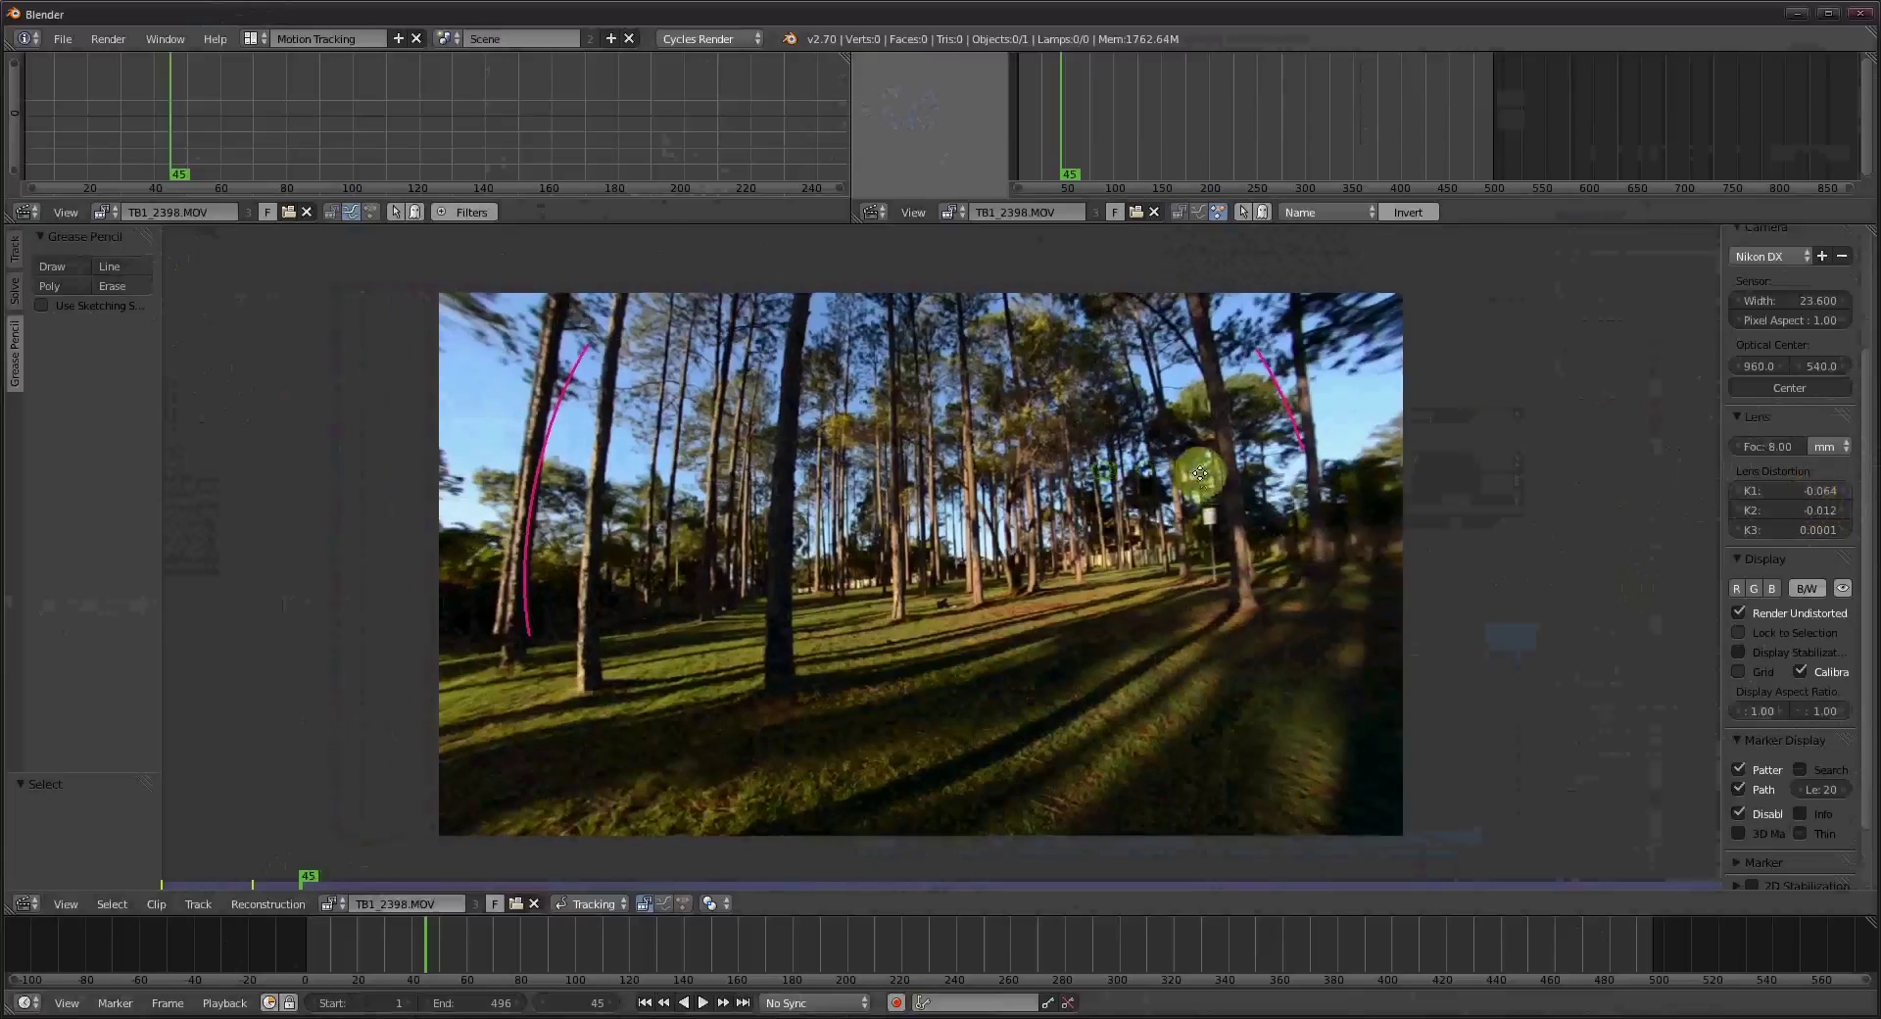
pyautogui.scroll(2, 1096, 521)
pyautogui.moveTo(1096, 521); pyautogui.dragTo(1167, 562, button='middle')
pyautogui.scroll(-1, 1156, 568)
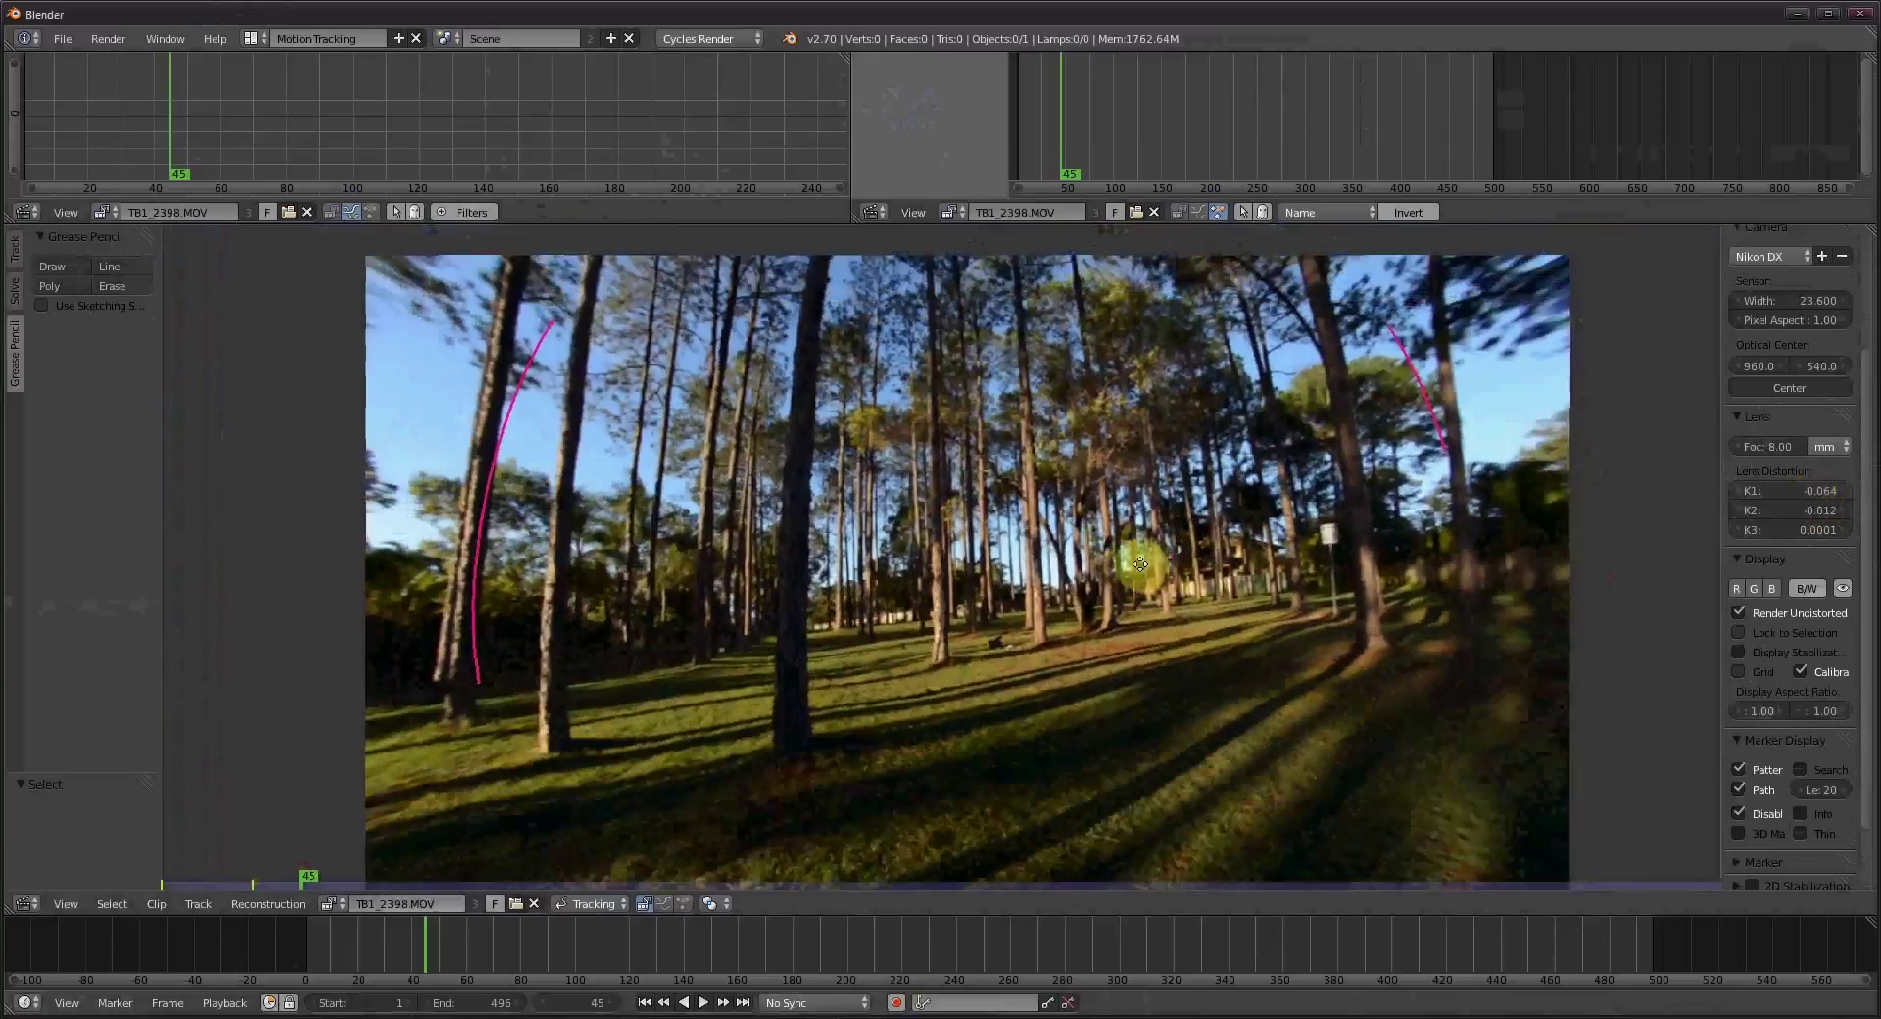
pyautogui.scroll(-1, 1153, 572)
pyautogui.scroll(1, 1232, 578)
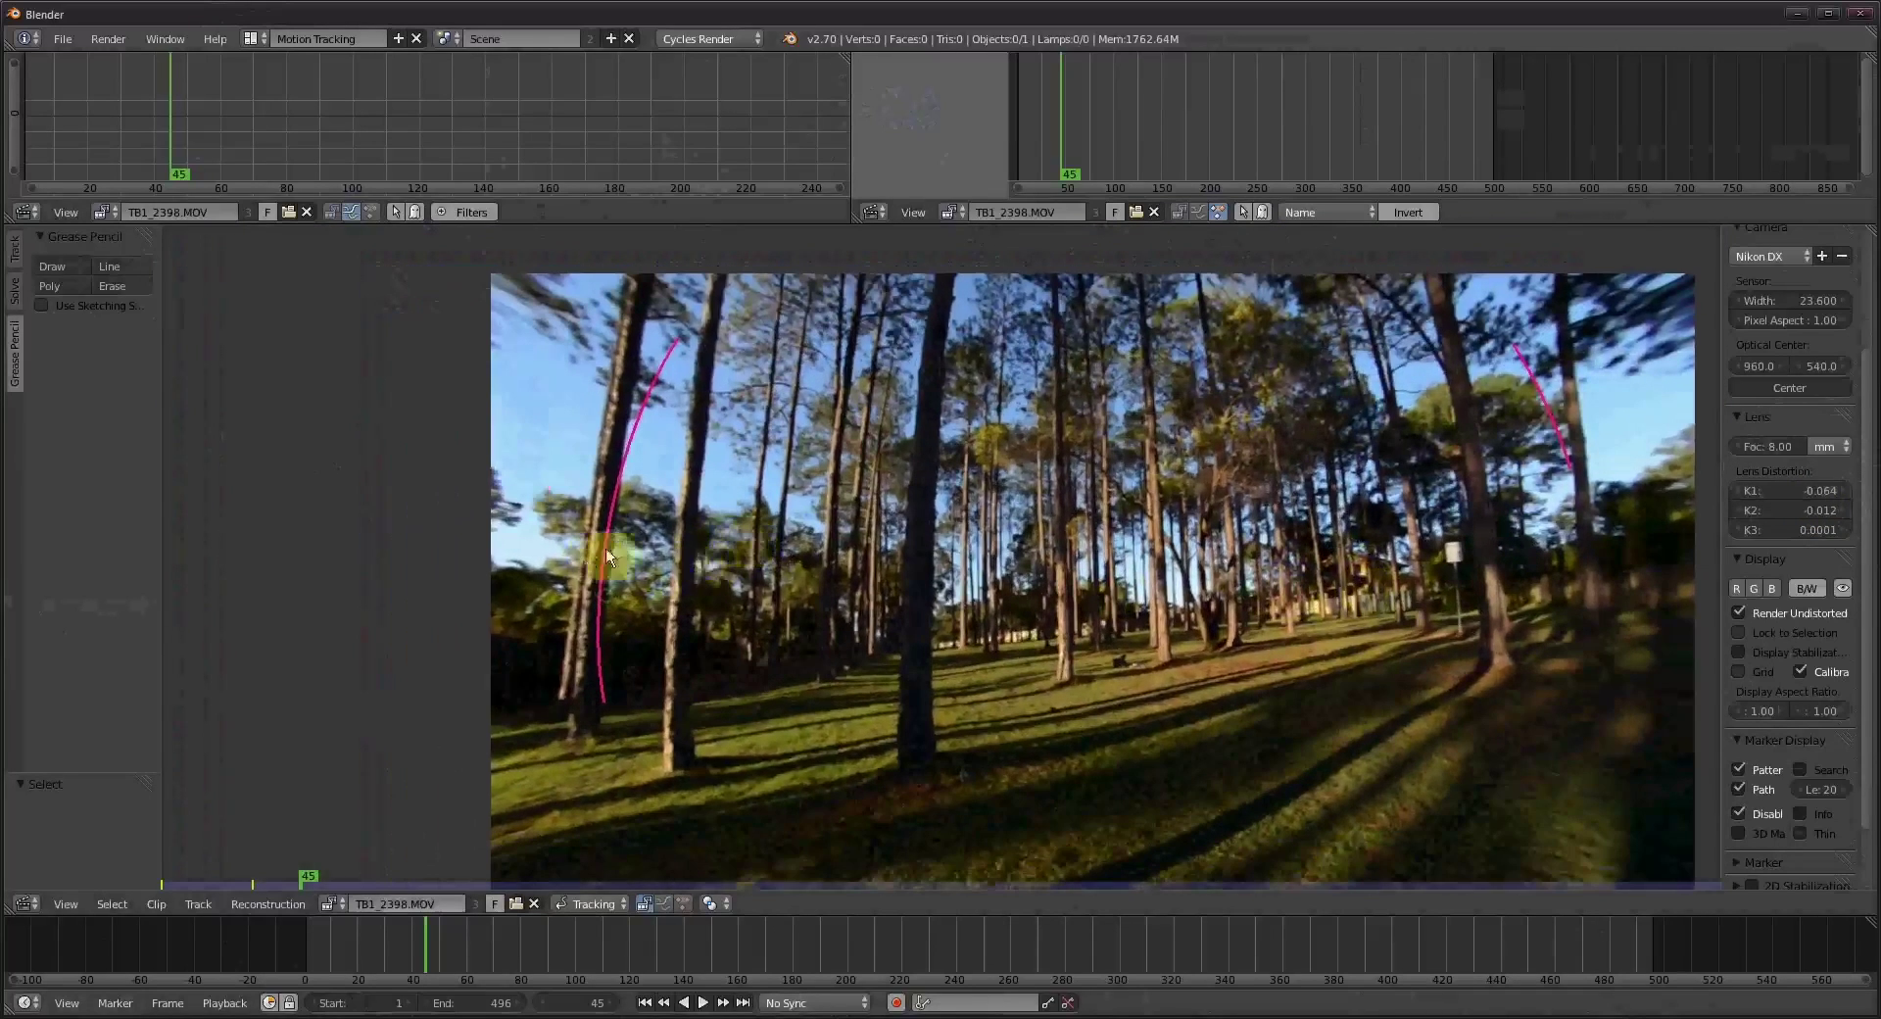
# Reset the K2 and K3 lens distortion values to 0.
pyautogui.moveTo(607, 556); pyautogui.dragTo(1093, 597, button='middle')
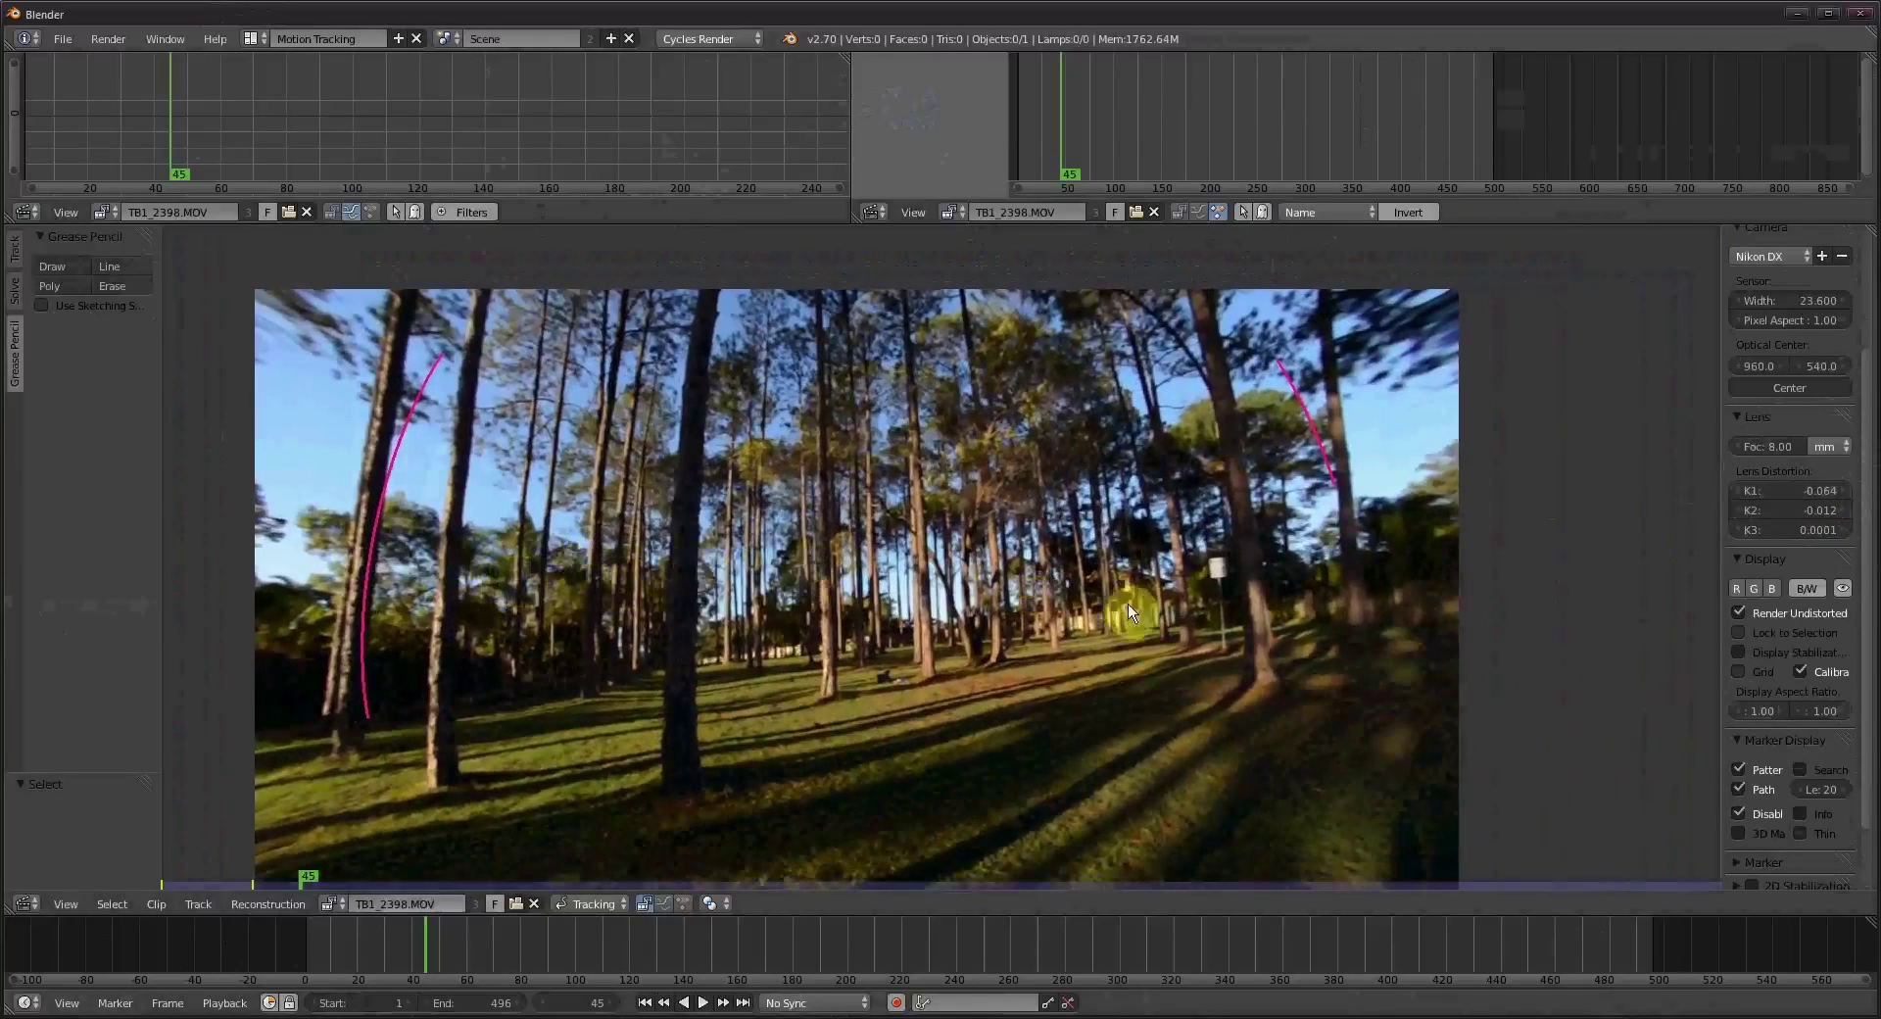
pyautogui.press('BackSpace')
pyautogui.click(1803, 509)
pyautogui.press('Return')
pyautogui.doubleClick(1818, 530)
pyautogui.write('0')
pyautogui.press('Return')
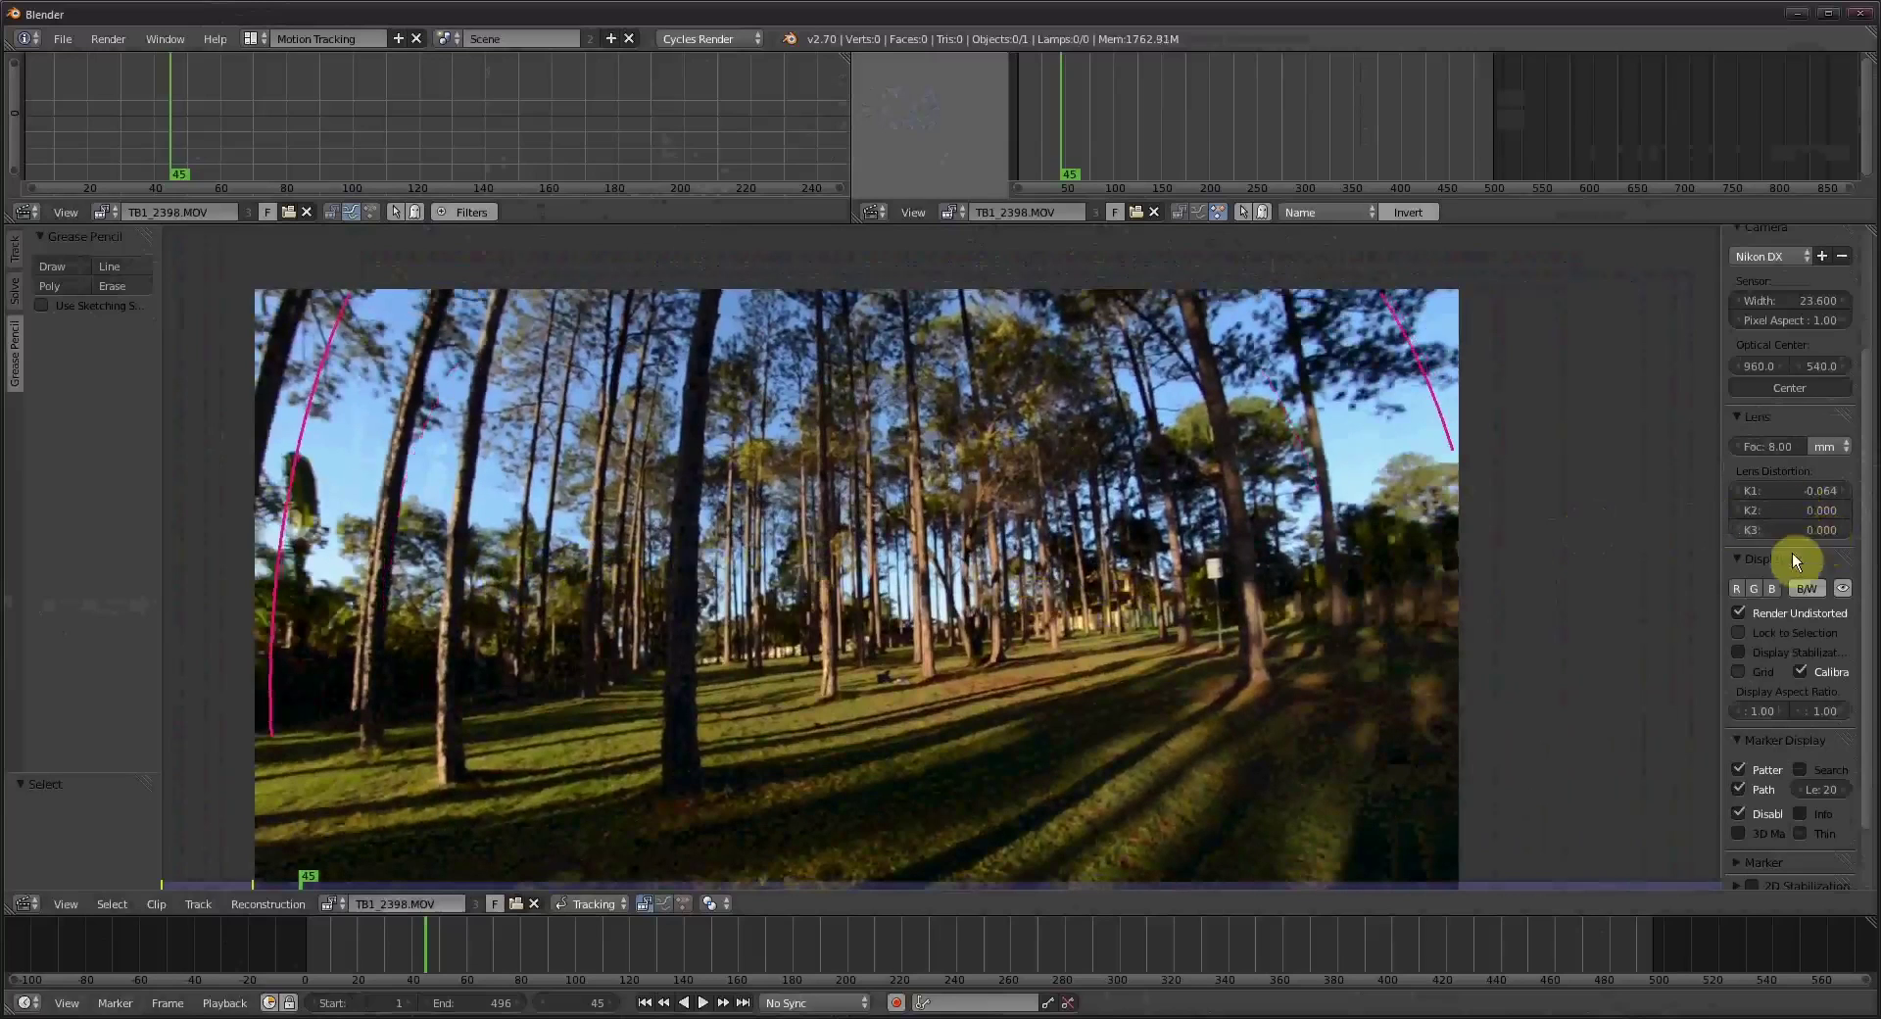
# Adjust K2 to -0.014 while watching the trunks in the undistorted preview.
pyautogui.moveTo(1804, 515)
pyautogui.mouseDown()
pyautogui.moveTo(1850, 515)
pyautogui.moveTo(1783, 515)
pyautogui.mouseUp()
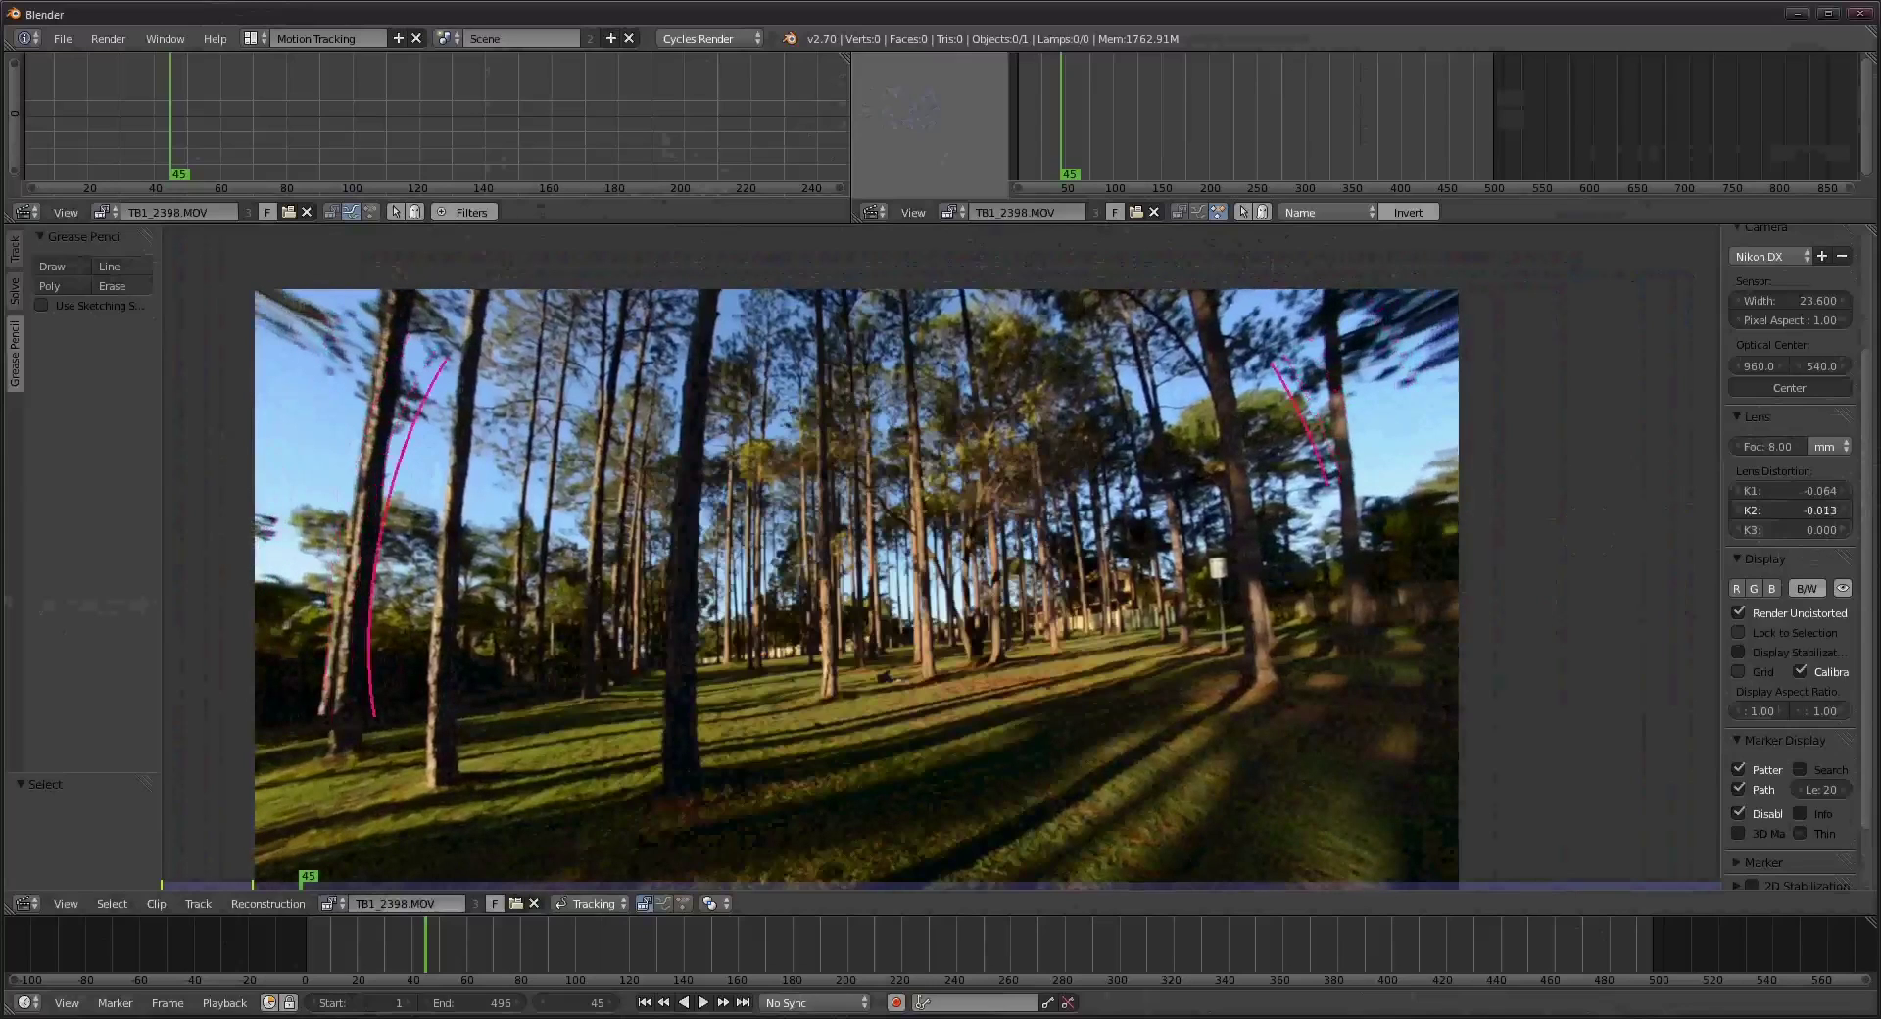
pyautogui.moveTo(1782, 515); pyautogui.dragTo(1782, 515)
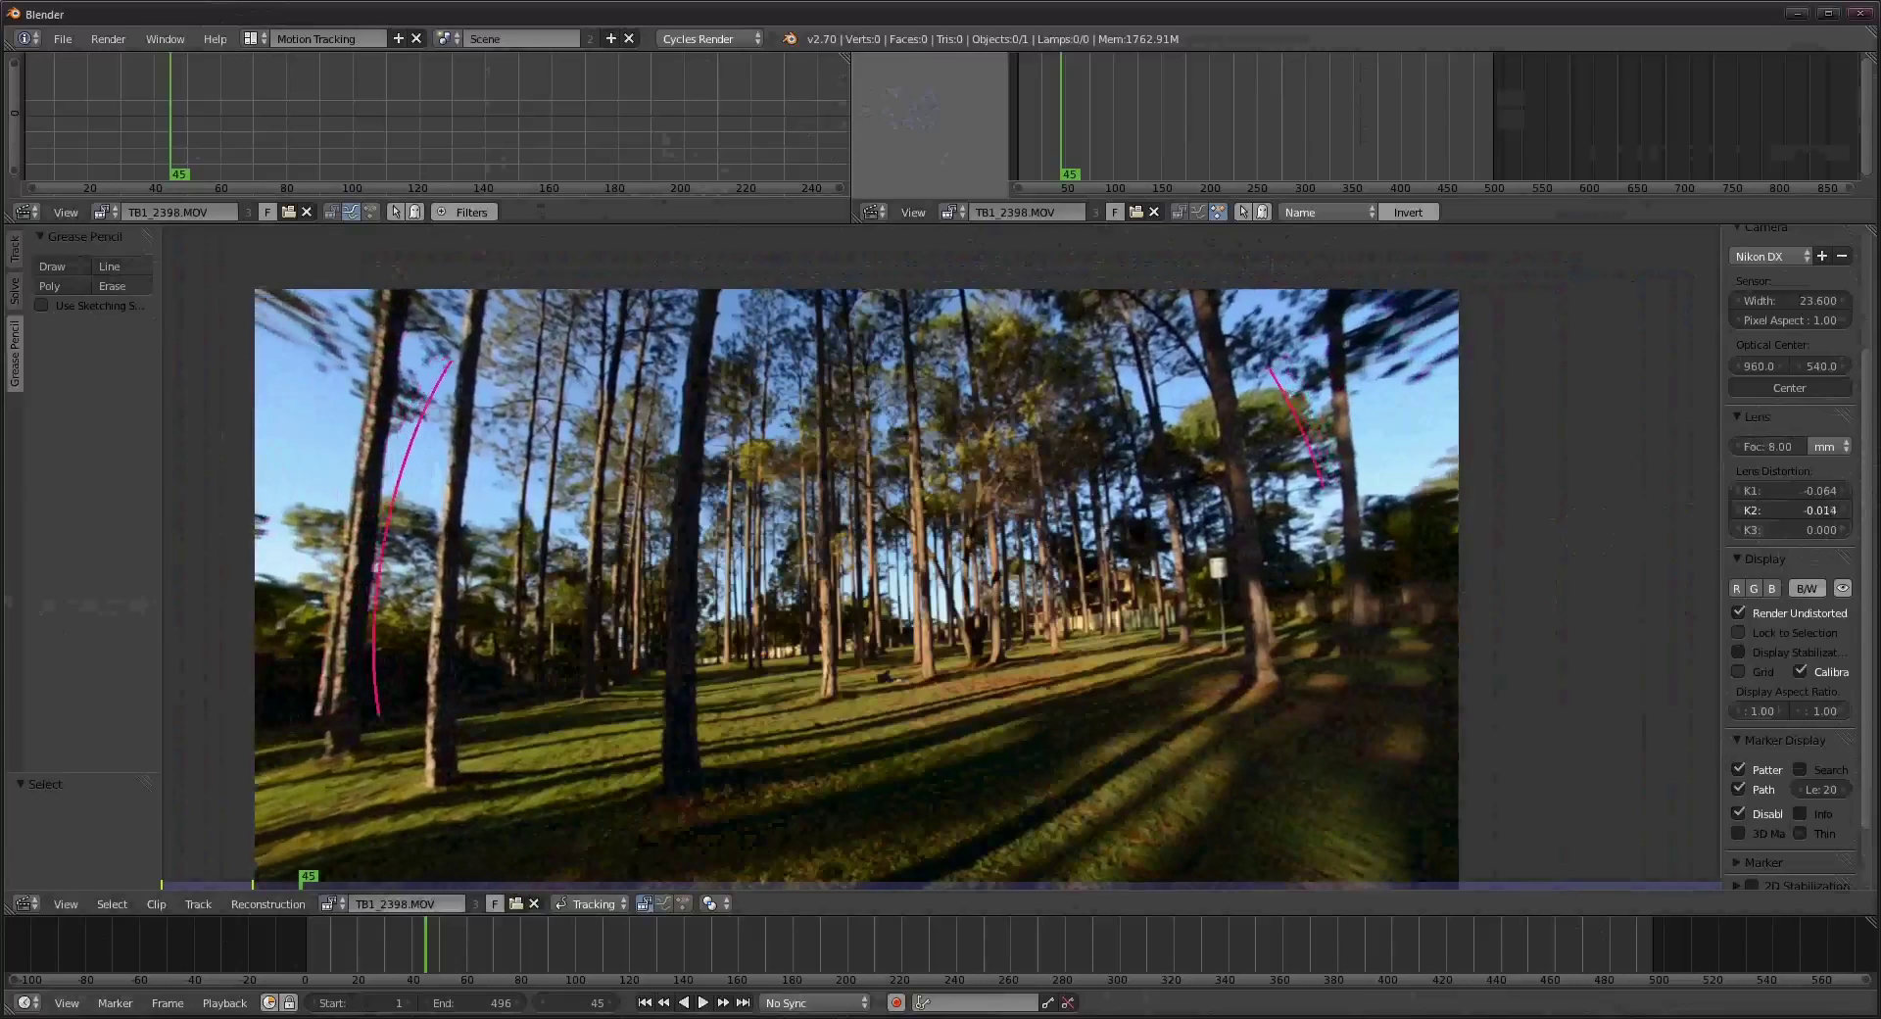
pyautogui.scroll(-2, 1101, 572)
pyautogui.scroll(2, 1107, 567)
pyautogui.scroll(-1, 1112, 558)
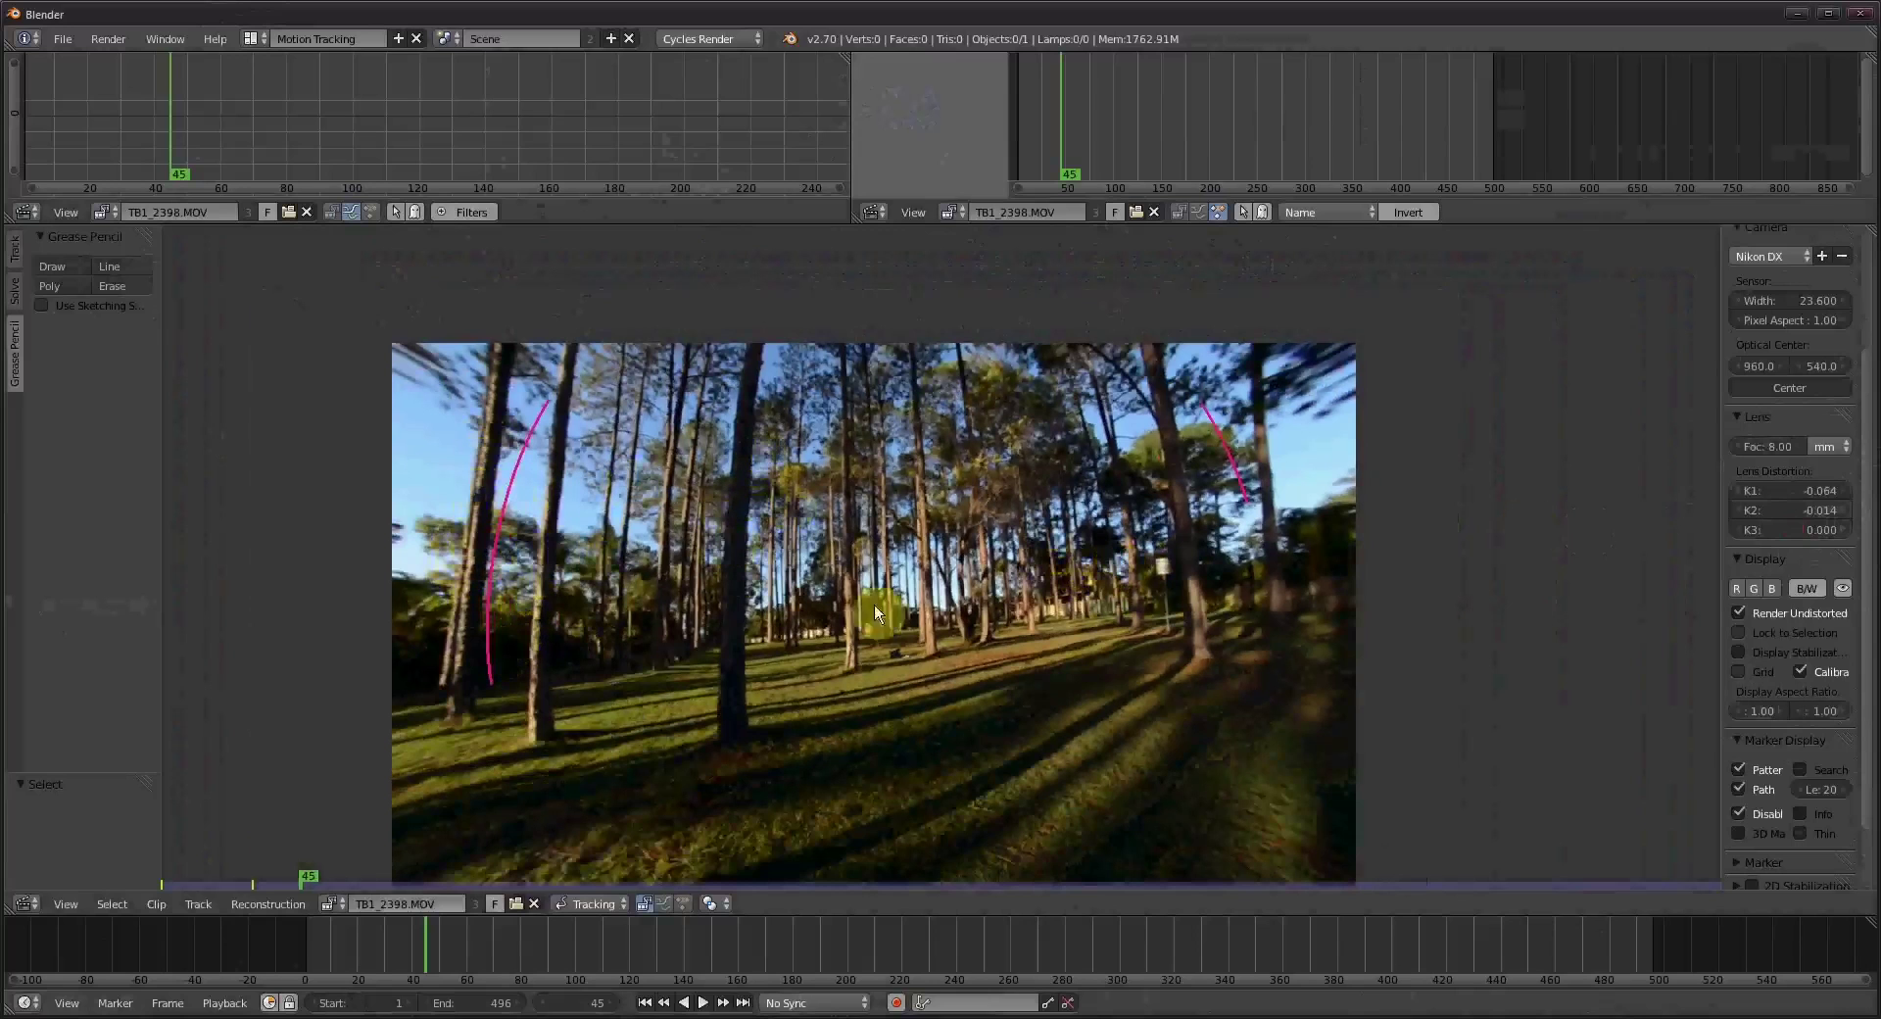
# Go to frame 361 and examine the trunks, ground and lower corners of the undistorted image for smearing.
pyautogui.moveTo(762, 943); pyautogui.dragTo(1284, 956)
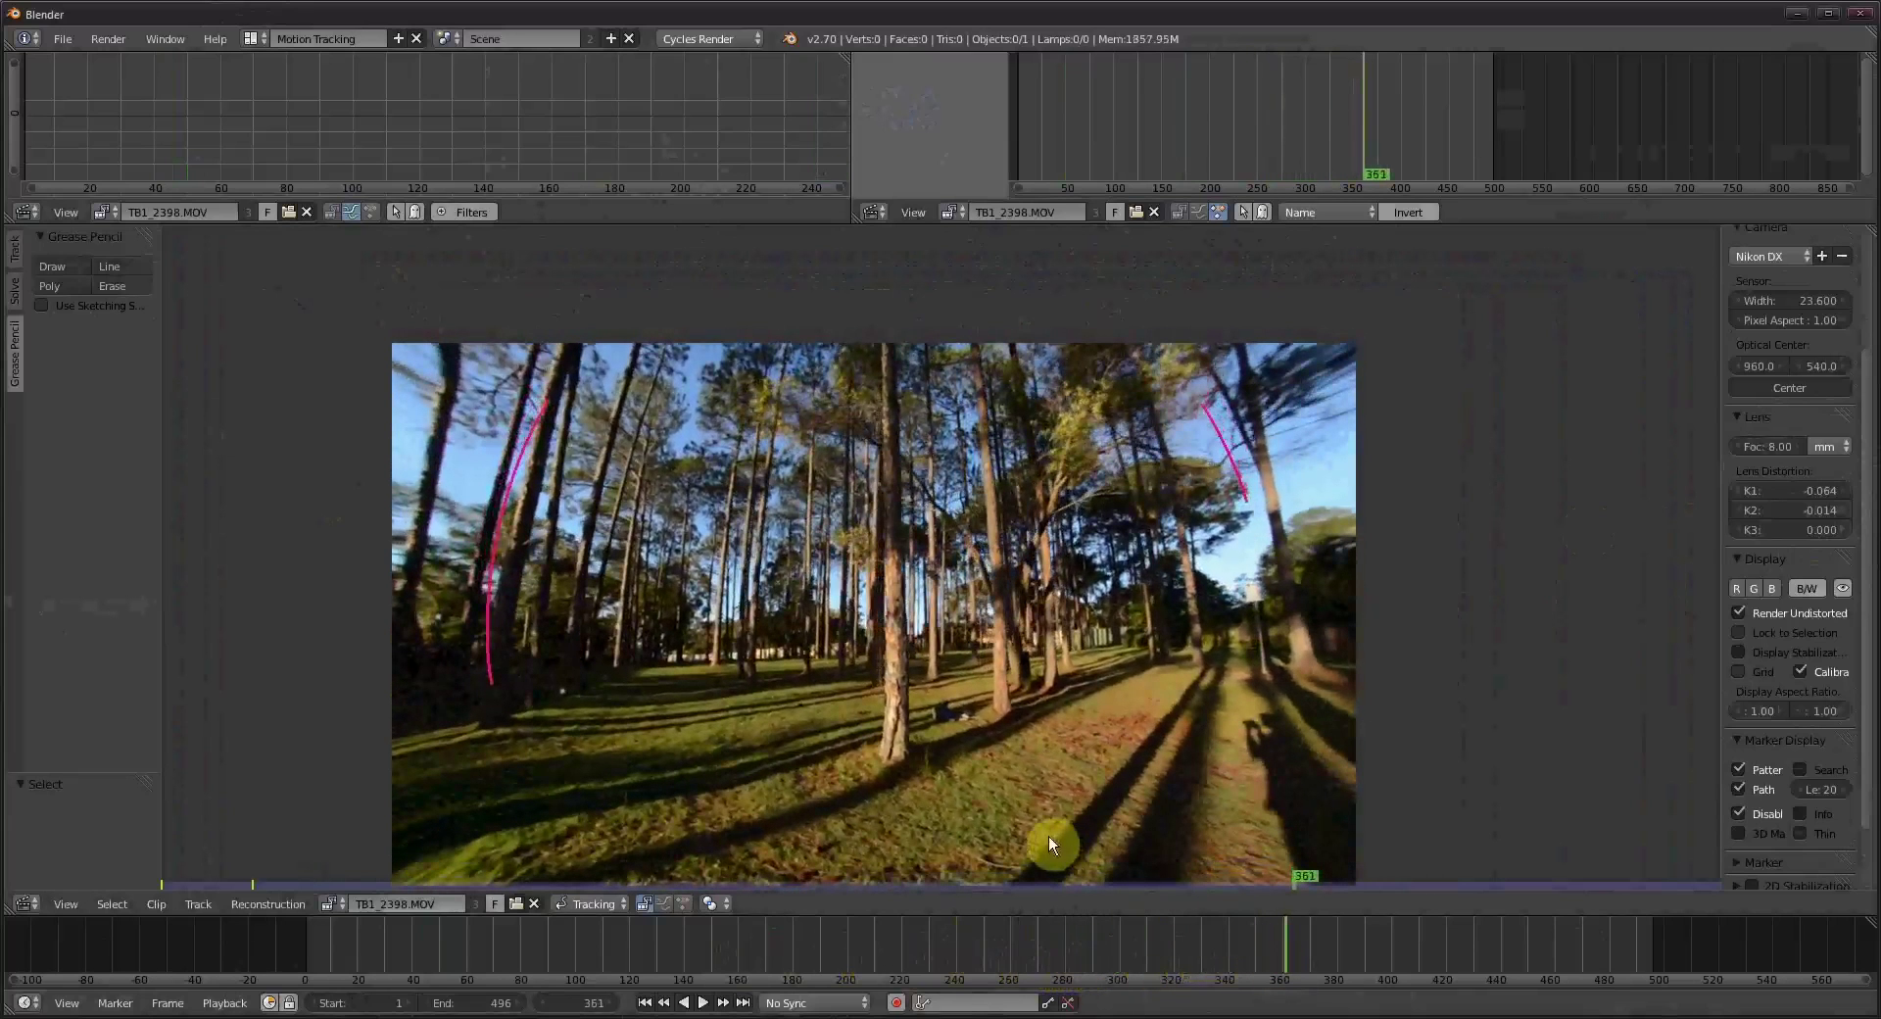
pyautogui.moveTo(1048, 837); pyautogui.dragTo(1166, 715, button='middle')
pyautogui.scroll(3, 529, 733)
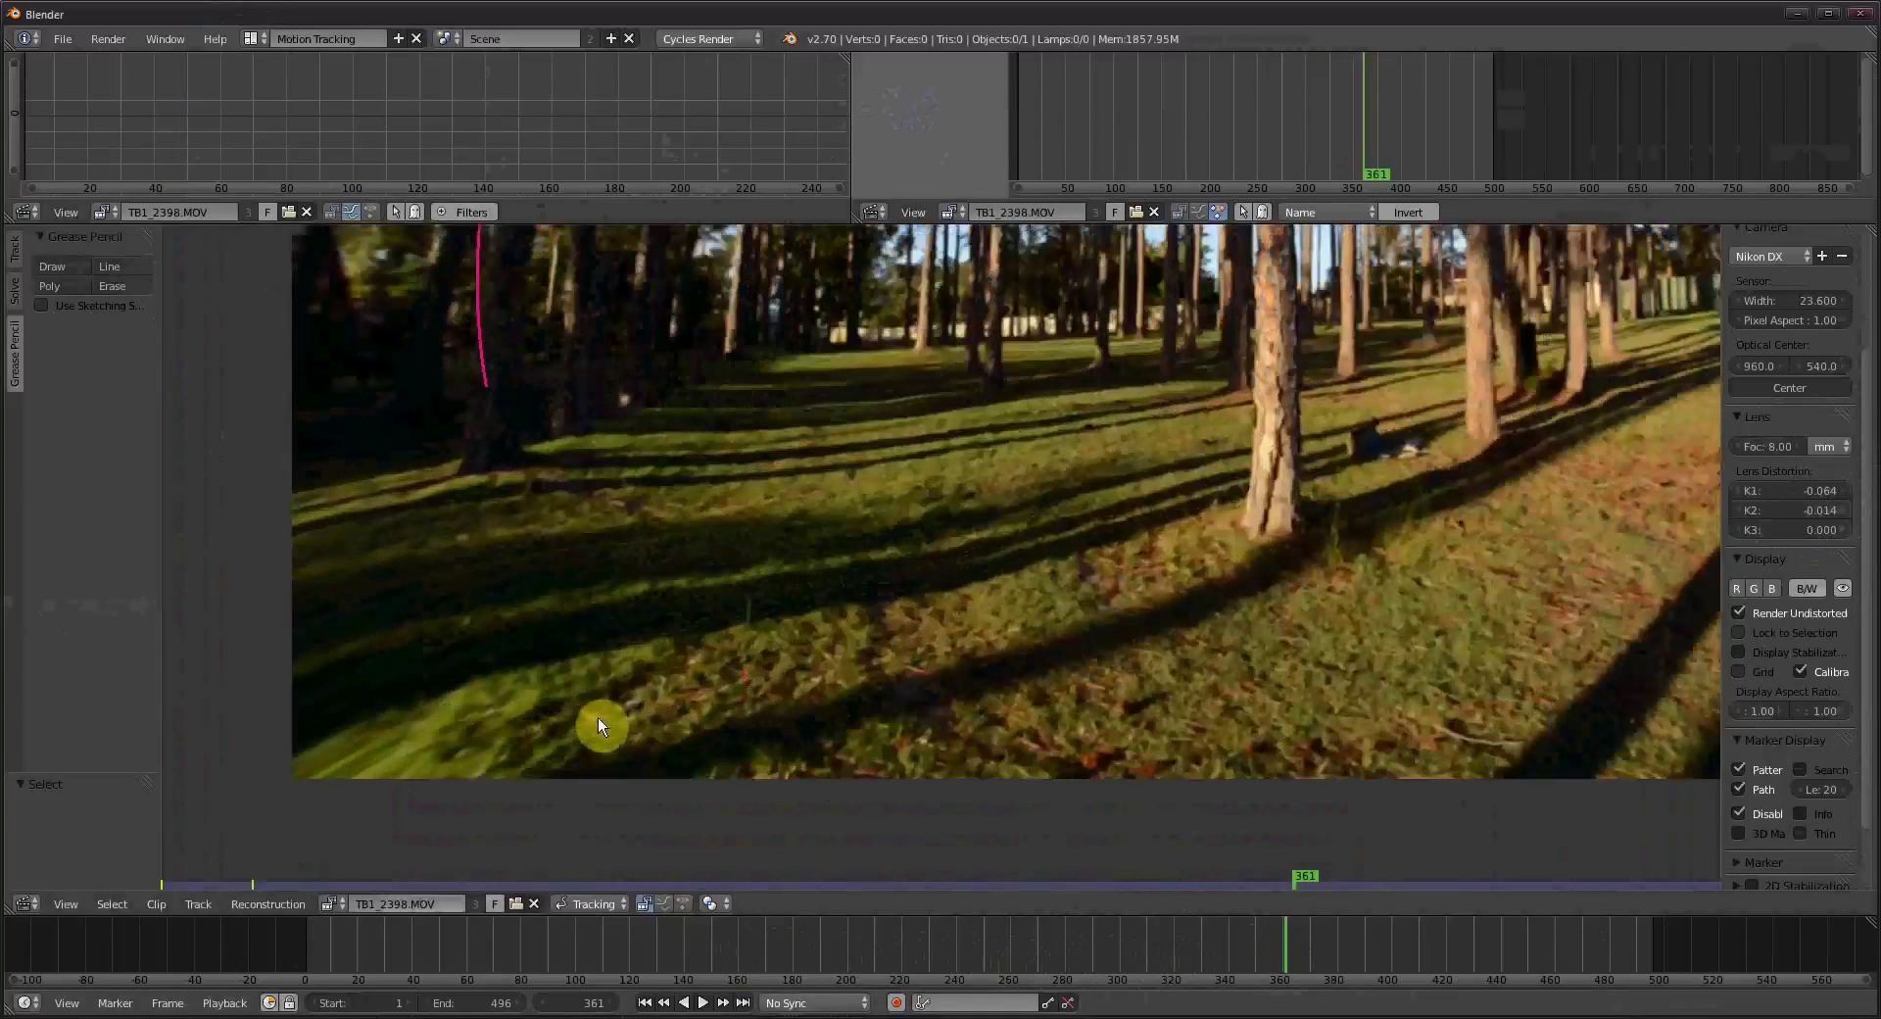
pyautogui.moveTo(597, 727); pyautogui.dragTo(617, 824, button='middle')
pyautogui.scroll(2, 519, 735)
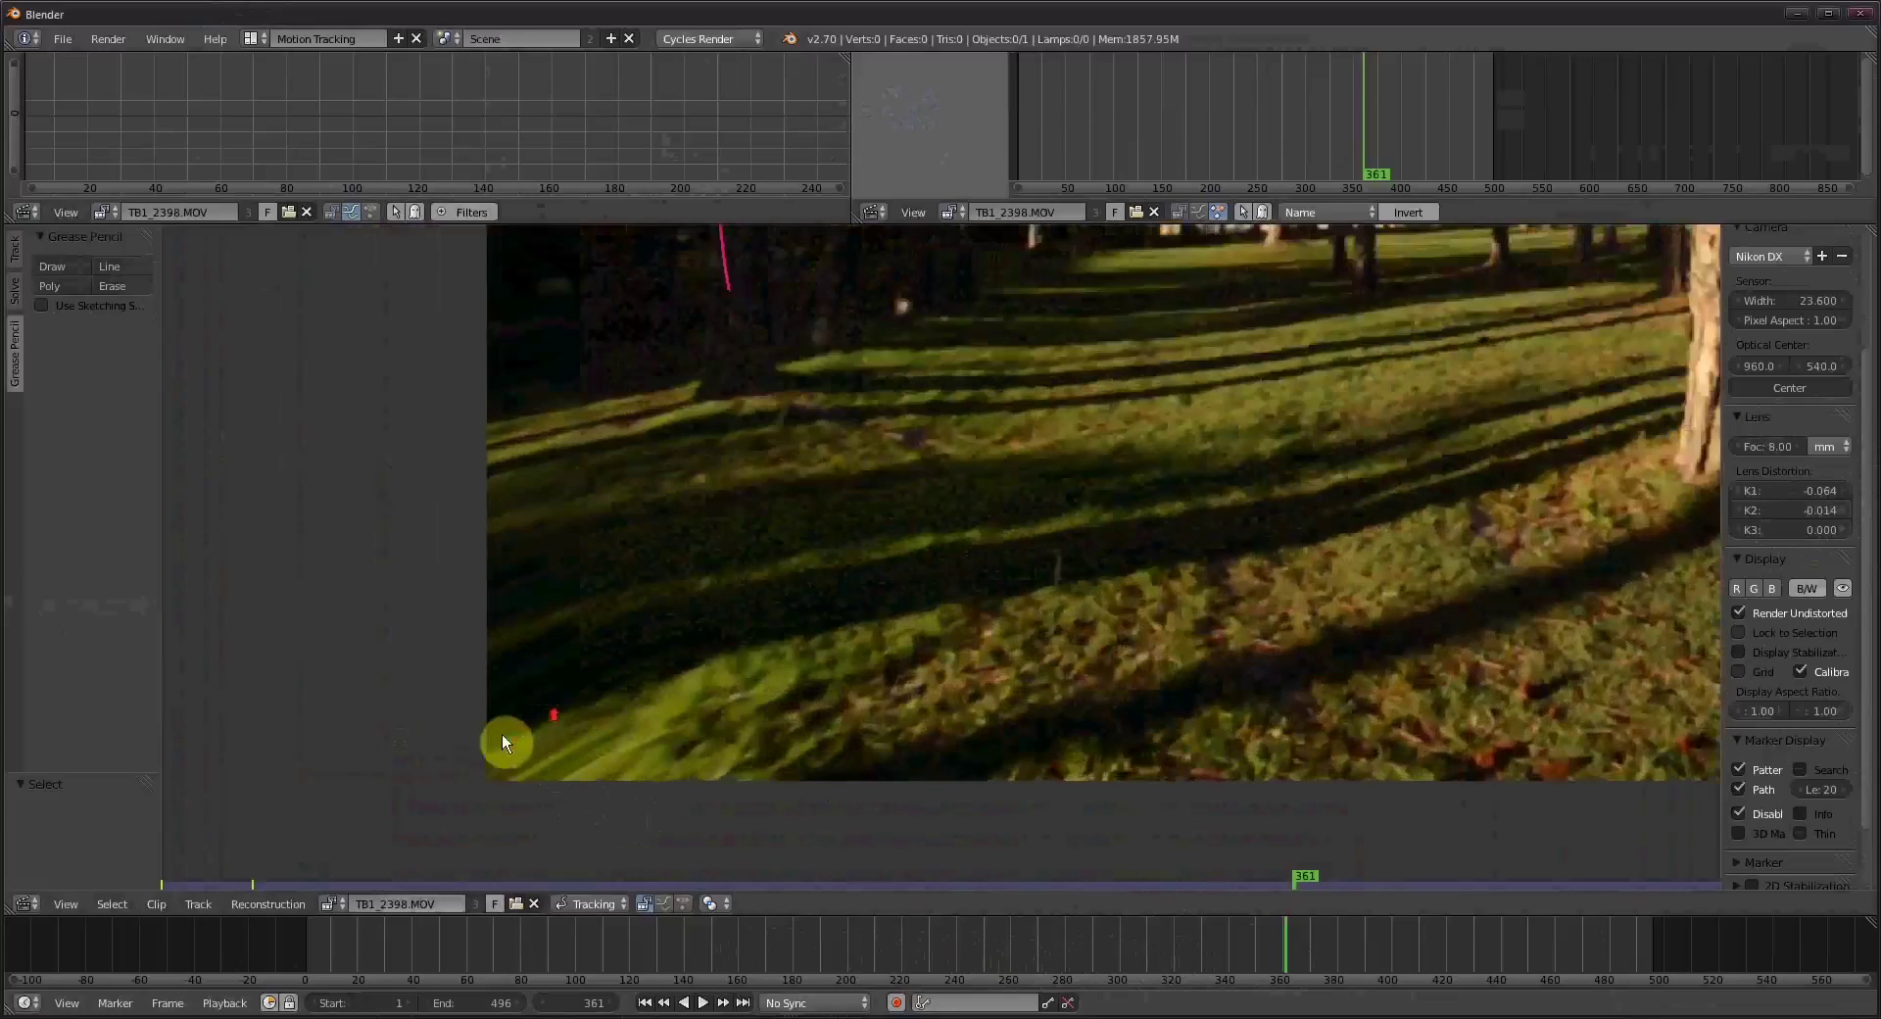
pyautogui.moveTo(503, 742); pyautogui.dragTo(810, 692, button='middle')
pyautogui.scroll(2, 828, 549)
pyautogui.moveTo(828, 509); pyautogui.dragTo(932, 574, button='middle')
pyautogui.scroll(-2, 1125, 579)
pyautogui.moveTo(1125, 579); pyautogui.dragTo(895, 453, button='middle')
pyautogui.scroll(-2, 894, 453)
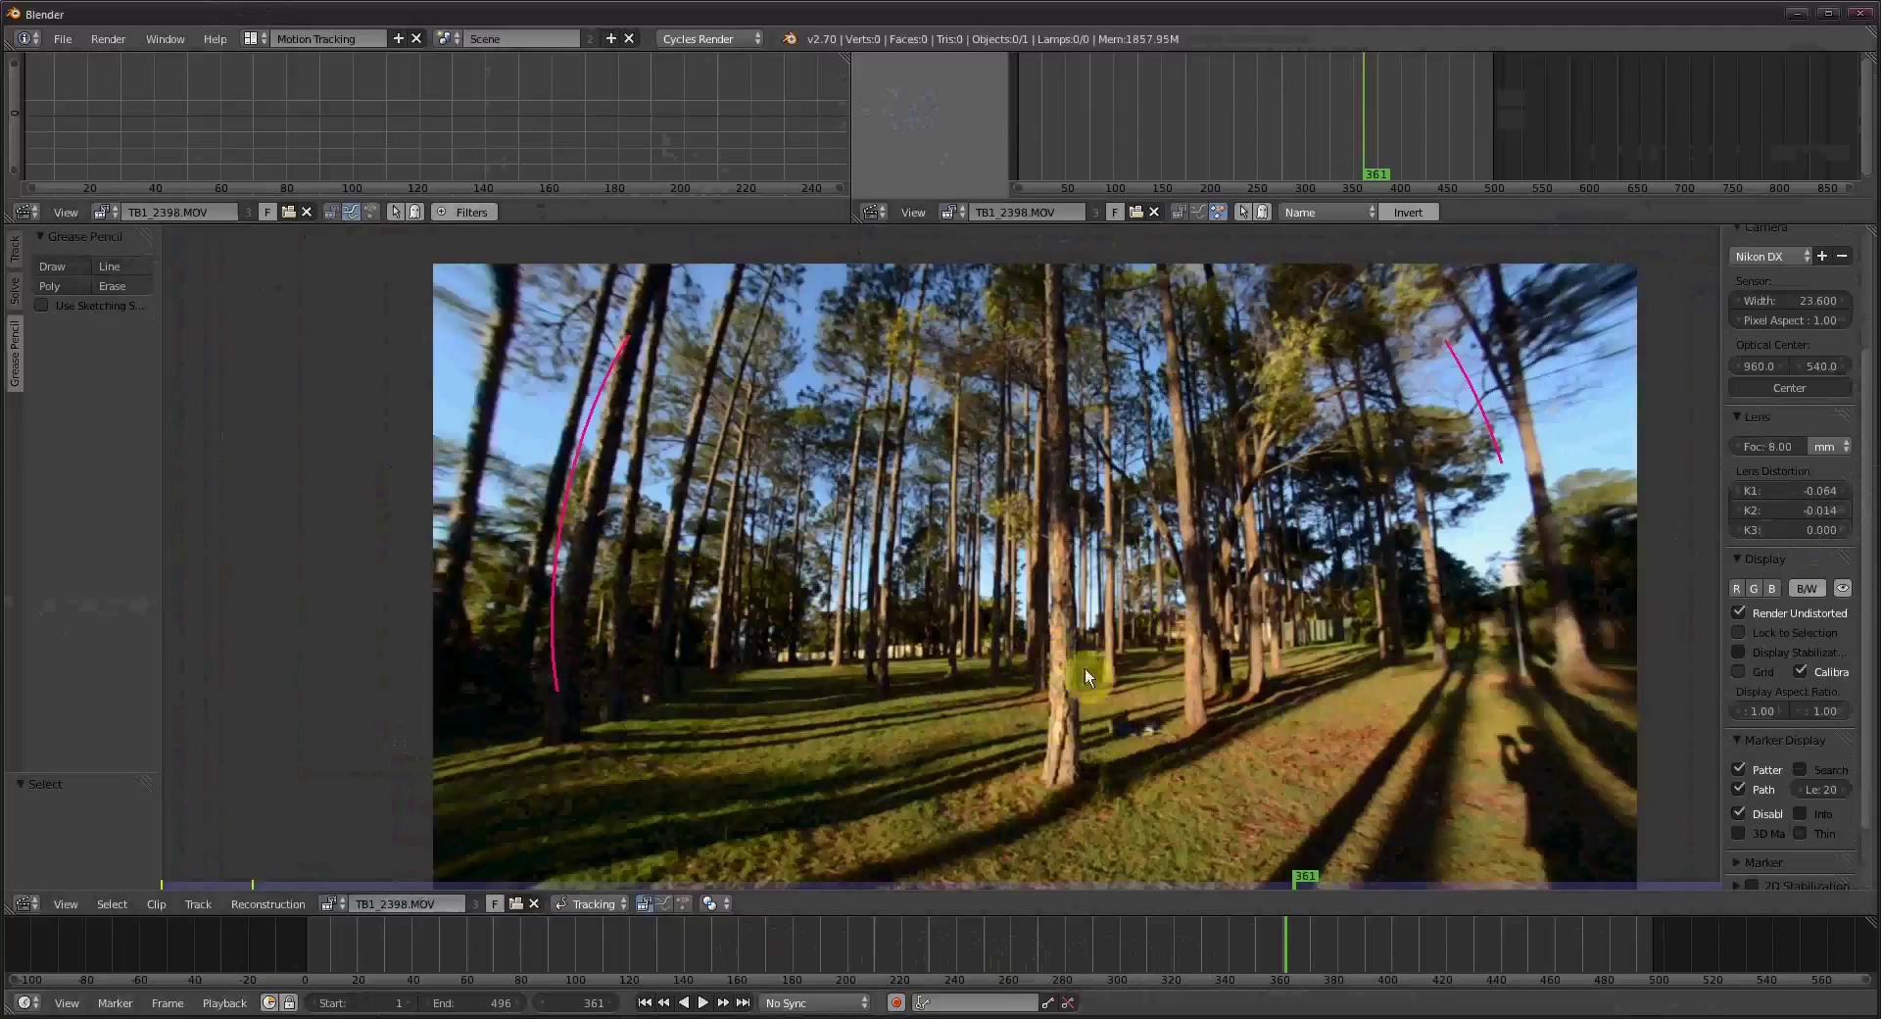
pyautogui.moveTo(1165, 727); pyautogui.dragTo(1103, 717, button='middle')
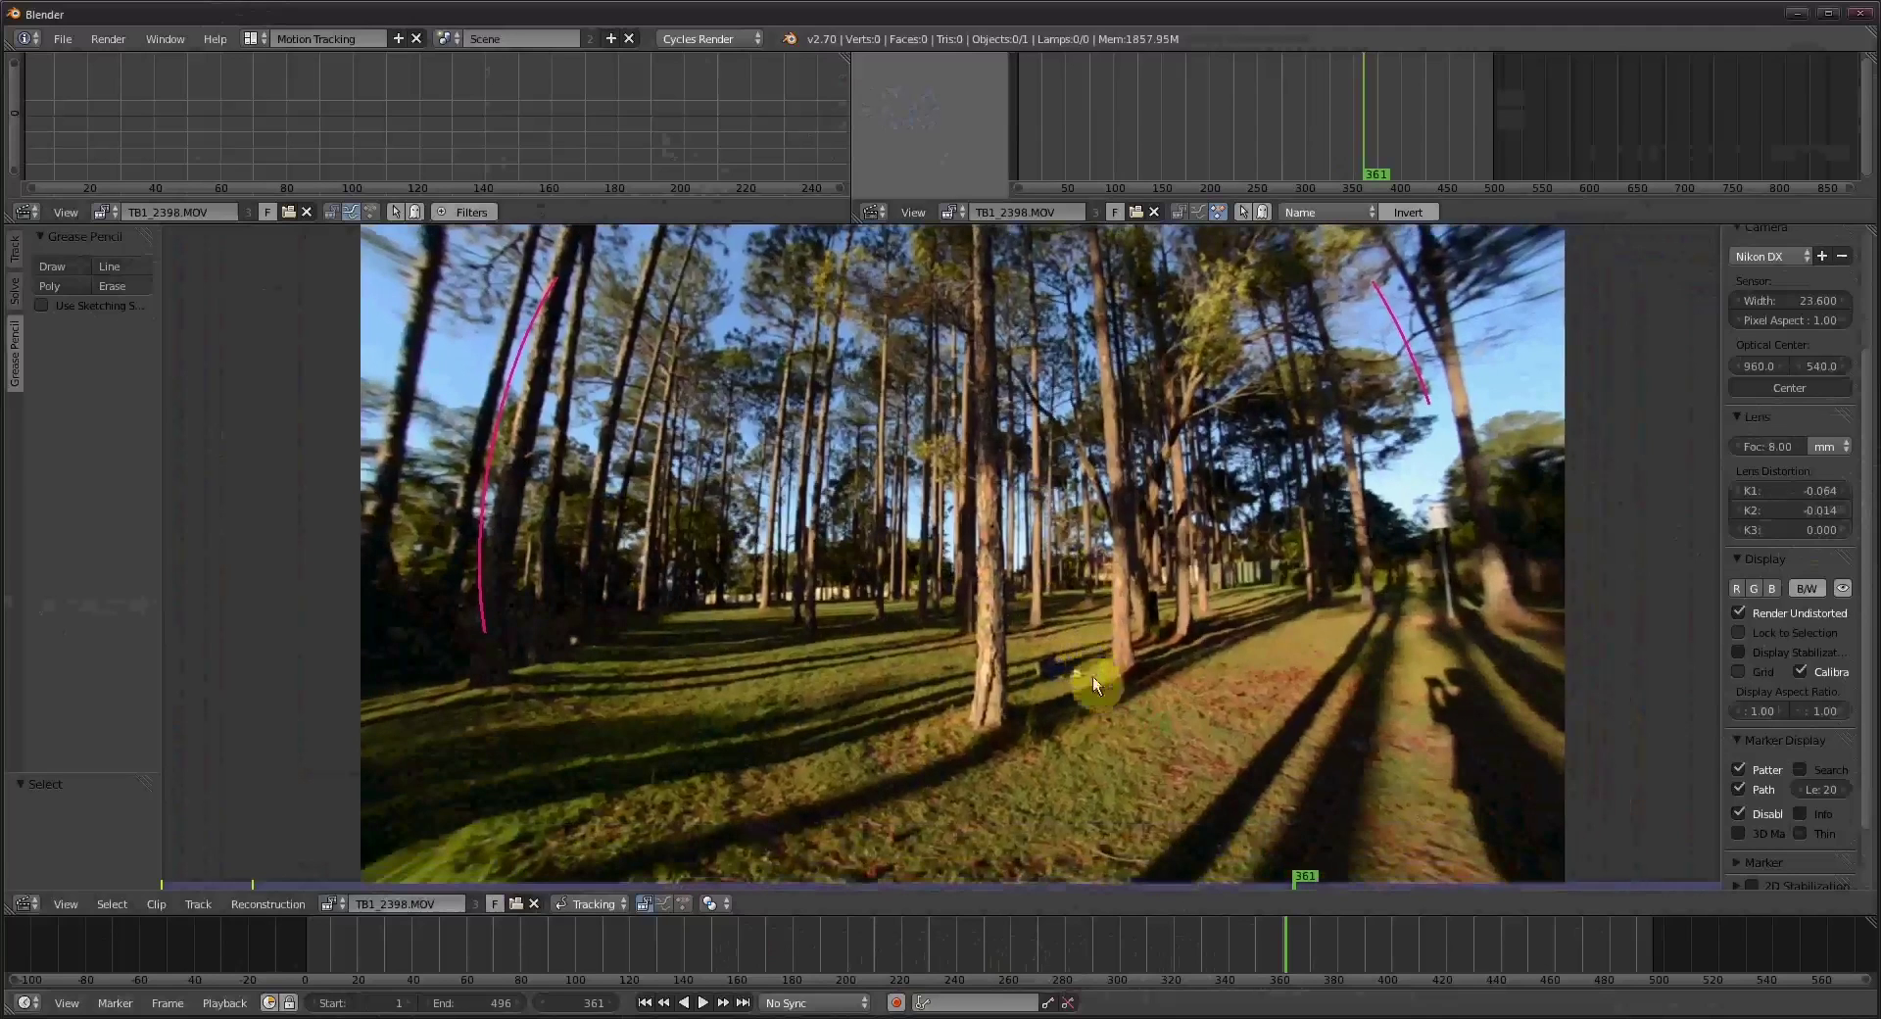
# Move to frame 460 and reset K2 to 0.
pyautogui.hotkey('alt', 'a')
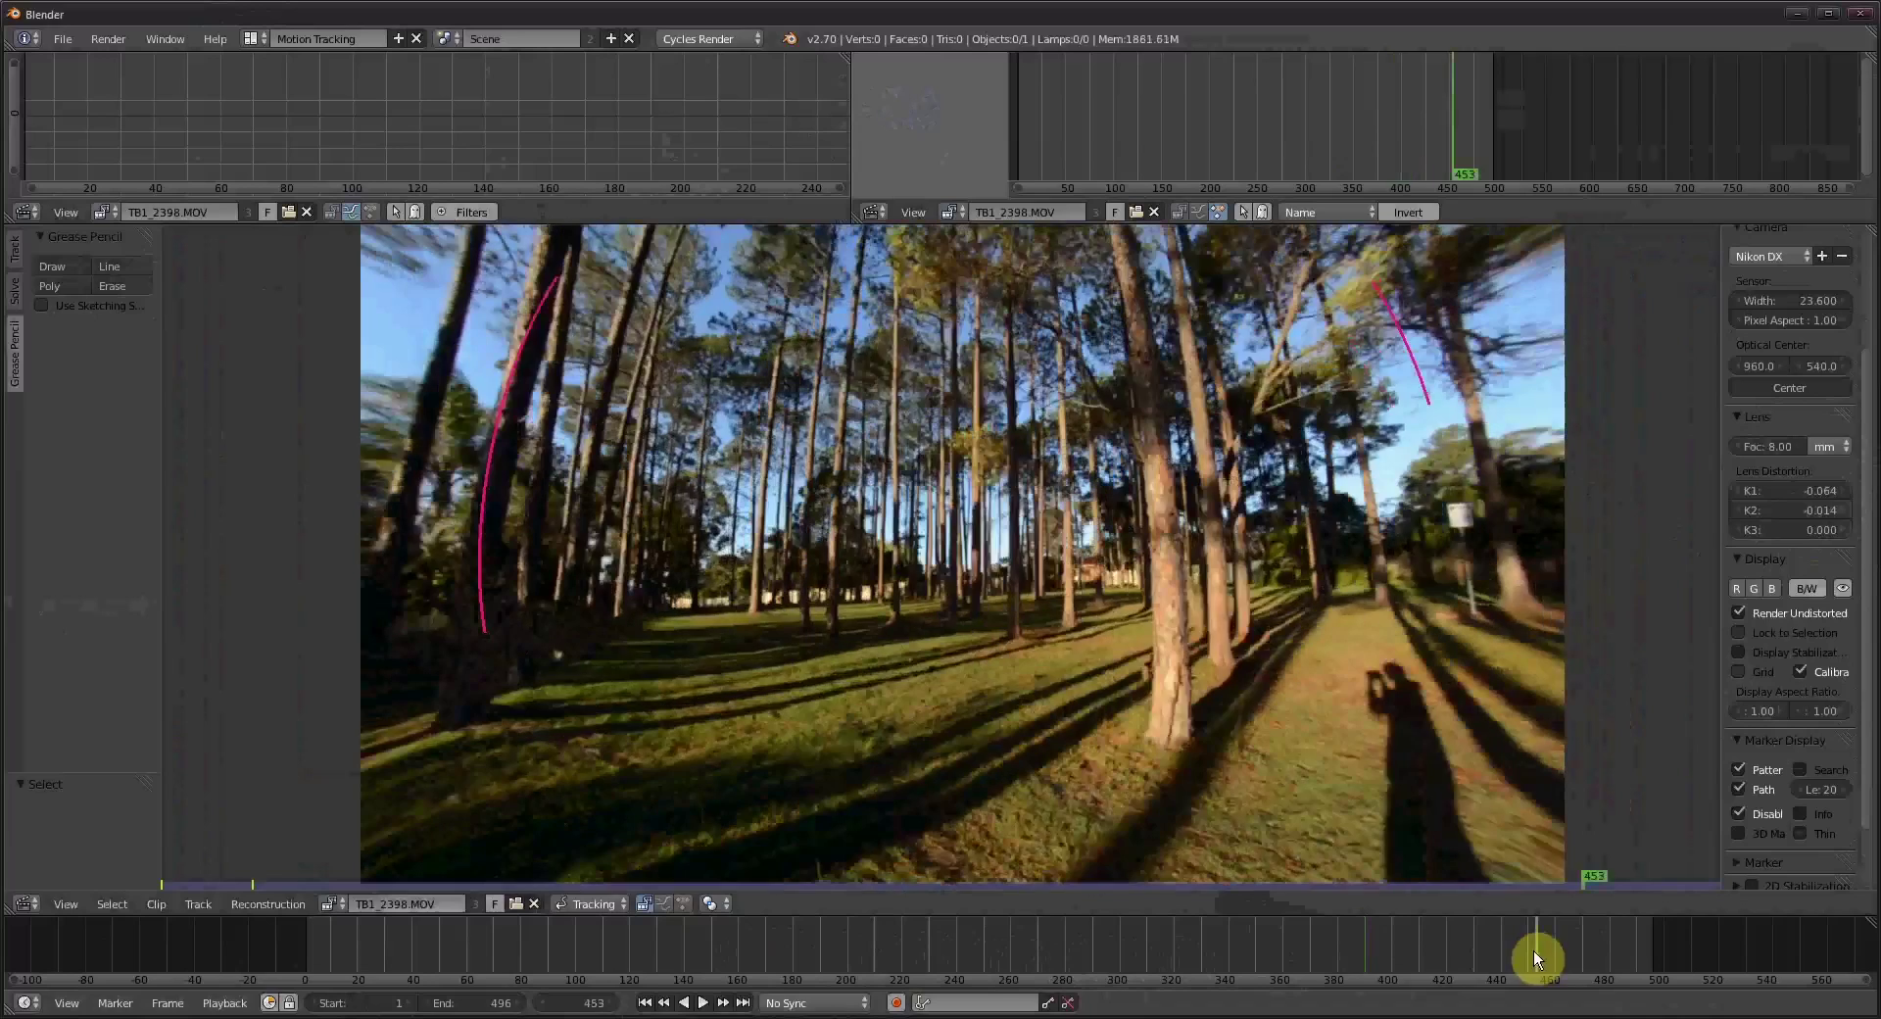
pyautogui.moveTo(1567, 944)
pyautogui.mouseDown()
pyautogui.moveTo(539, 931)
pyautogui.moveTo(464, 991)
pyautogui.moveTo(336, 990)
pyautogui.moveTo(538, 927)
pyautogui.moveTo(654, 992)
pyautogui.moveTo(898, 989)
pyautogui.moveTo(1319, 938)
pyautogui.moveTo(1557, 948)
pyautogui.mouseUp()
pyautogui.scroll(-1, 763, 821)
pyautogui.click(1807, 508)
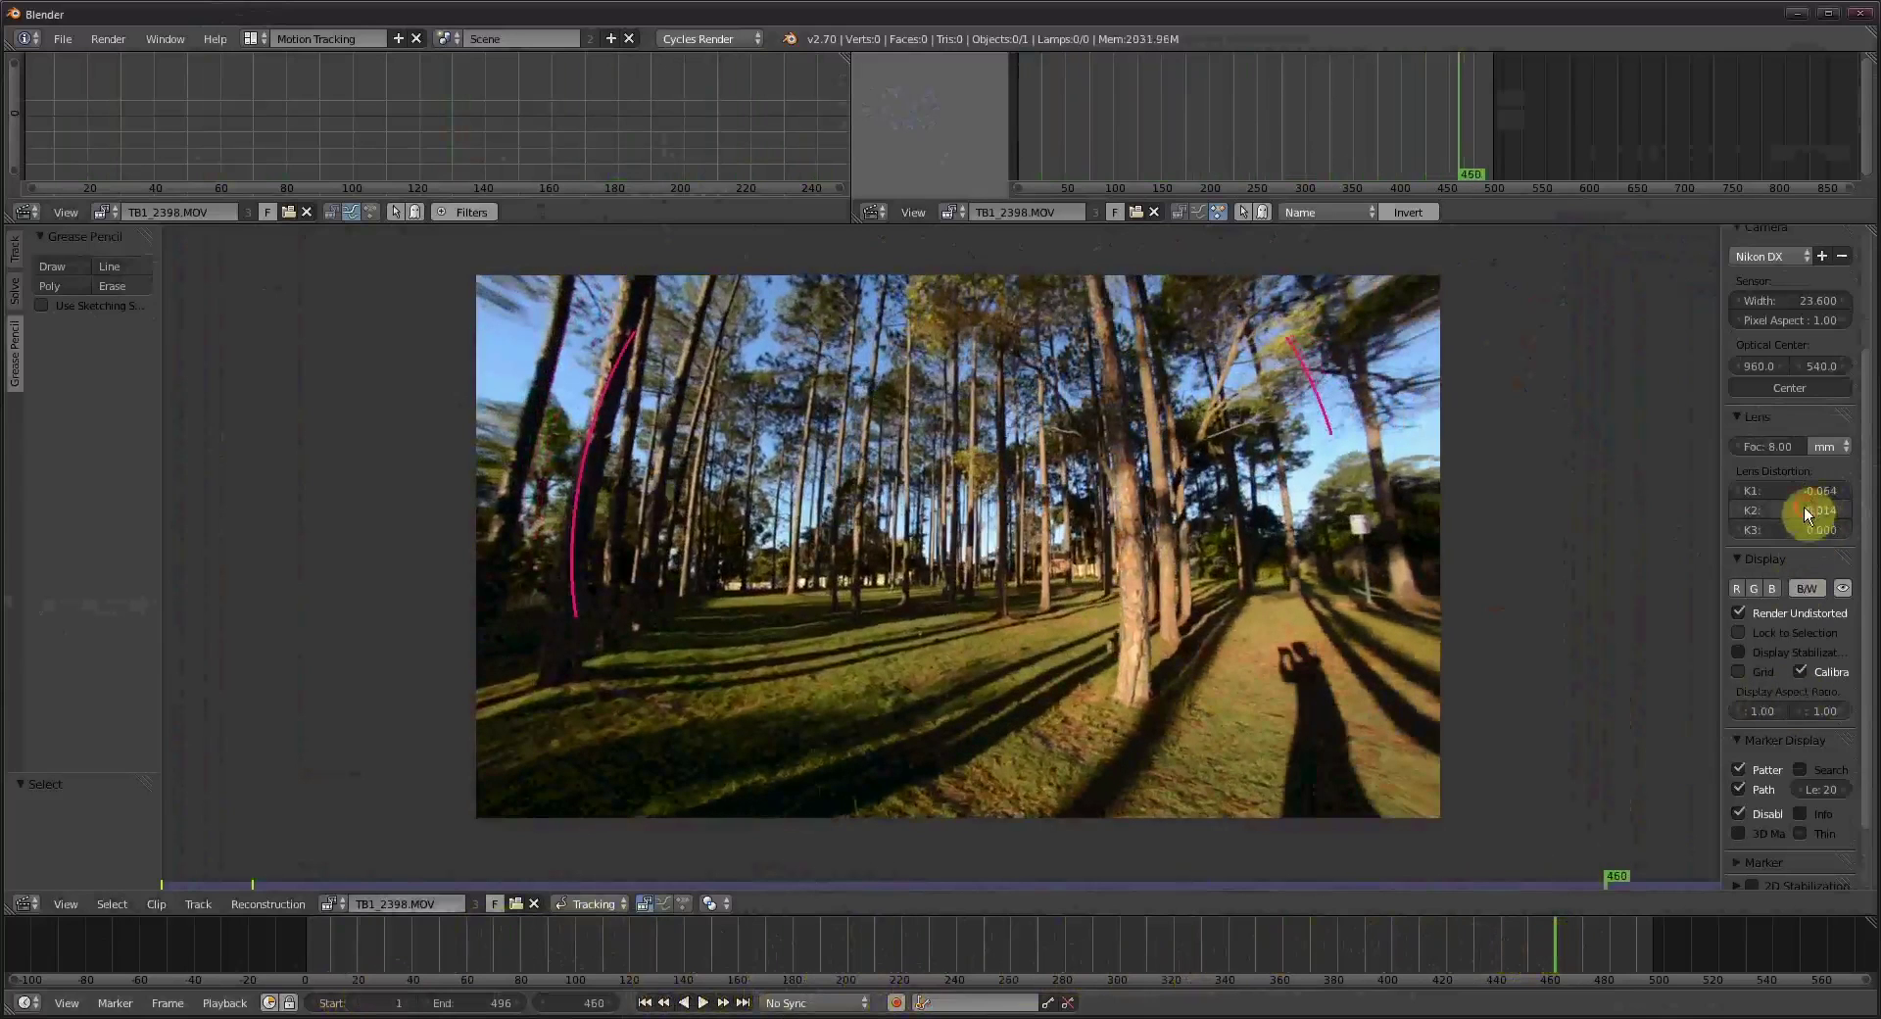
pyautogui.write('0')
pyautogui.press('Return')
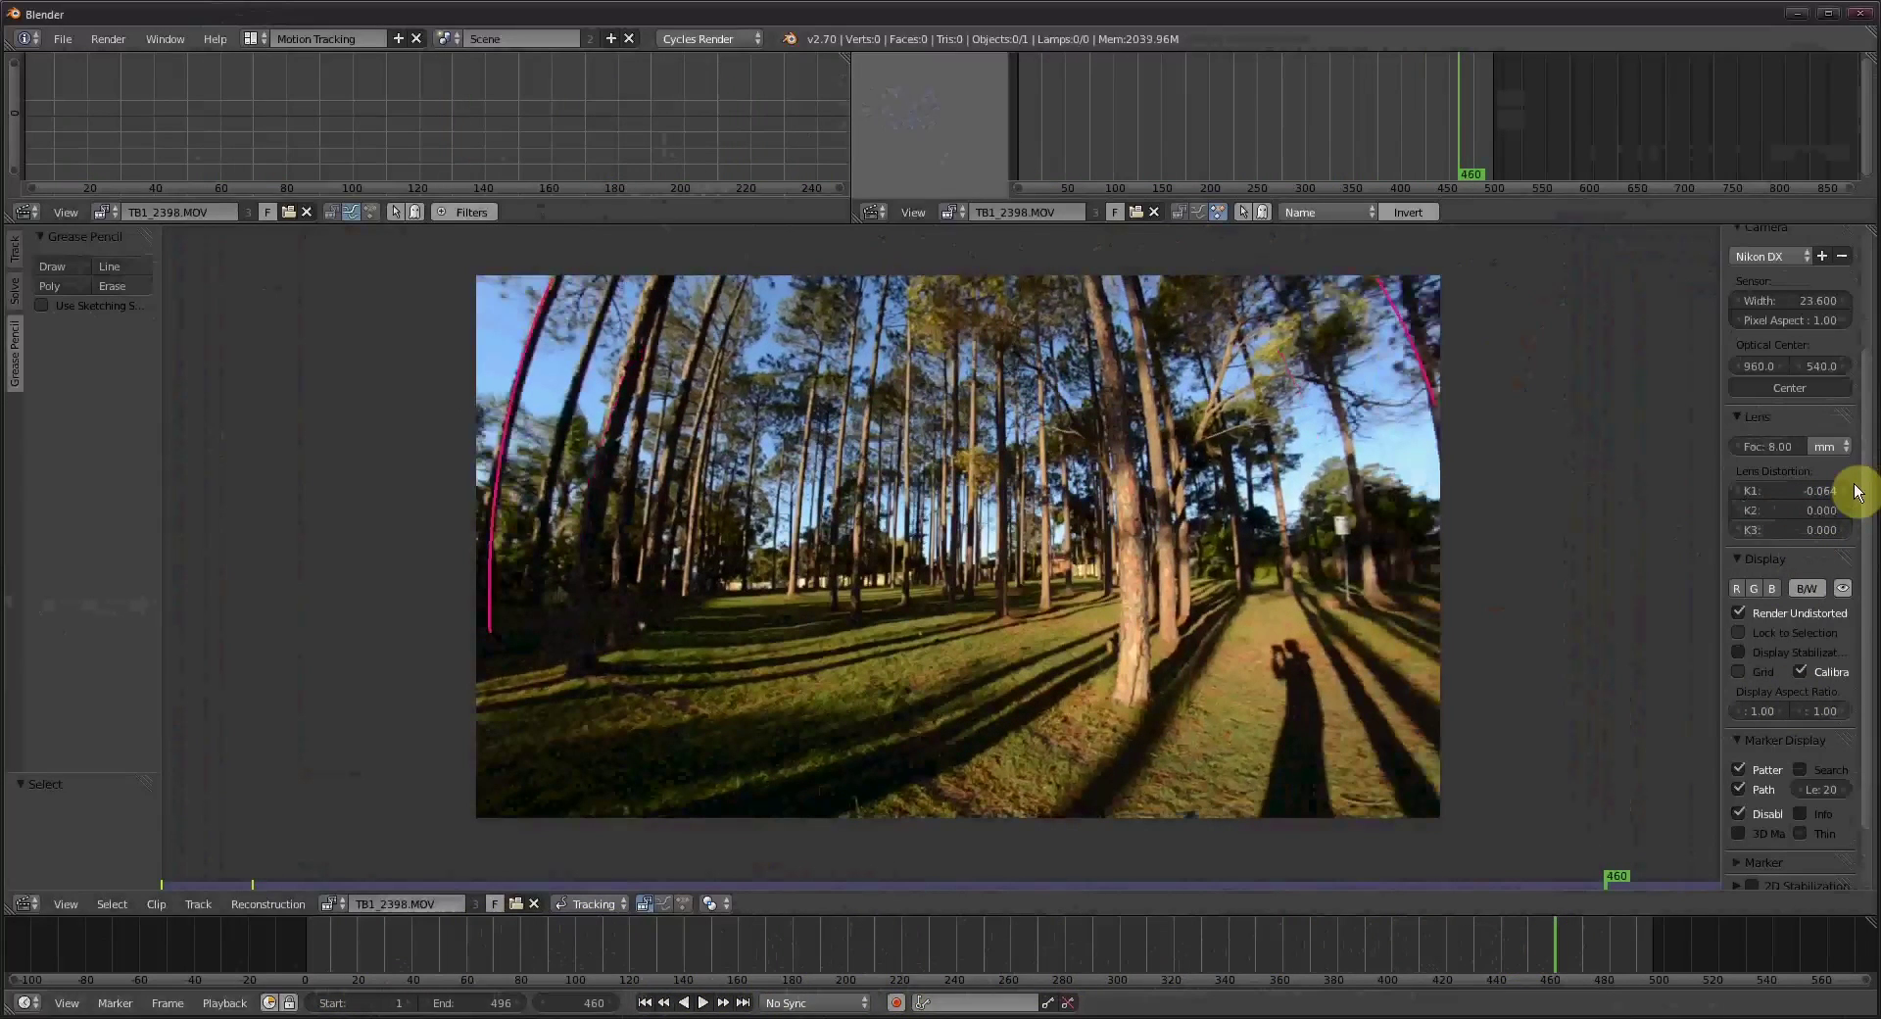
# Set K1 to -0.156 and turn off the calibration option for the grease pencil strokes.
pyautogui.moveTo(1822, 494); pyautogui.dragTo(1626, 494)
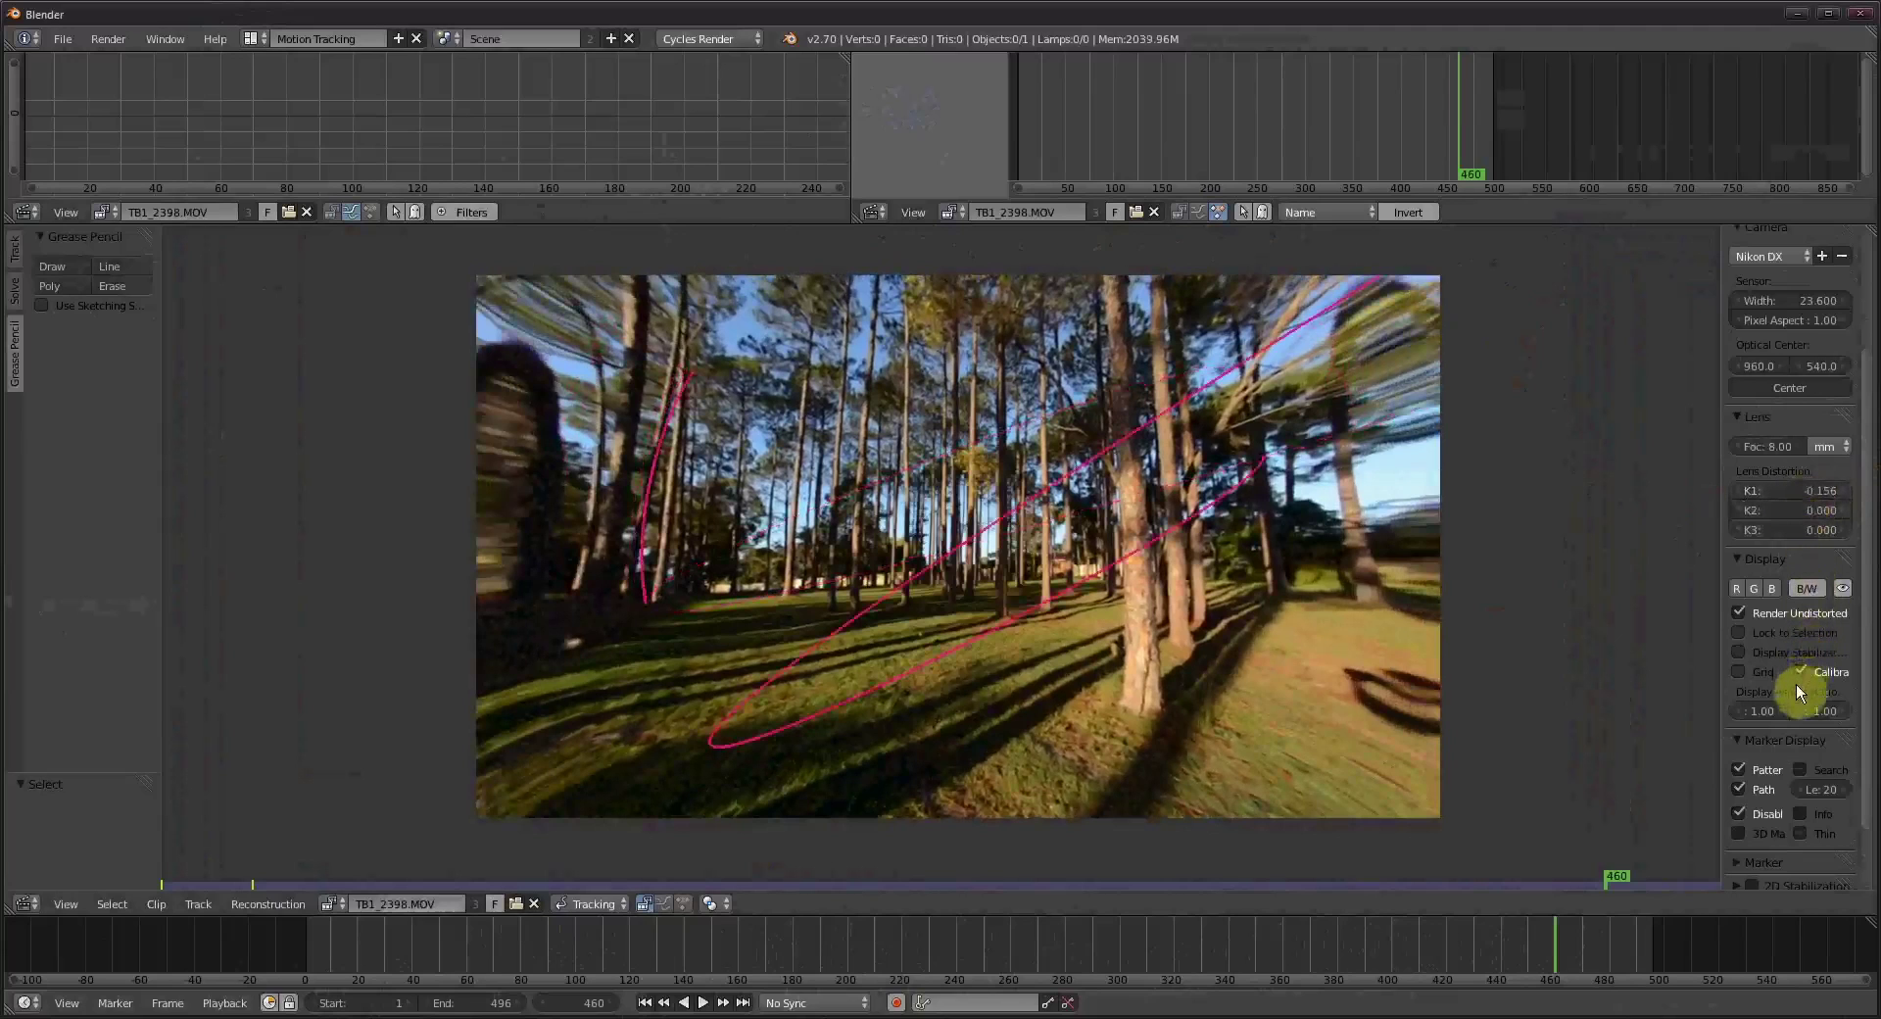
pyautogui.scroll(-1, 1795, 684)
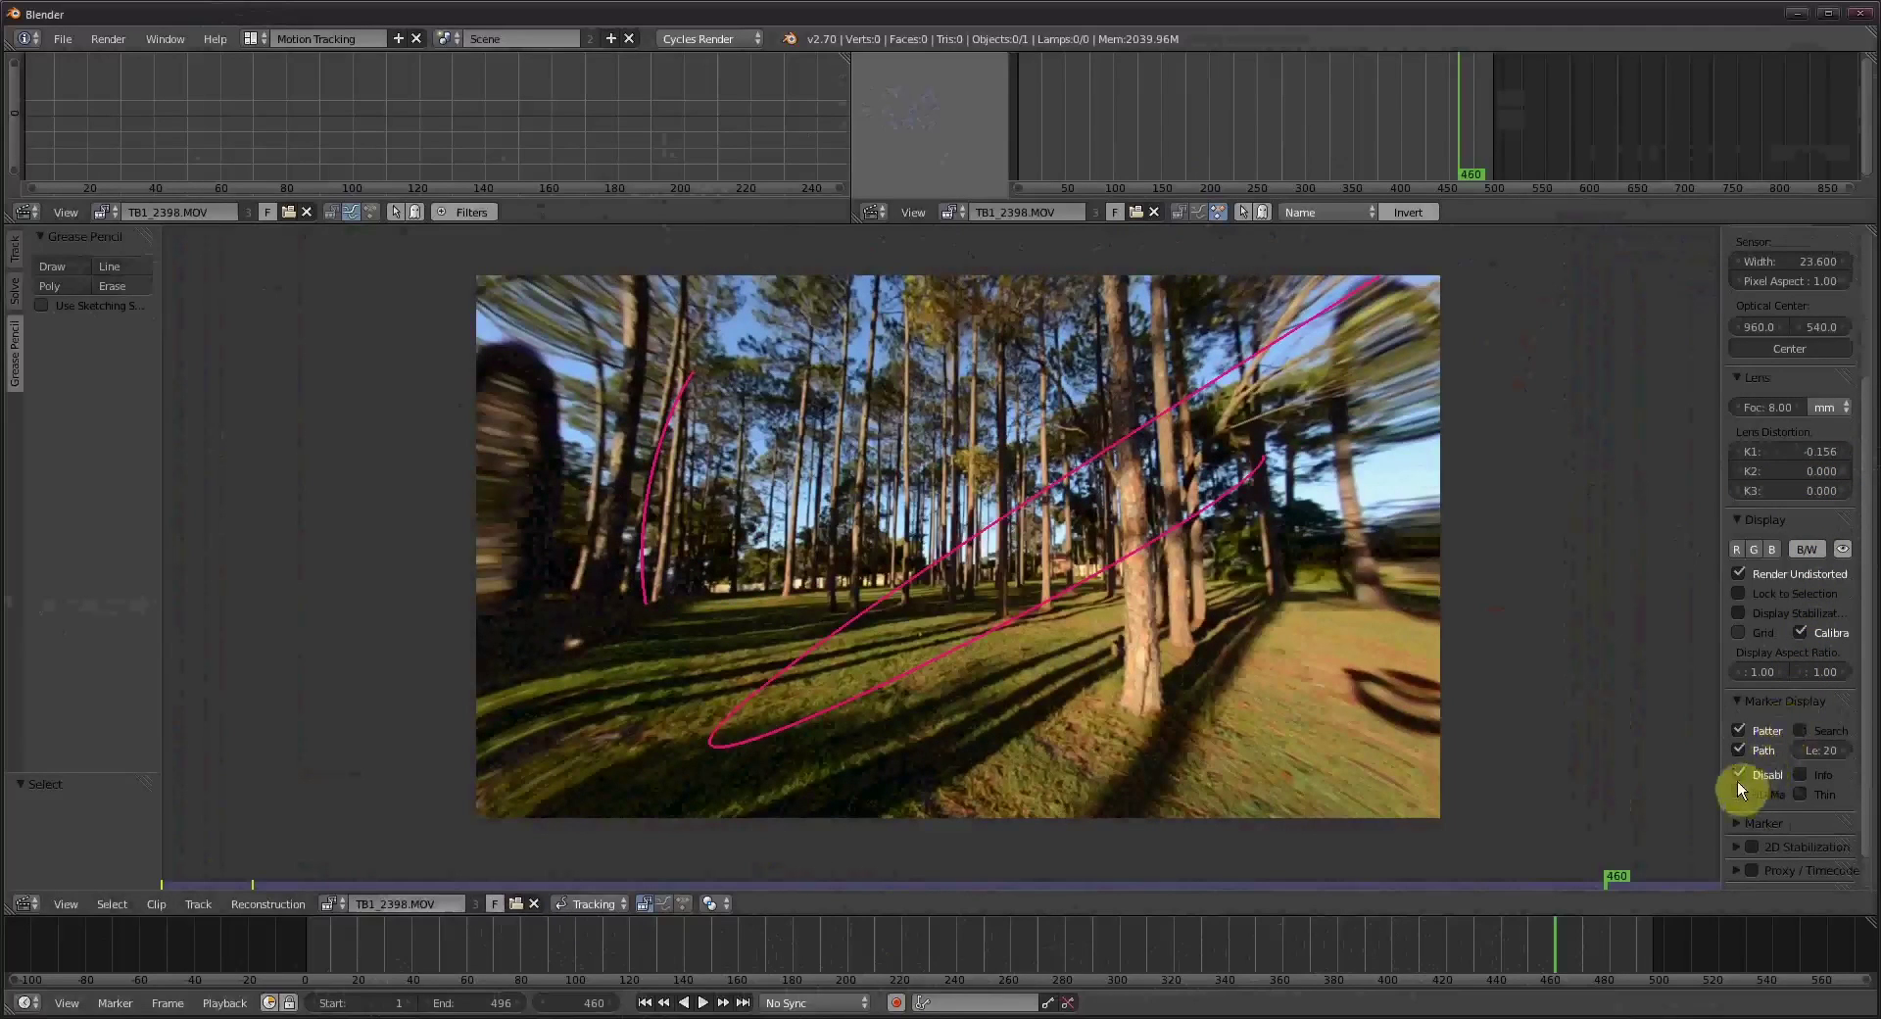
pyautogui.click(1799, 628)
pyautogui.click(1799, 632)
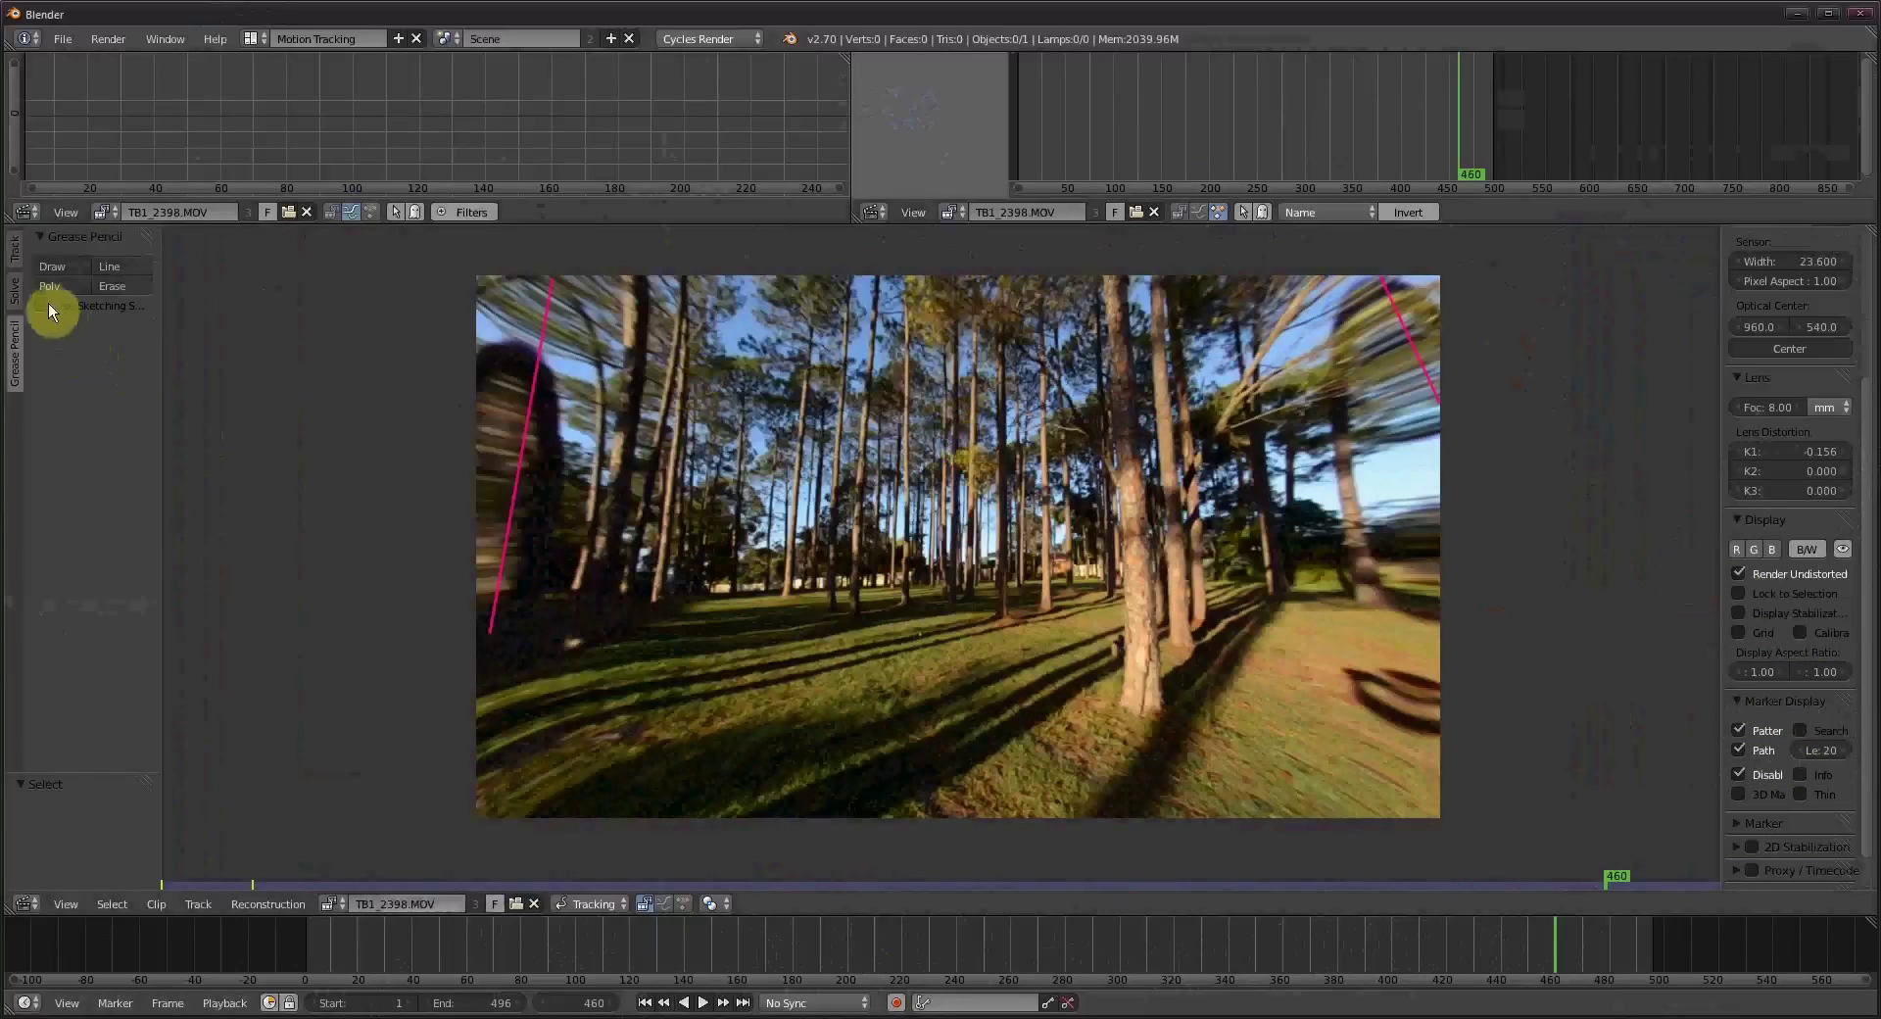
# Erase the pink grease pencil guide strokes on frame 460.
pyautogui.click(34, 234)
pyautogui.click(33, 234)
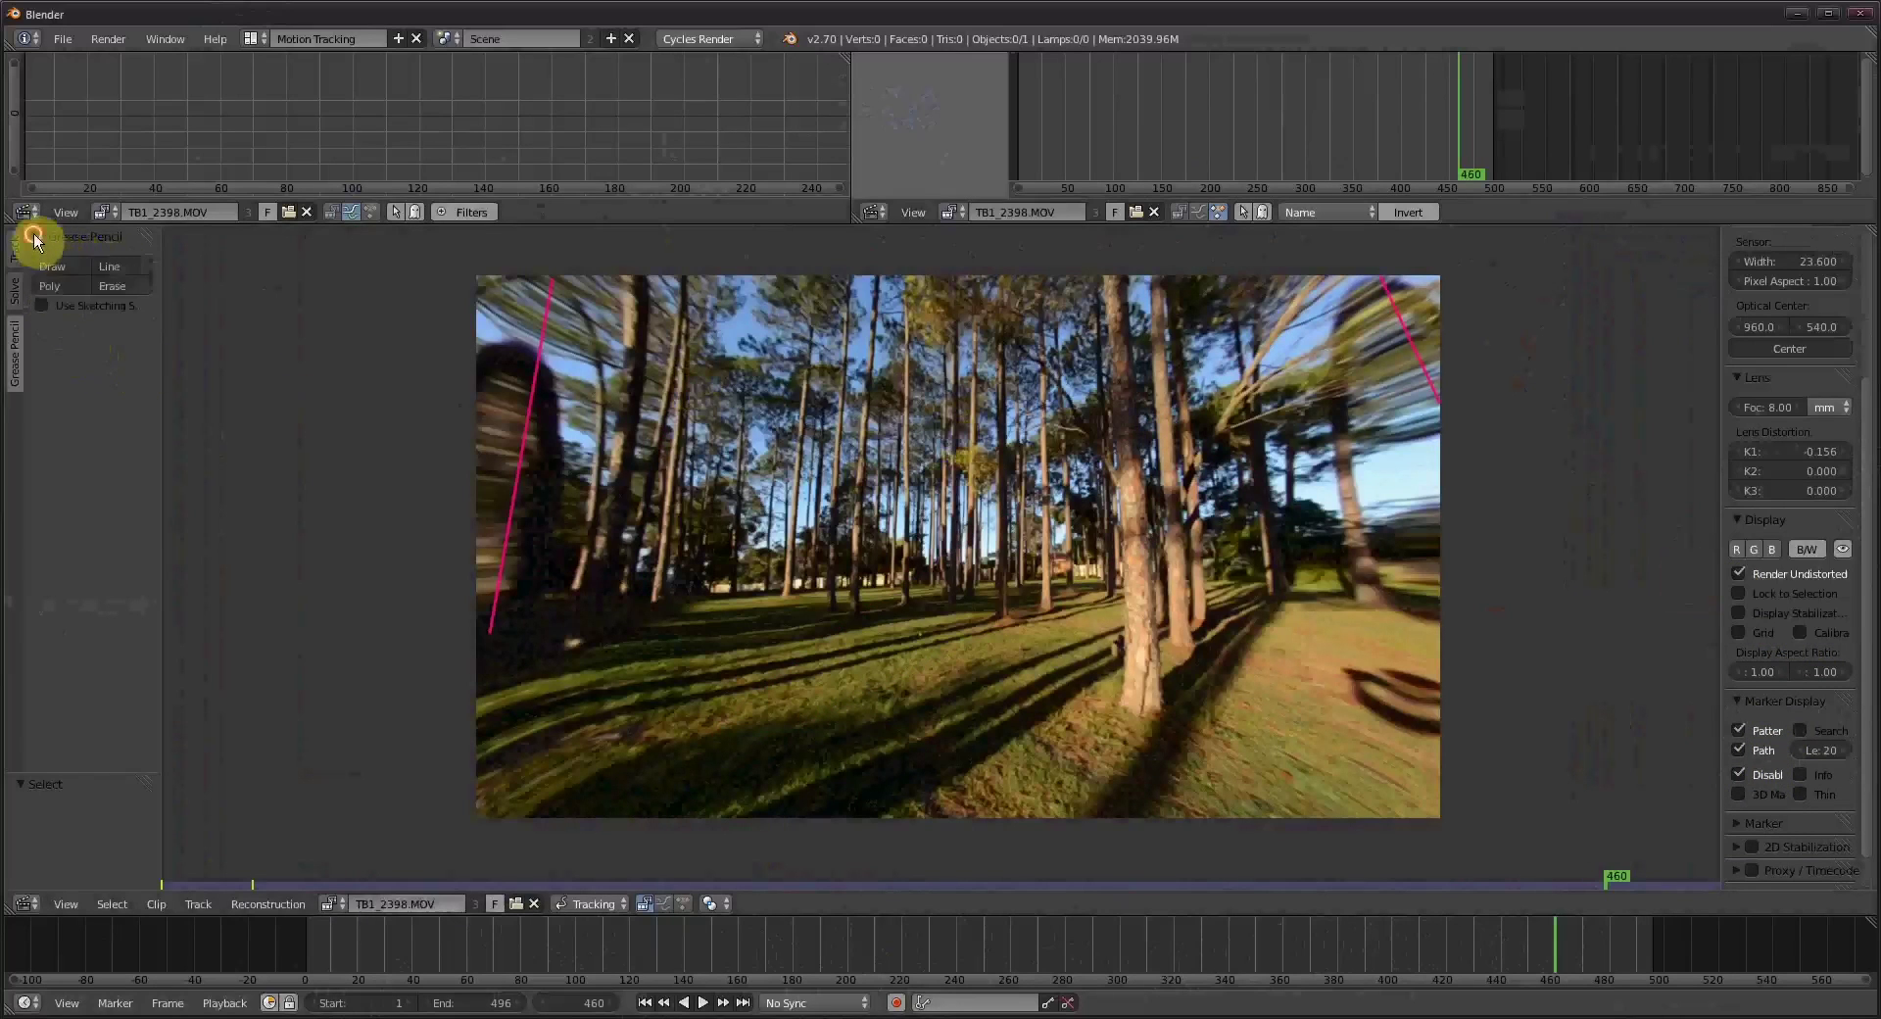
pyautogui.click(107, 292)
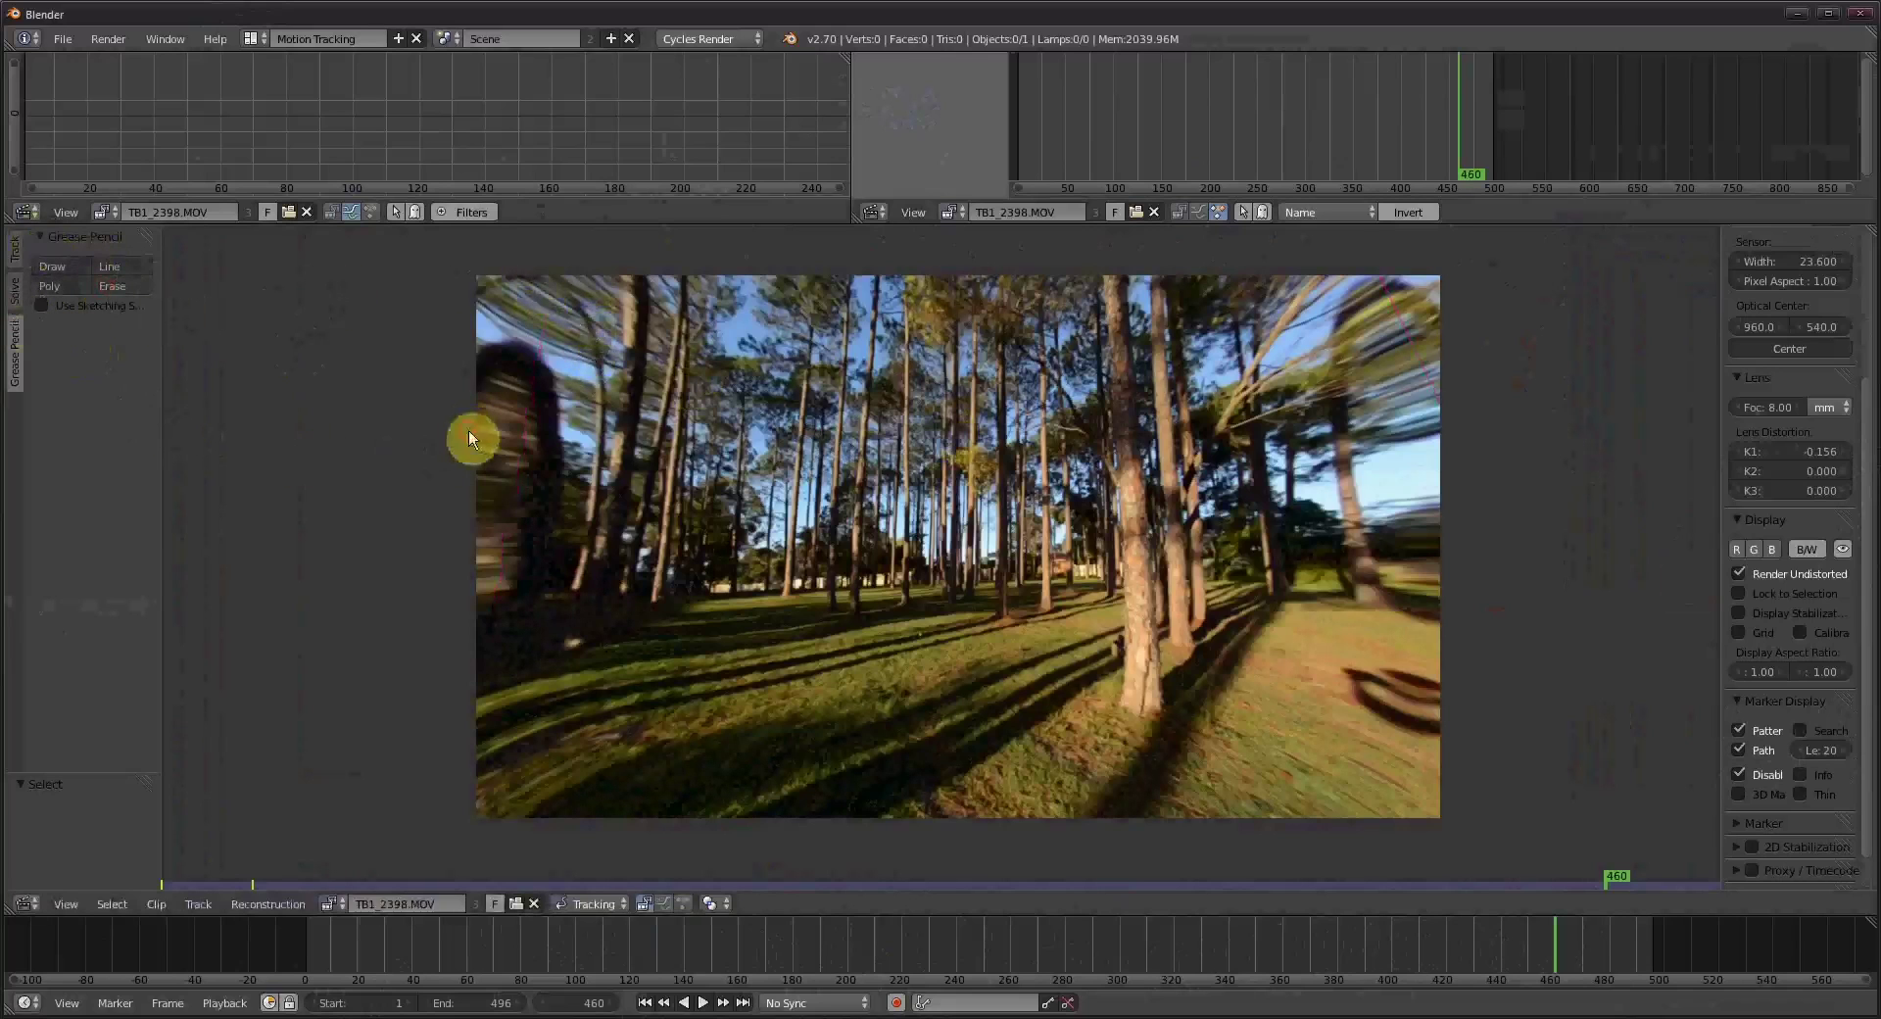
pyautogui.scroll(-1, 713, 563)
pyautogui.scroll(1, 993, 597)
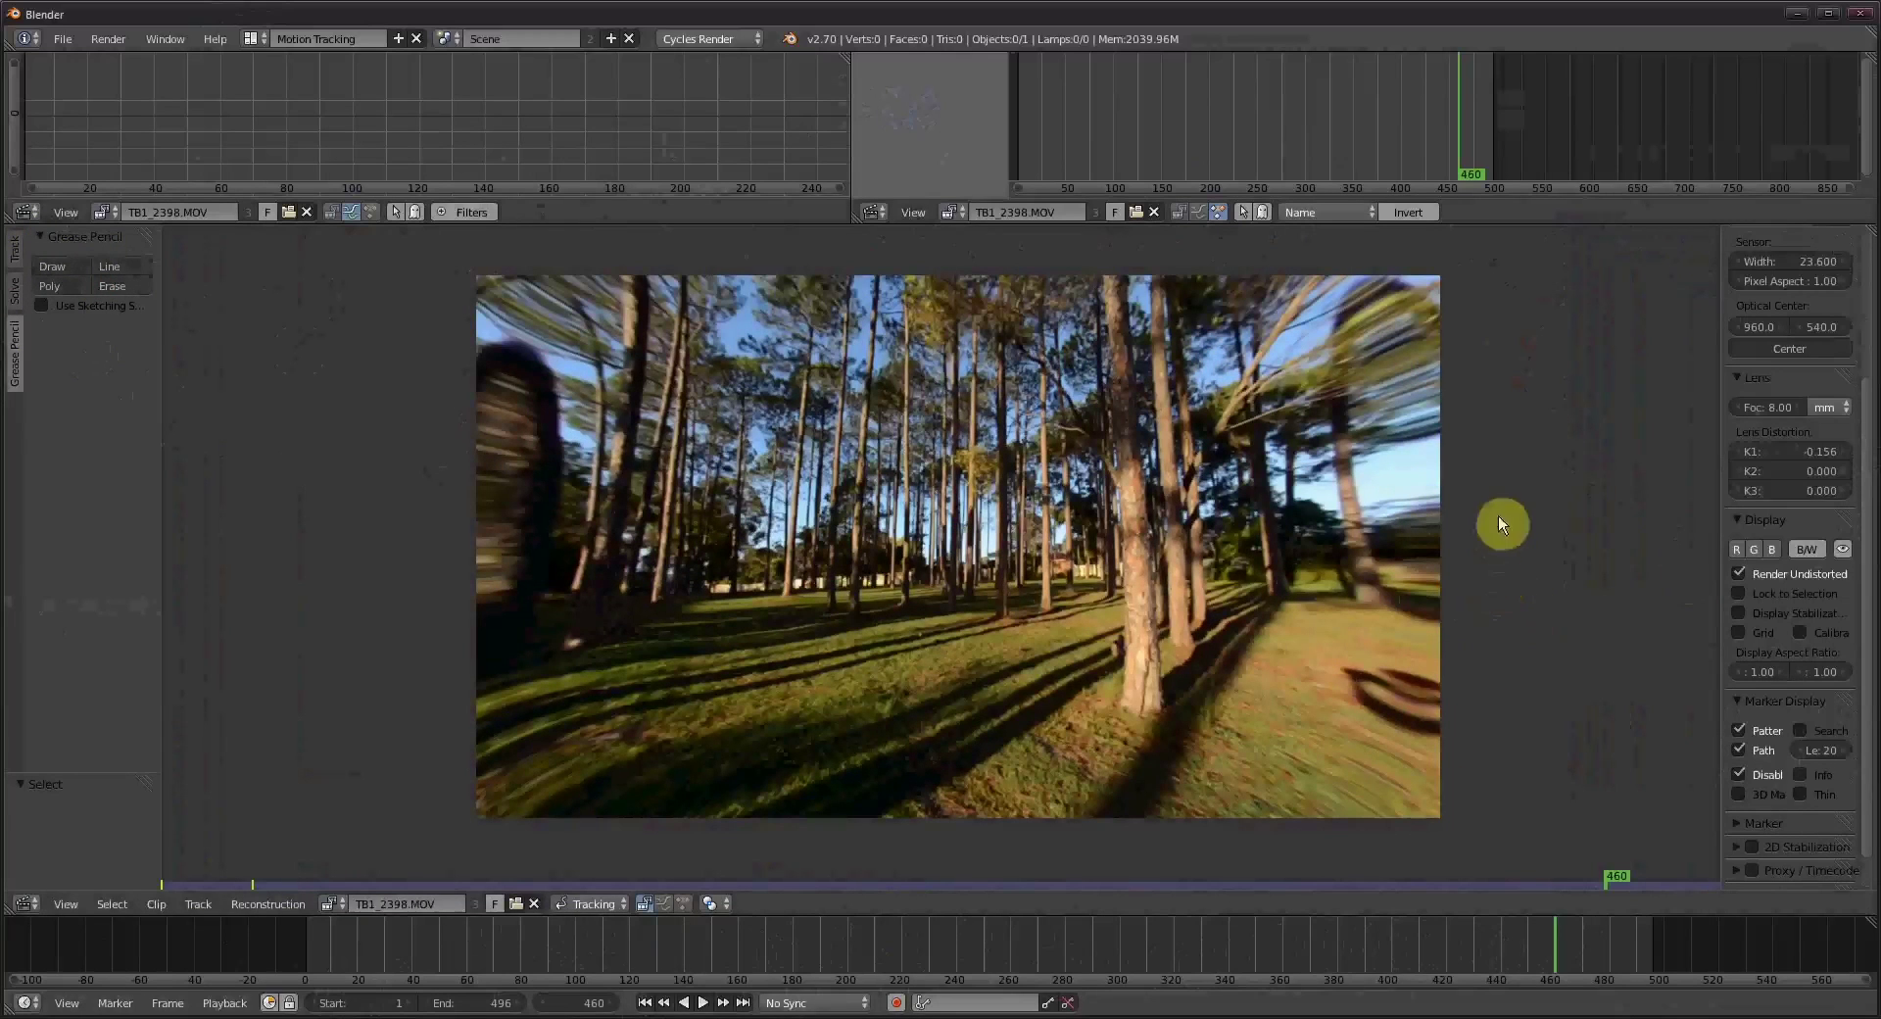
# Reset K1 to 0, then try K2 at -0.062 and a stronger negative value before returning it to 0.
pyautogui.moveTo(1816, 443); pyautogui.dragTo(1777, 437)
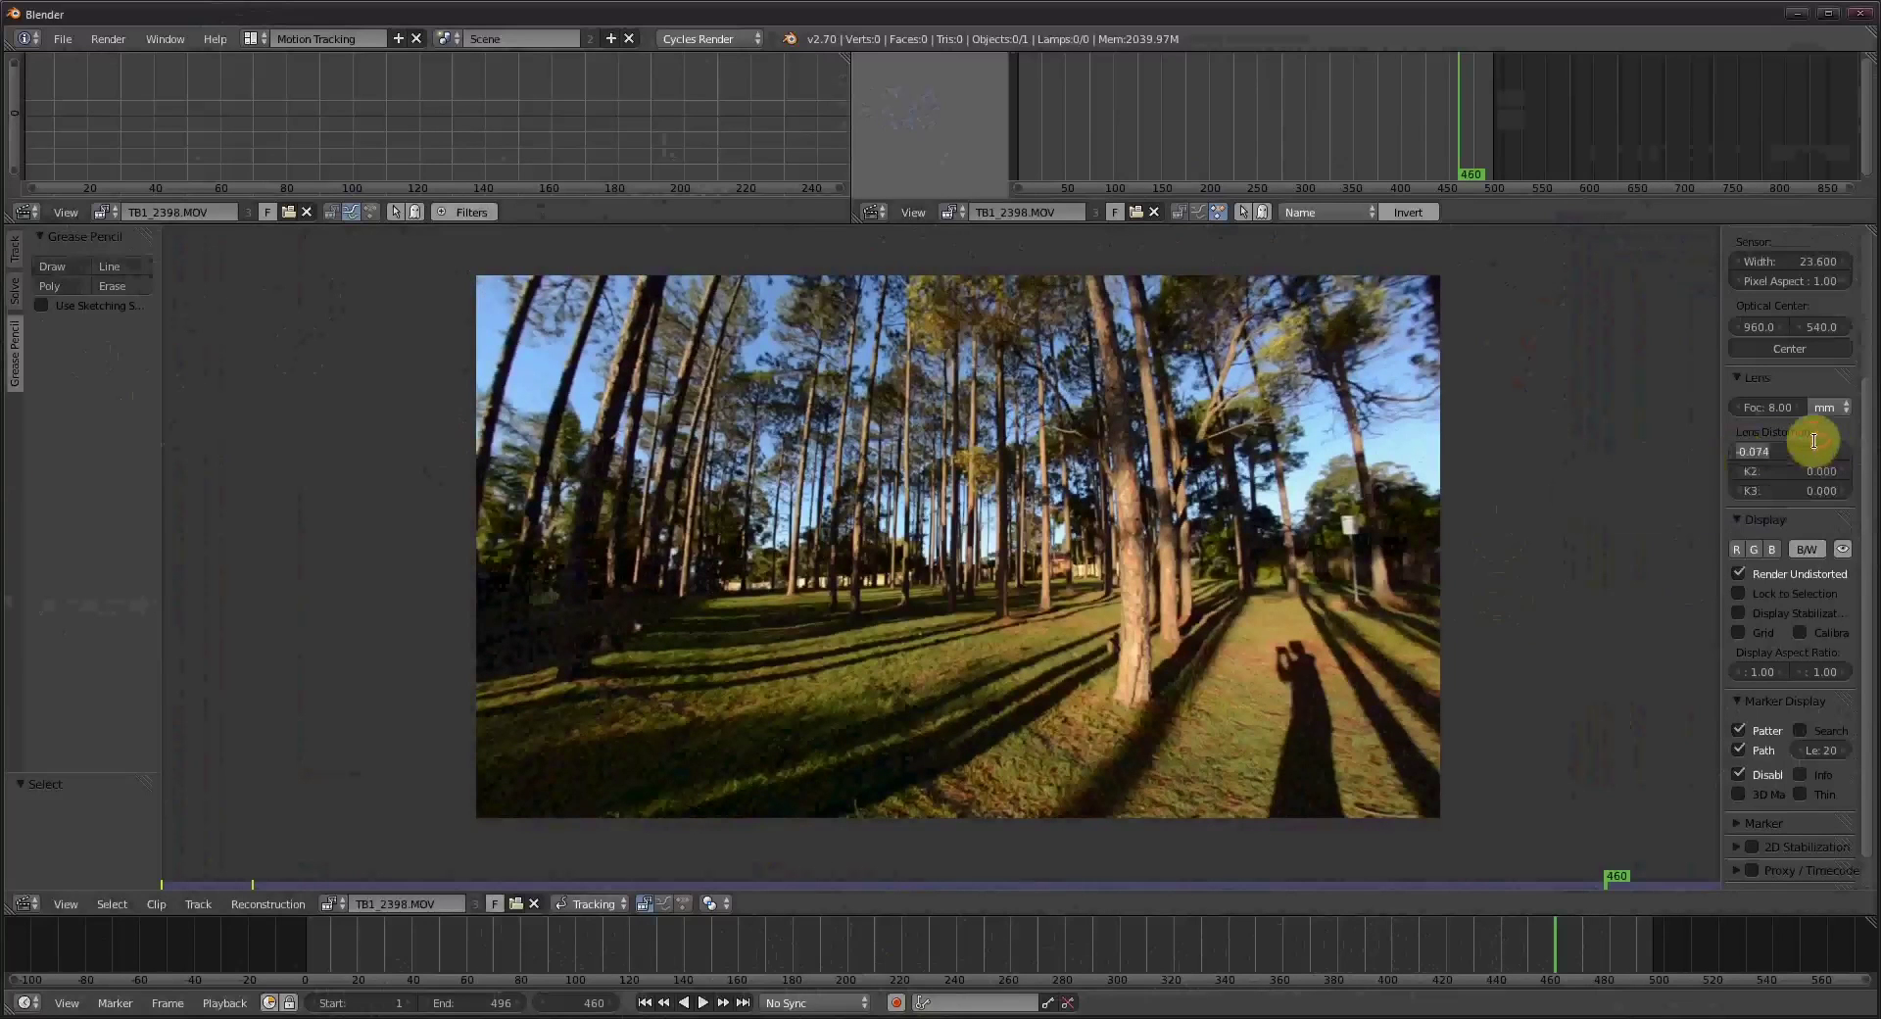
pyautogui.press('BackSpace')
pyautogui.moveTo(1813, 471); pyautogui.dragTo(1774, 471)
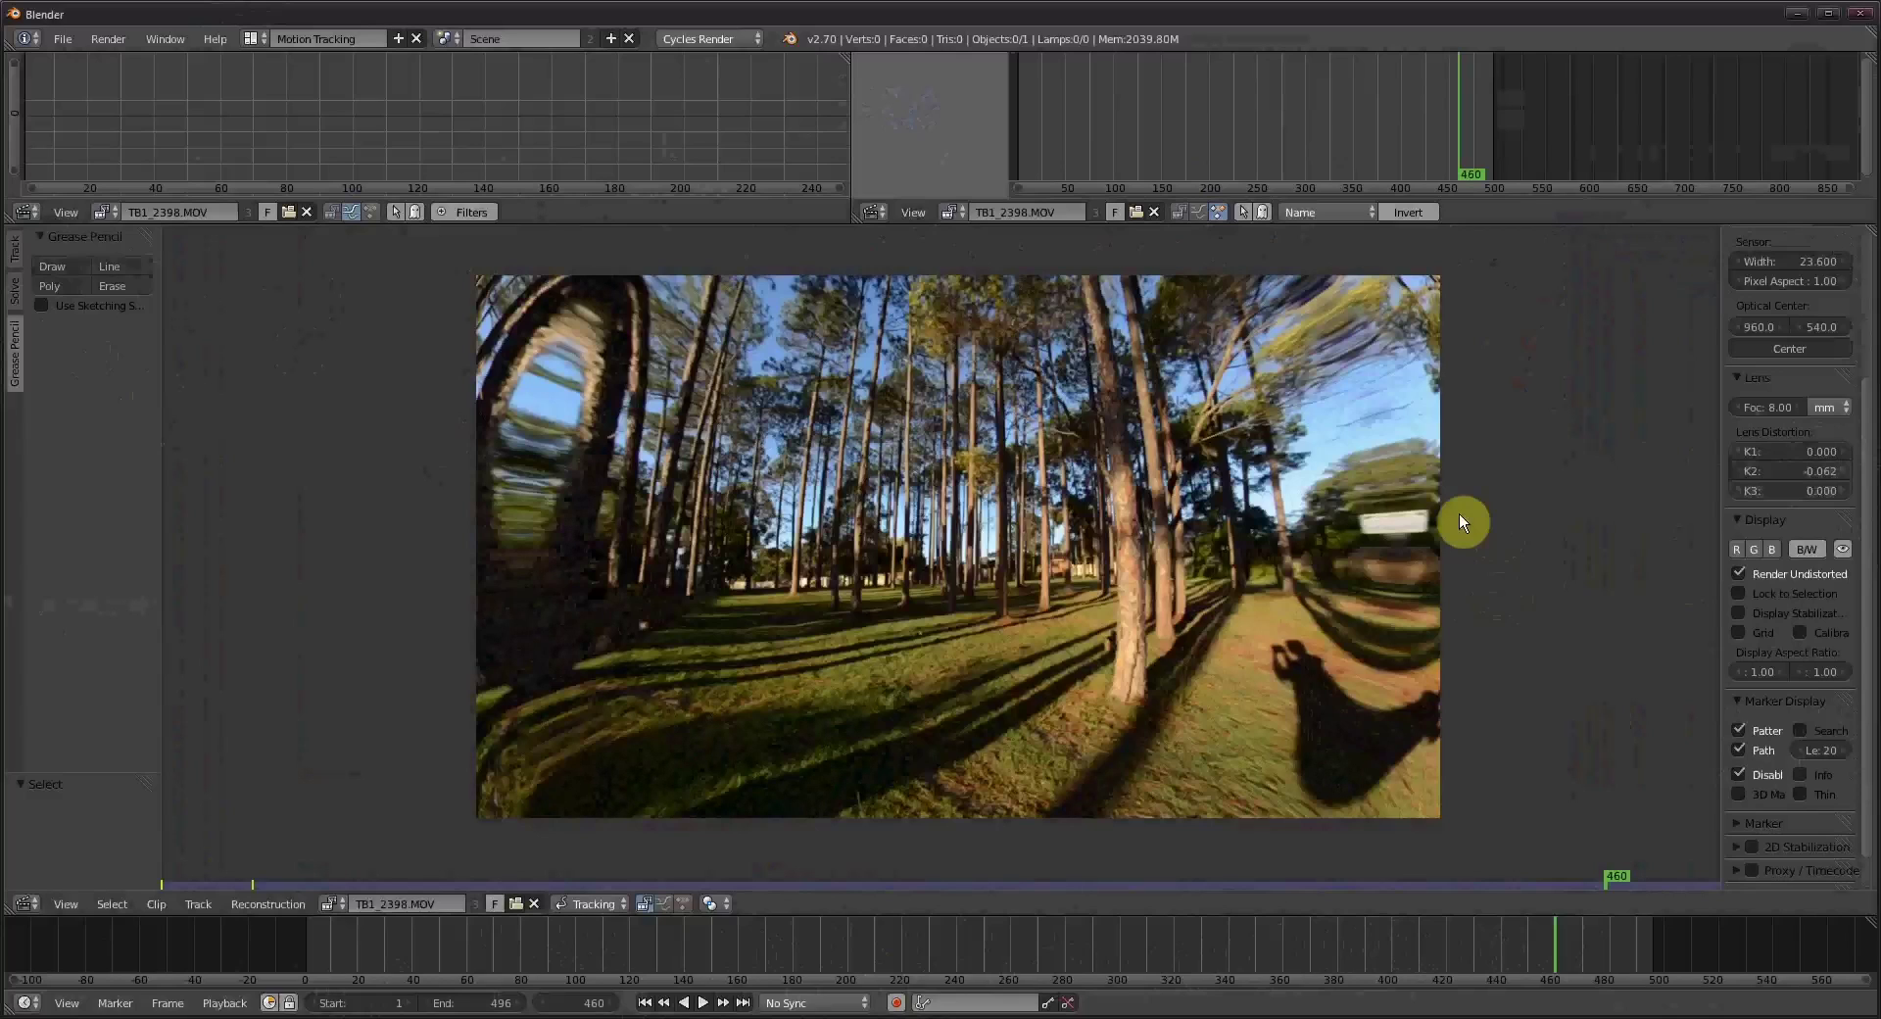
pyautogui.click(1815, 469)
pyautogui.moveTo(1815, 468)
pyautogui.mouseDown()
pyautogui.moveTo(1753, 469)
pyautogui.moveTo(1813, 474)
pyautogui.mouseUp()
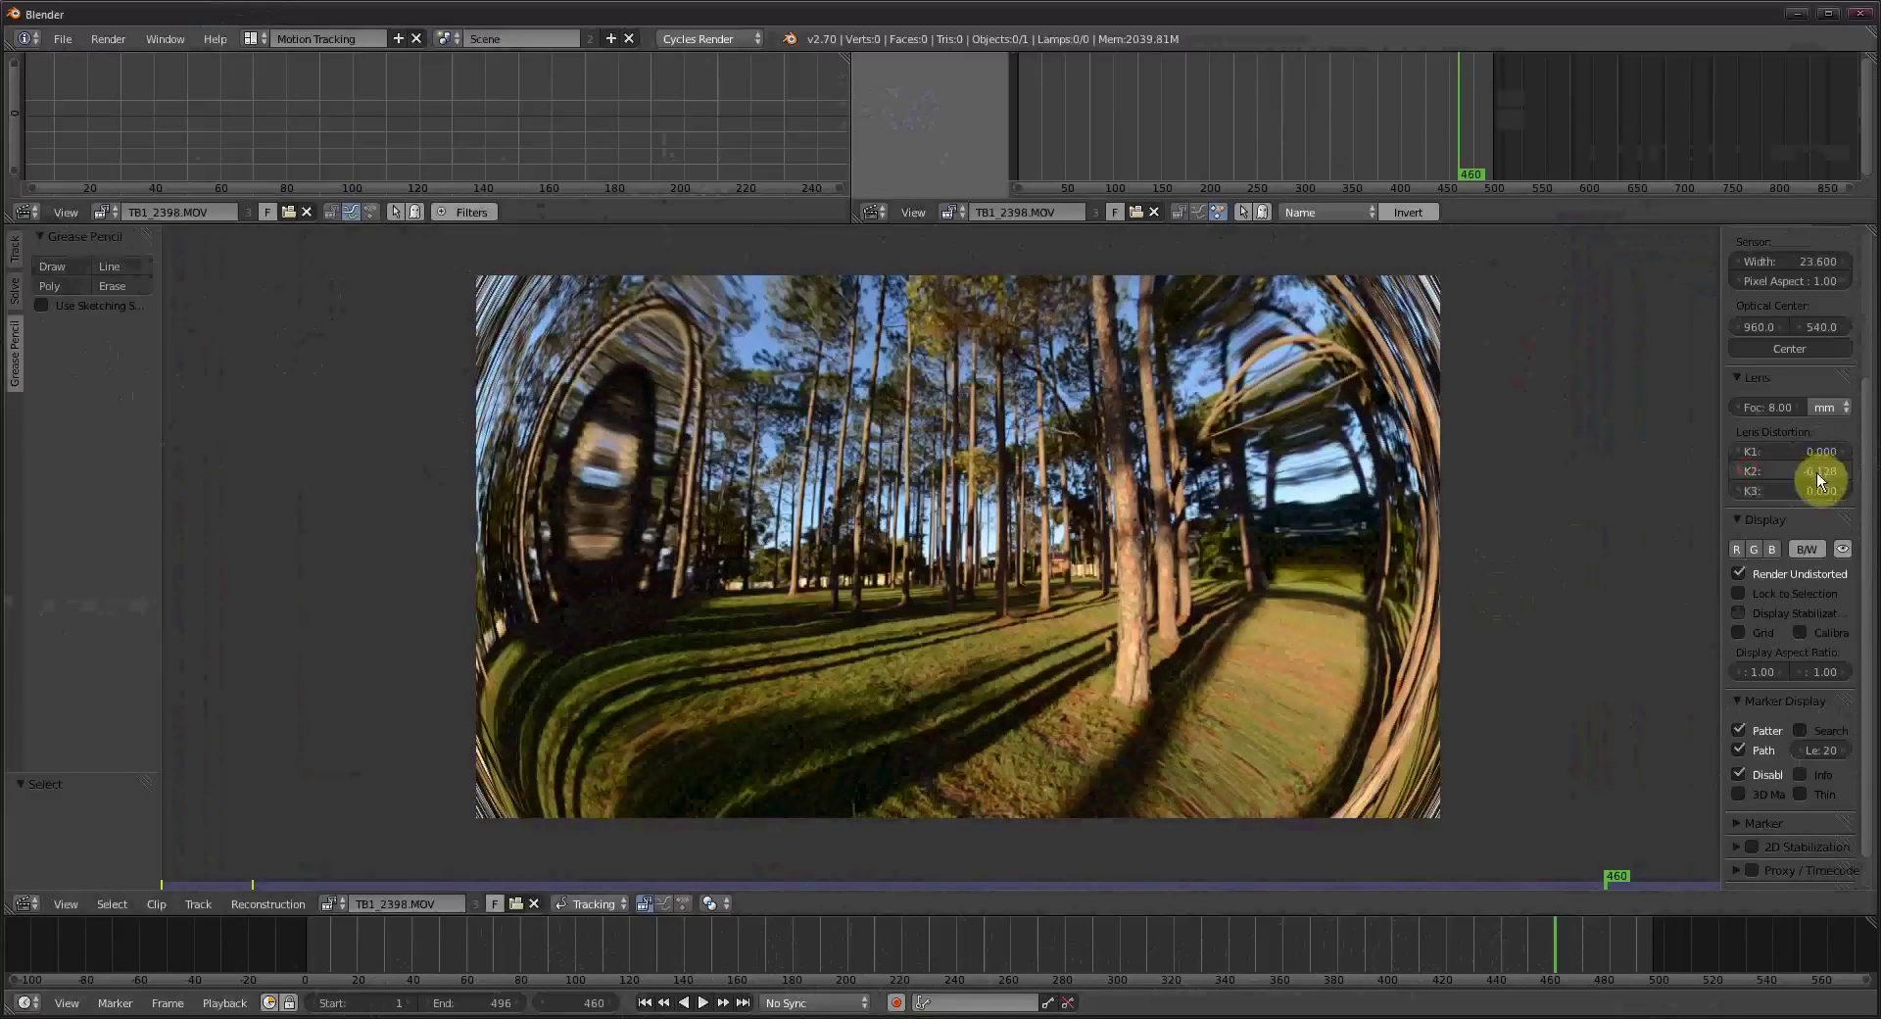
pyautogui.click(1832, 472)
pyautogui.write('0')
pyautogui.press('Return')
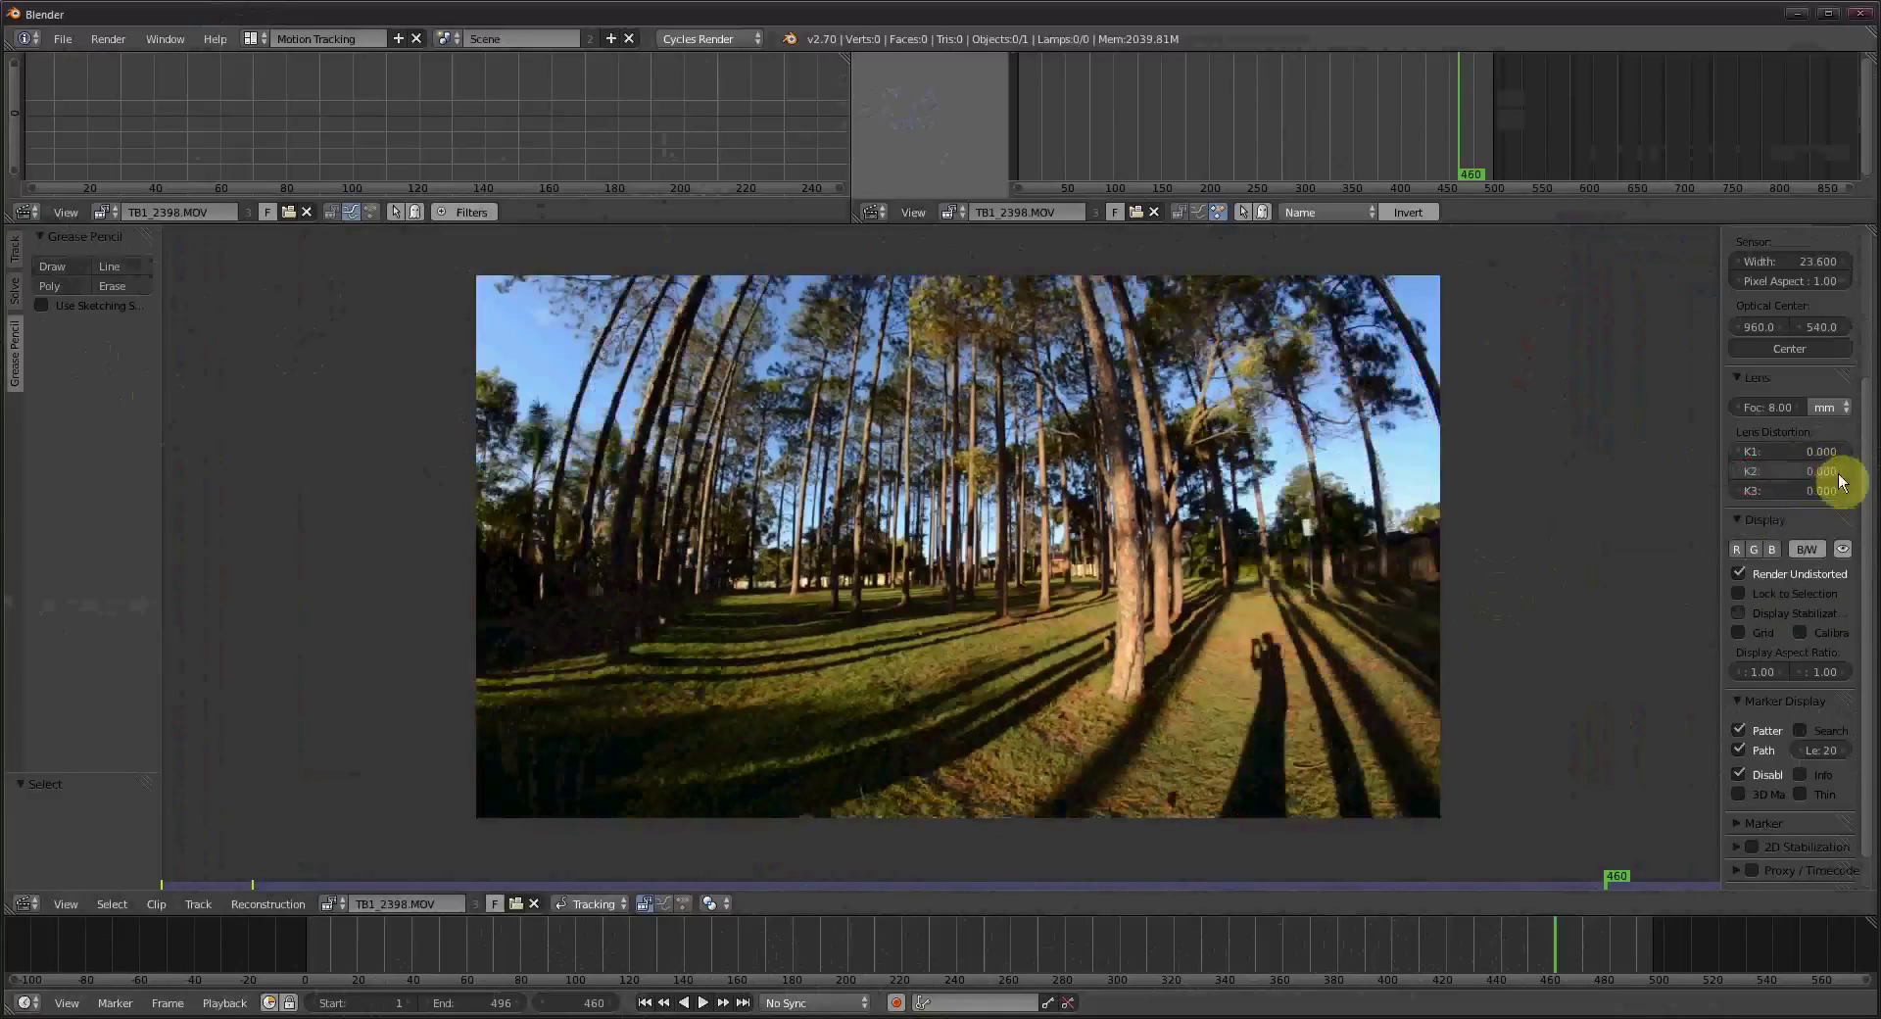
# Try a different K3 value on its own, then reset it to 0.
pyautogui.moveTo(1834, 489); pyautogui.dragTo(1630, 490)
pyautogui.click(1810, 489)
pyautogui.write('0')
pyautogui.press('Return')
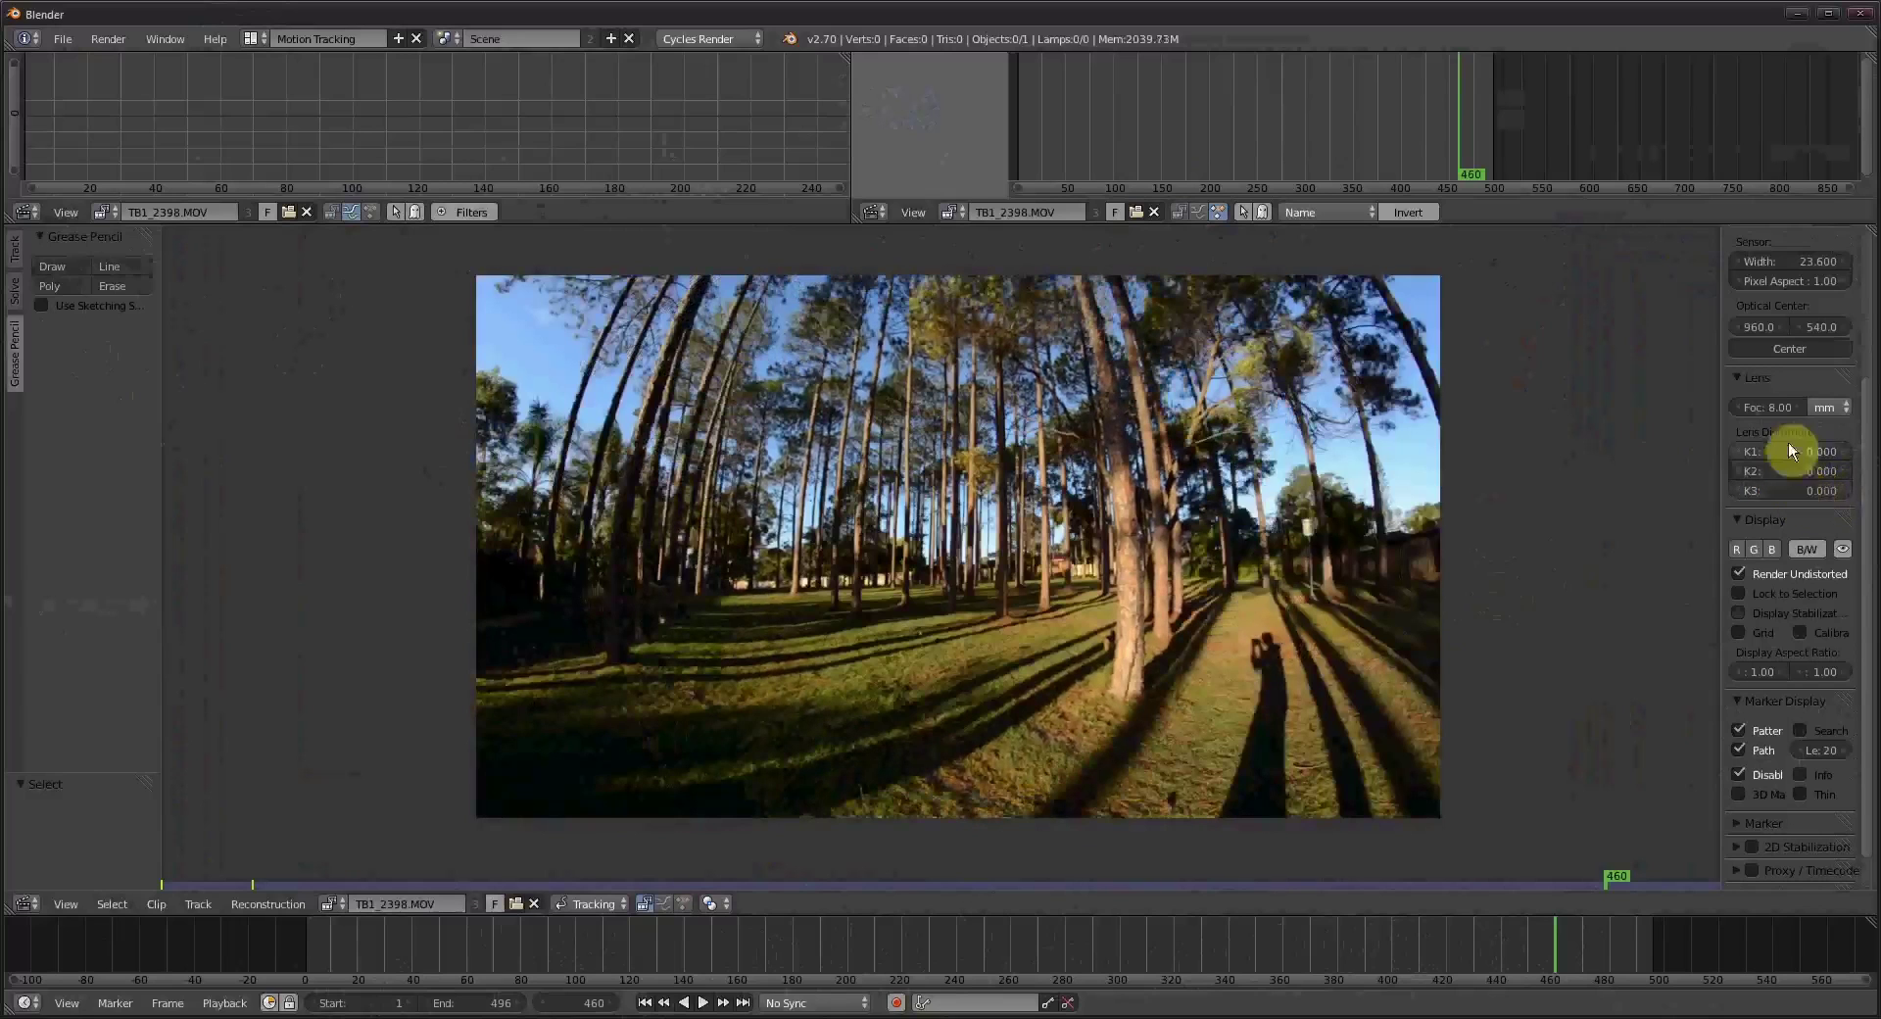
# Set K1 to -0.175, K2 to 0.013 and K3 to 0.003, then check other frames, stopping at frame 148.
pyautogui.moveTo(1806, 452)
pyautogui.mouseDown()
pyautogui.moveTo(1682, 451)
pyautogui.moveTo(1805, 468)
pyautogui.mouseUp()
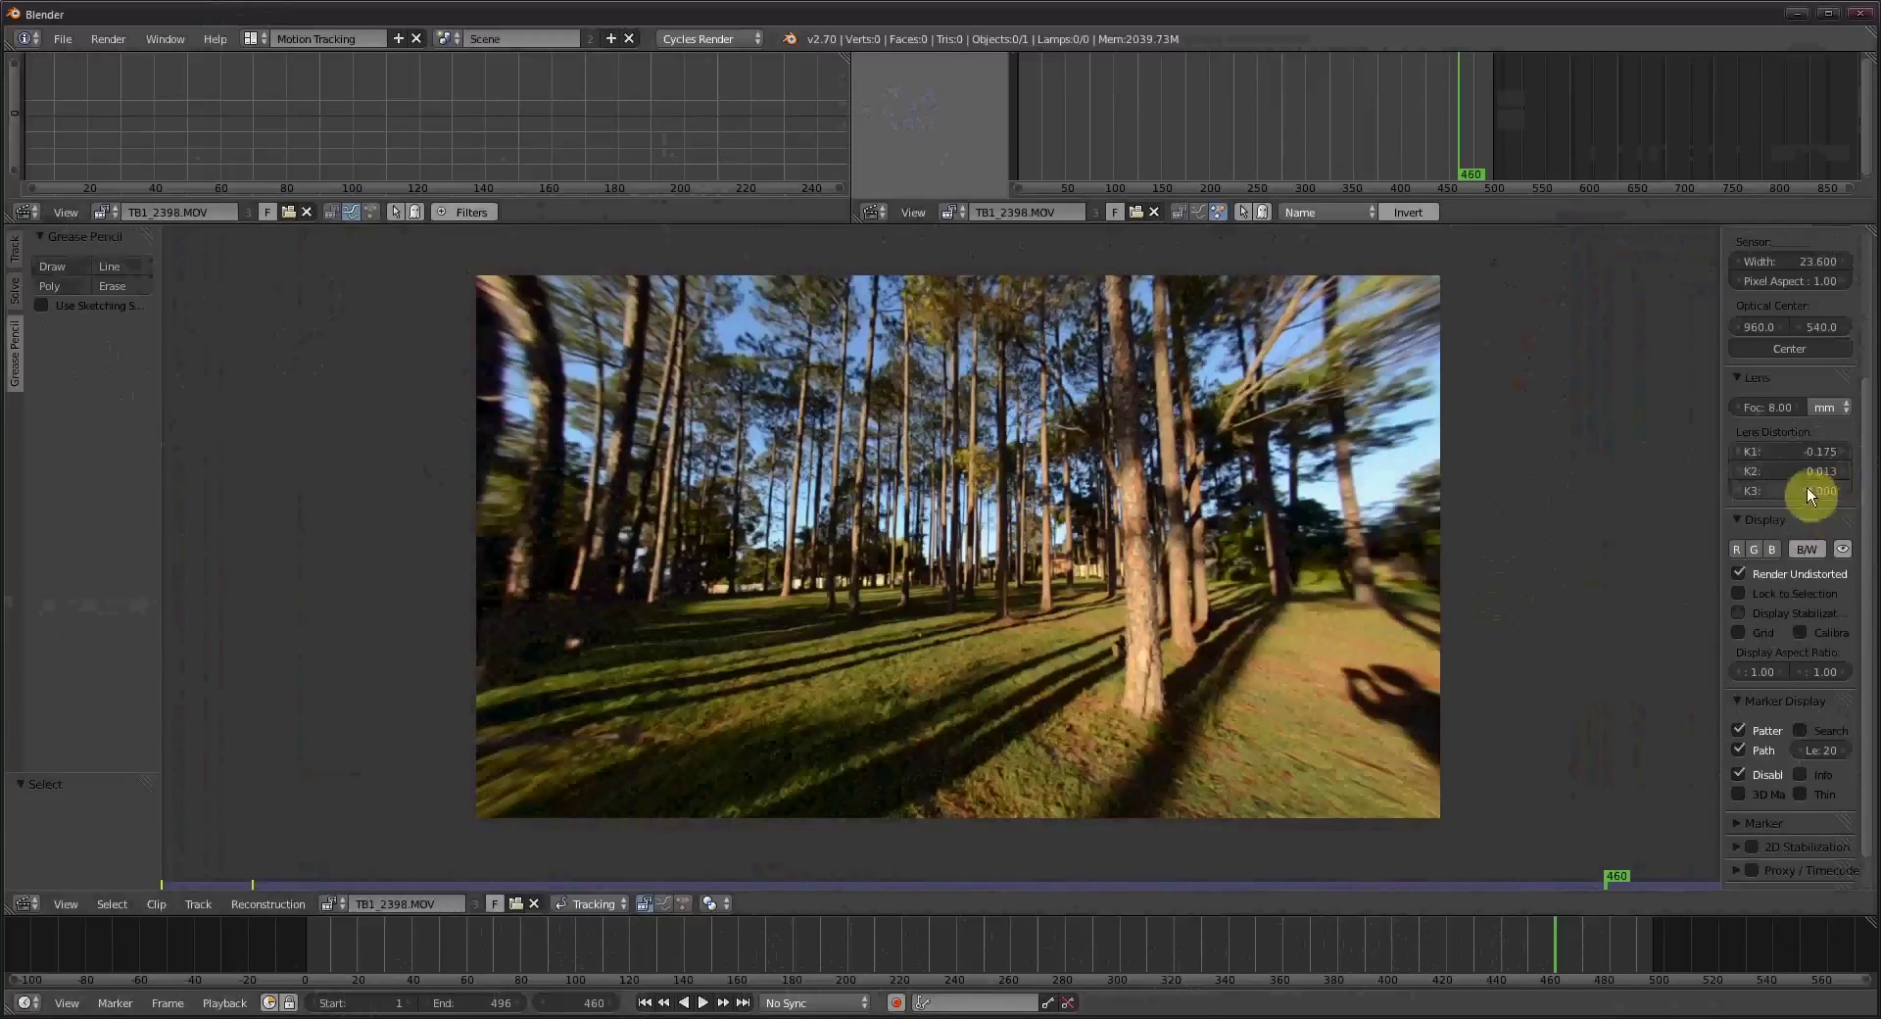
pyautogui.moveTo(1810, 495)
pyautogui.mouseDown()
pyautogui.moveTo(1783, 495)
pyautogui.moveTo(1809, 496)
pyautogui.mouseUp()
pyautogui.click(1533, 955)
pyautogui.moveTo(1461, 944)
pyautogui.mouseDown()
pyautogui.moveTo(1204, 918)
pyautogui.moveTo(1054, 984)
pyautogui.moveTo(936, 924)
pyautogui.moveTo(810, 988)
pyautogui.moveTo(277, 942)
pyautogui.moveTo(654, 988)
pyautogui.moveTo(722, 970)
pyautogui.moveTo(725, 939)
pyautogui.moveTo(1138, 975)
pyautogui.moveTo(1297, 944)
pyautogui.moveTo(1606, 943)
pyautogui.moveTo(1478, 936)
pyautogui.mouseUp()
pyautogui.moveTo(1070, 990); pyautogui.dragTo(708, 987)
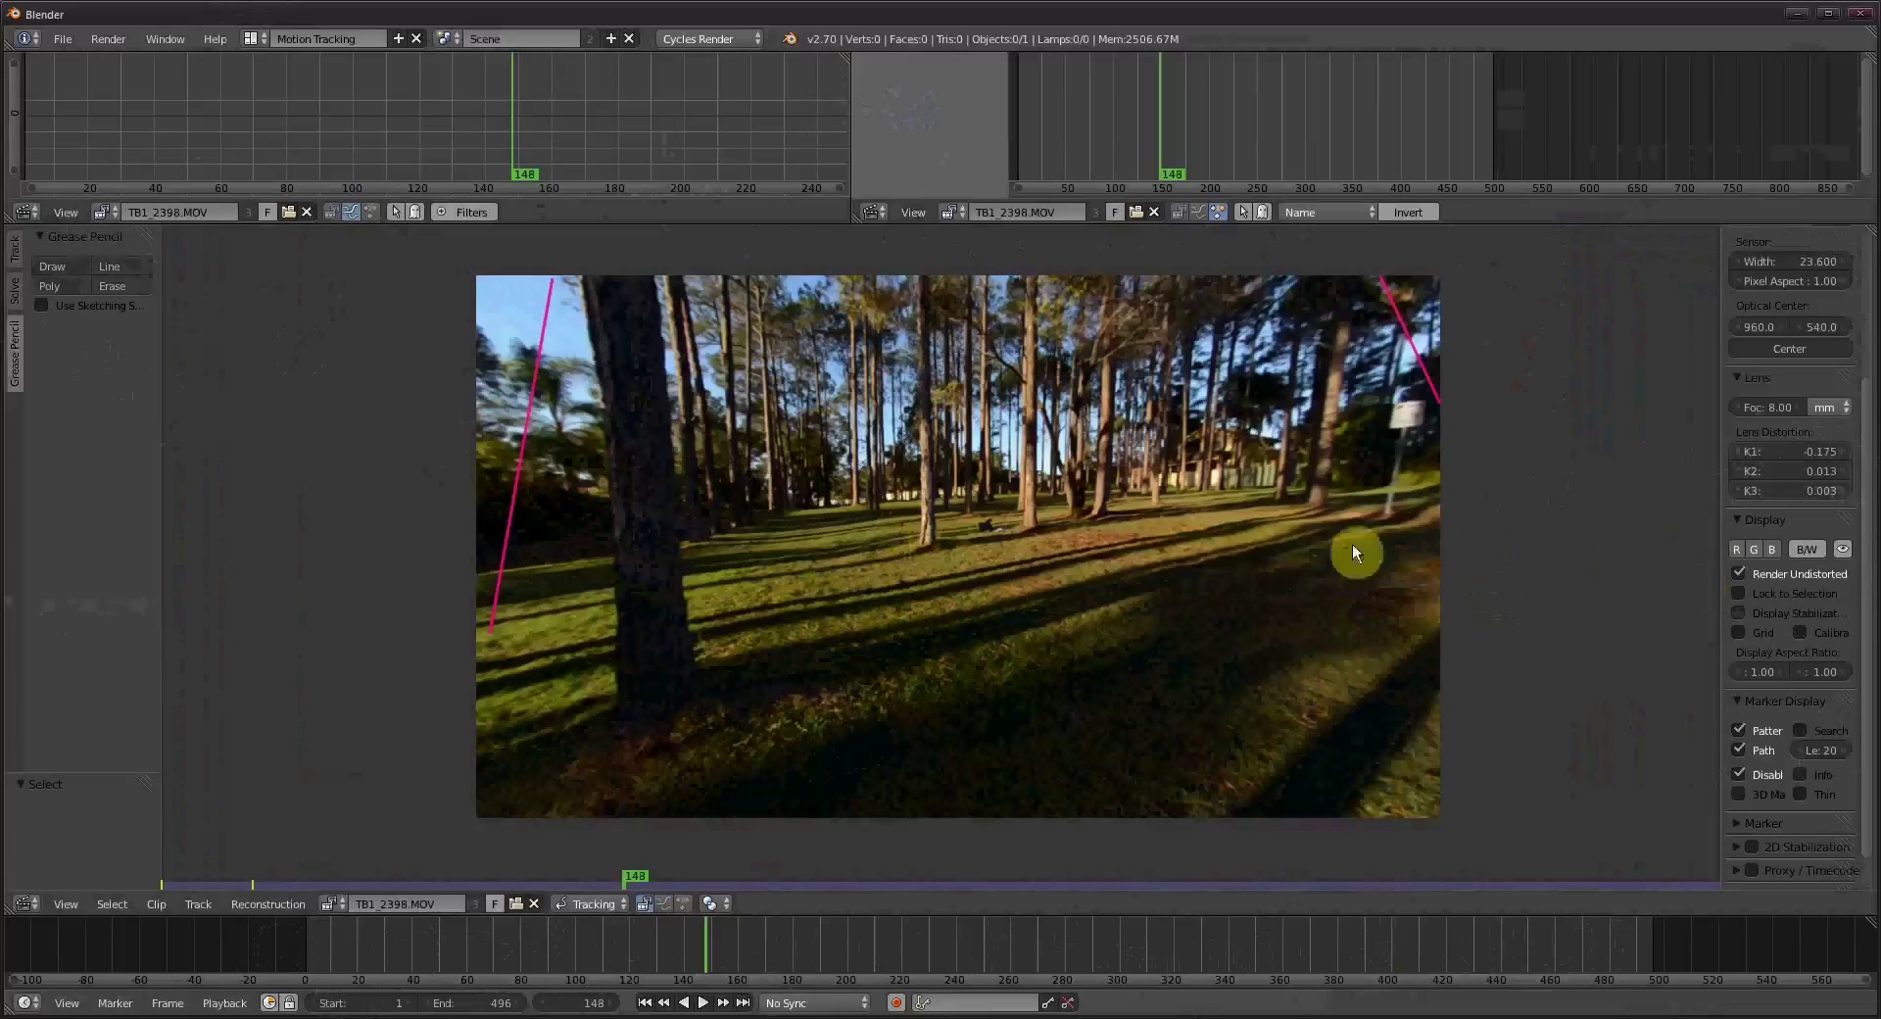
# Switch to the Compositing layout and review the Movie Clip, Scale, Undistortion and Composite nodes and the output format choices.
pyautogui.click(253, 40)
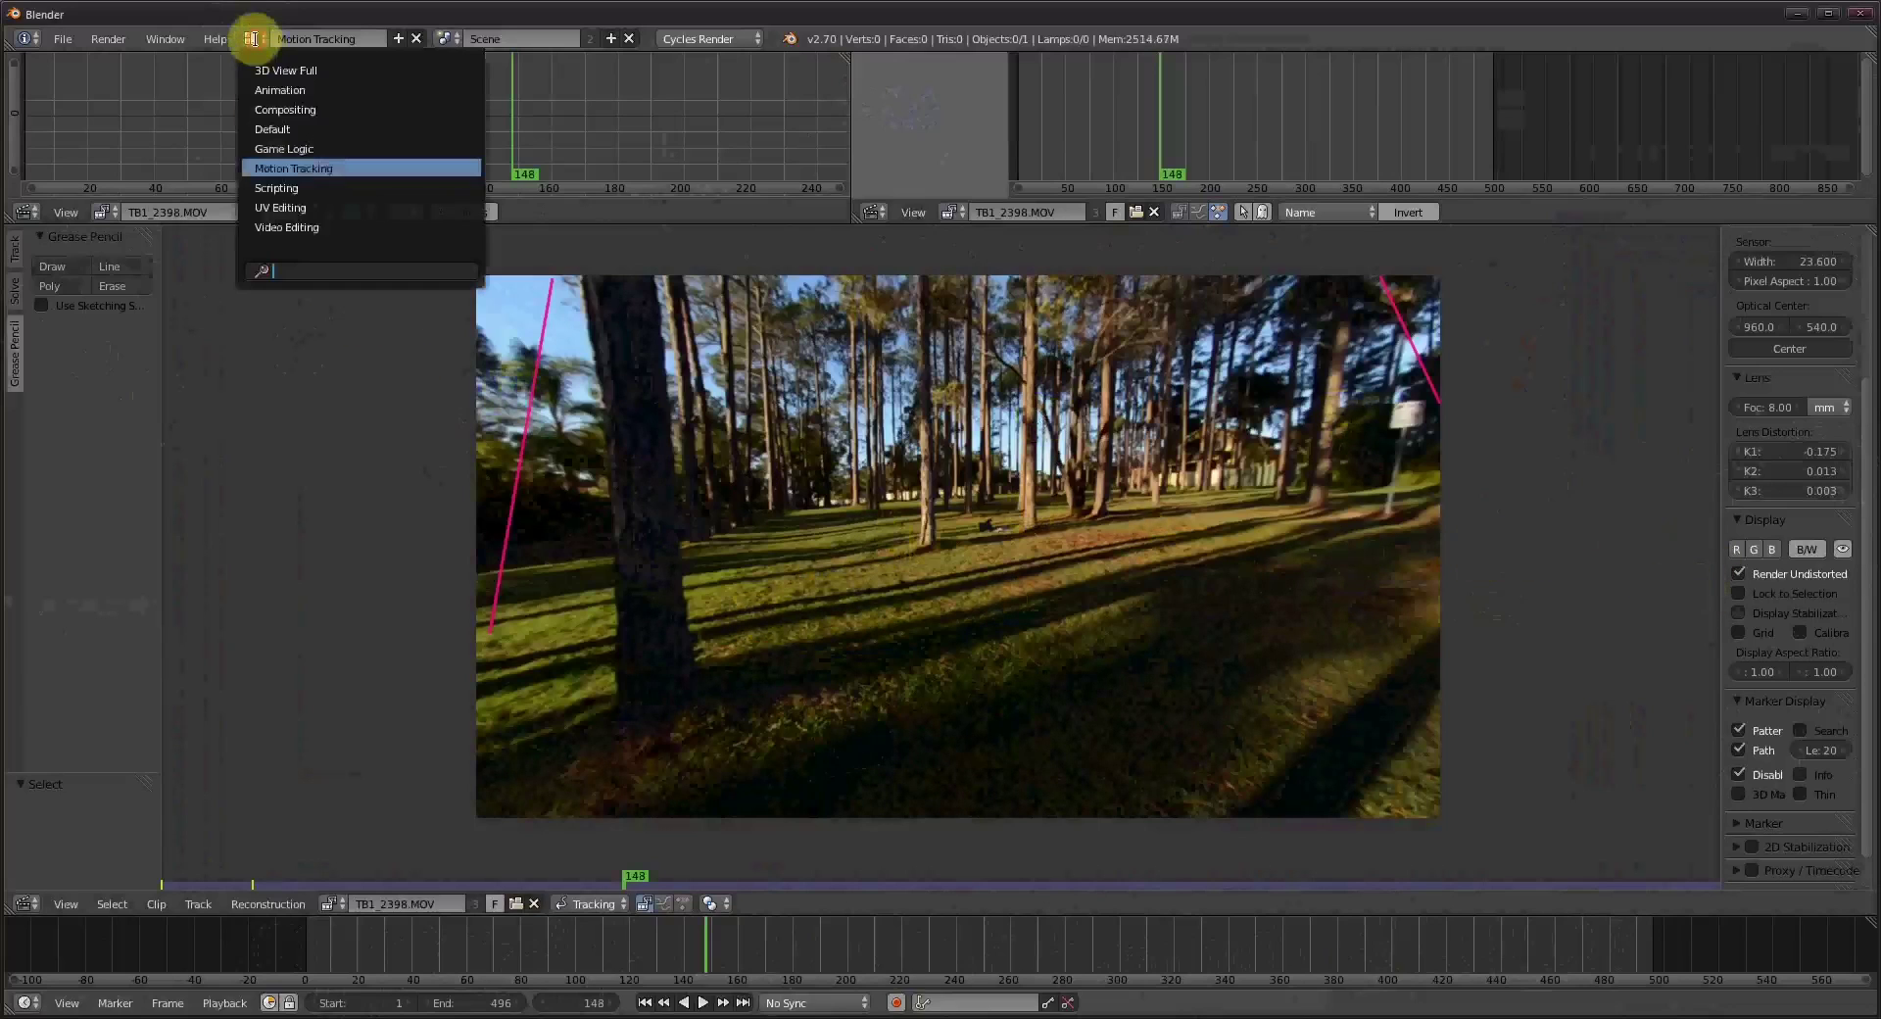
pyautogui.click(301, 120)
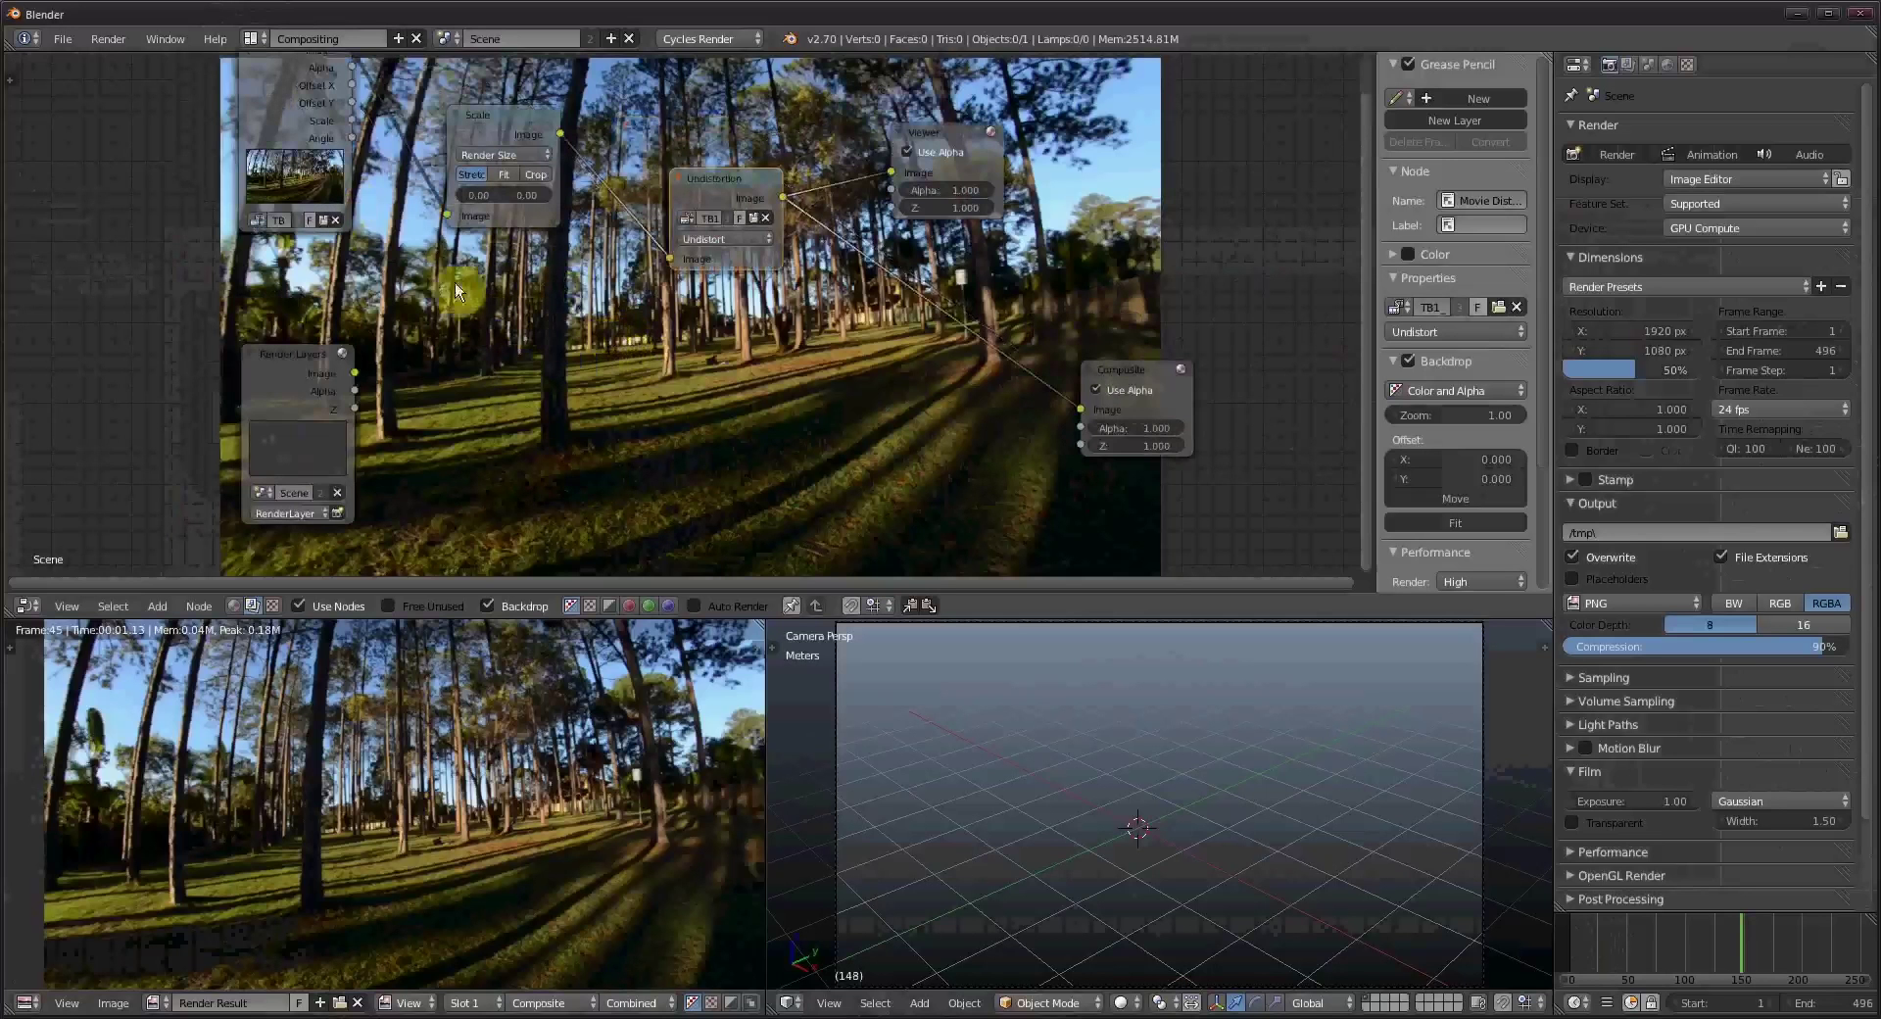
pyautogui.moveTo(432, 274); pyautogui.dragTo(390, 373, button='middle')
pyautogui.click(214, 137)
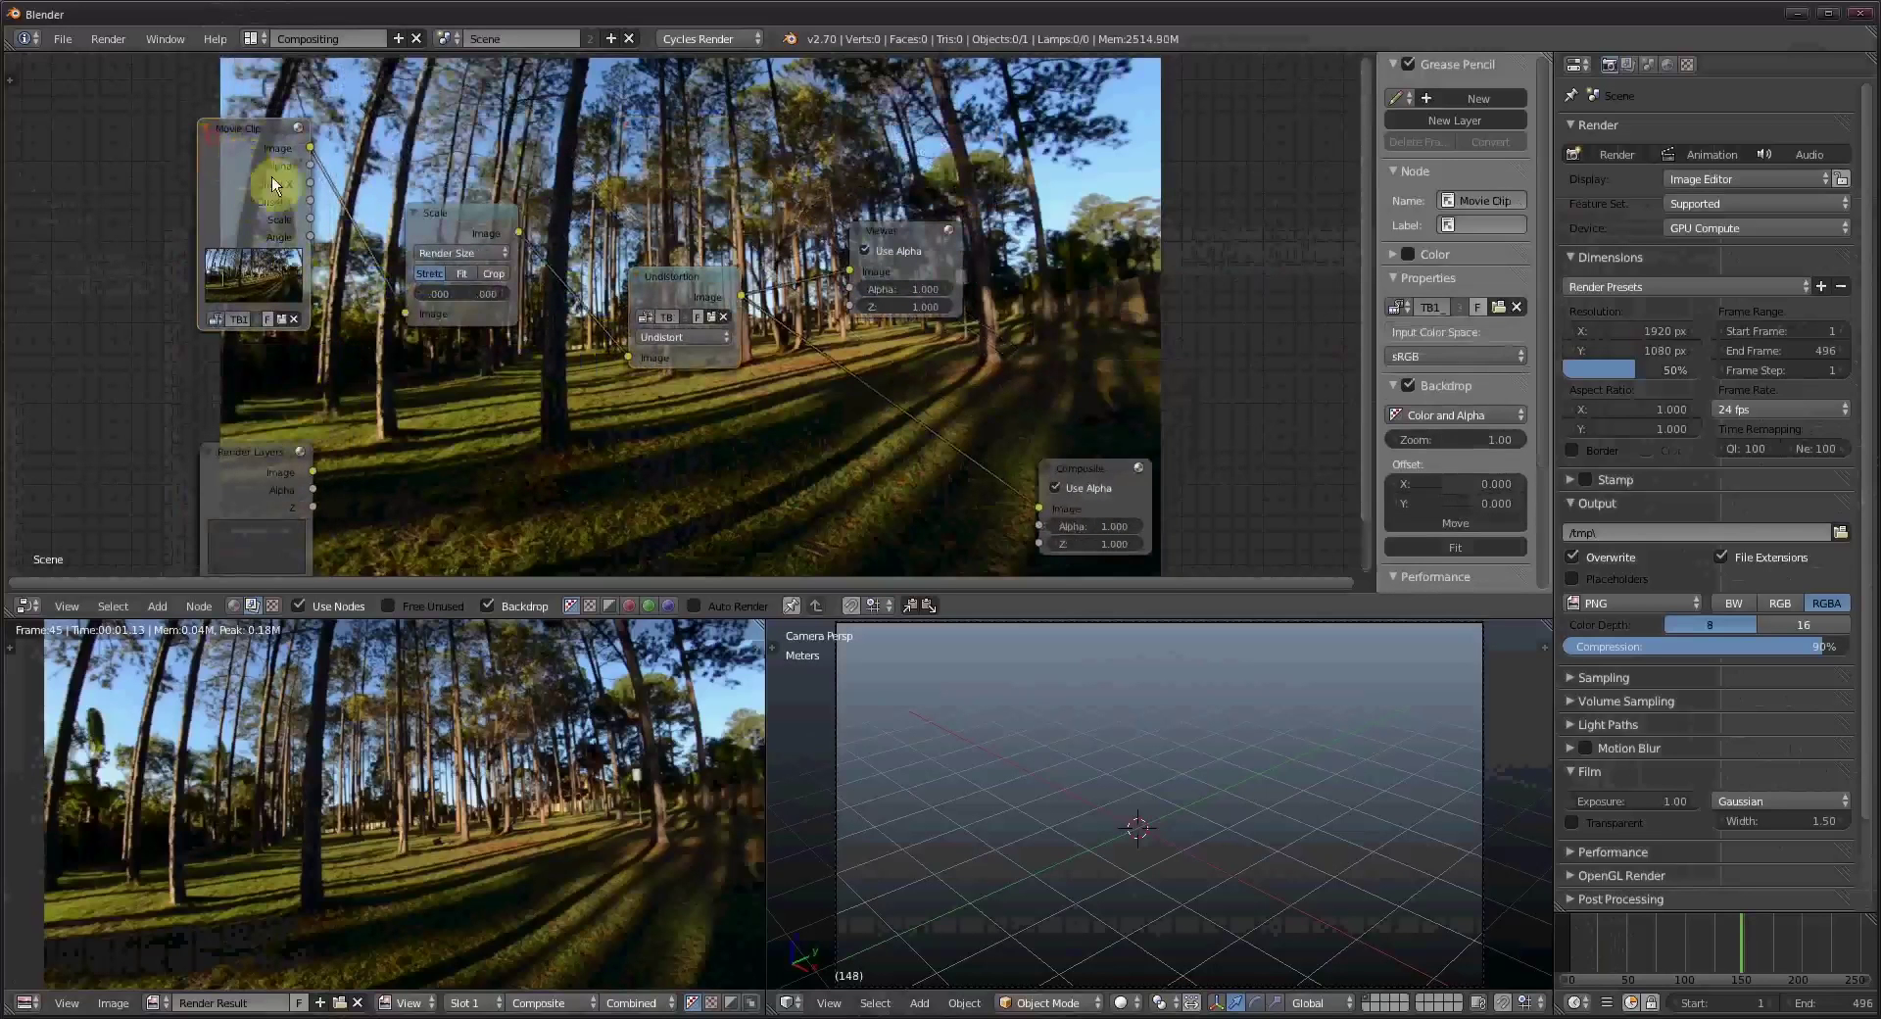
pyautogui.click(441, 219)
pyautogui.click(674, 286)
pyautogui.moveTo(819, 462); pyautogui.dragTo(679, 388, button='middle')
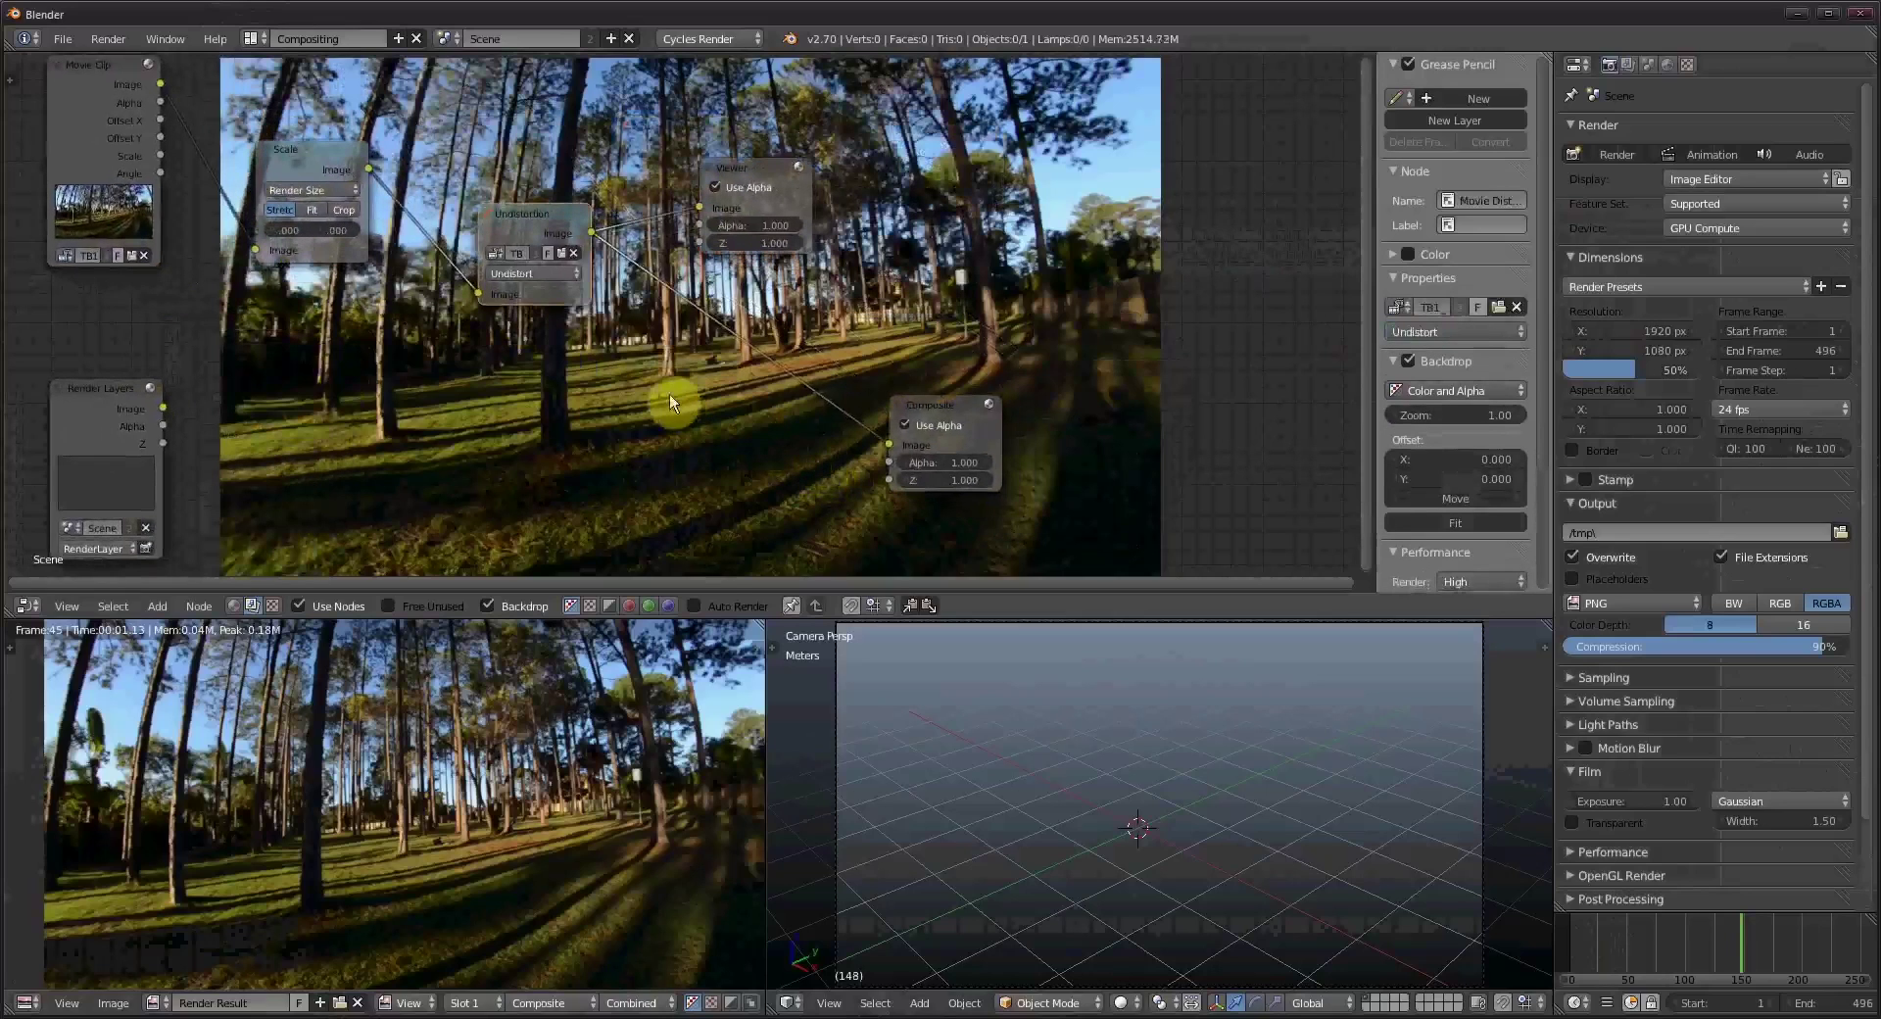
pyautogui.click(939, 409)
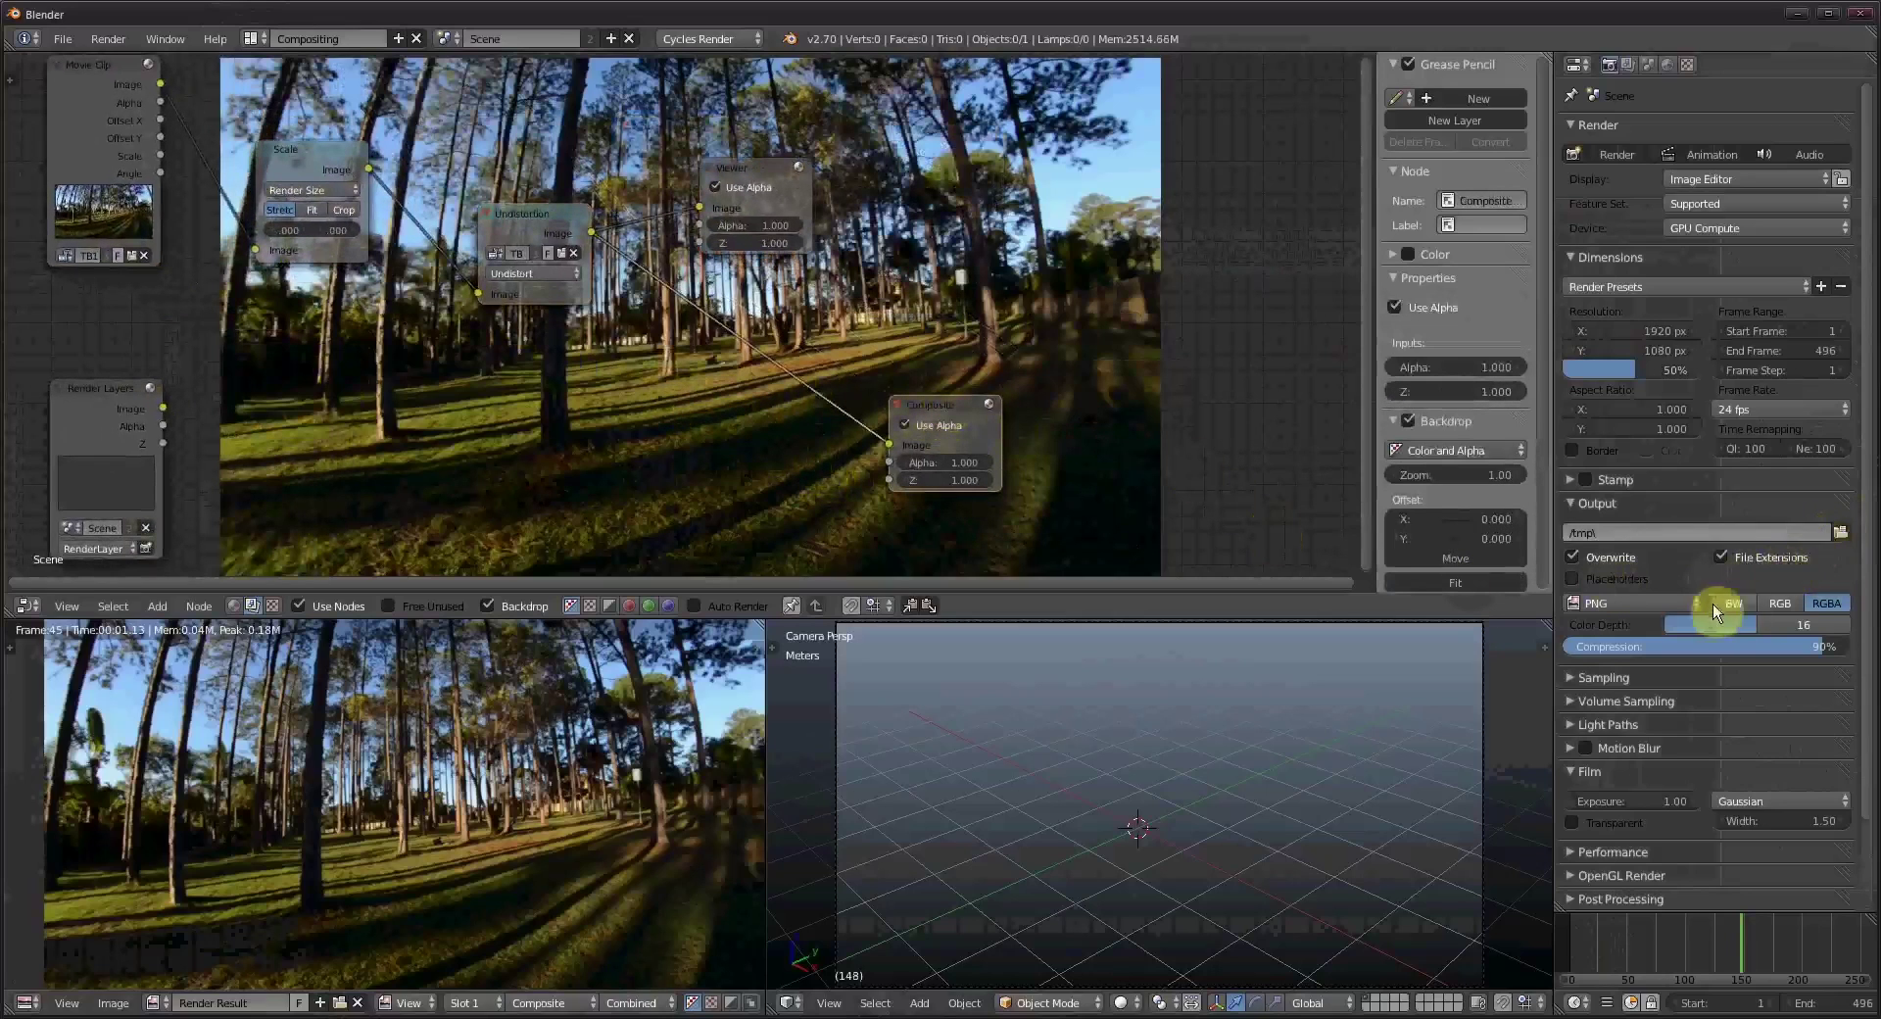
pyautogui.click(1661, 603)
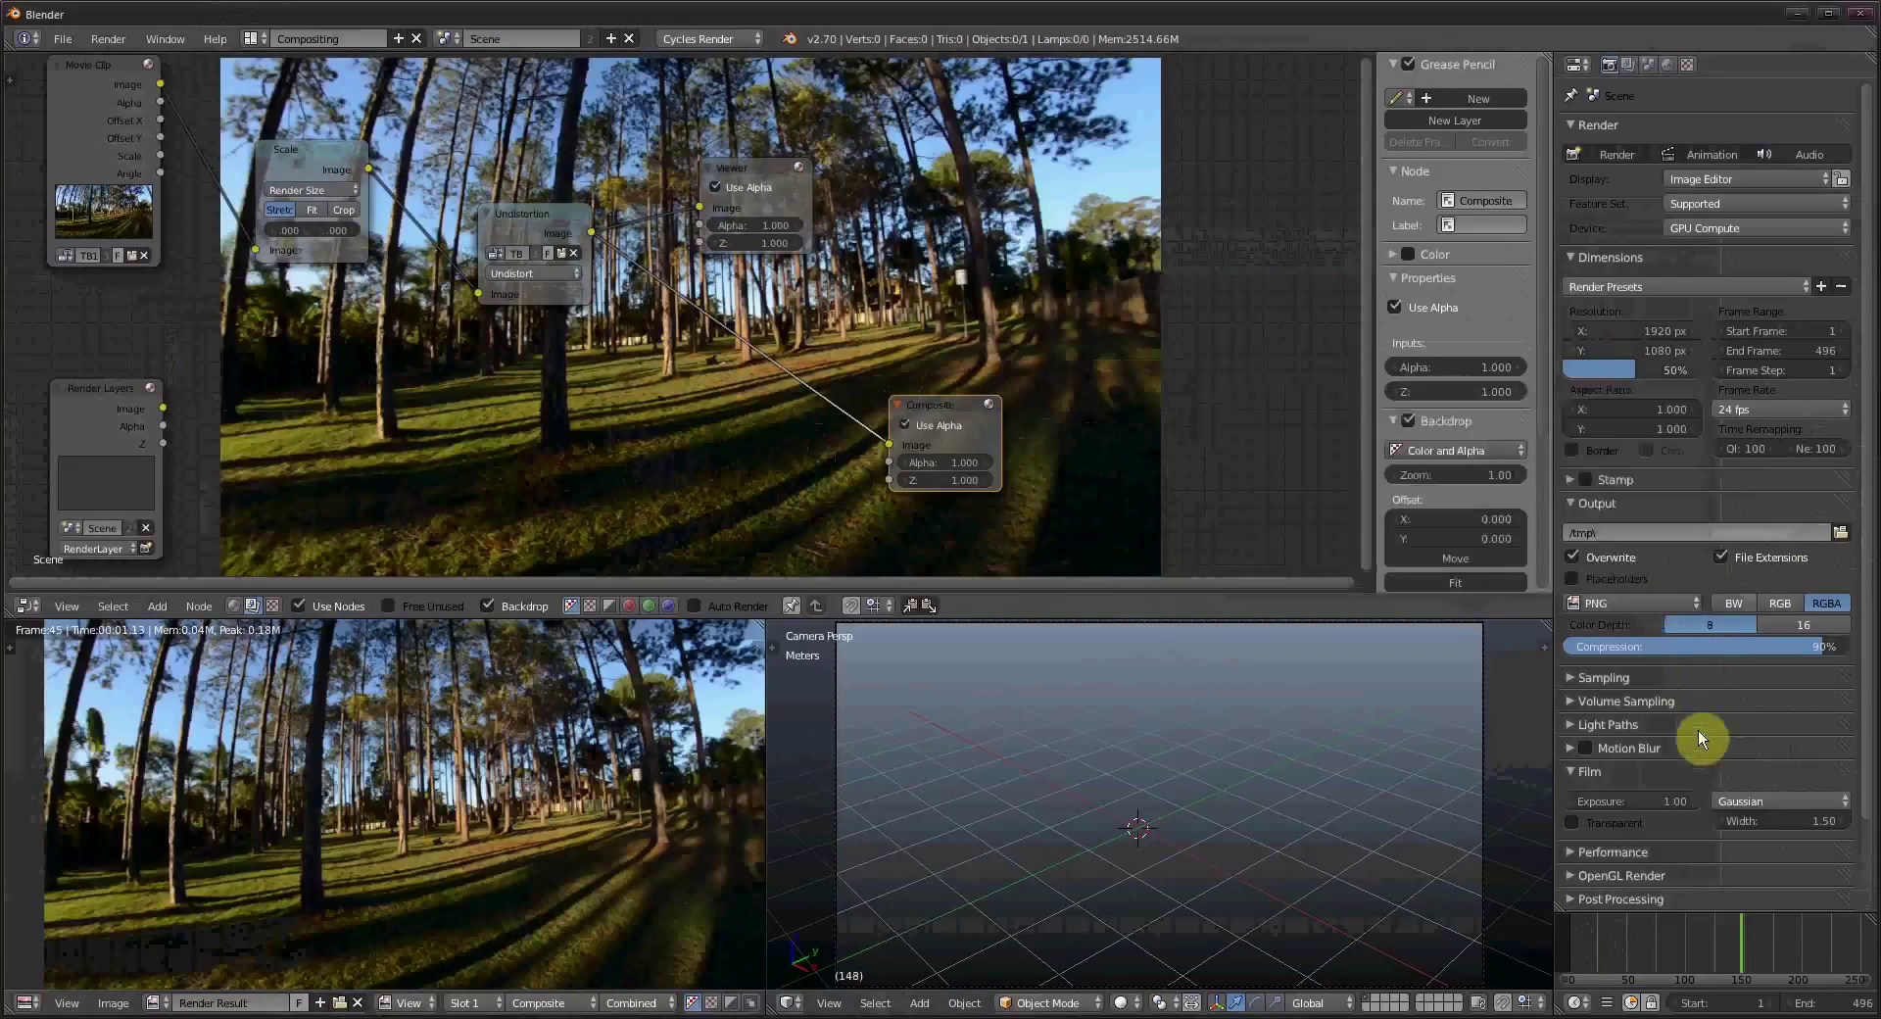
pyautogui.click(1465, 548)
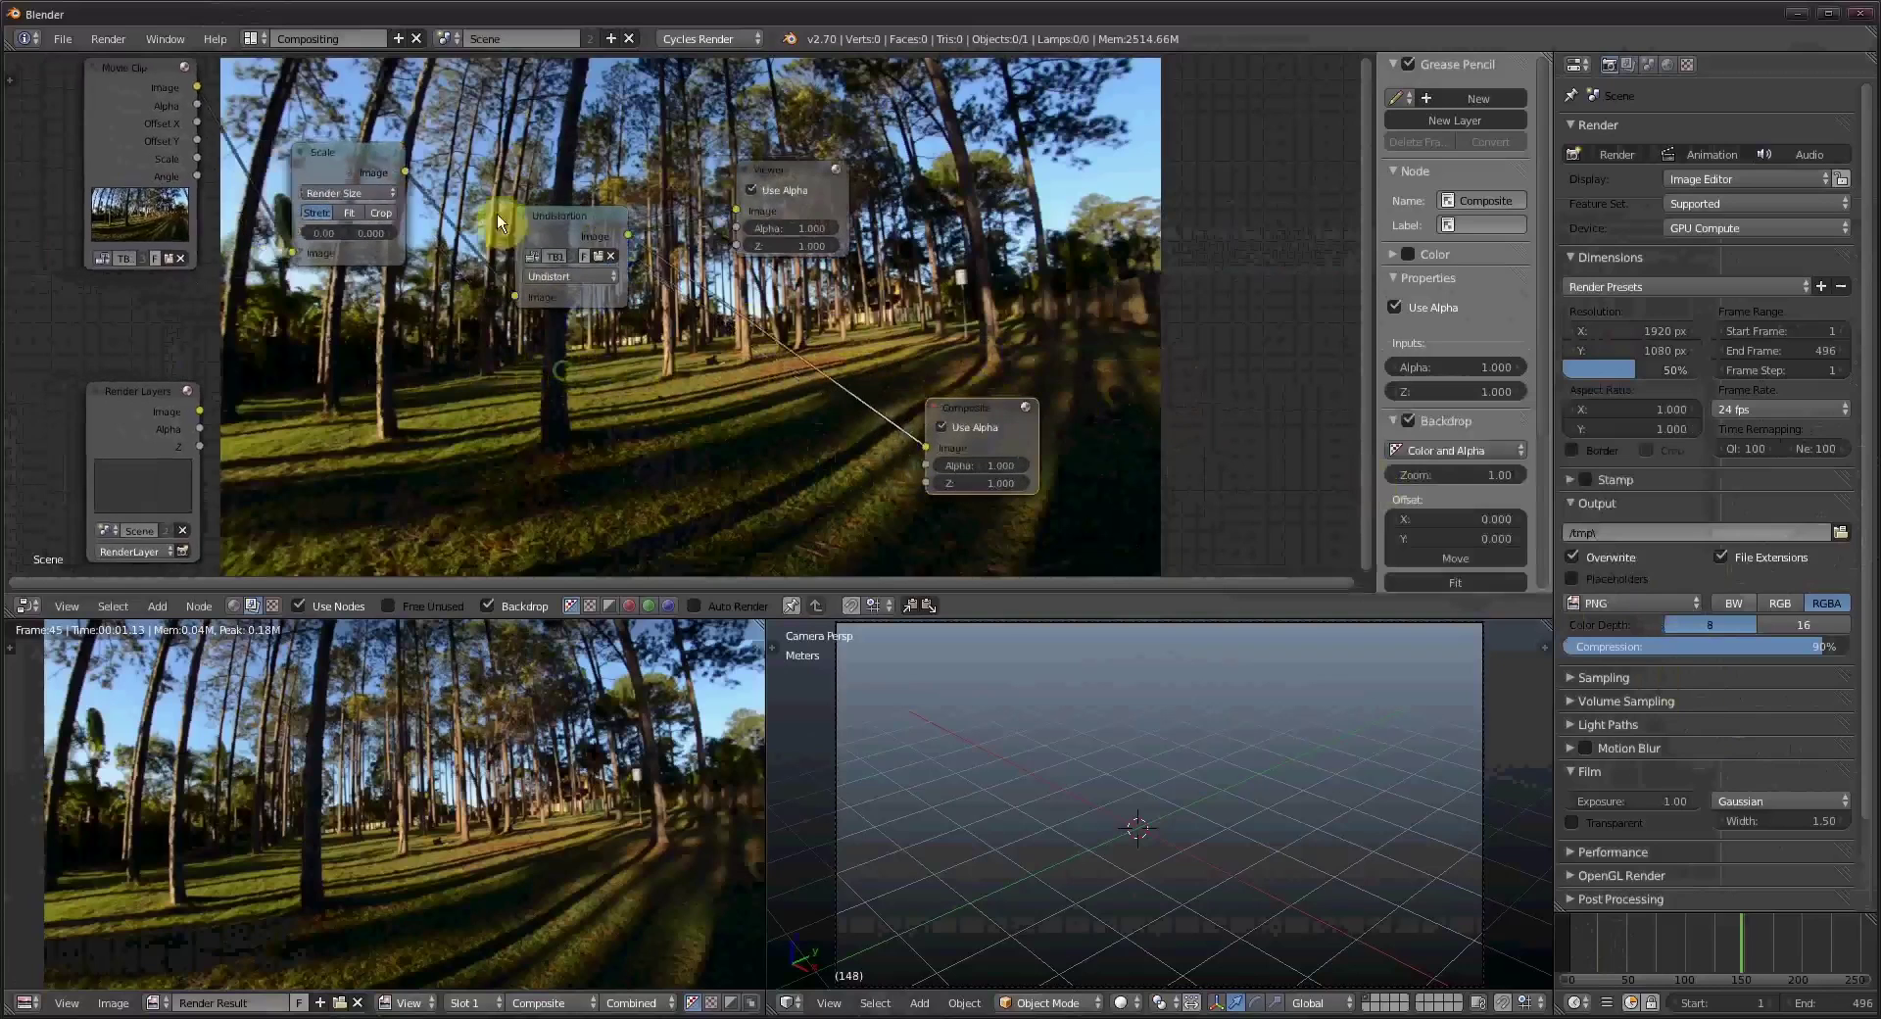
# Return to the Motion Tracking layout with the whole undistorted frame in view.
pyautogui.click(251, 39)
pyautogui.click(311, 168)
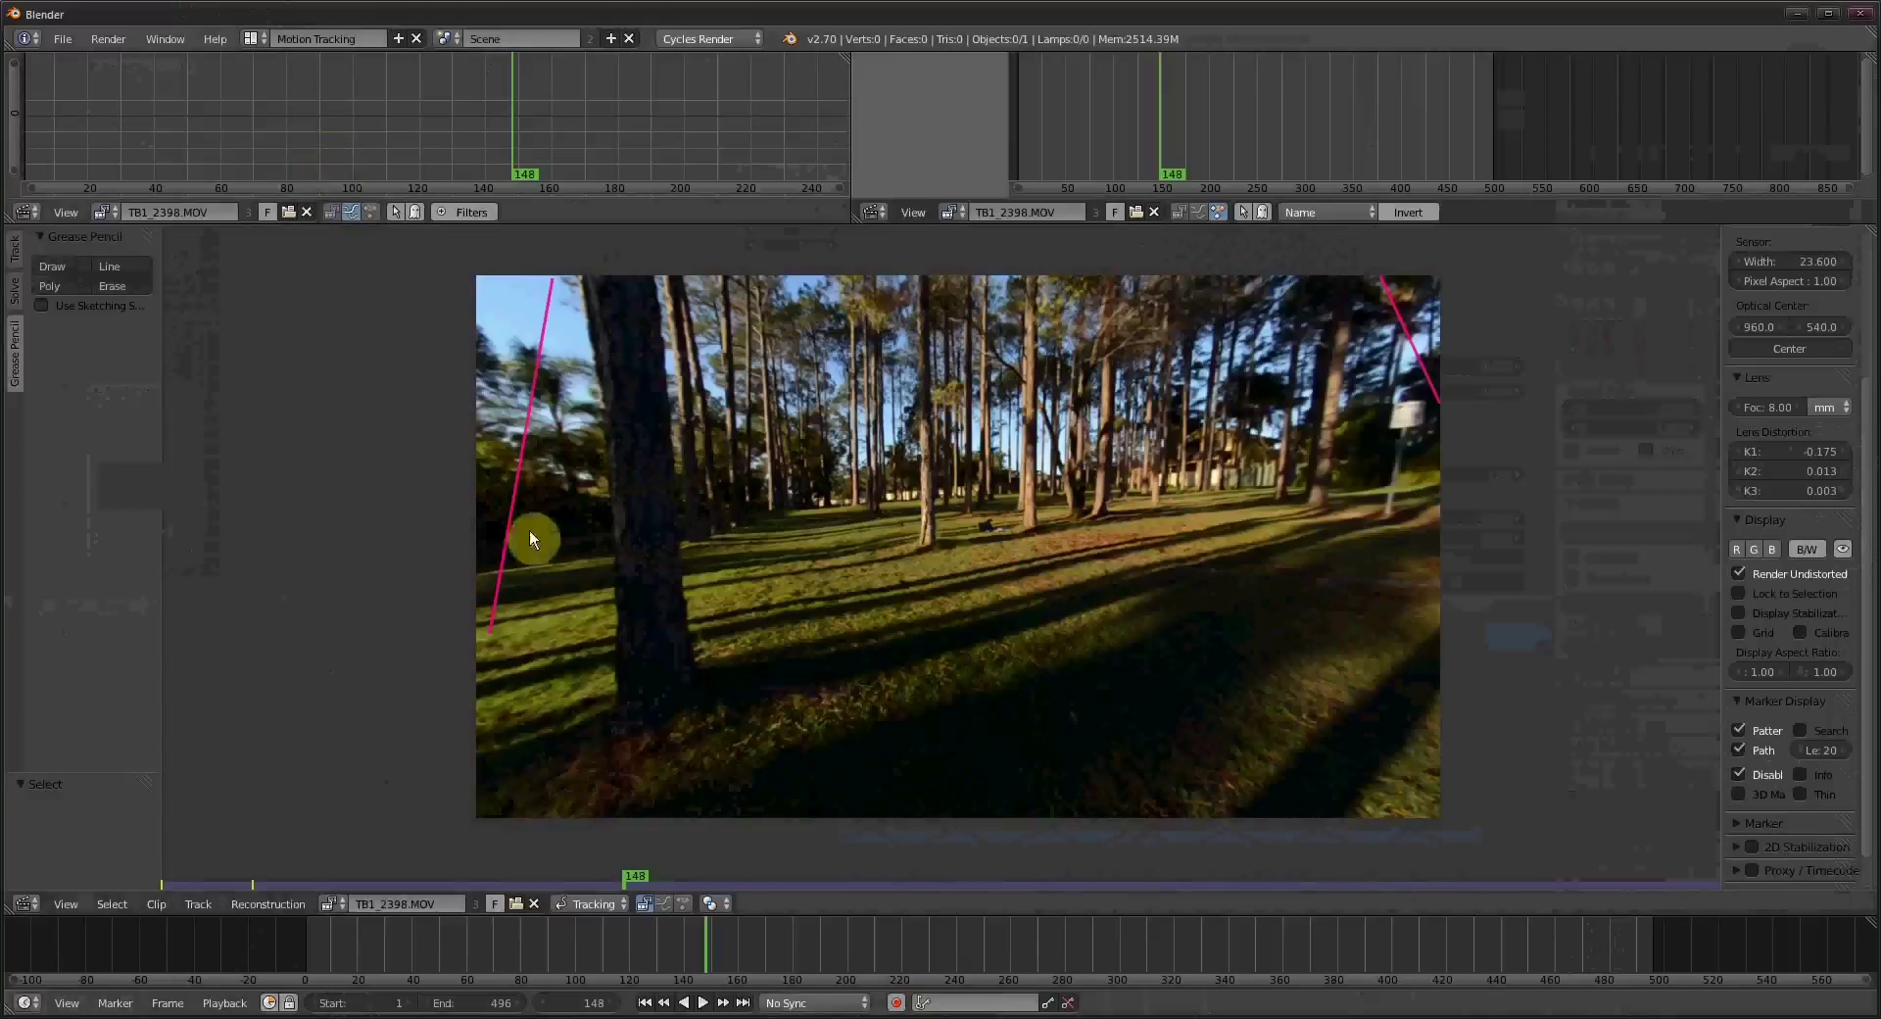
pyautogui.scroll(-1, 576, 655)
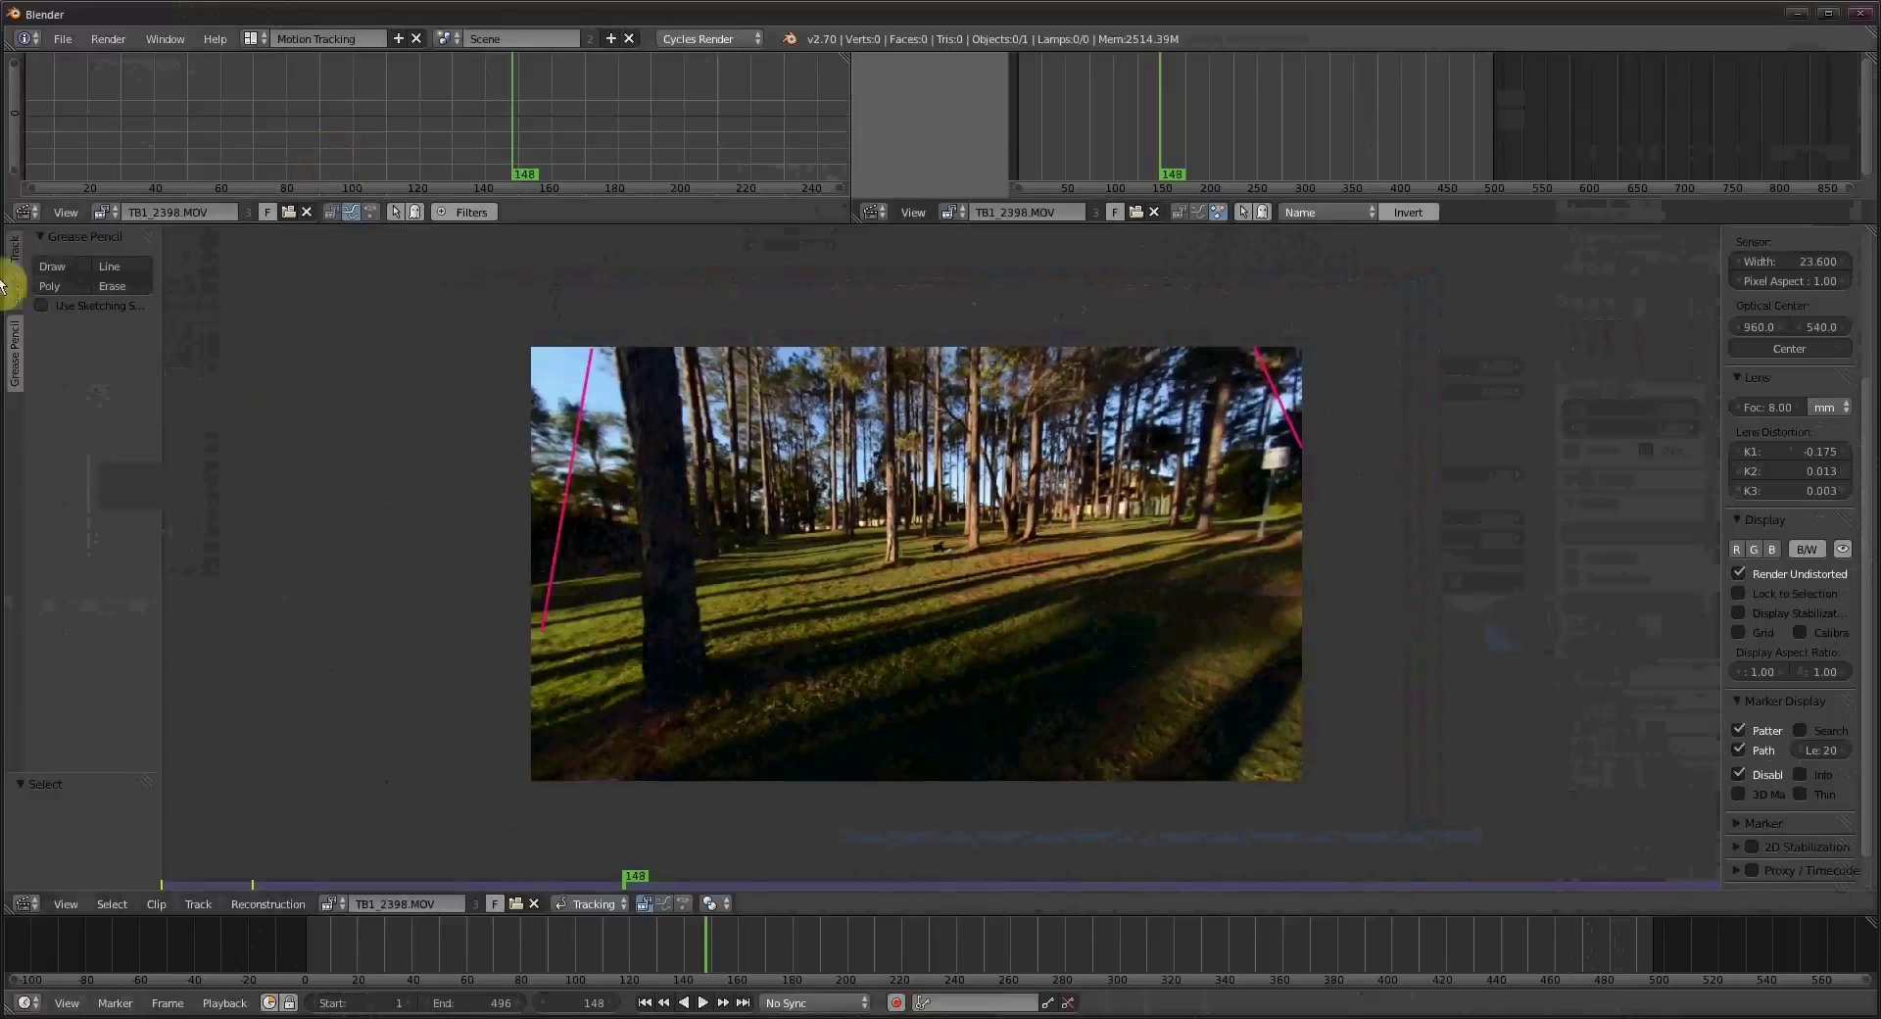
# Show the tracking tools and play the undistorted clip from frame 1, then stop with the whole frame in view.
pyautogui.click(15, 254)
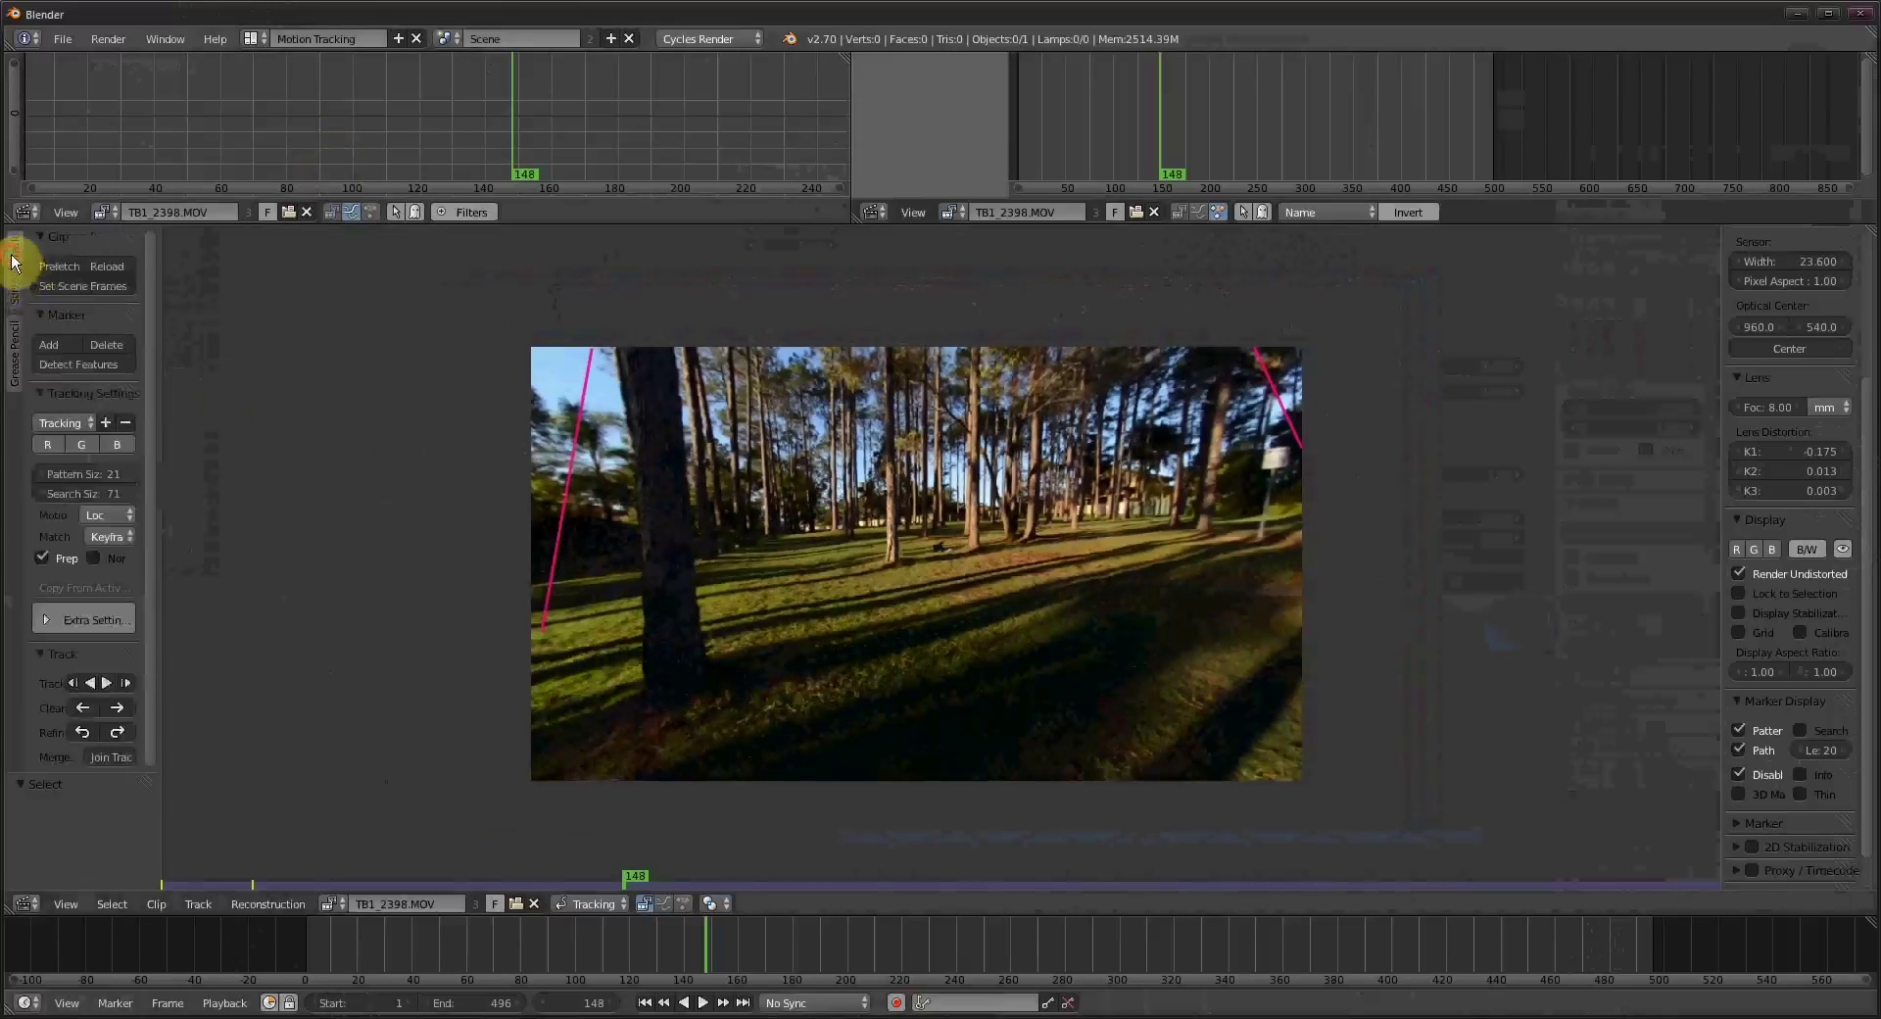
pyautogui.click(645, 1002)
pyautogui.scroll(3, 1034, 597)
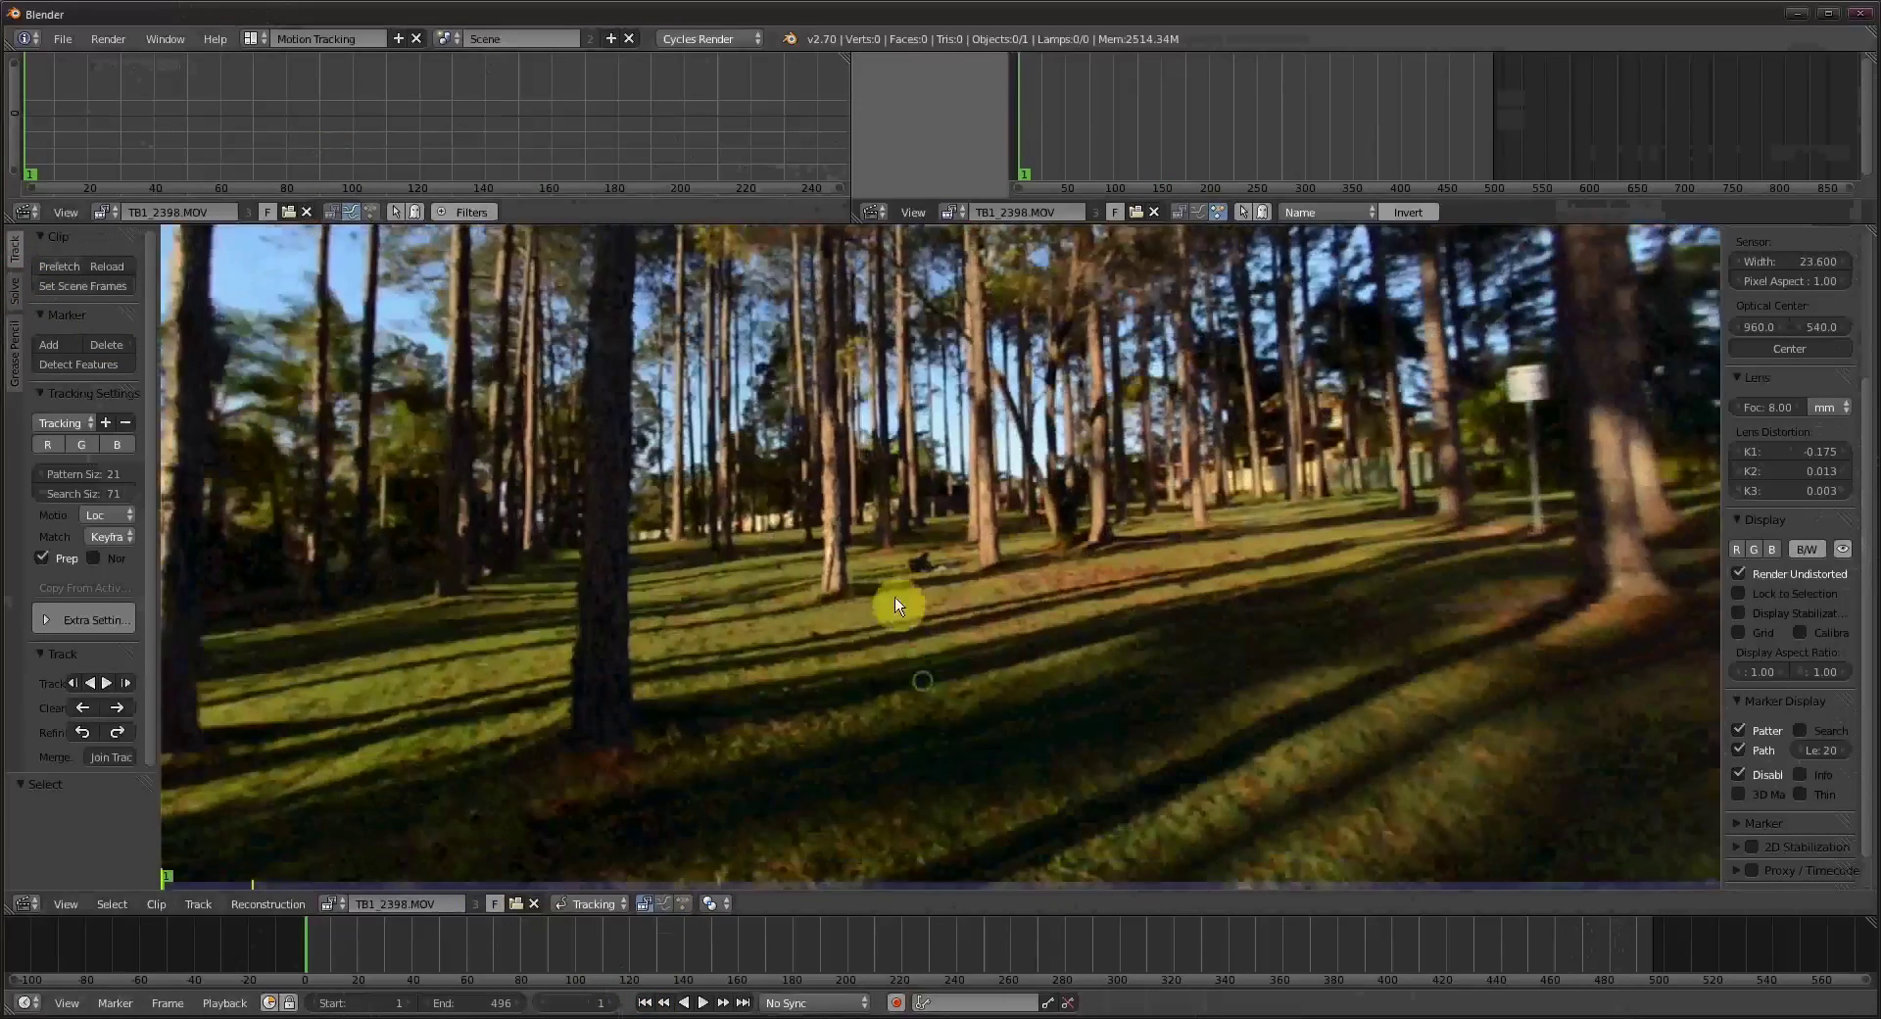
pyautogui.hotkey('alt', 'a')
pyautogui.scroll(-2, 725, 664)
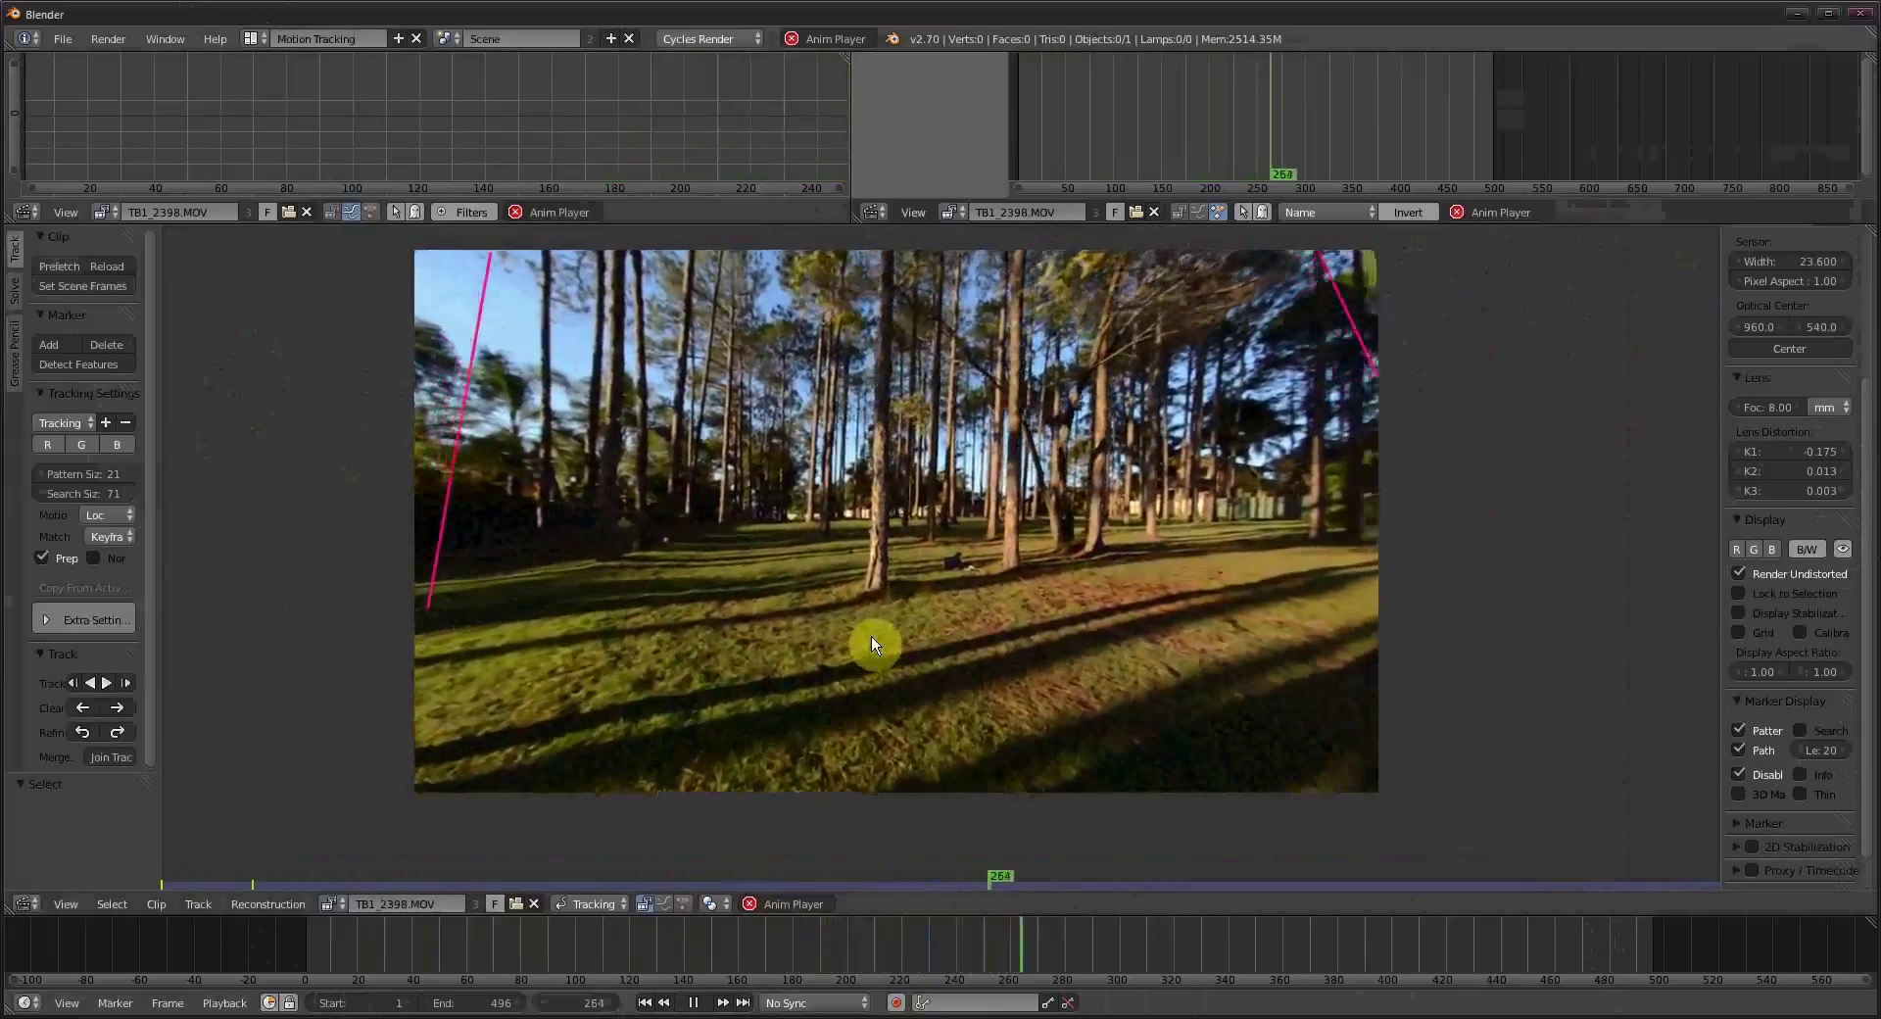
pyautogui.press('Escape')
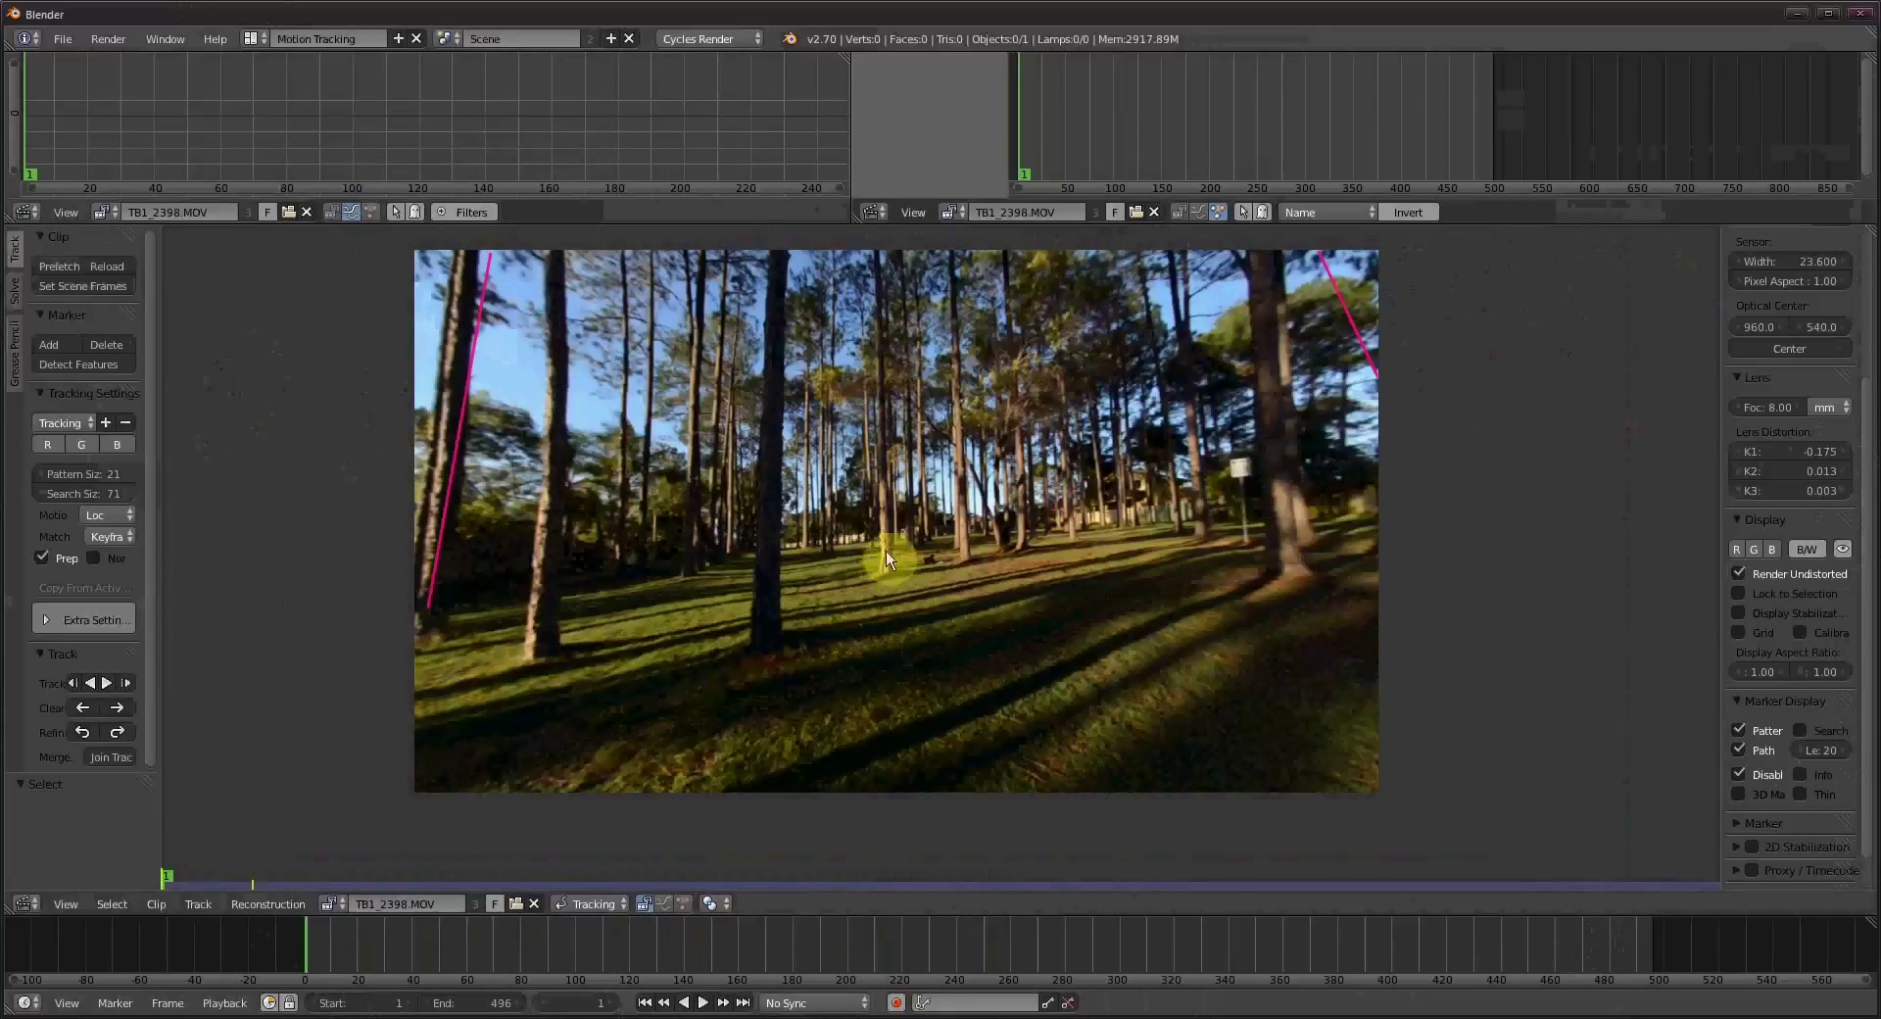
pyautogui.moveTo(939, 432); pyautogui.dragTo(942, 449, button='middle')
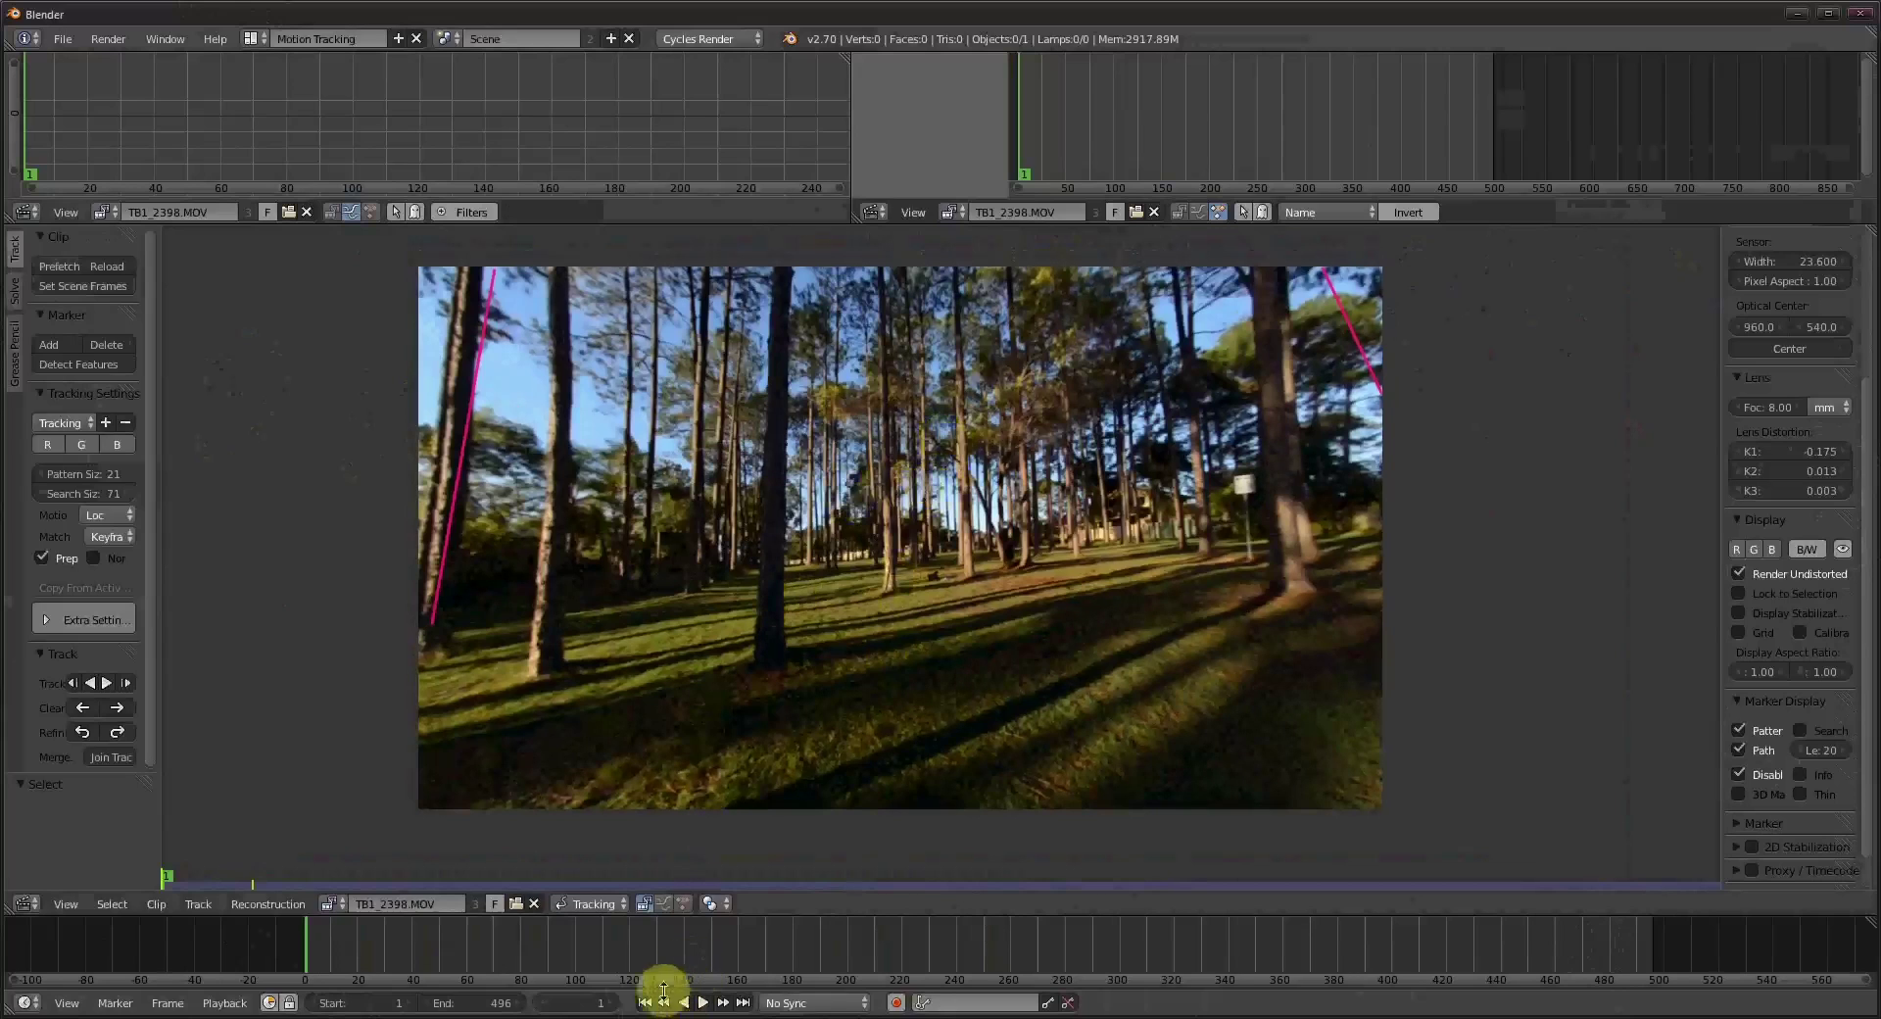
# Open the recent file track_park_close_3.blend and play its camera animation from the first frame.
pyautogui.click(61, 41)
pyautogui.moveTo(109, 101)
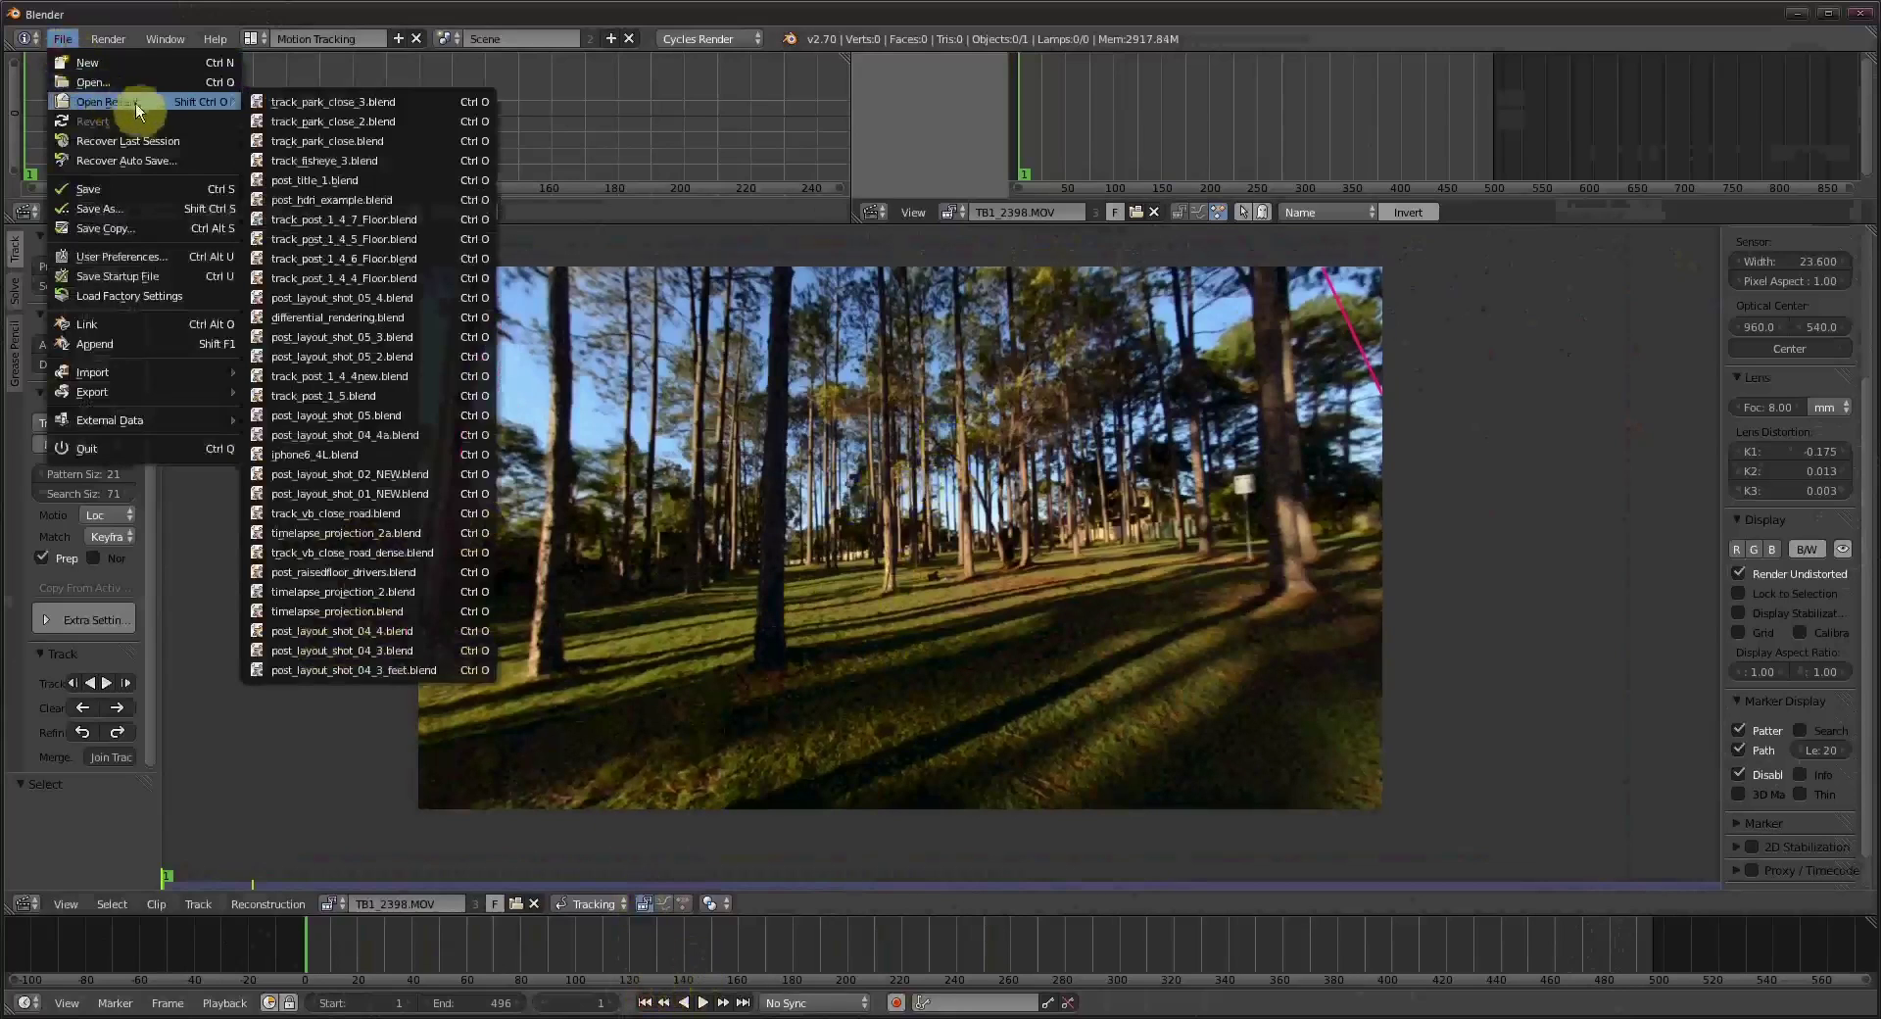
pyautogui.click(415, 102)
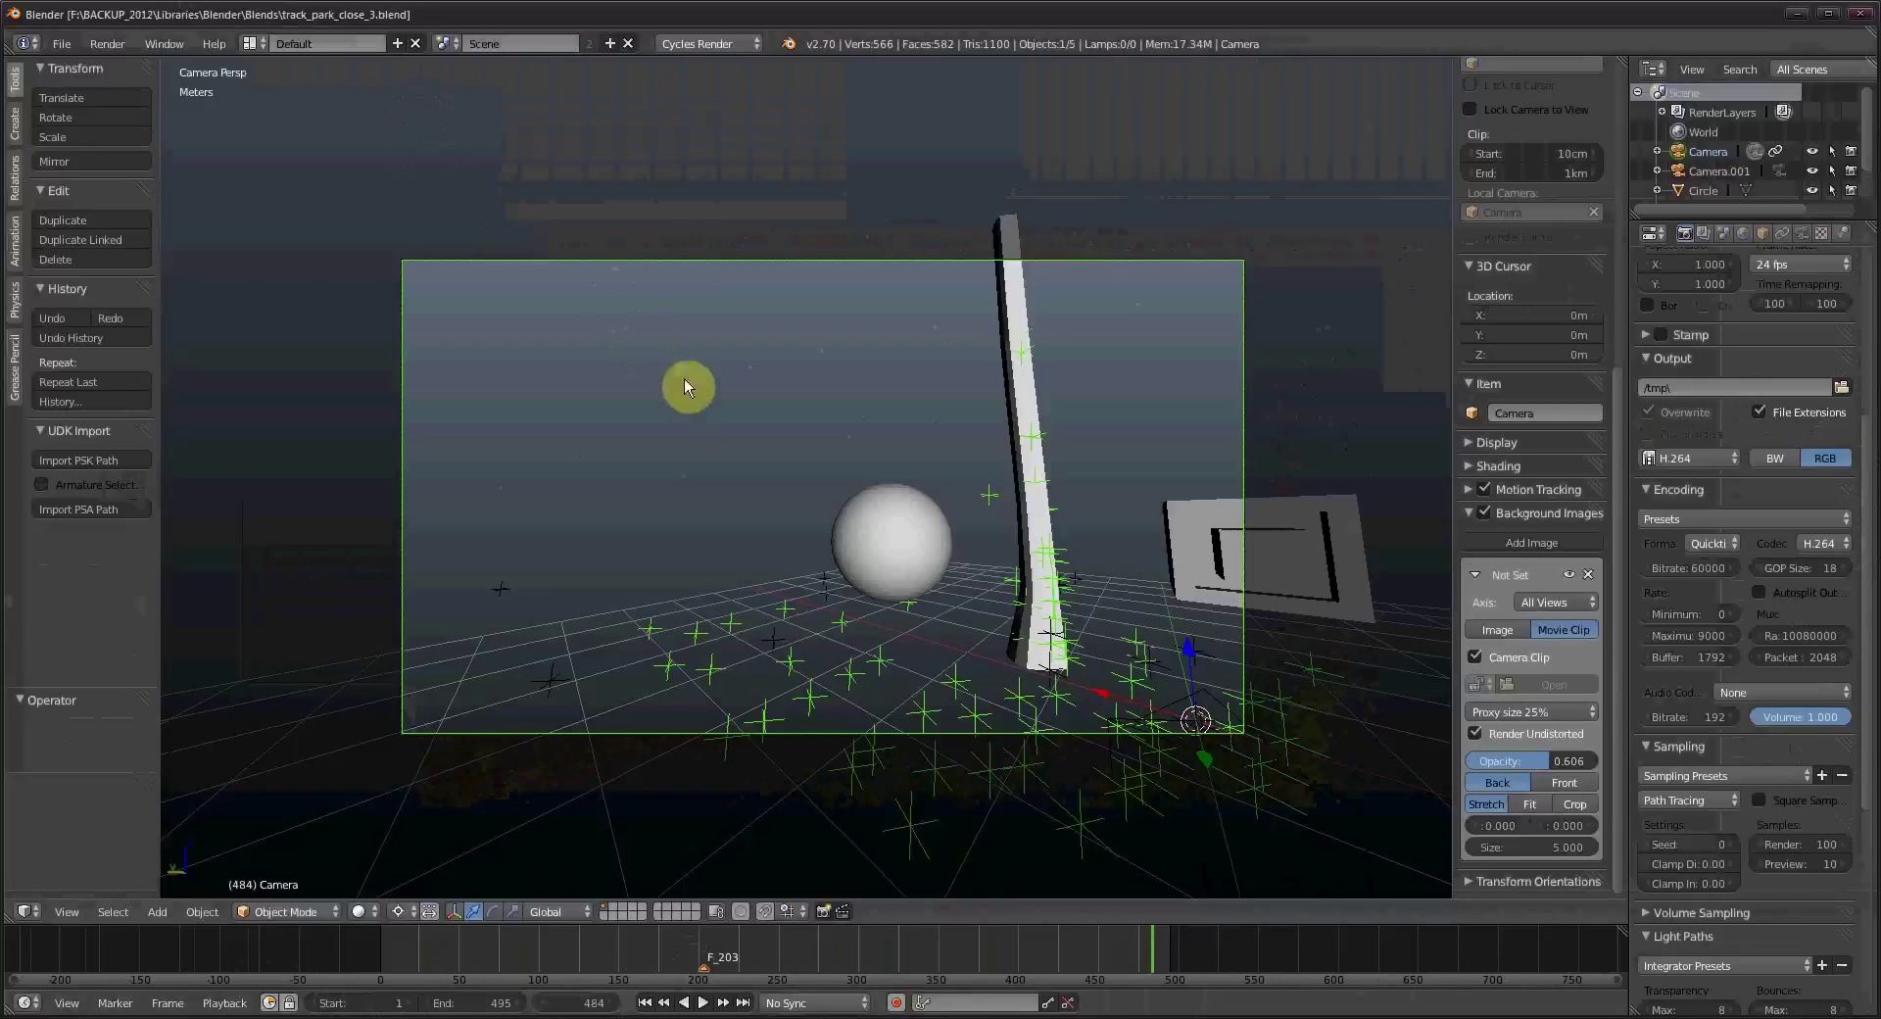
pyautogui.click(644, 1002)
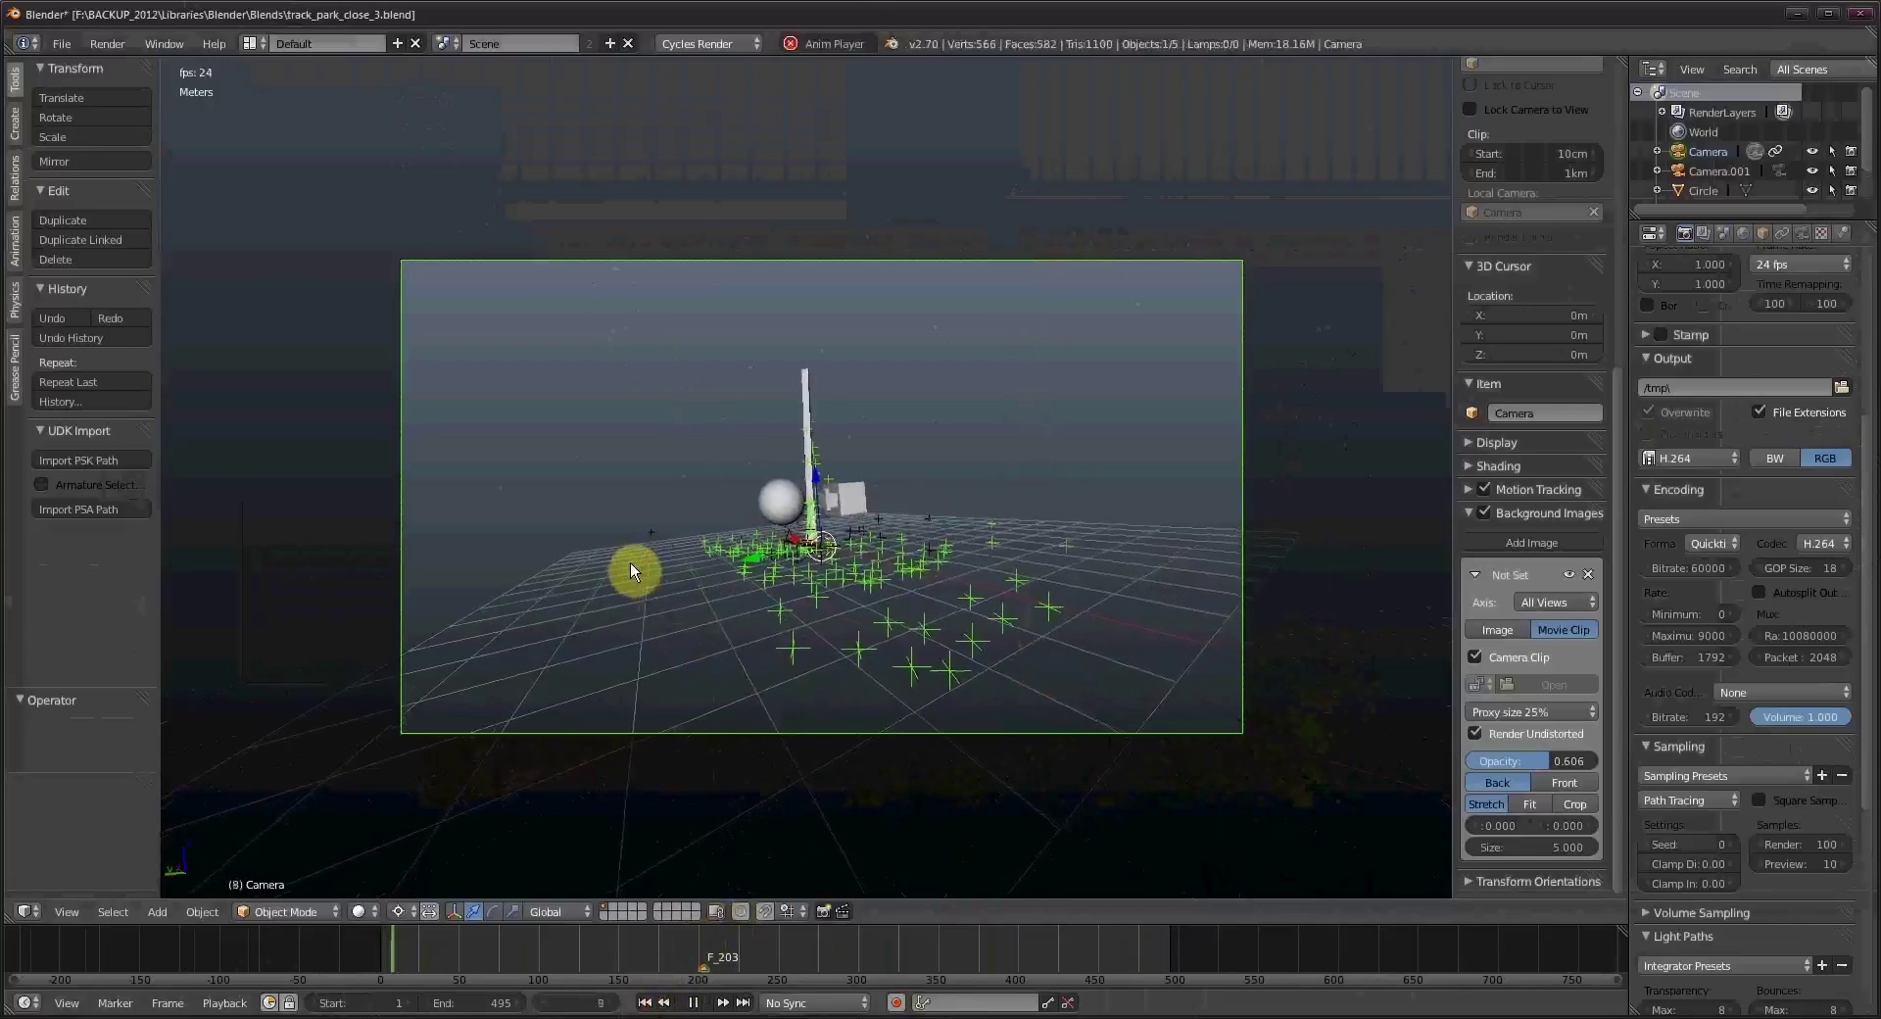
# Stop on frame 1 and switch to the Motion Tracking layout, showing the undistorted clip's first frame.
pyautogui.click(249, 43)
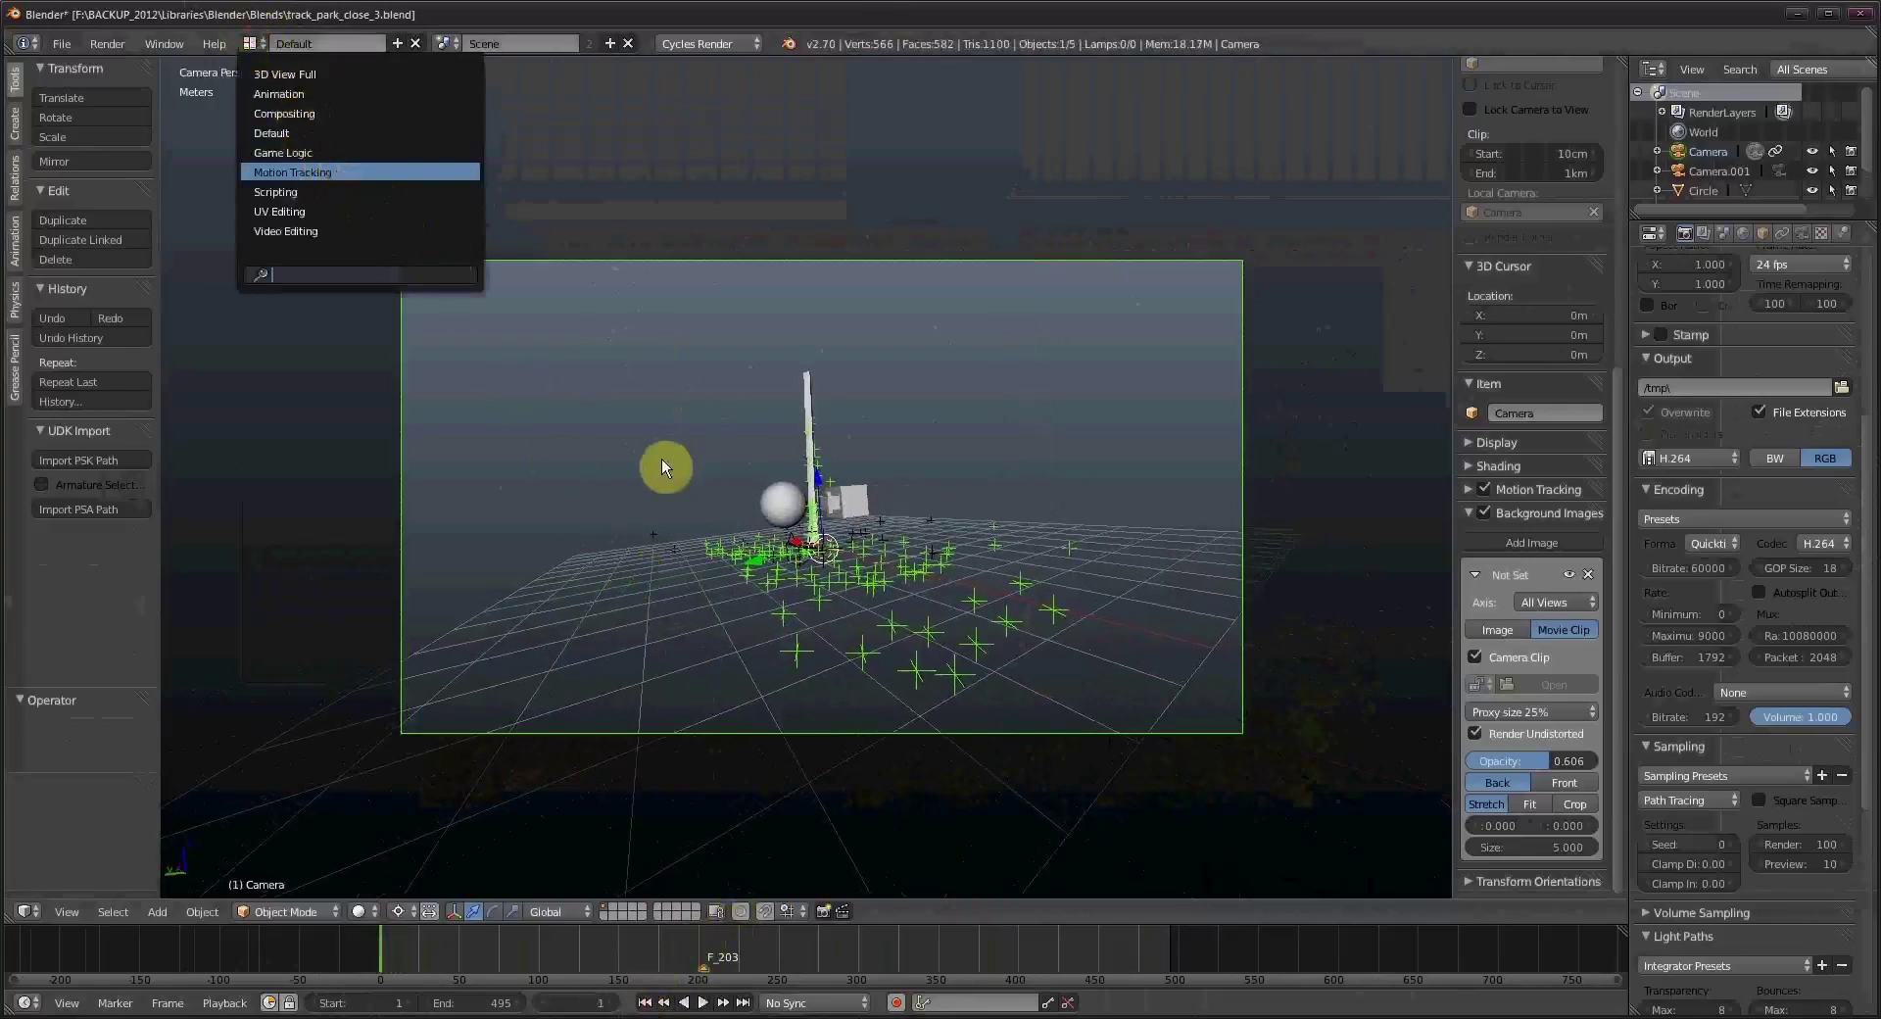
pyautogui.press('Return')
pyautogui.scroll(-4, 662, 466)
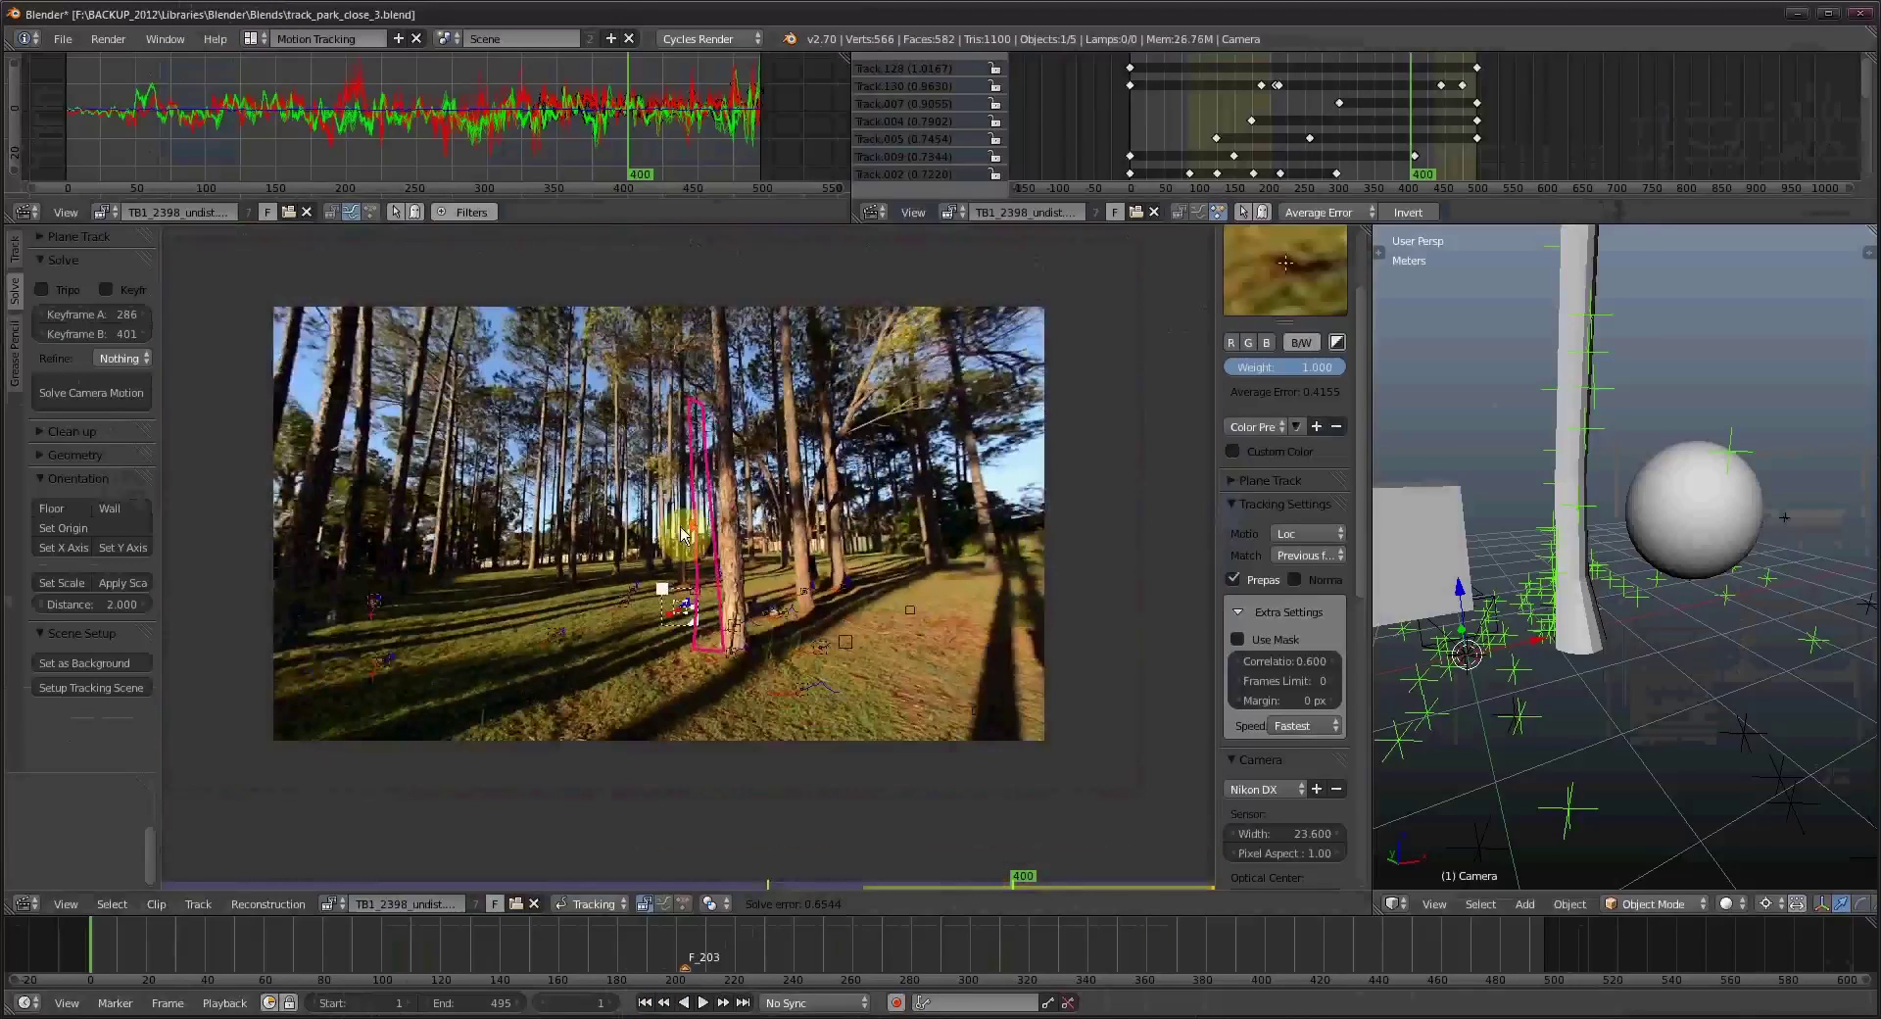
pyautogui.click(646, 1002)
pyautogui.scroll(2, 571, 601)
pyautogui.scroll(-1, 802, 638)
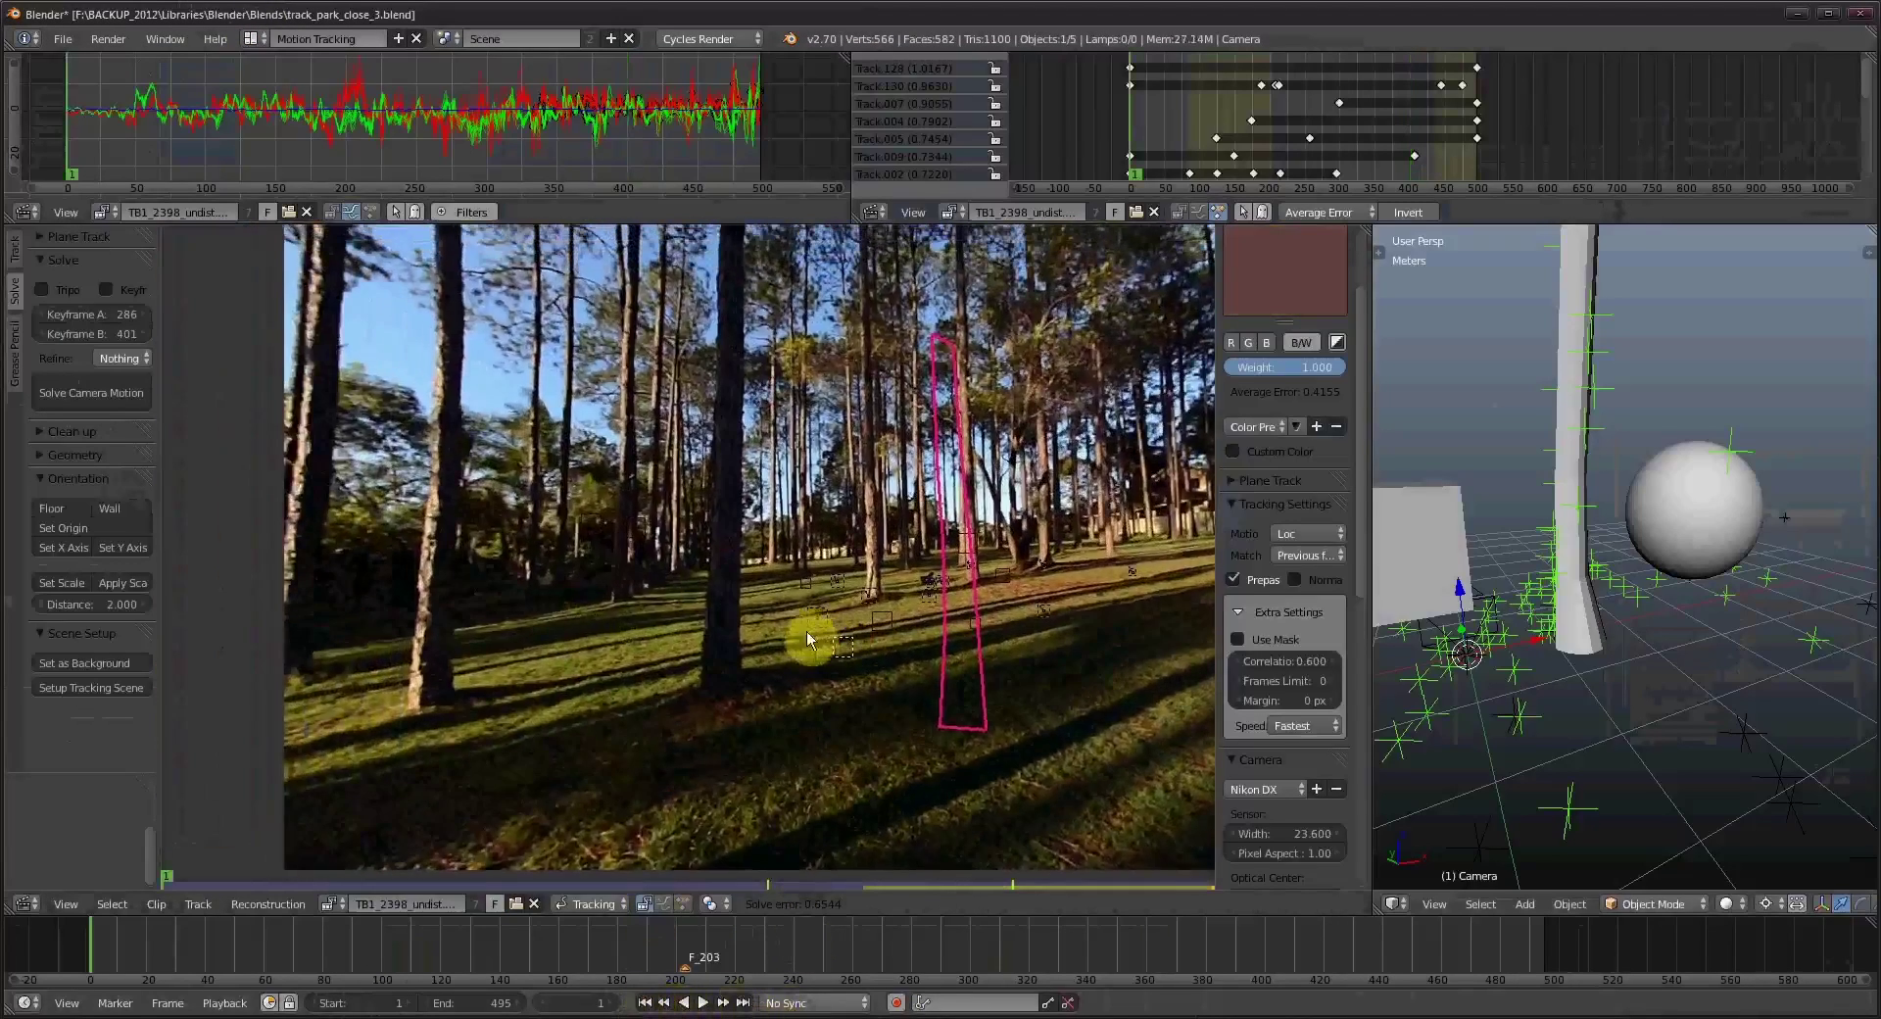
# Examine the trunks near the footage's edges at high magnification in a maximized clip editor, then restore the layout.
pyautogui.scroll(5, 584, 613)
pyautogui.scroll(3, 480, 562)
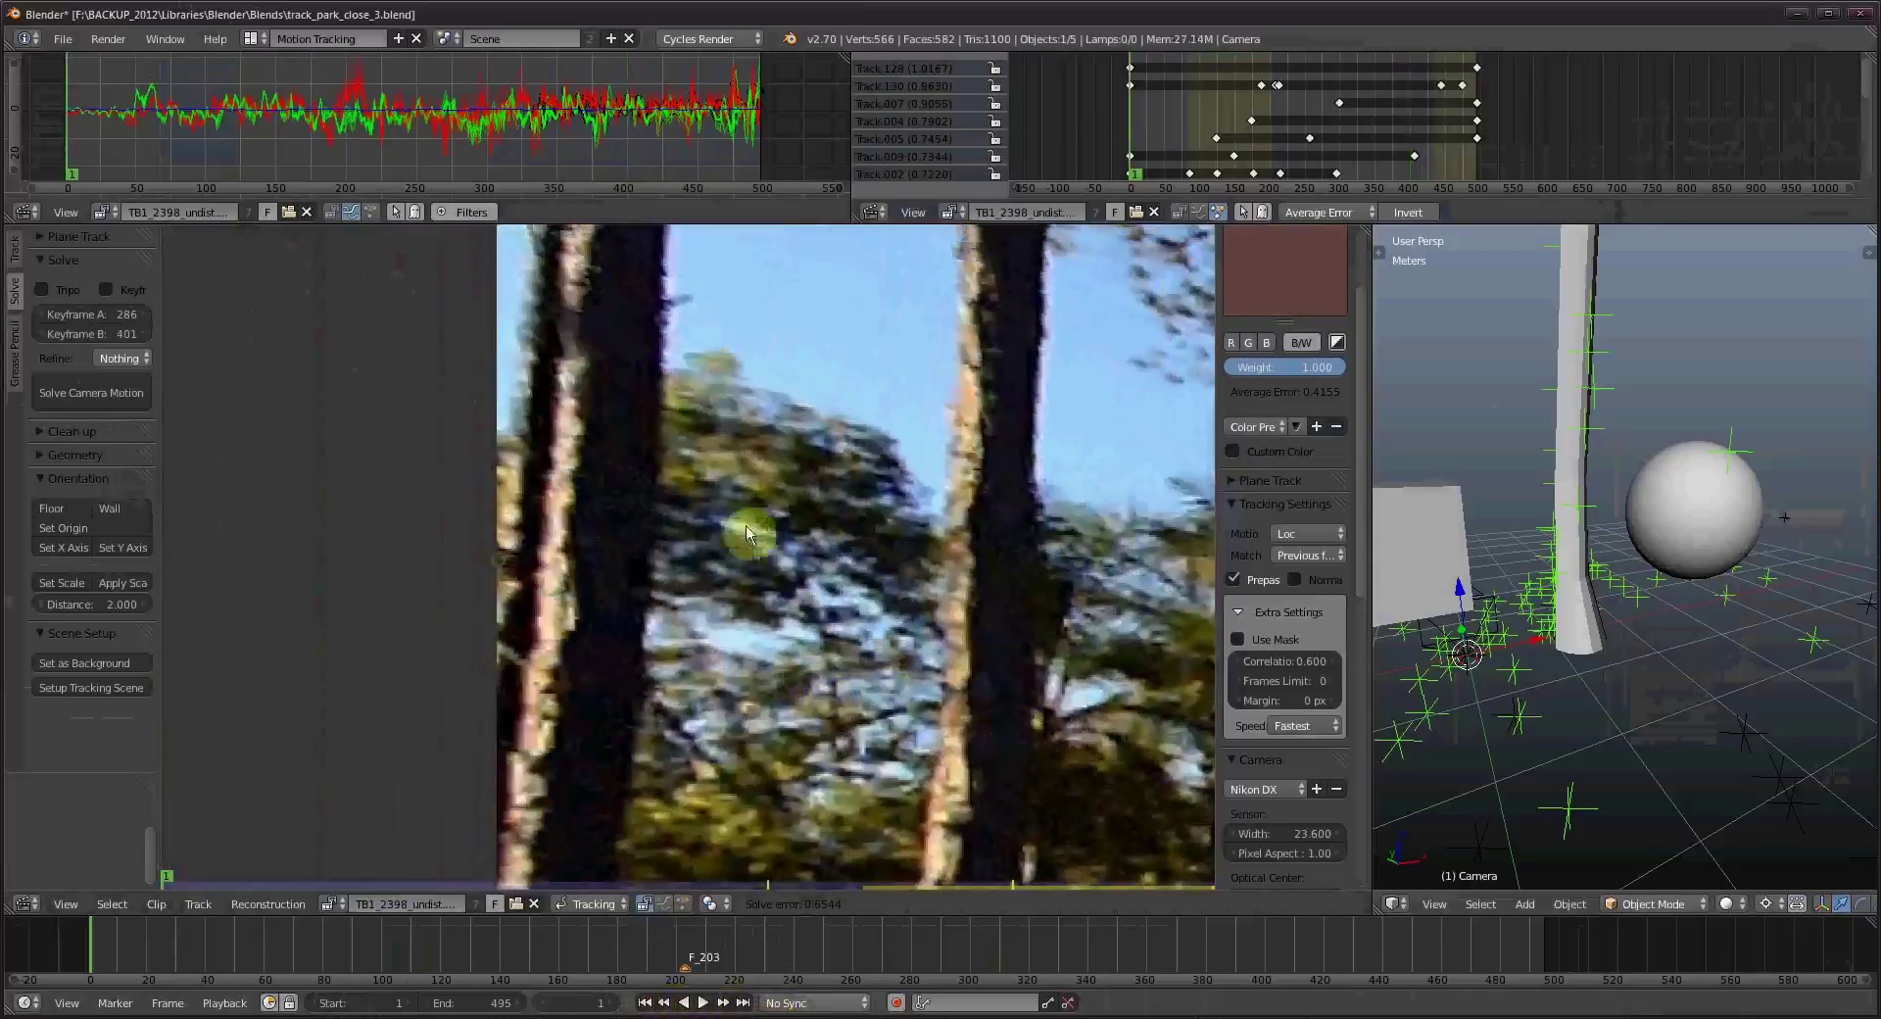
pyautogui.scroll(1, 613, 490)
pyautogui.hotkey('ctrl', 'Up')
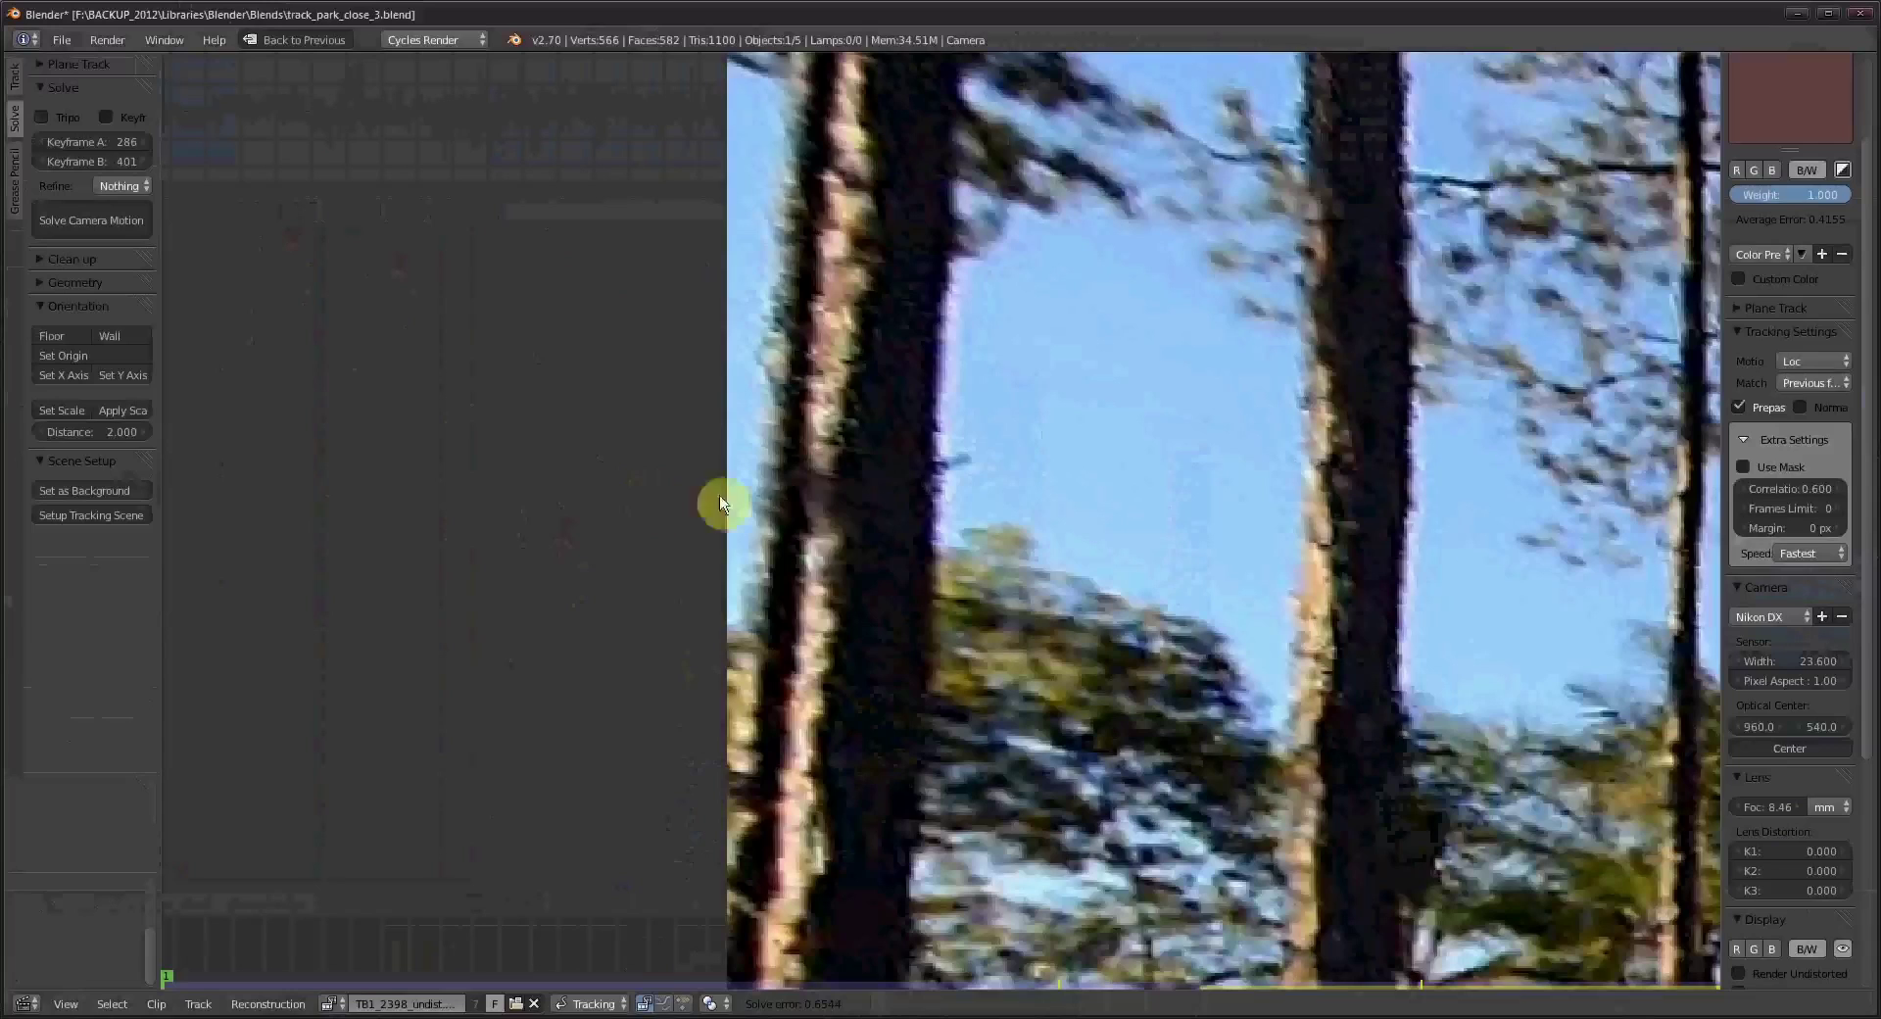
pyautogui.moveTo(1049, 327); pyautogui.dragTo(831, 619, button='middle')
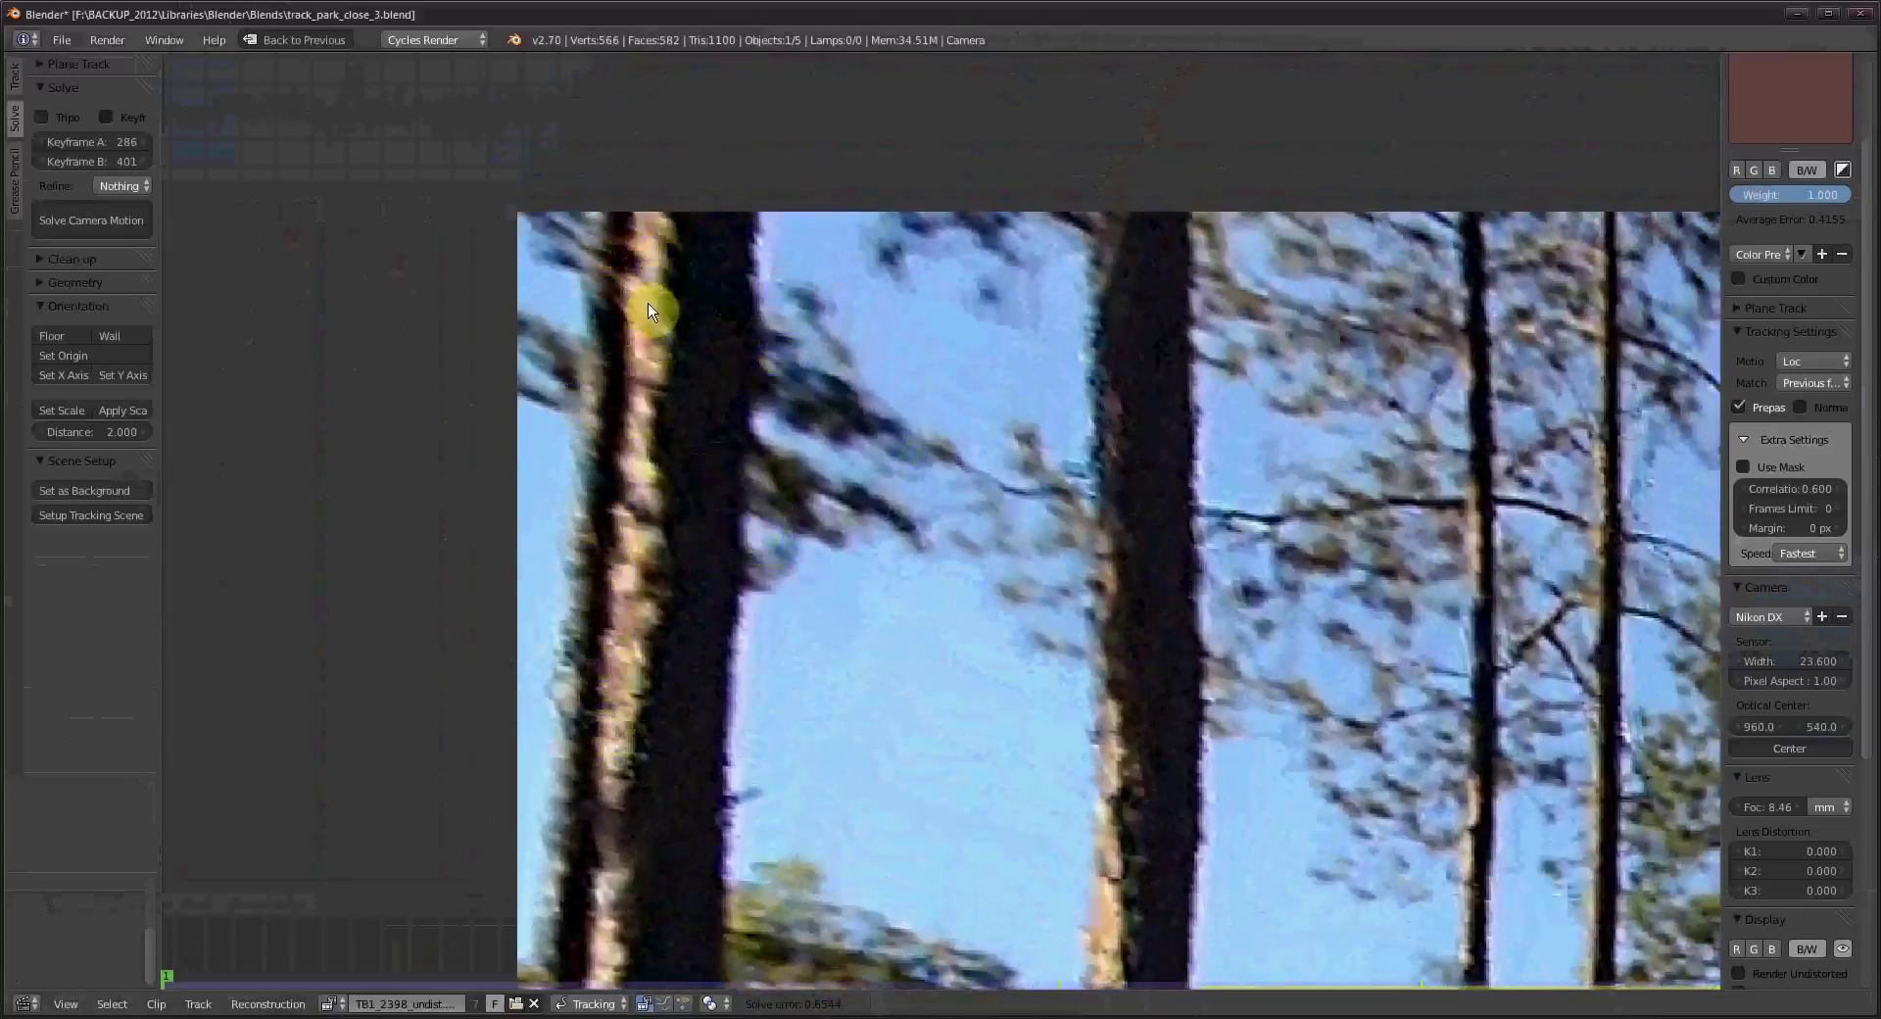
pyautogui.scroll(-6, 648, 306)
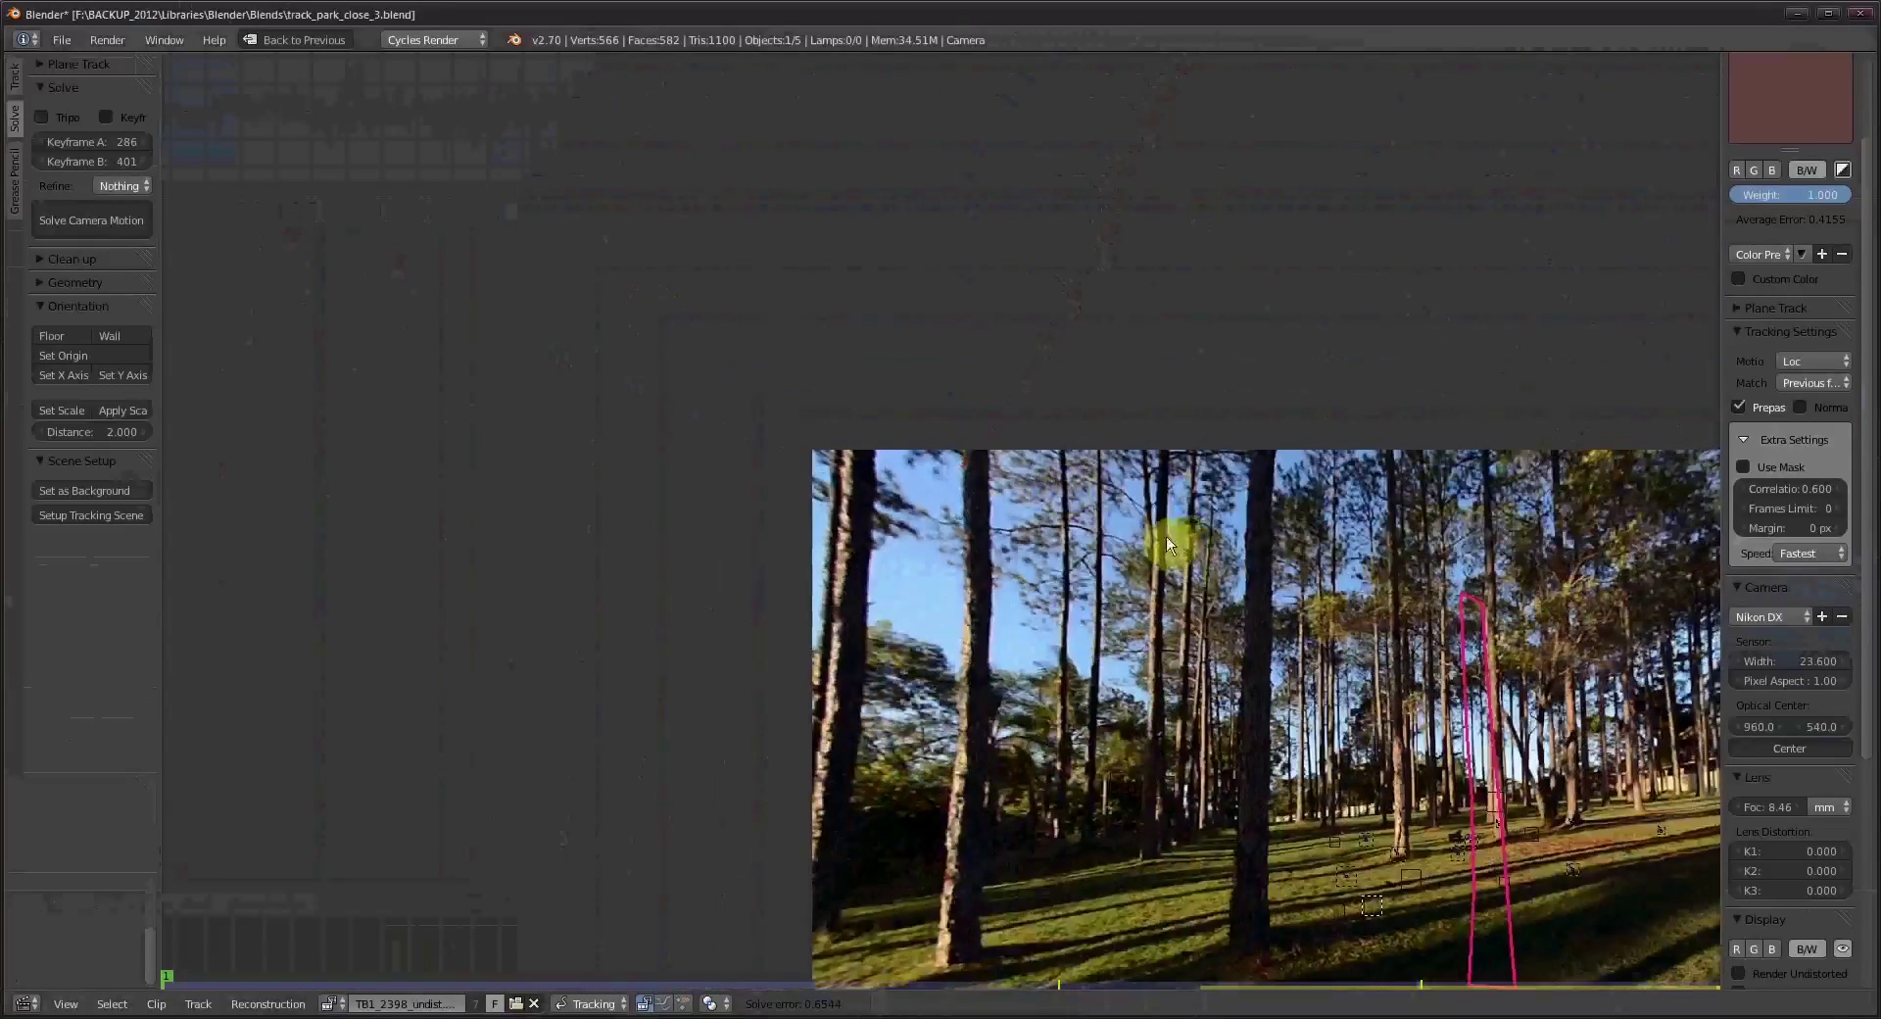
pyautogui.scroll(3, 928, 555)
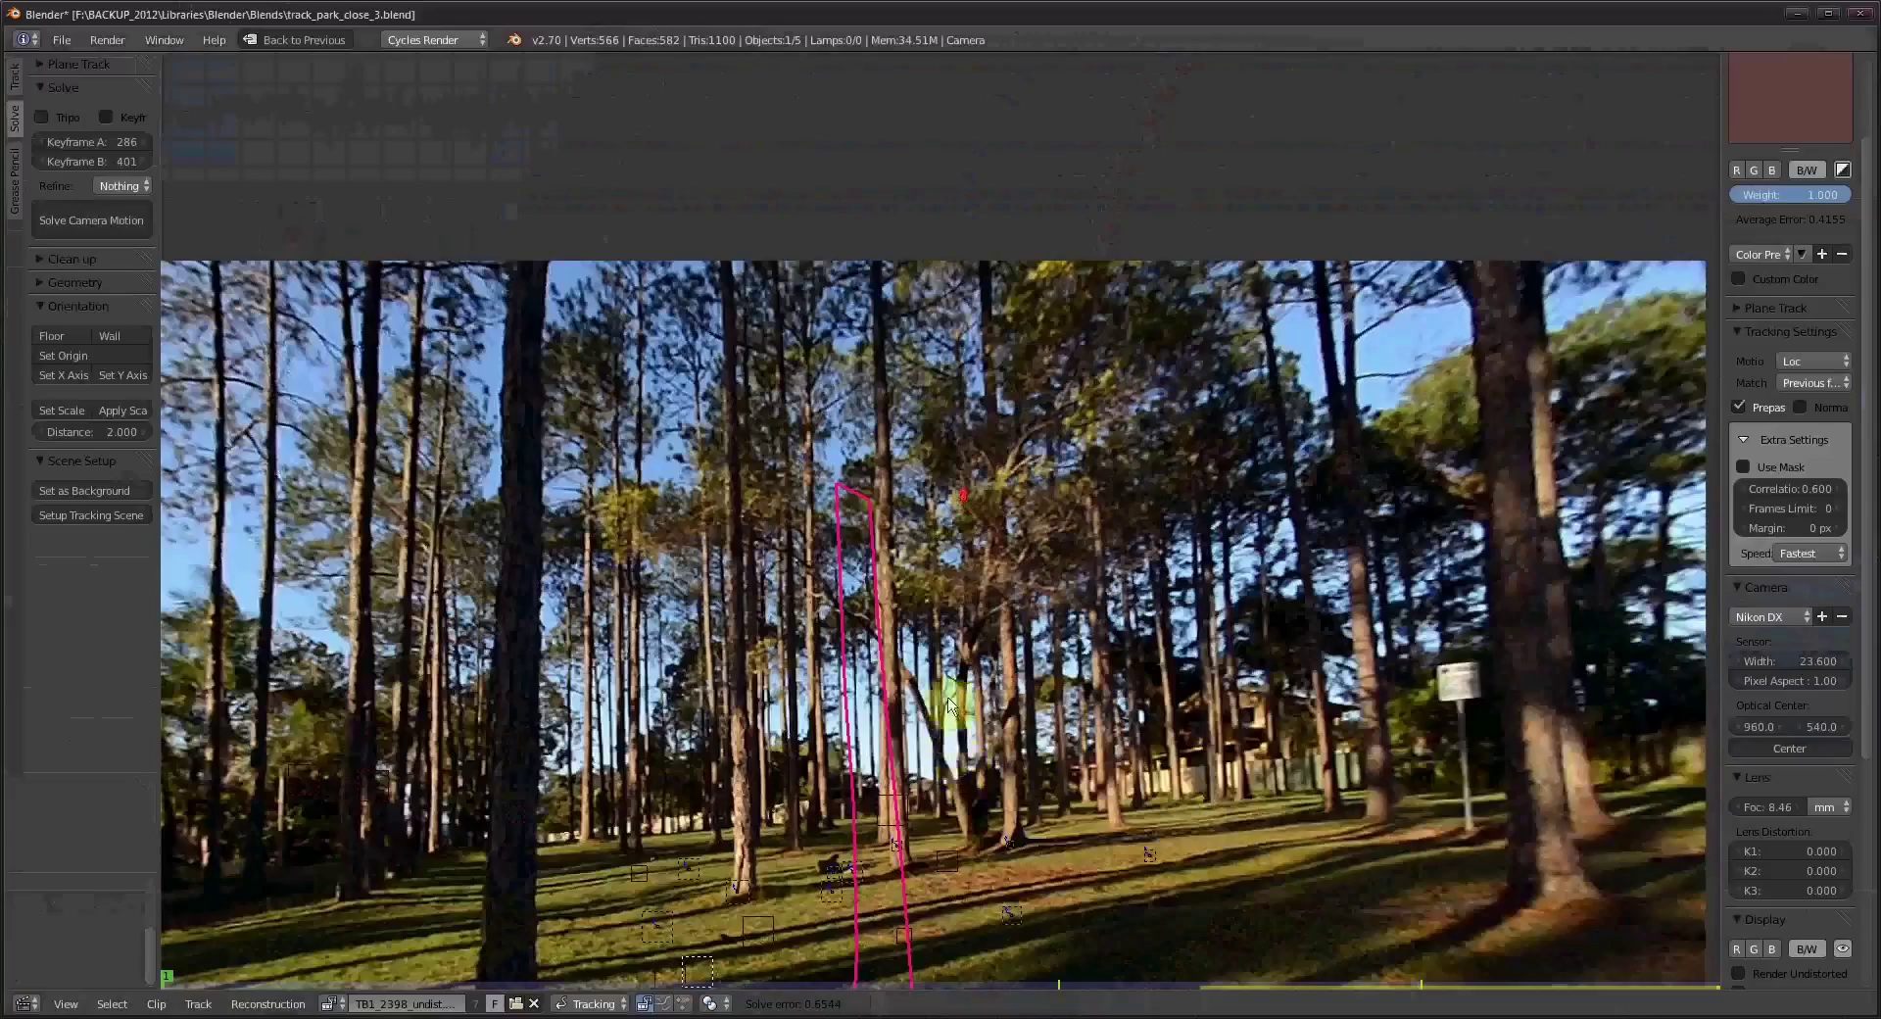
pyautogui.hotkey('ctrl', 'Up')
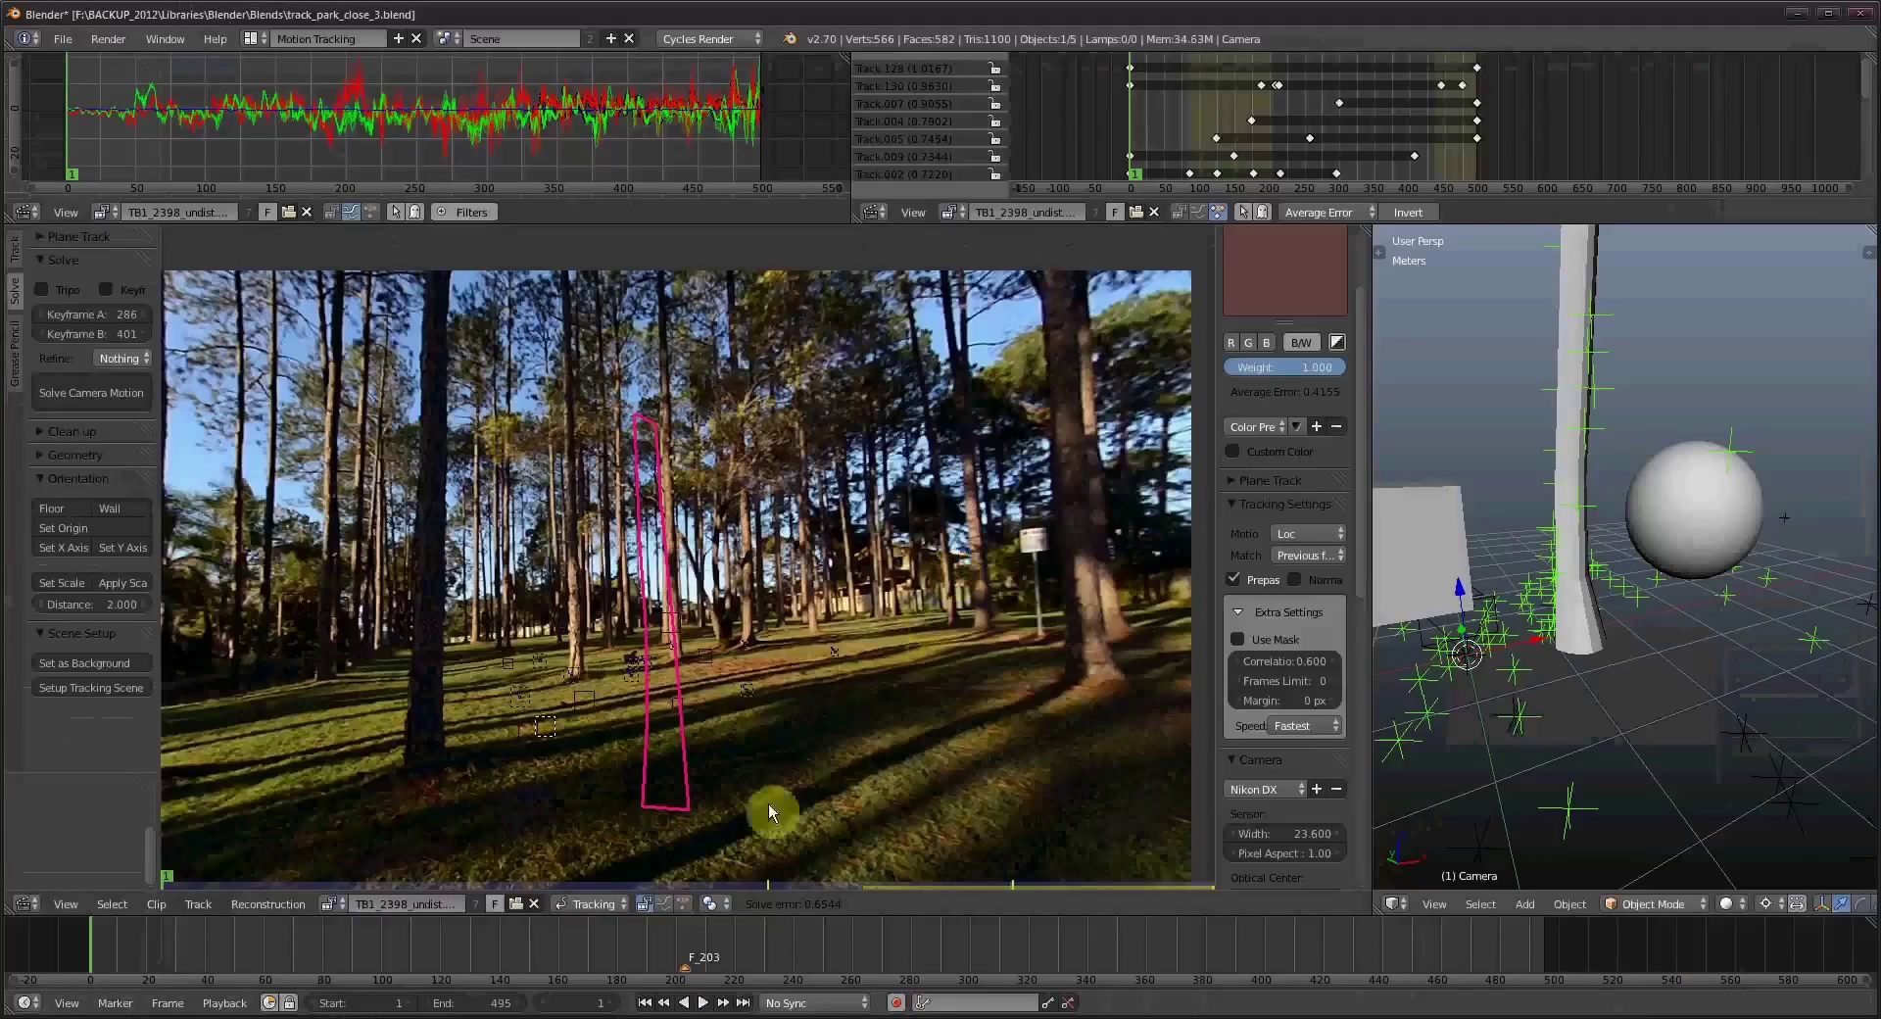
# Scrub the undistorted clip to frame 372 and select all tracking markers.
pyautogui.click(244, 973)
pyautogui.moveTo(440, 970); pyautogui.dragTo(1183, 969)
pyautogui.scroll(-4, 860, 788)
pyautogui.scroll(2, 858, 740)
pyautogui.press('a')
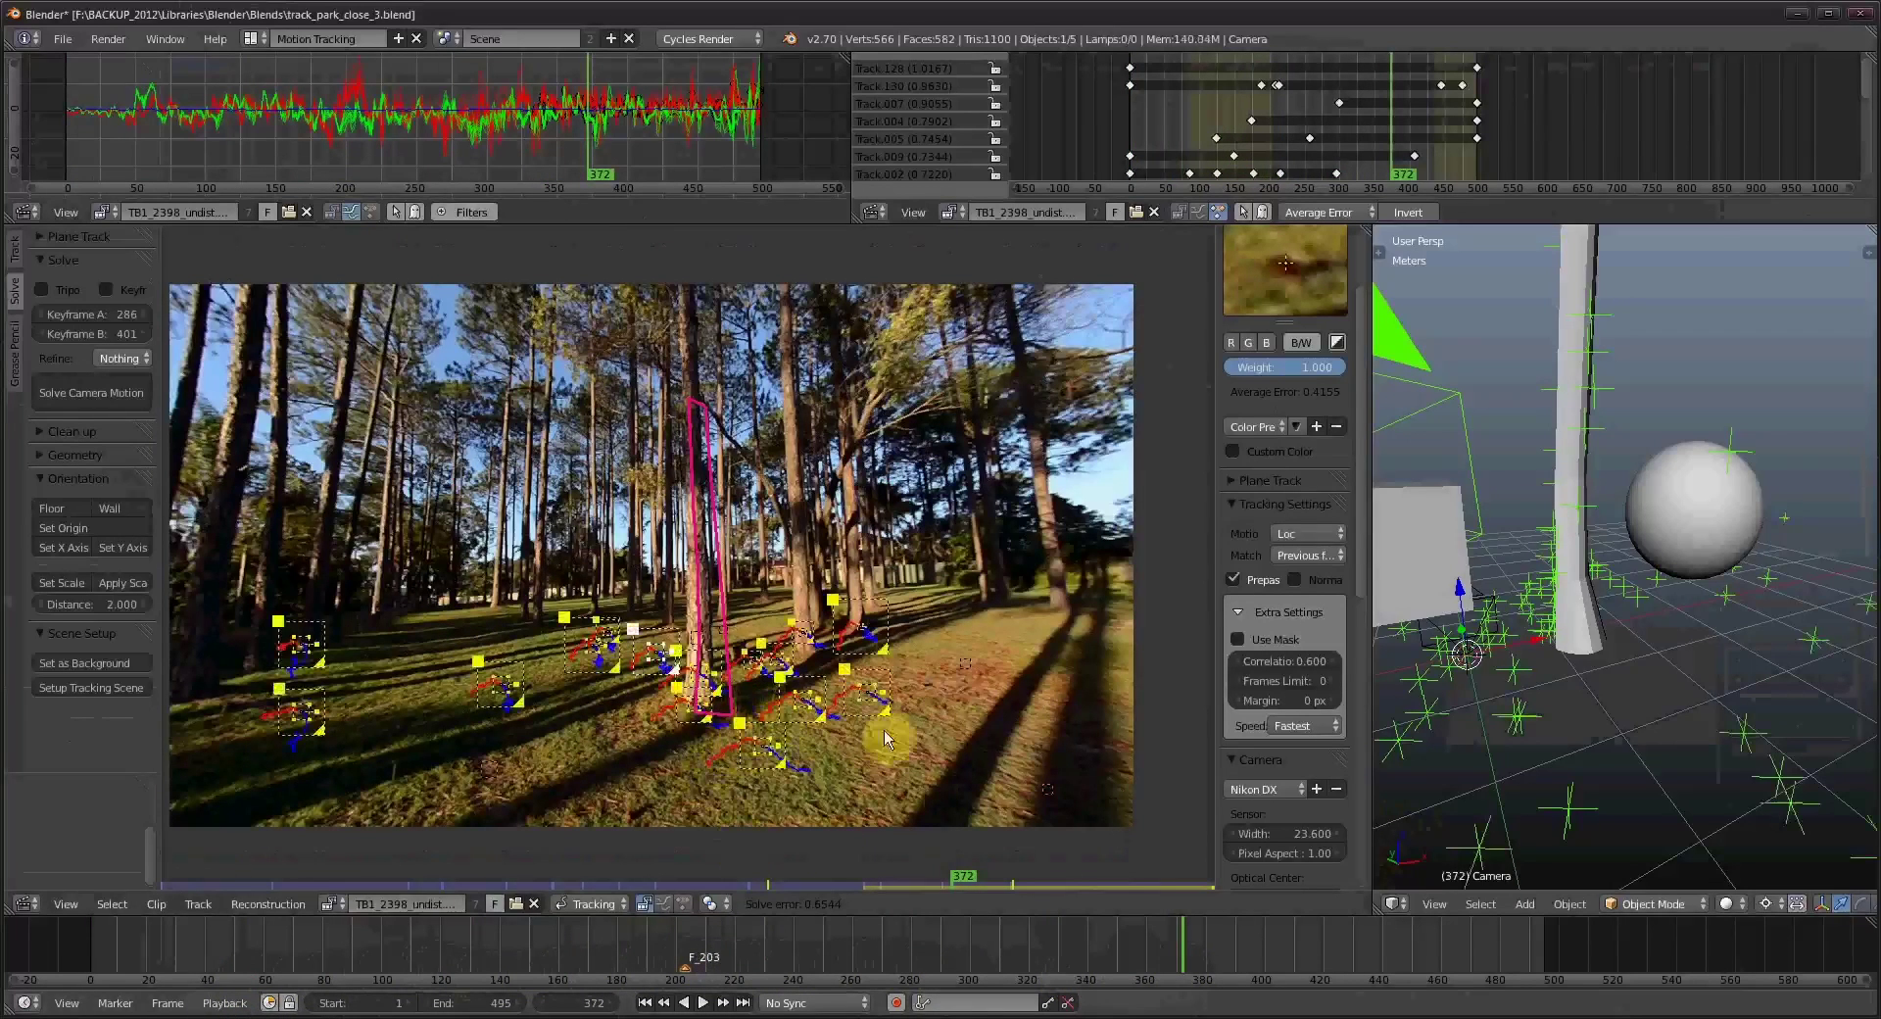
pyautogui.moveTo(681, 641); pyautogui.dragTo(776, 629, button='middle')
pyautogui.scroll(-1, 776, 628)
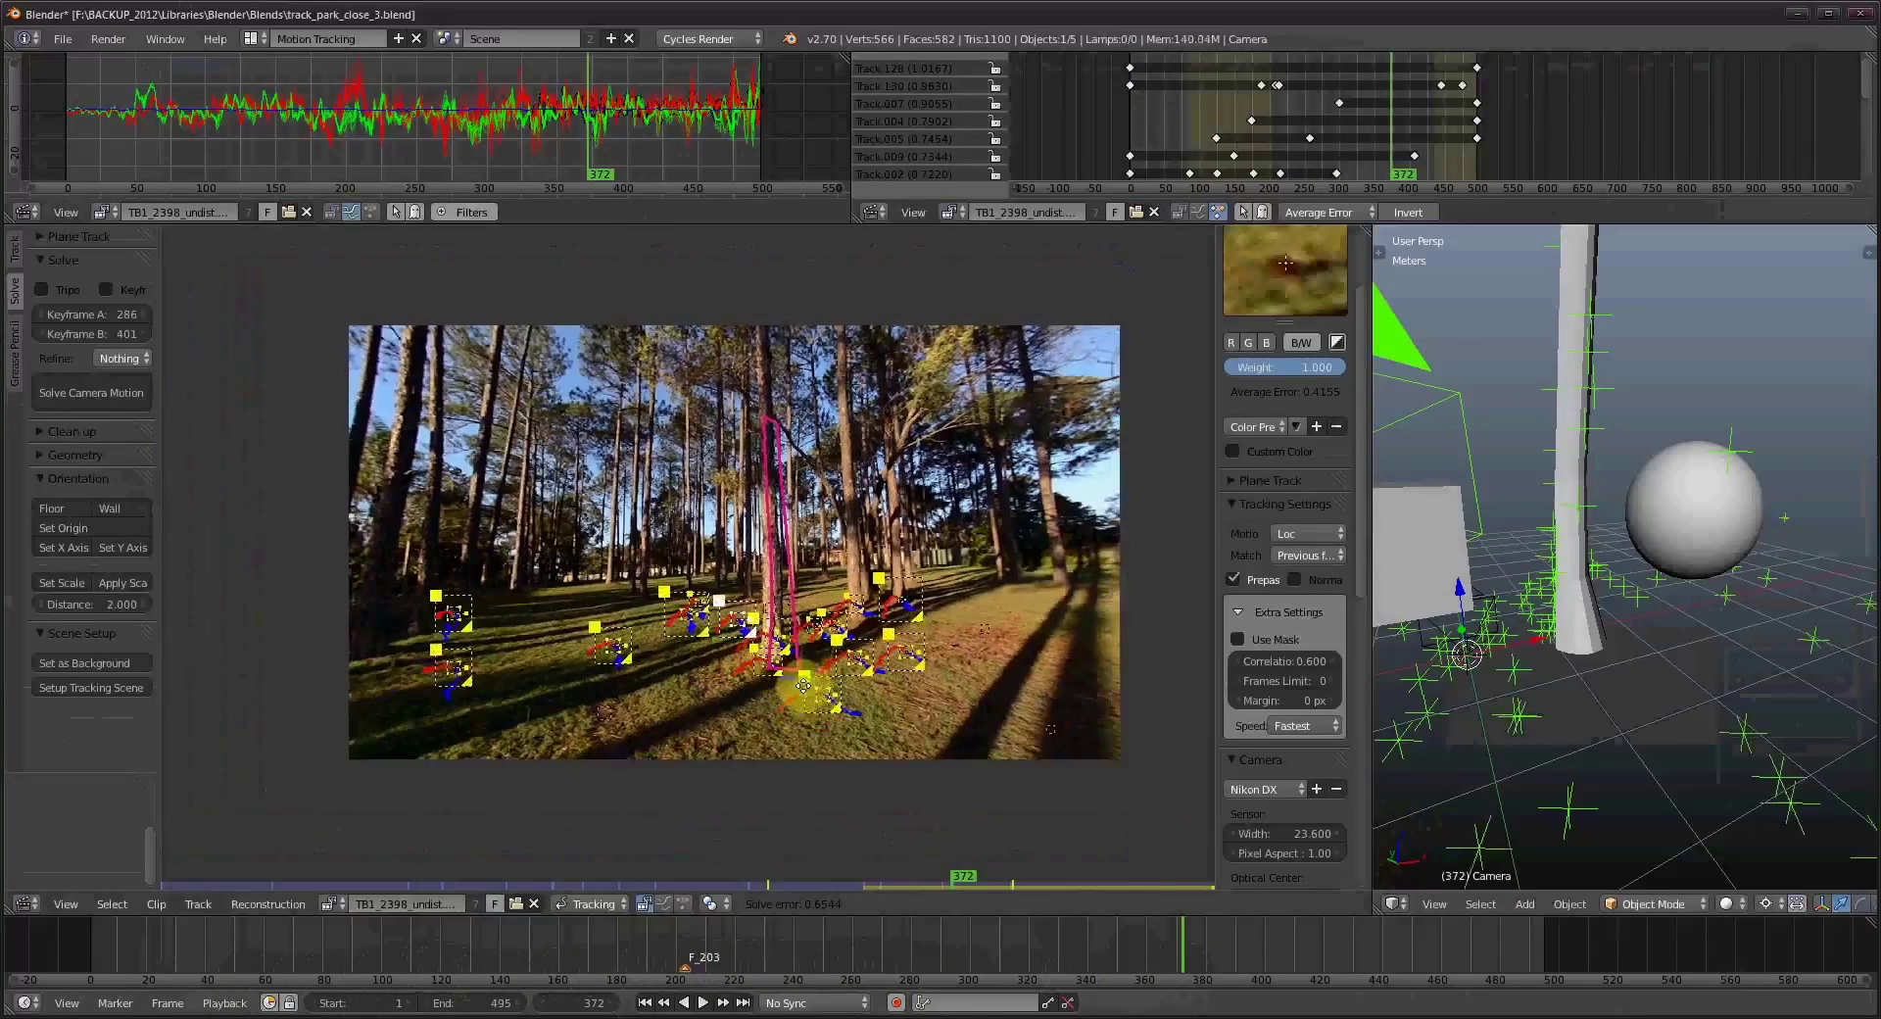
# Play the tracked clip from the first frame to check how the markers follow the footage, then stop.
pyautogui.click(645, 1002)
pyautogui.hotkey('alt', 'a')
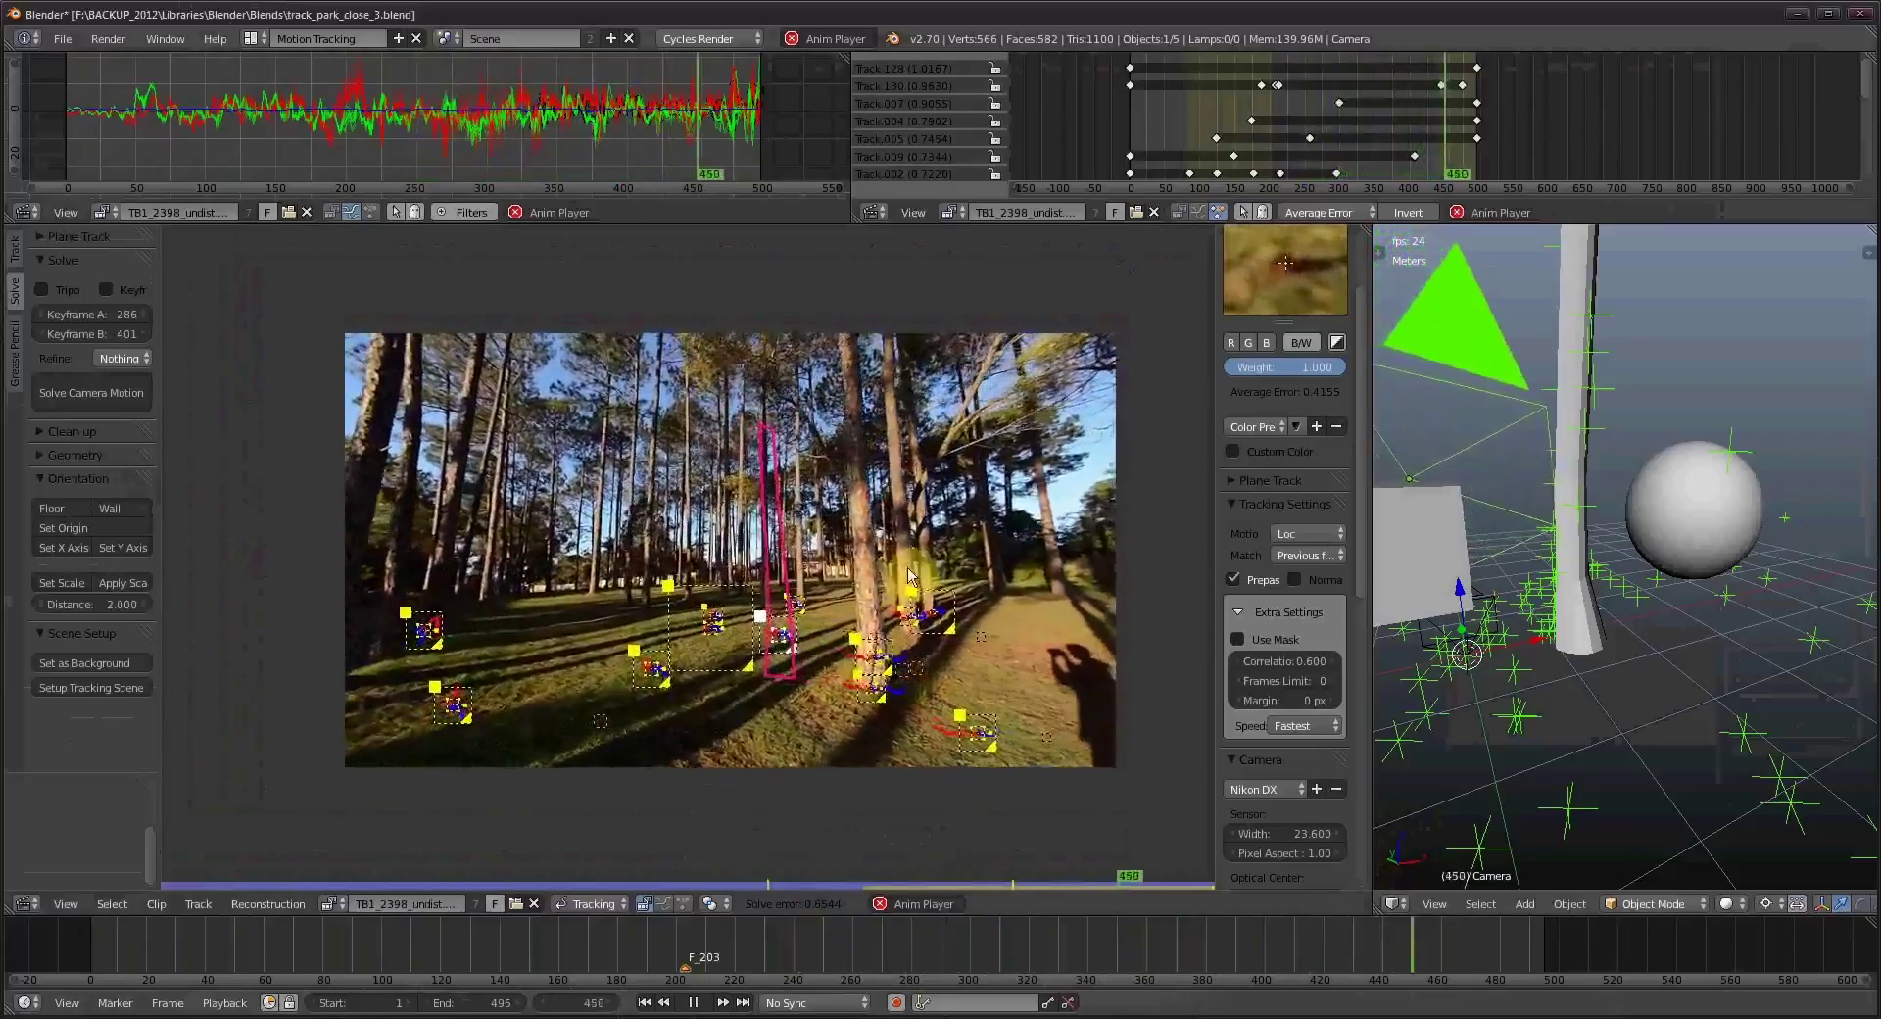
pyautogui.press('Escape')
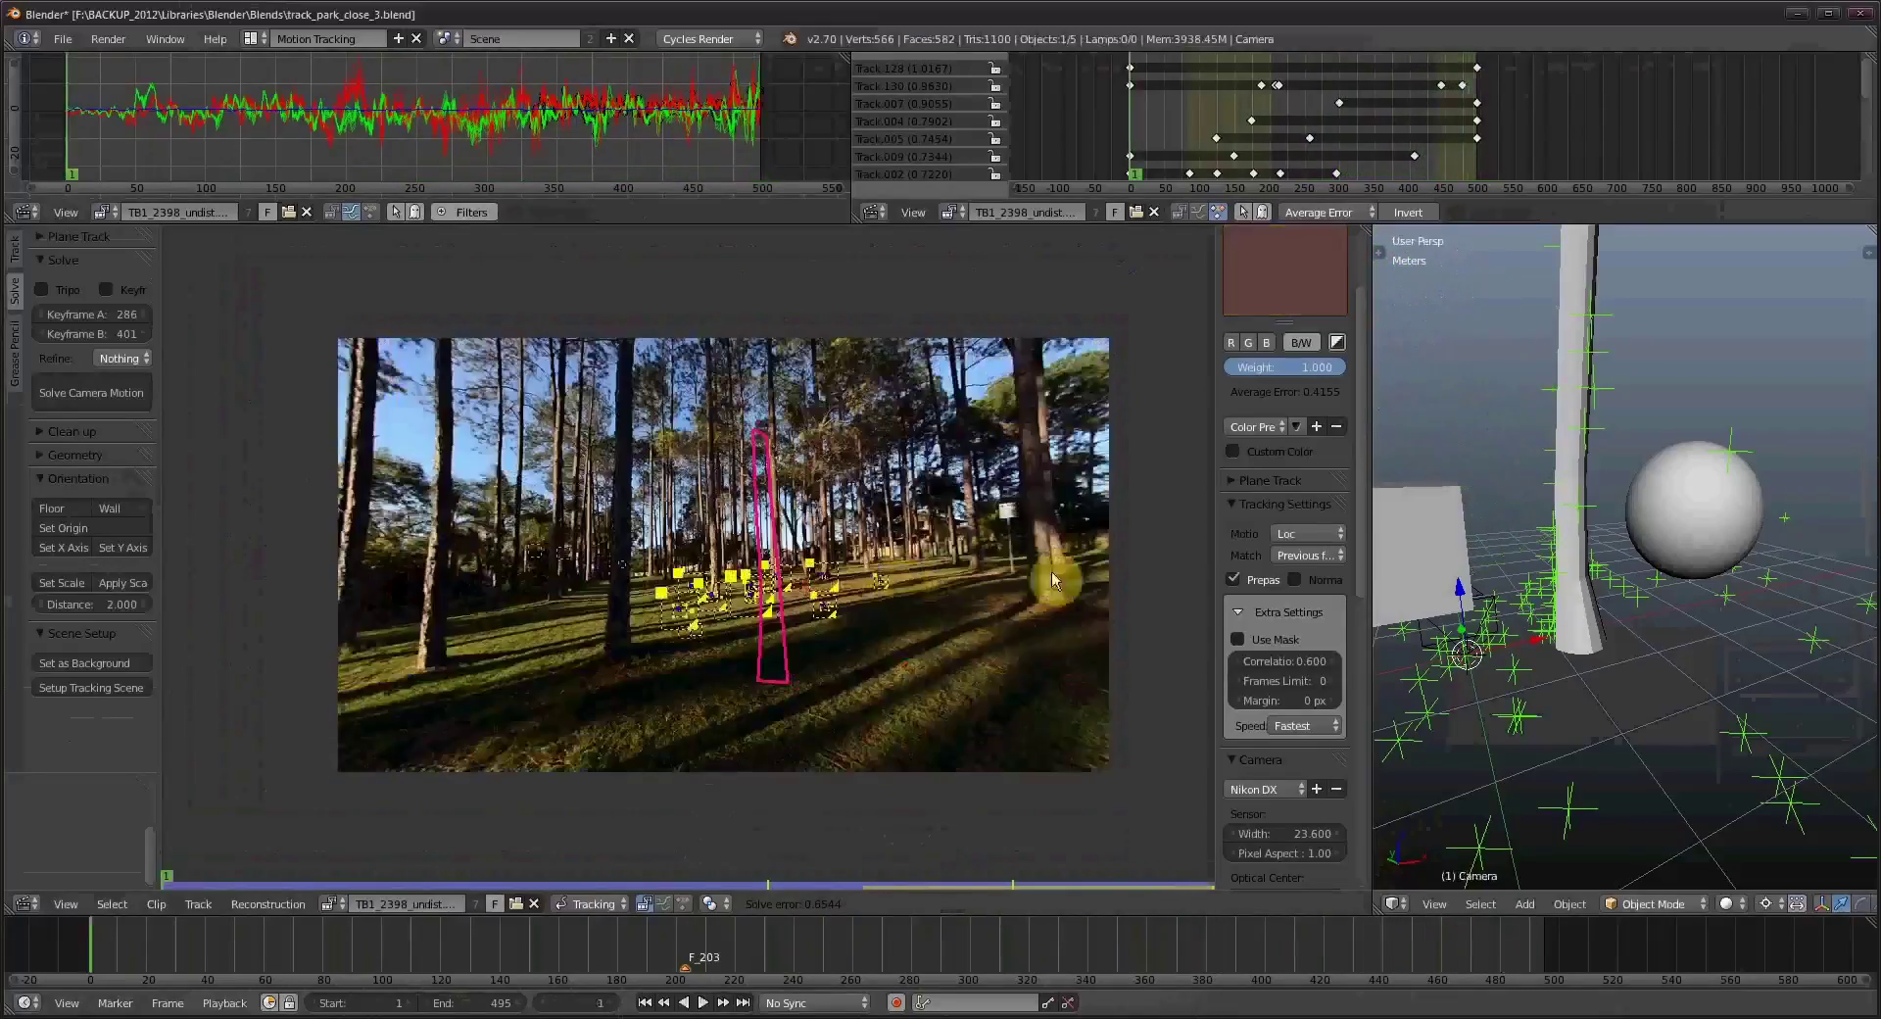
# Review the solved 3D scene in the Default layout, then return to Motion Tracking and check the loaded clip's name.
pyautogui.click(253, 39)
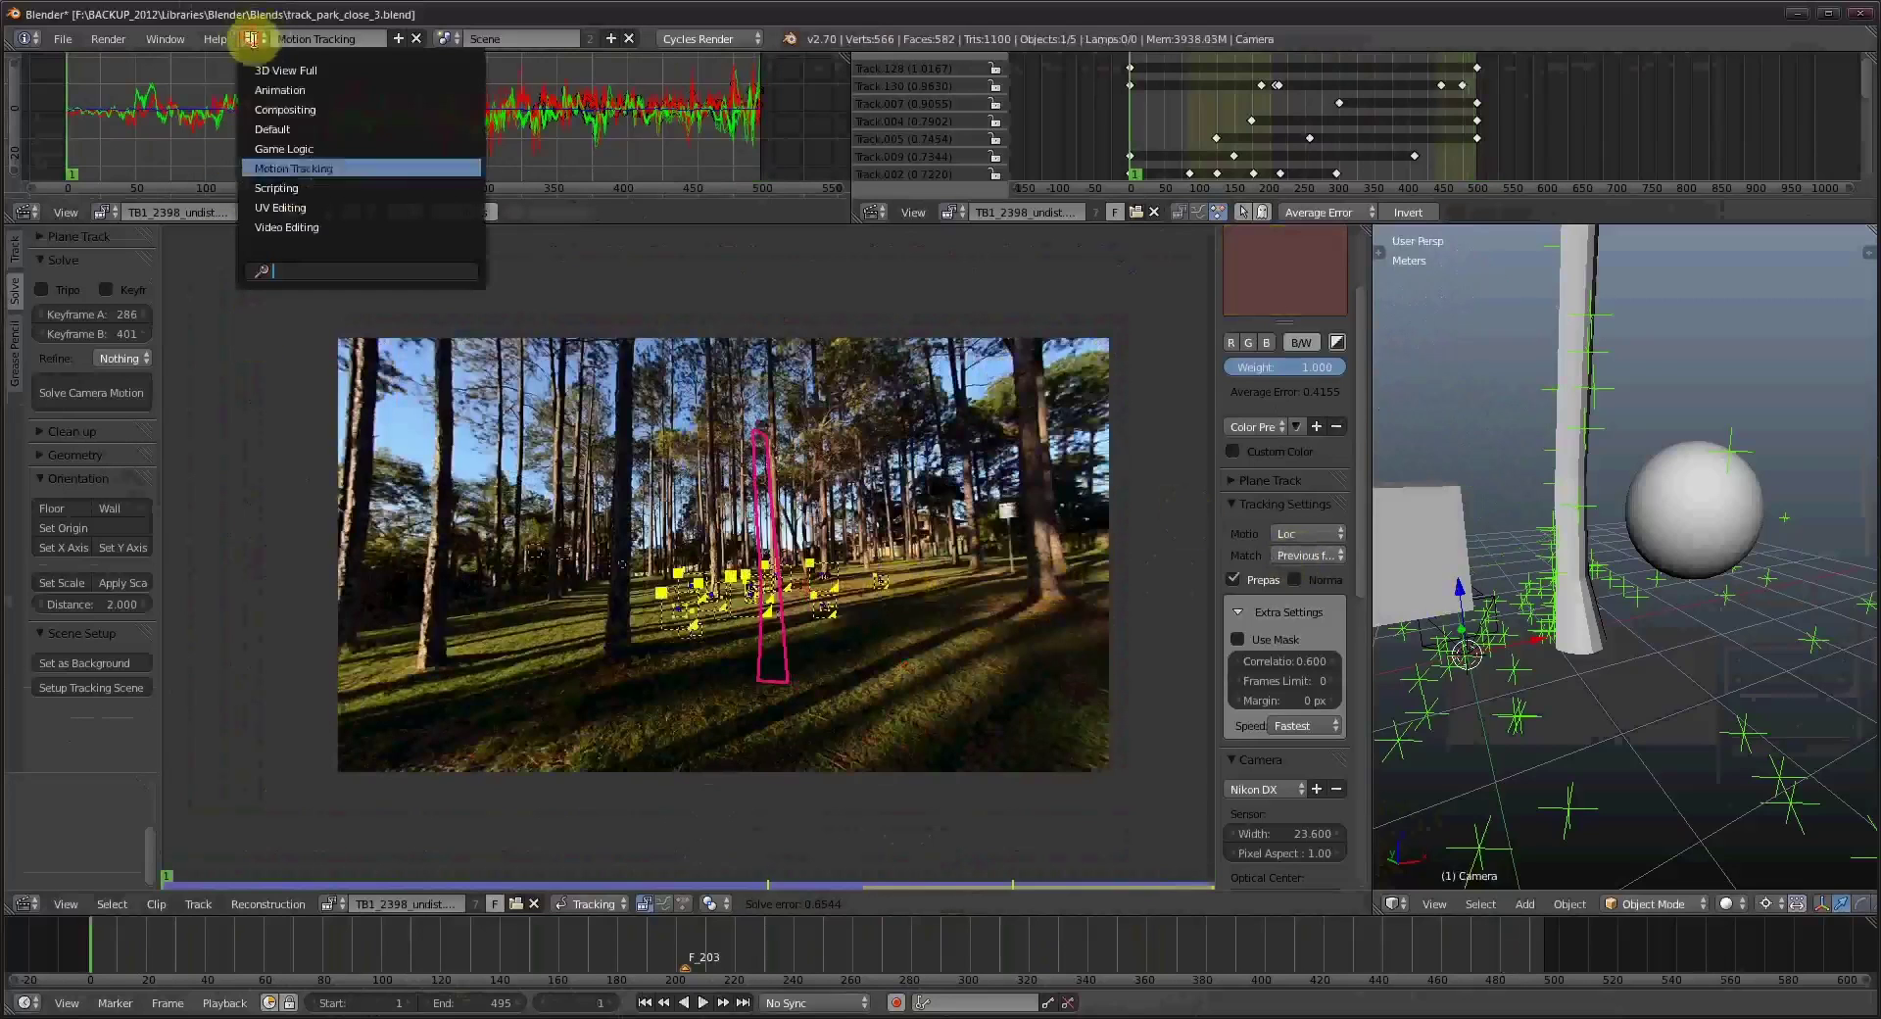
pyautogui.click(278, 127)
pyautogui.moveTo(697, 646); pyautogui.dragTo(774, 695, button='middle')
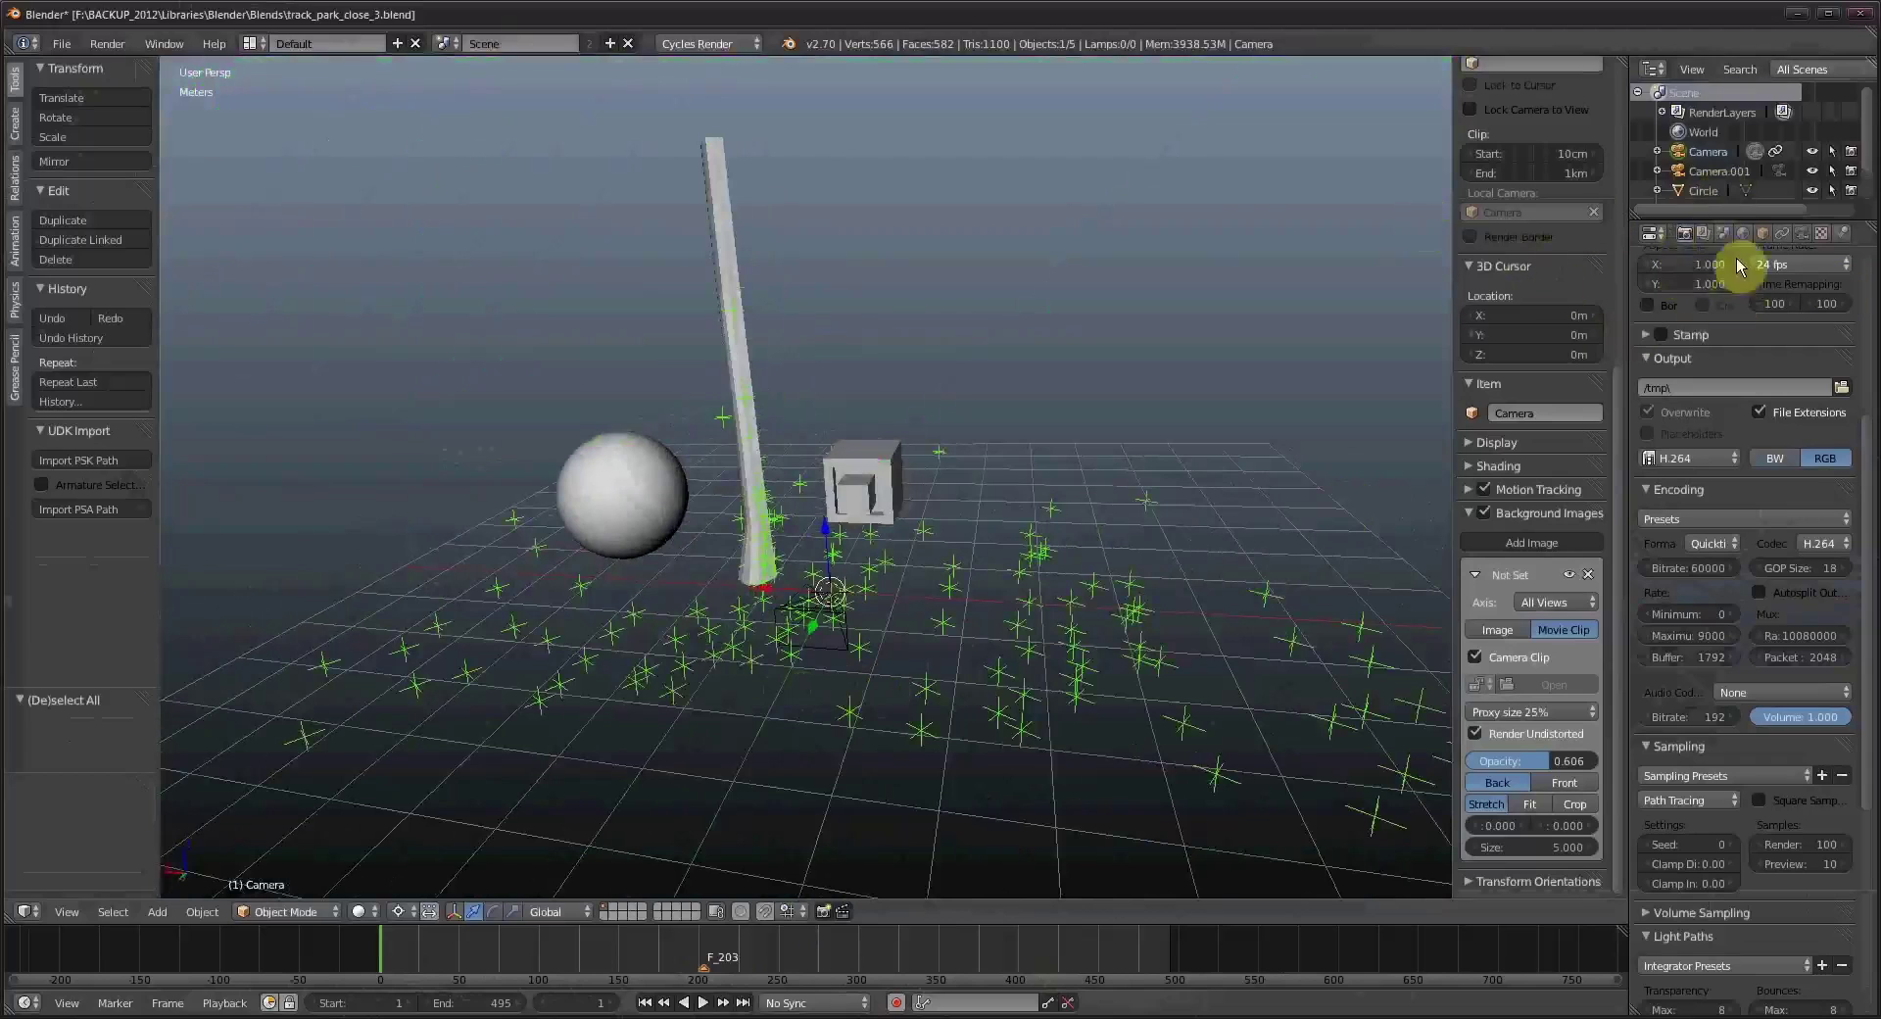
pyautogui.click(252, 43)
pyautogui.click(328, 172)
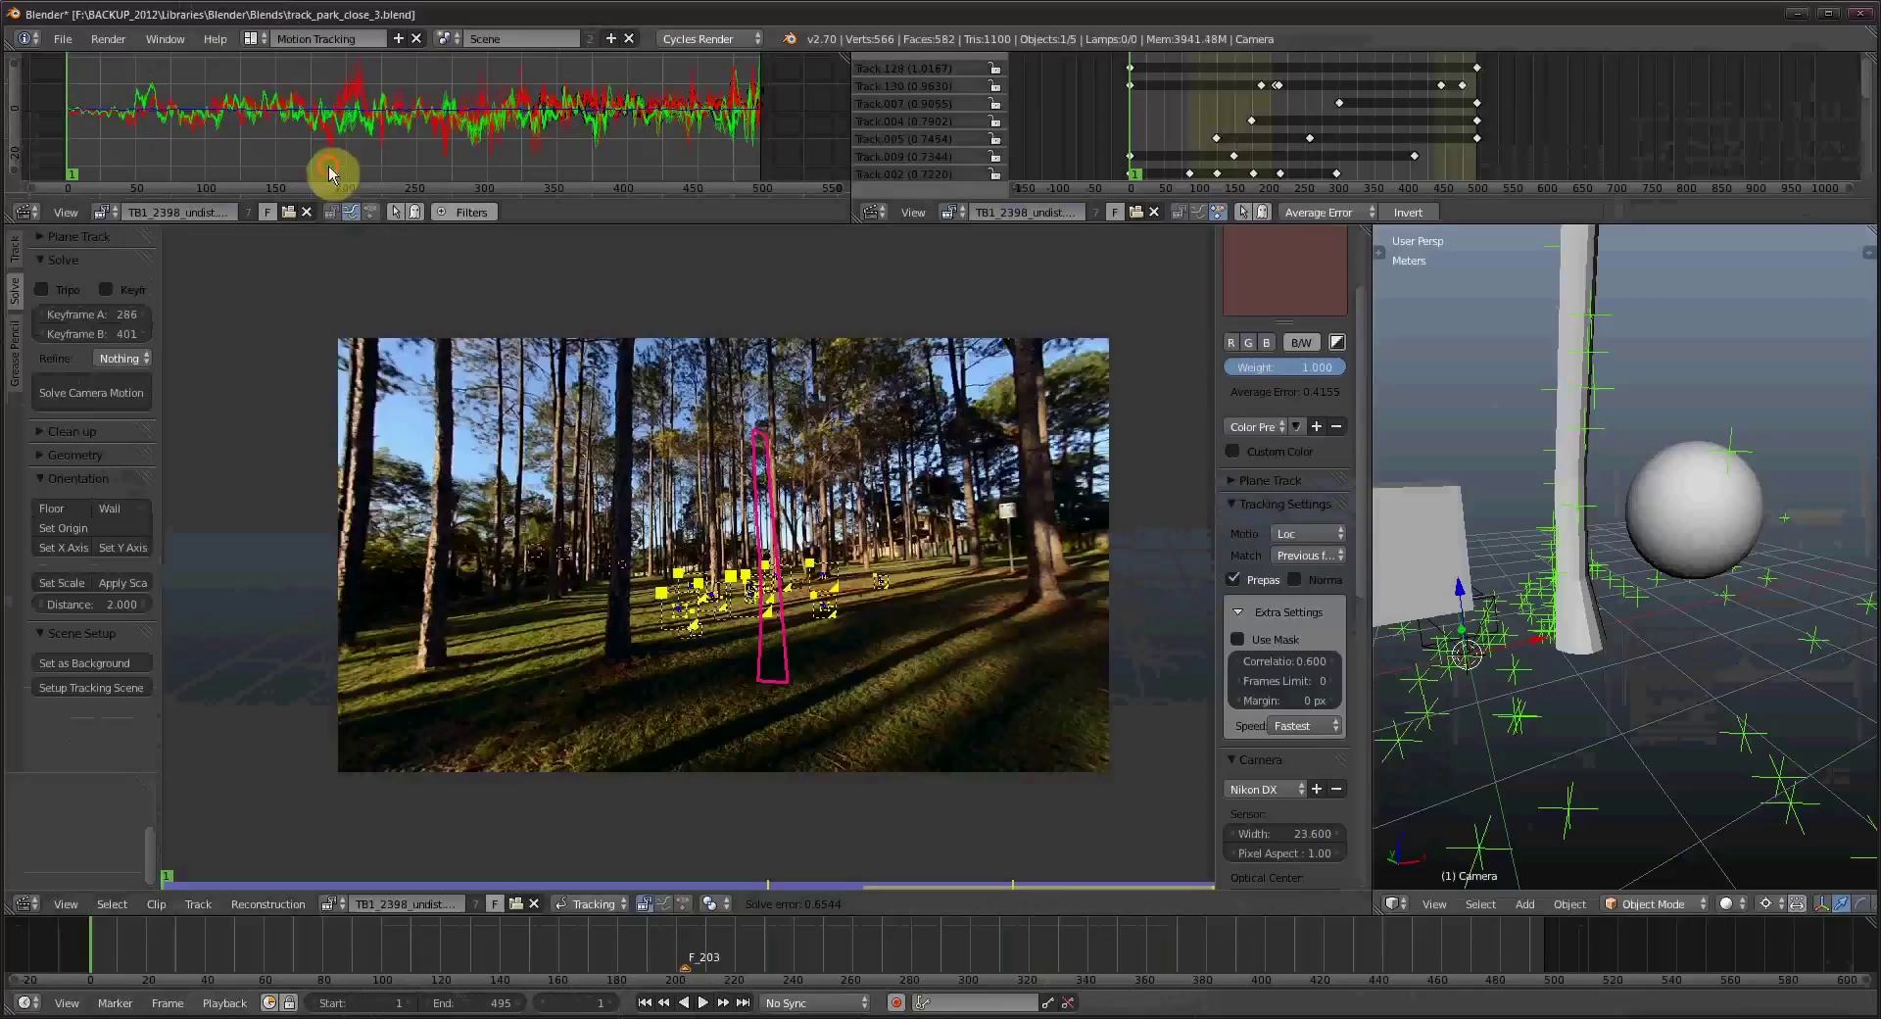
pyautogui.moveTo(453, 769); pyautogui.dragTo(473, 698, button='middle')
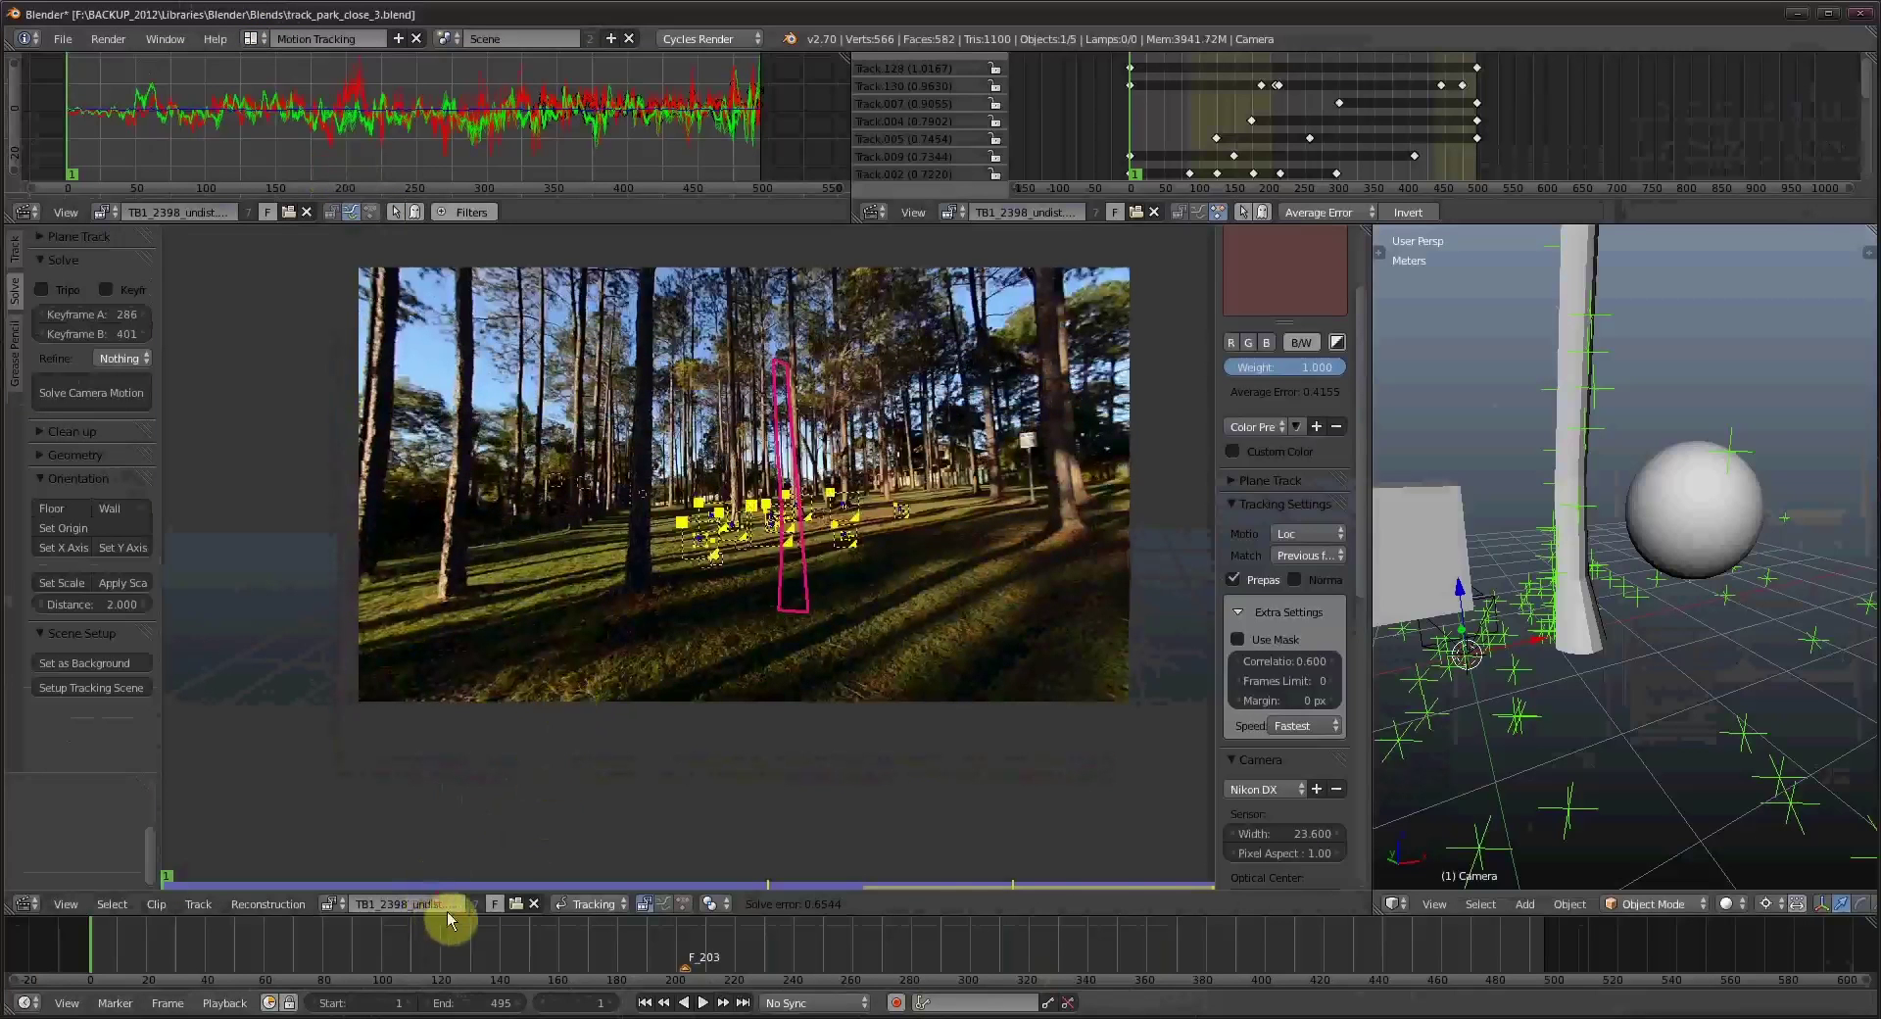
pyautogui.click(444, 903)
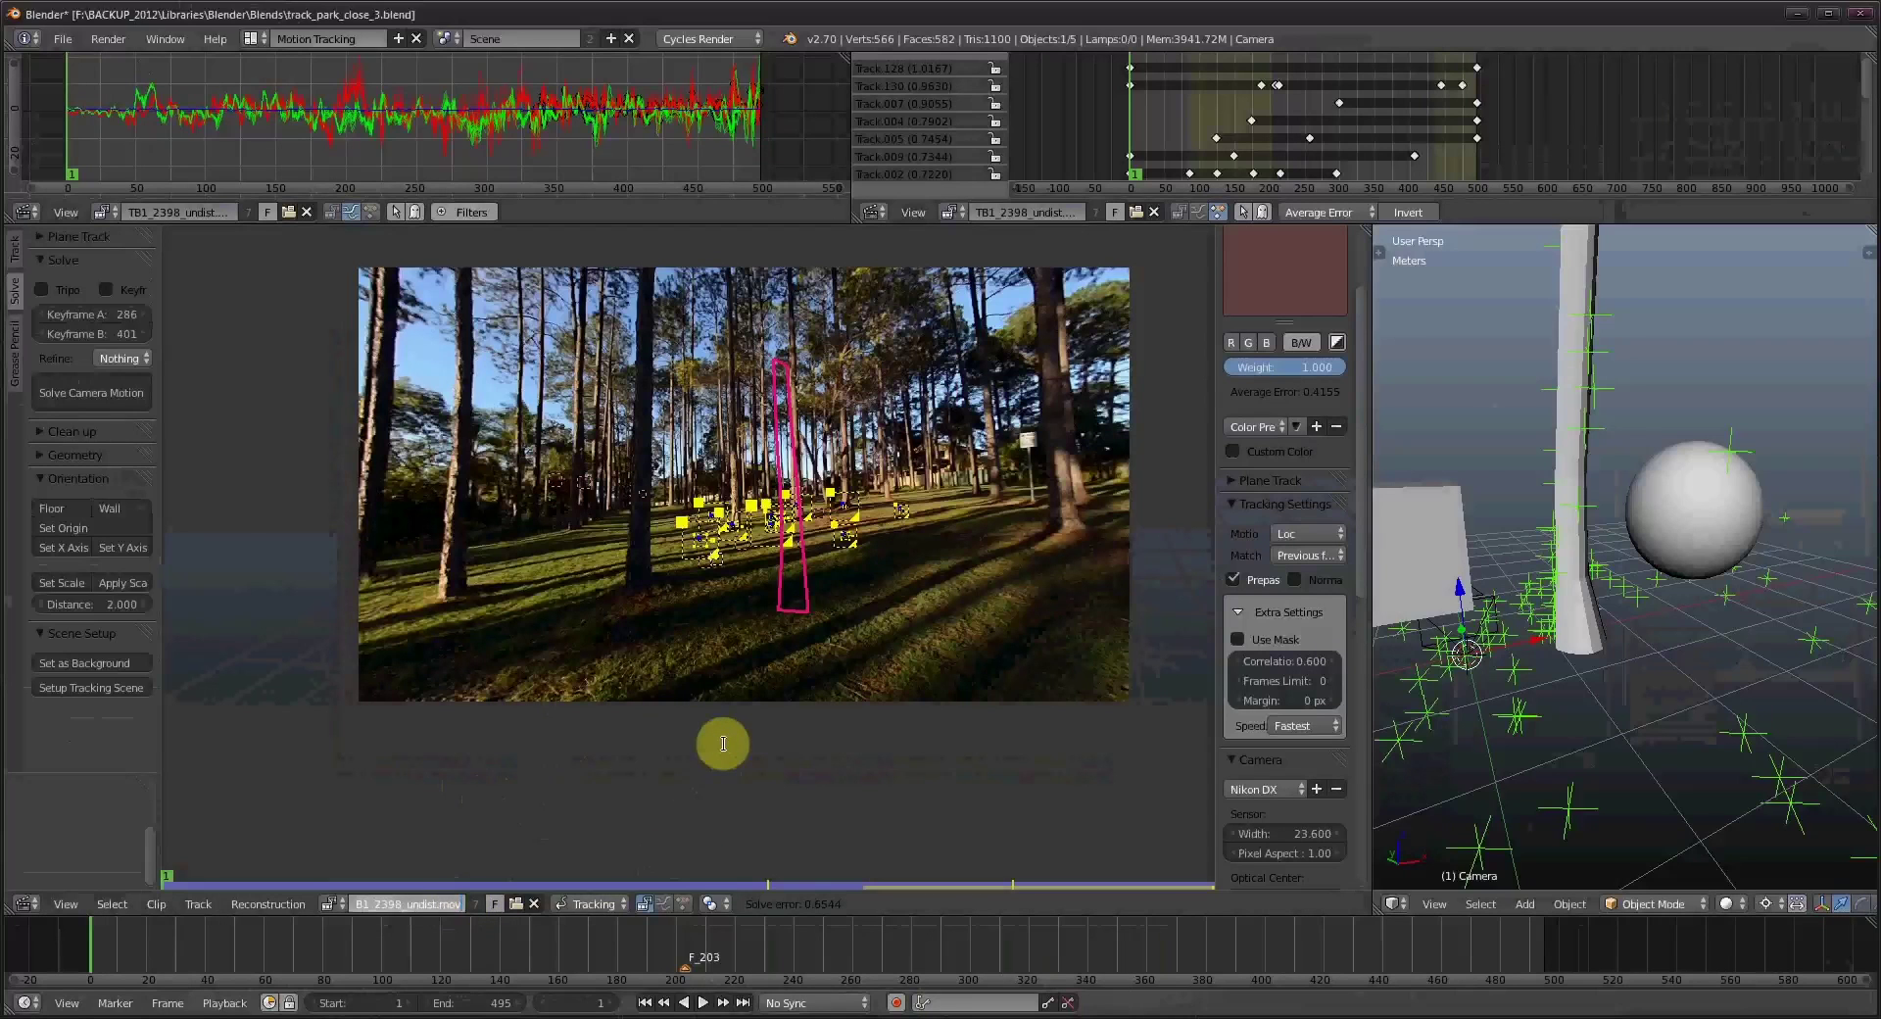
# Switch to the Compositing layout and show an empty area of the node tree.
pyautogui.click(257, 42)
pyautogui.click(294, 130)
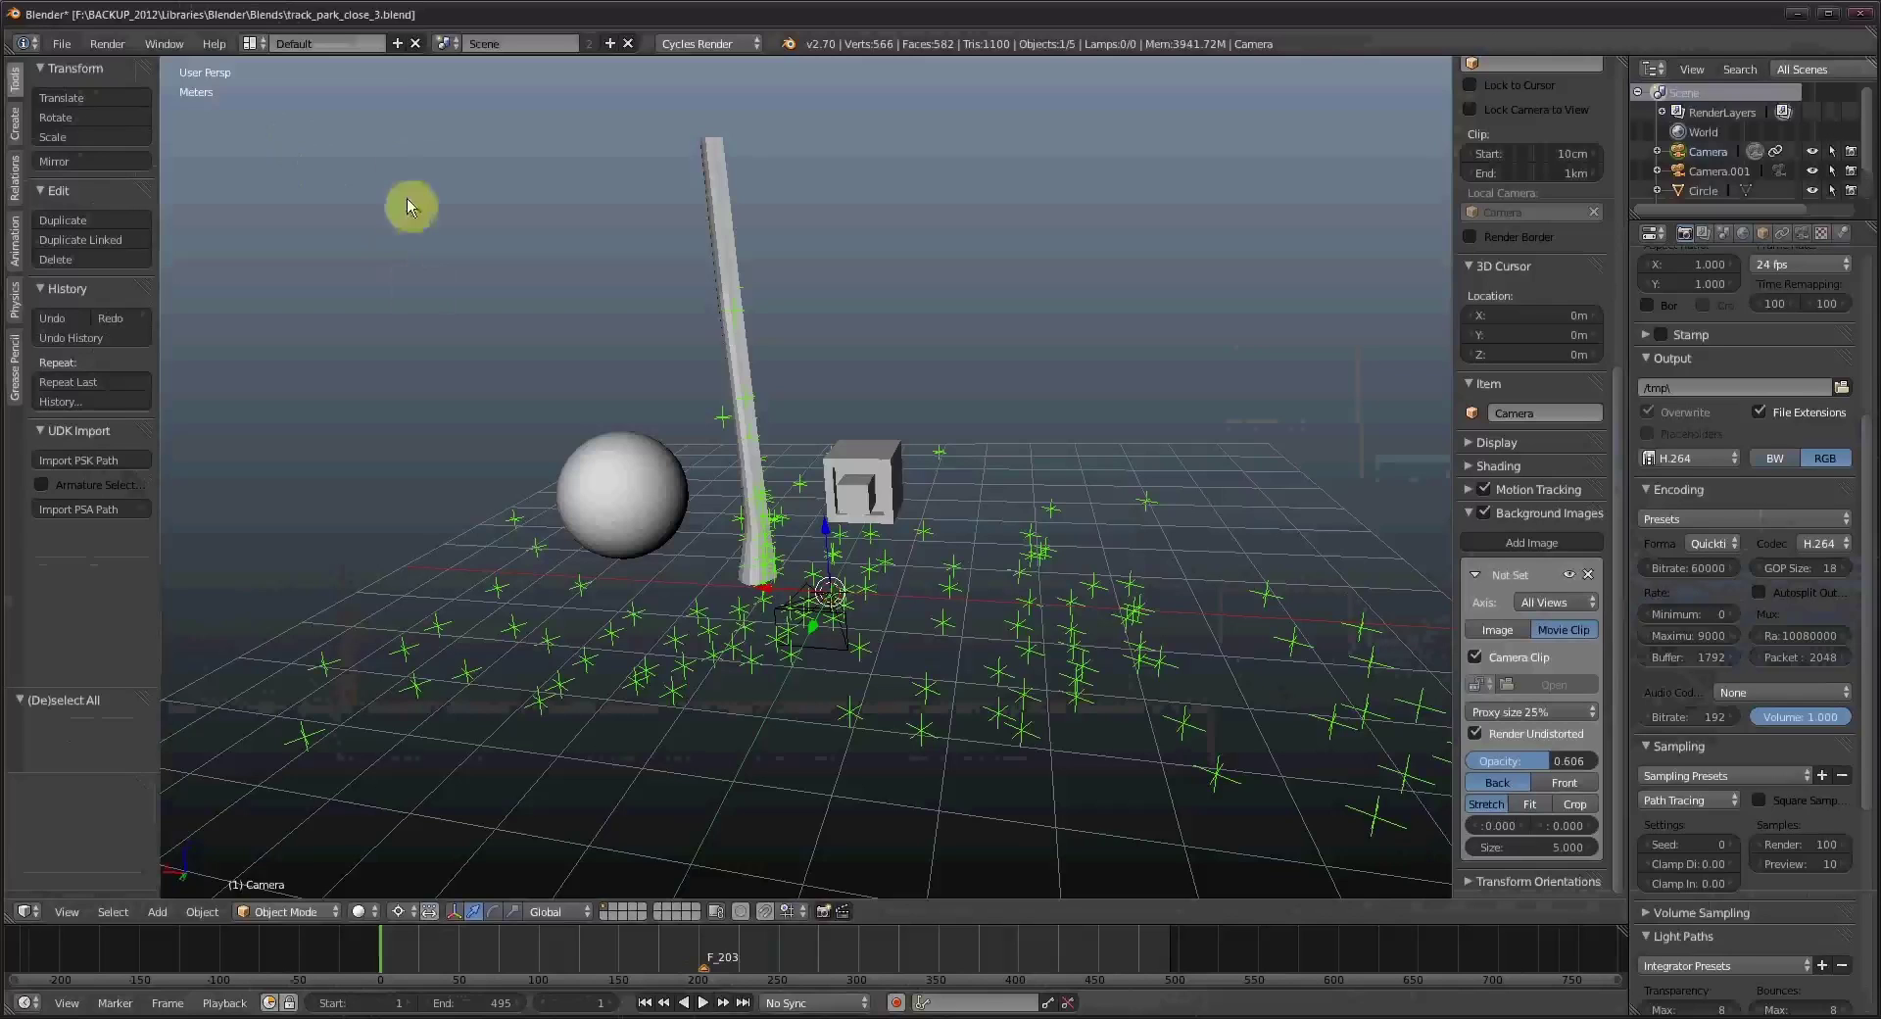
pyautogui.click(252, 42)
pyautogui.click(298, 113)
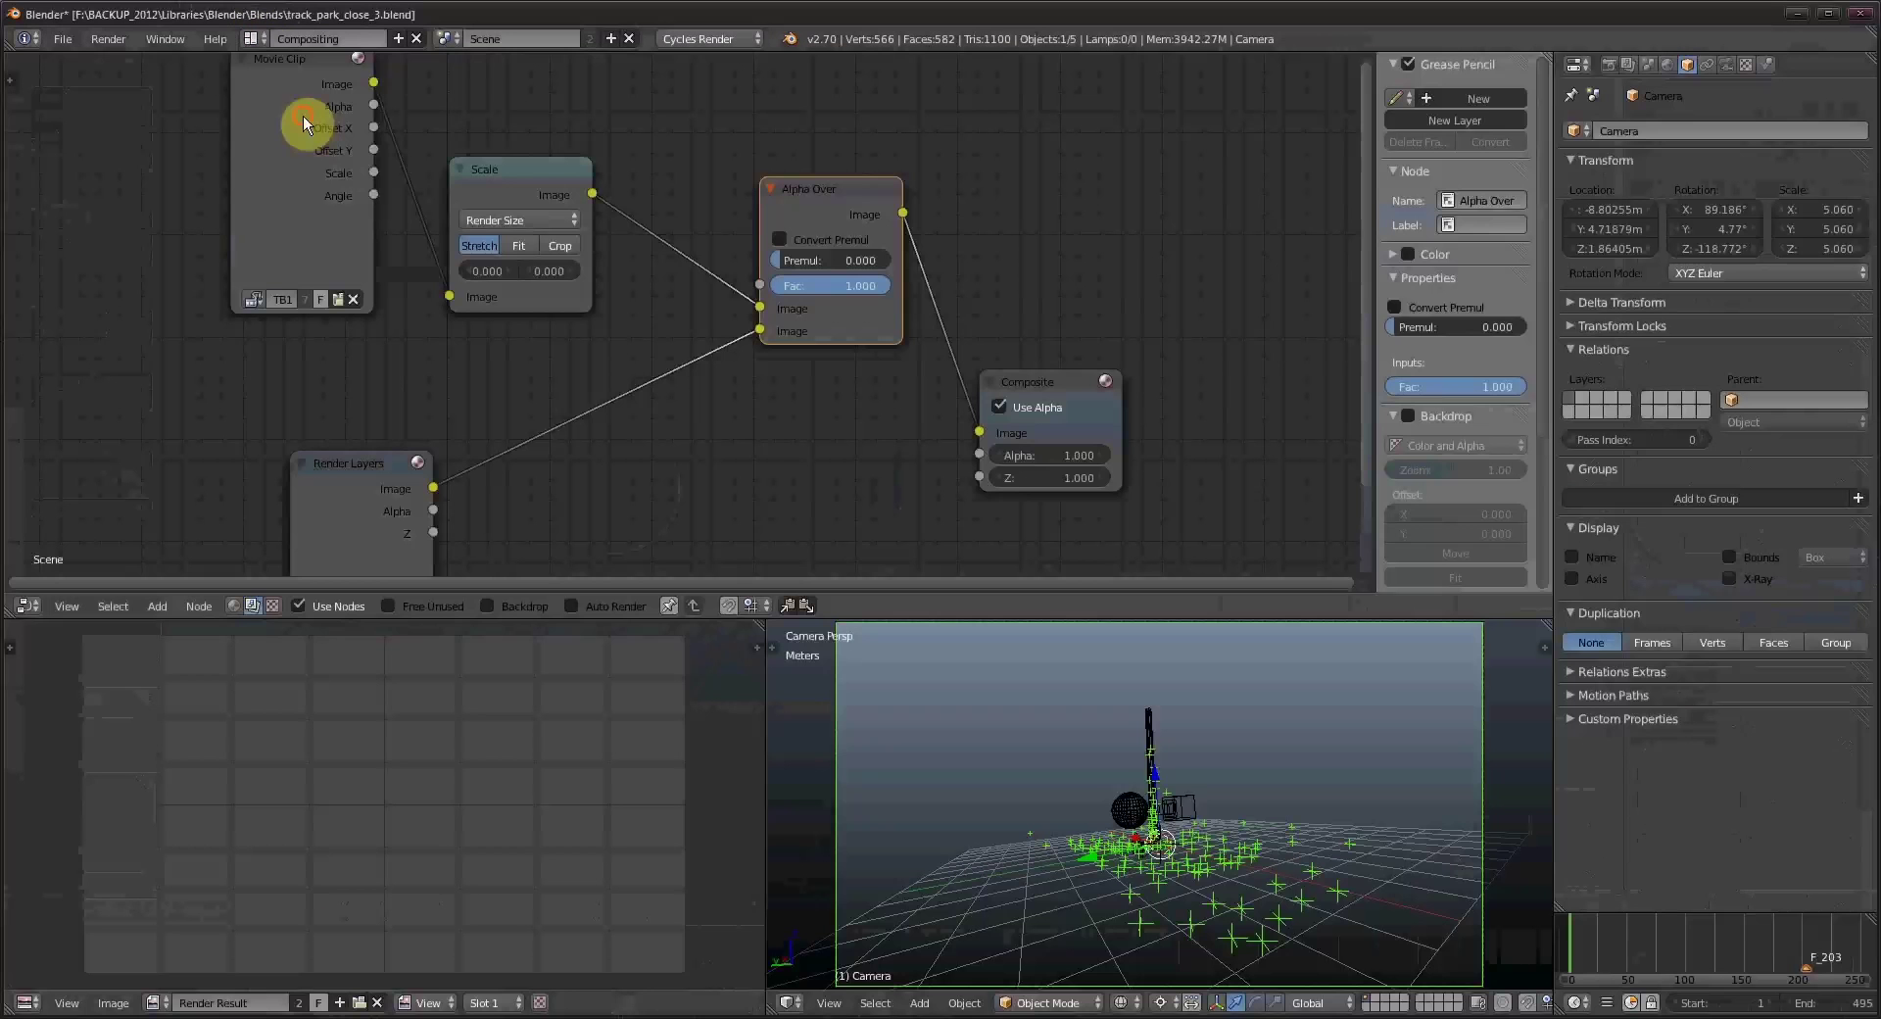
pyautogui.moveTo(921, 434); pyautogui.dragTo(774, 119, button='middle')
# Add a Movie Distortion node below the Composite node, assign the movie clip to it and set it to Distort.
pyautogui.hotkey('shift', 'a')
pyautogui.moveTo(652, 312)
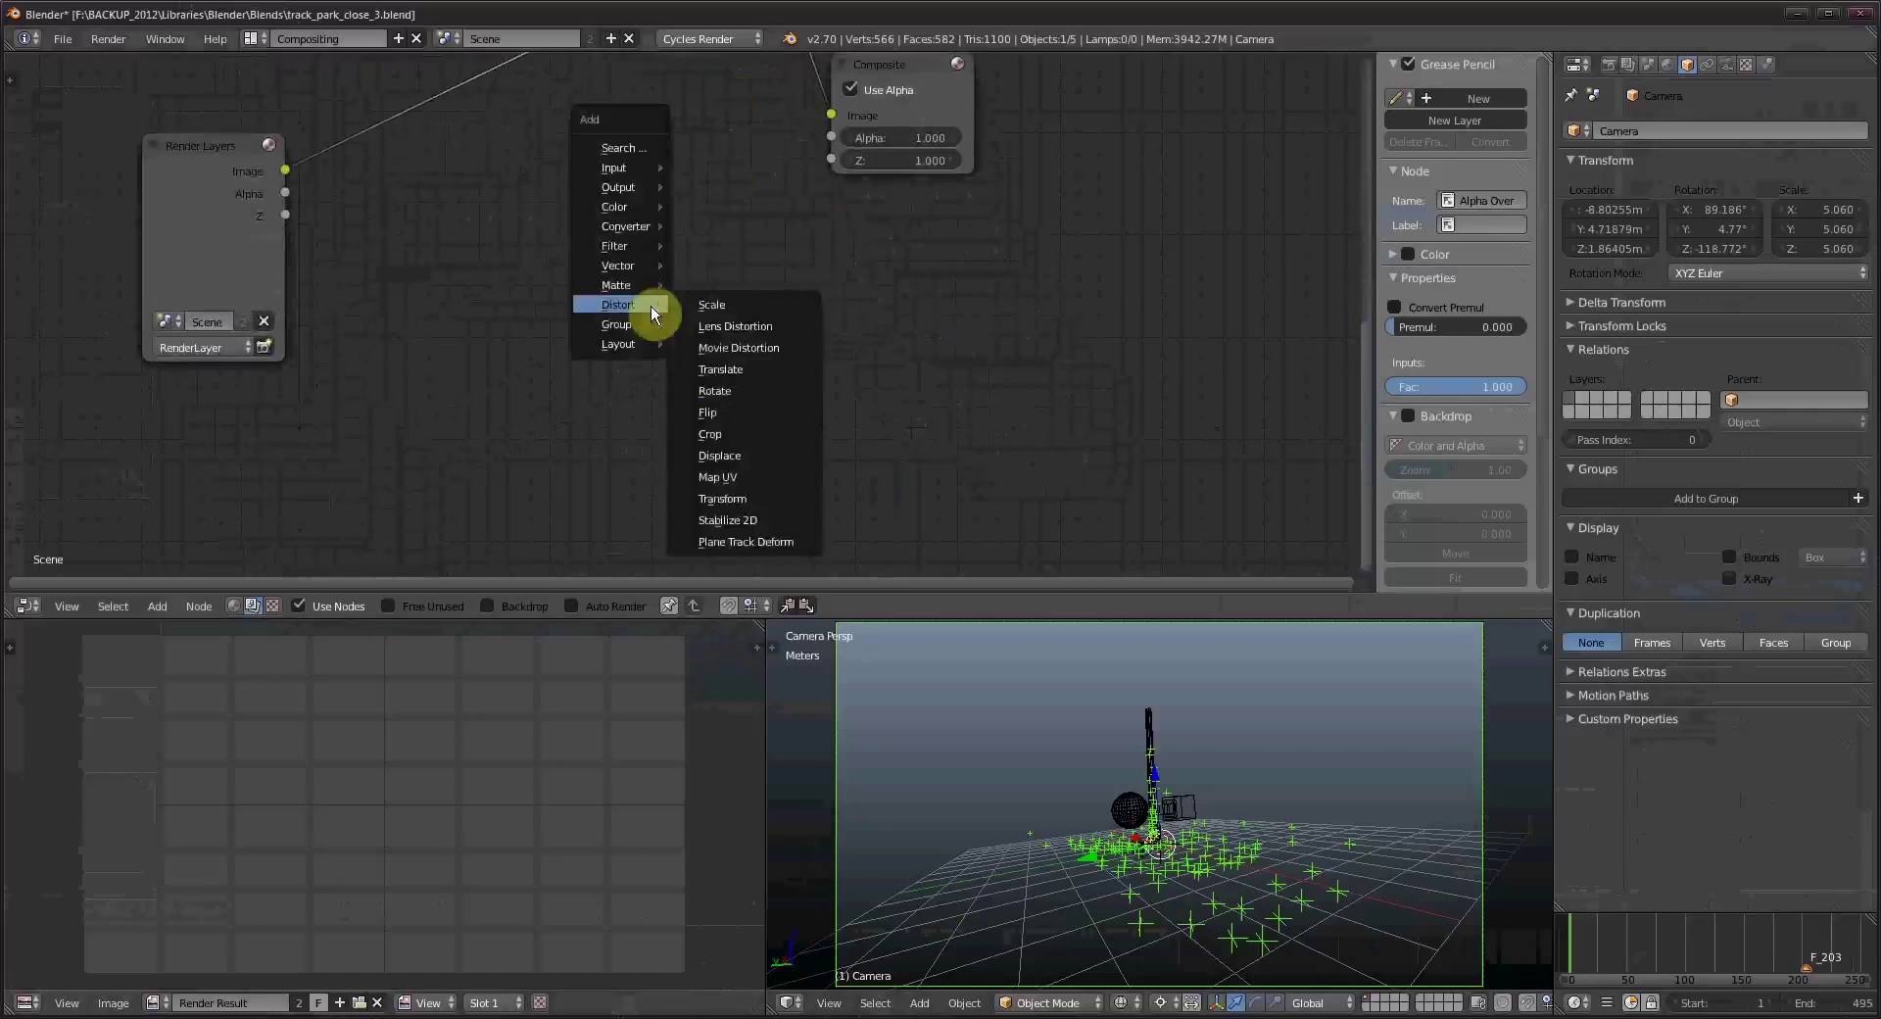
pyautogui.click(738, 347)
pyautogui.click(672, 319)
pyautogui.click(686, 380)
pyautogui.scroll(4, 739, 357)
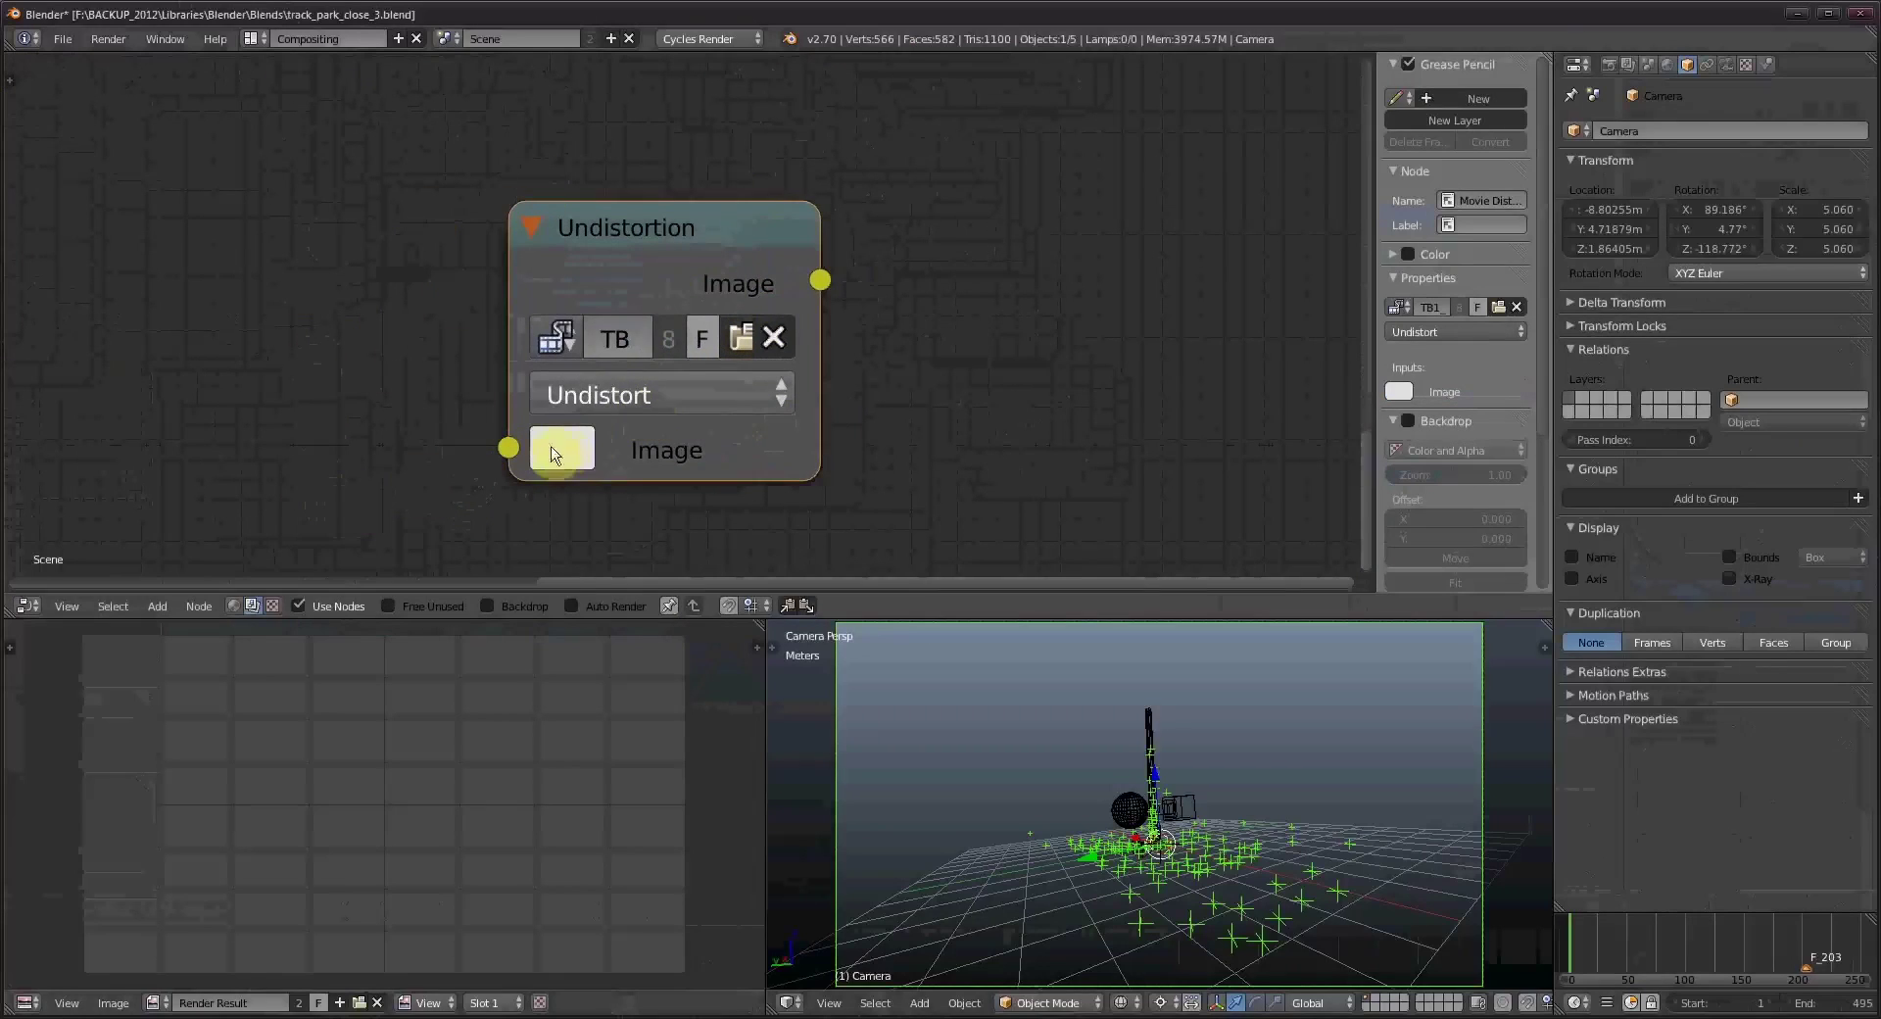
pyautogui.click(651, 390)
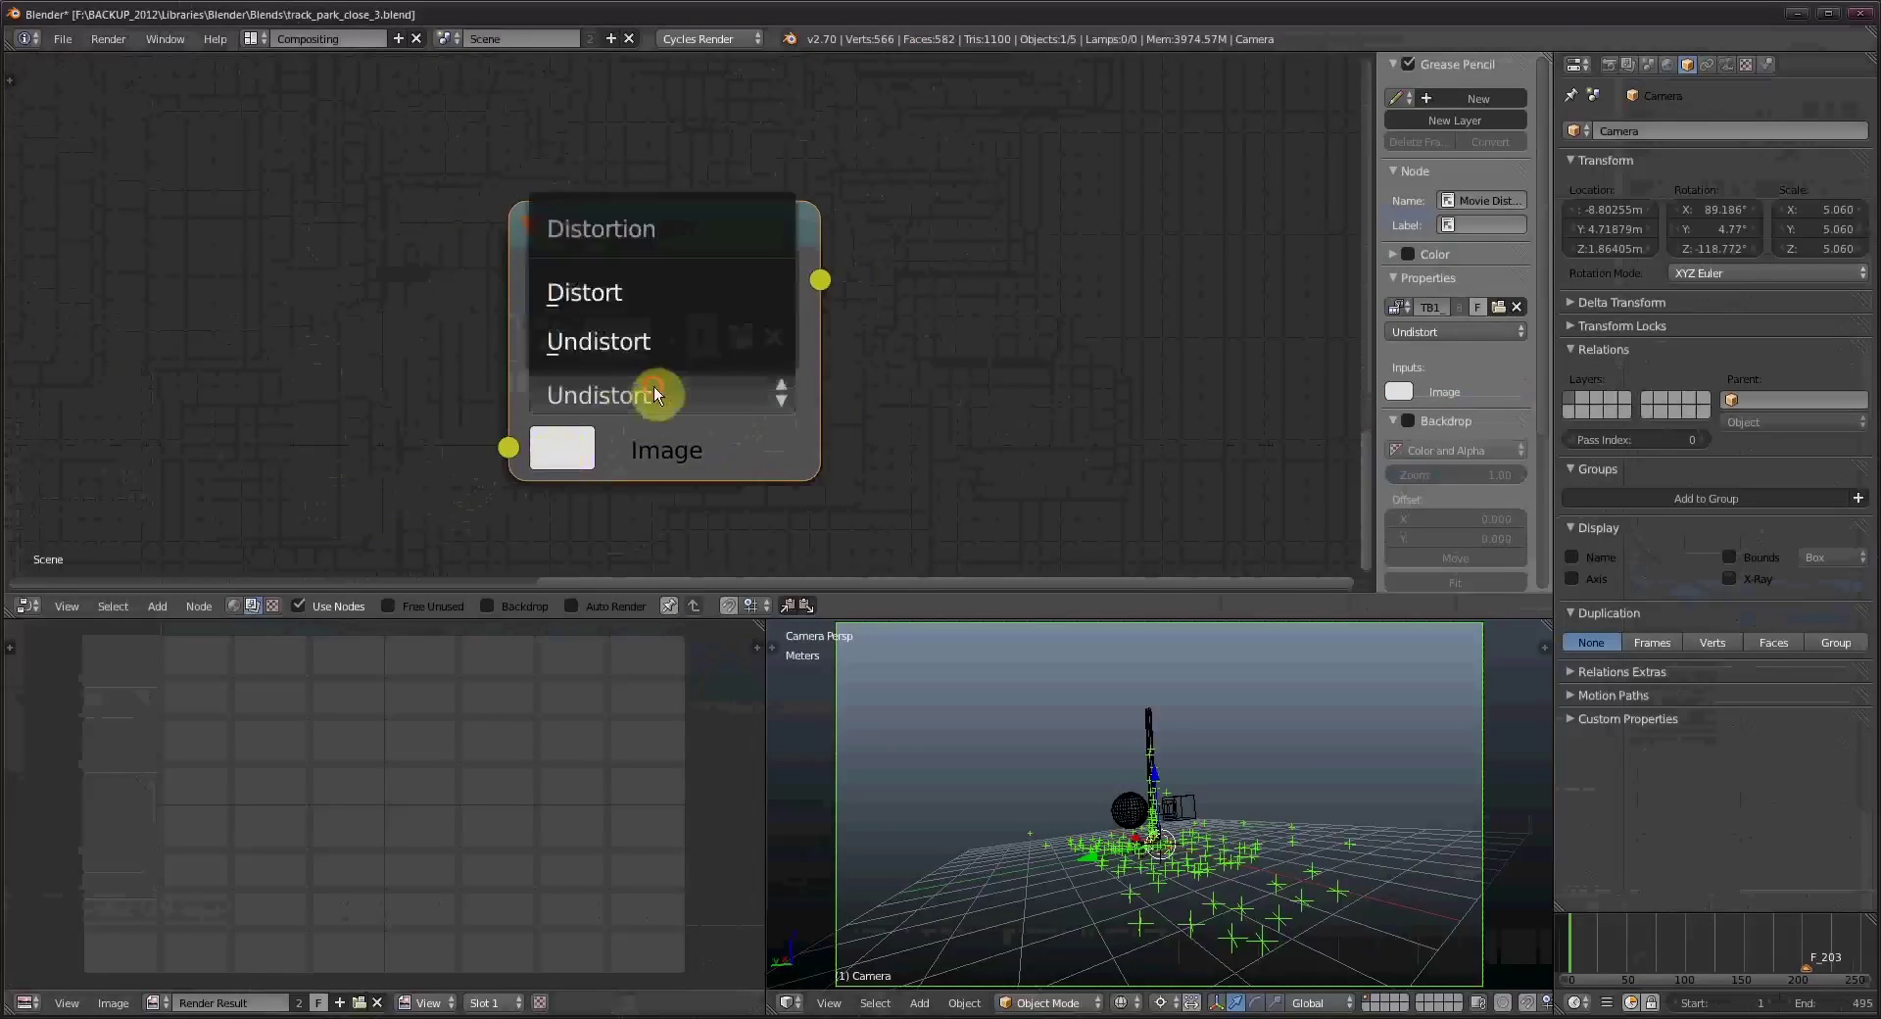
pyautogui.click(615, 291)
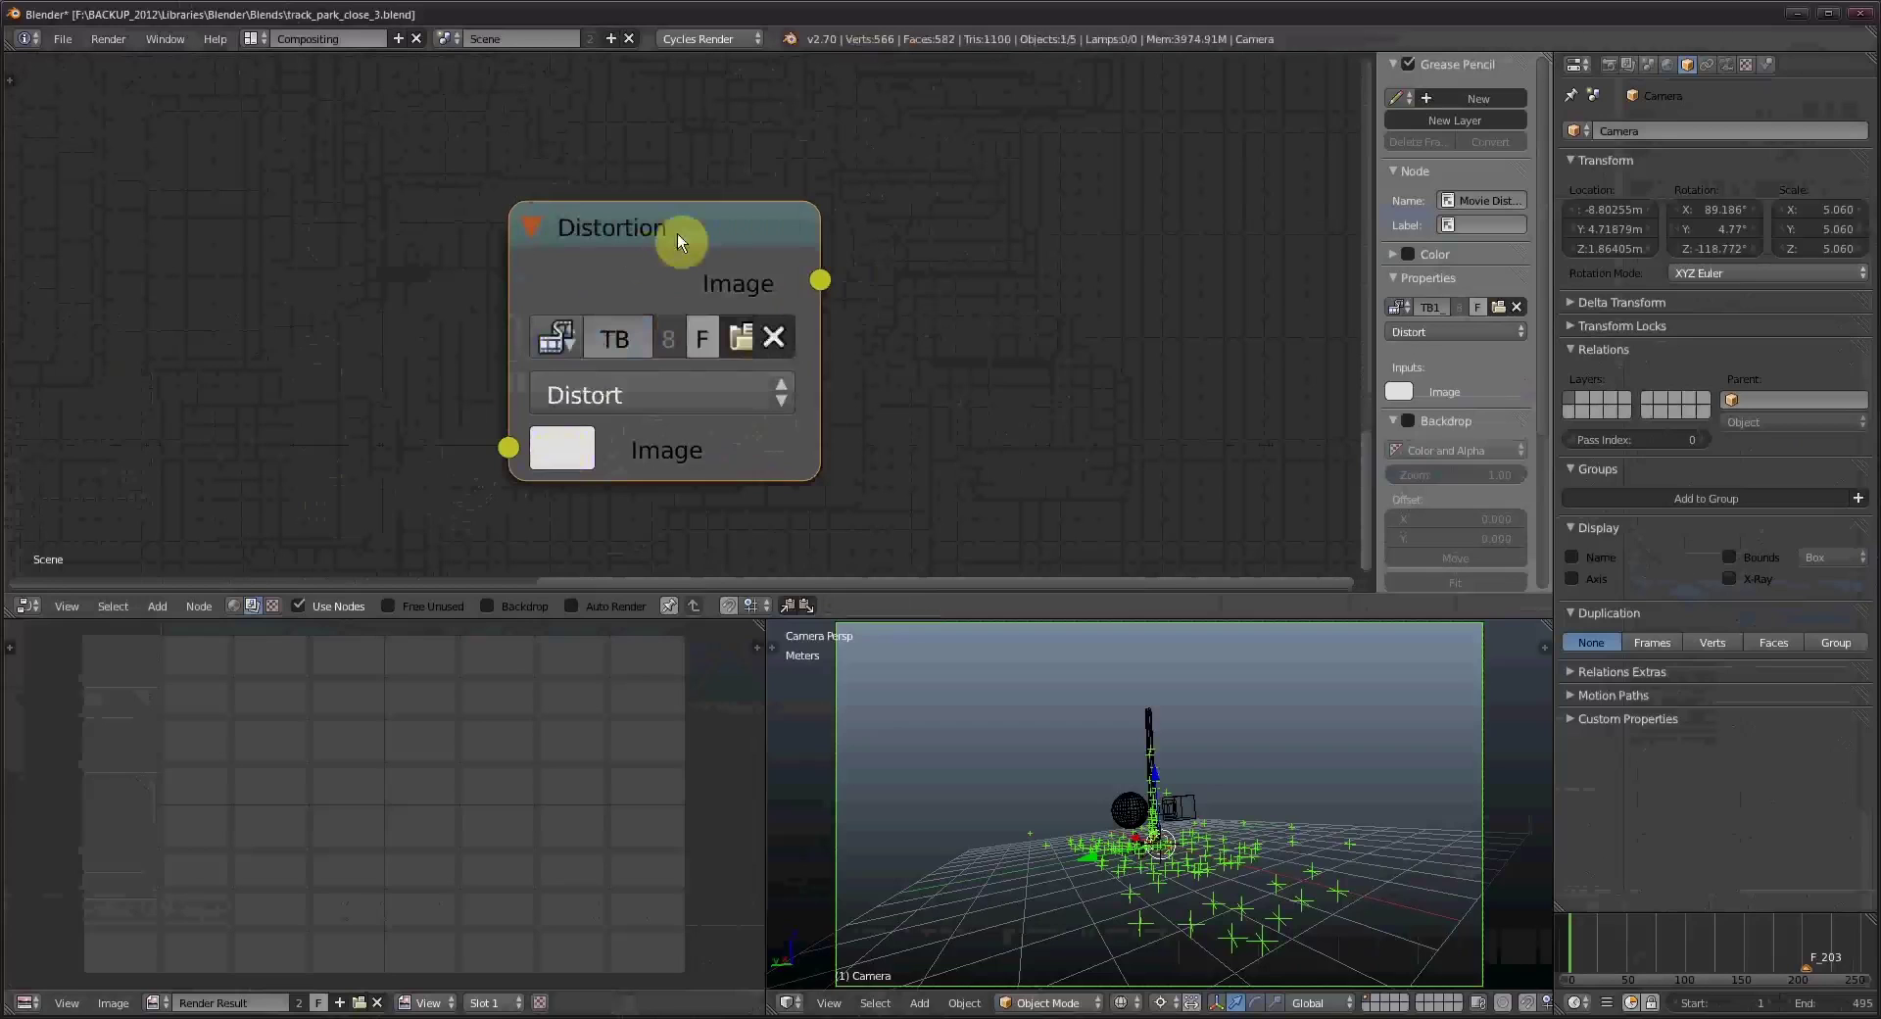
# Go over the remaining compositing nodes, then return to the Motion Tracking layout with the whole clip frame in view.
pyautogui.scroll(-4, 678, 233)
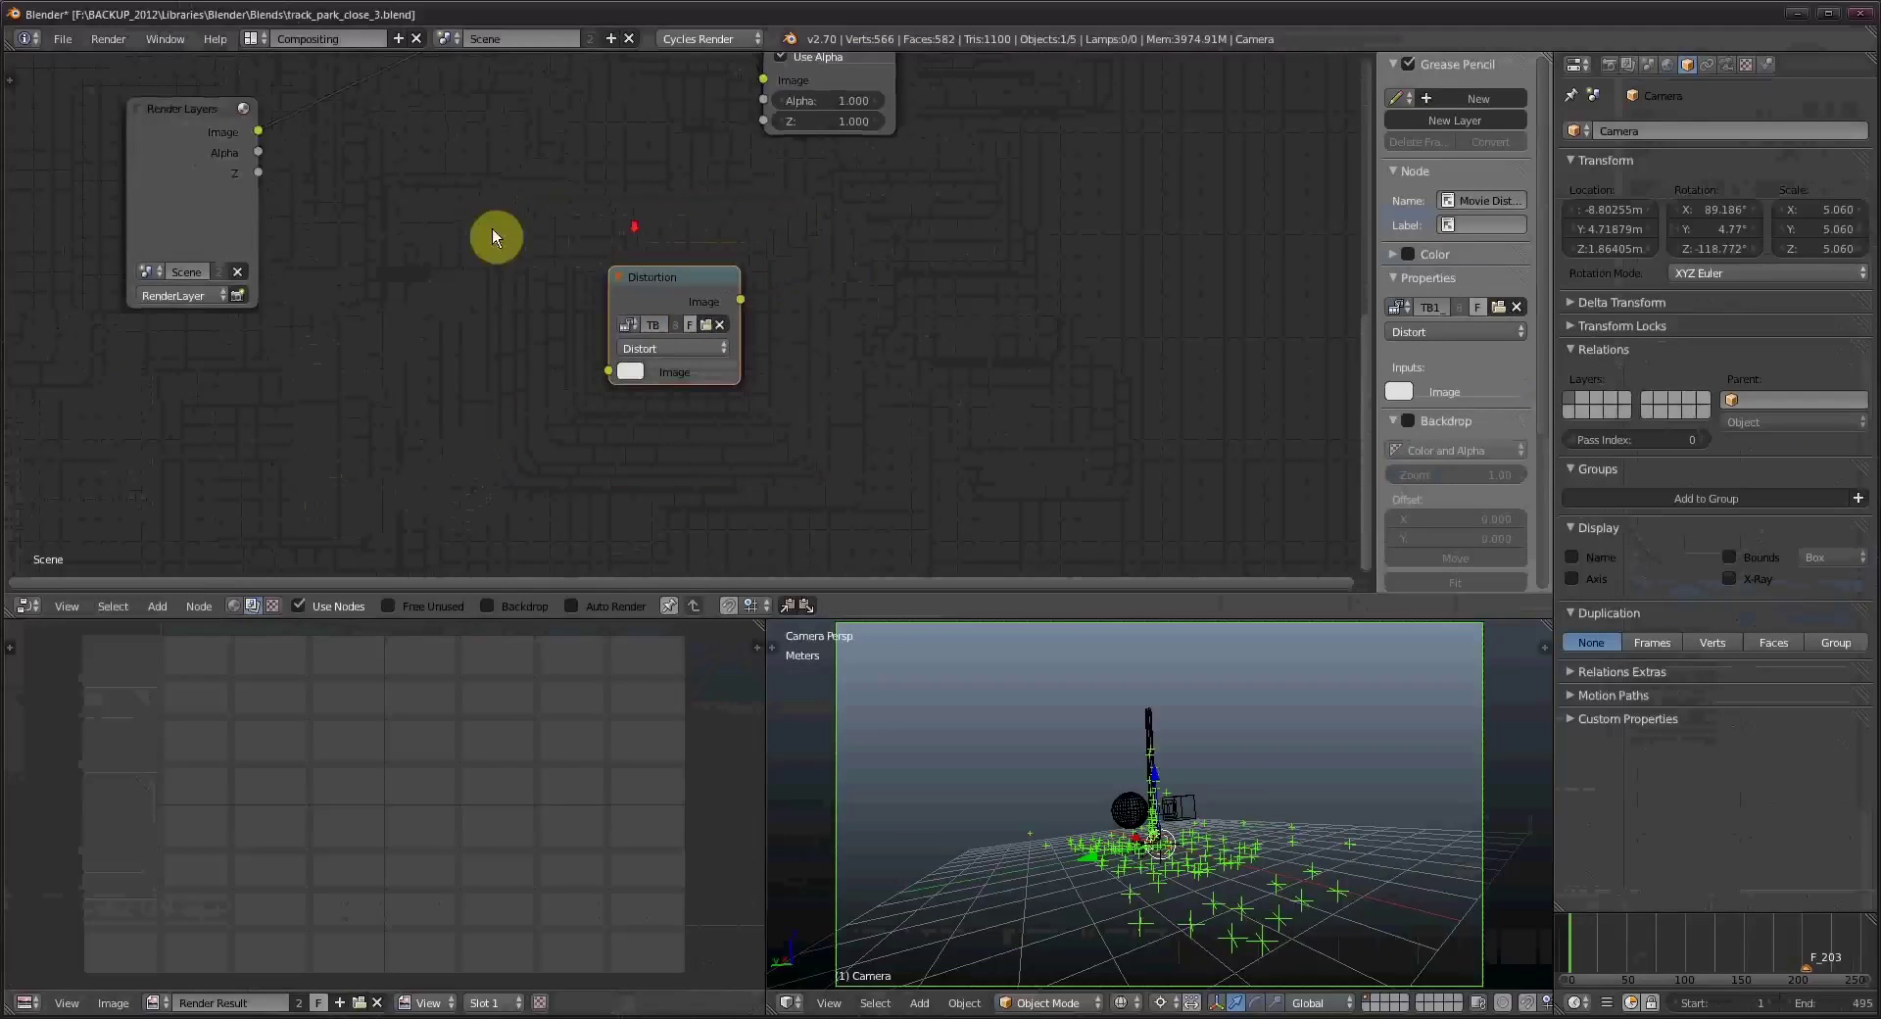
pyautogui.moveTo(497, 238); pyautogui.dragTo(697, 498, button='middle')
pyautogui.click(258, 41)
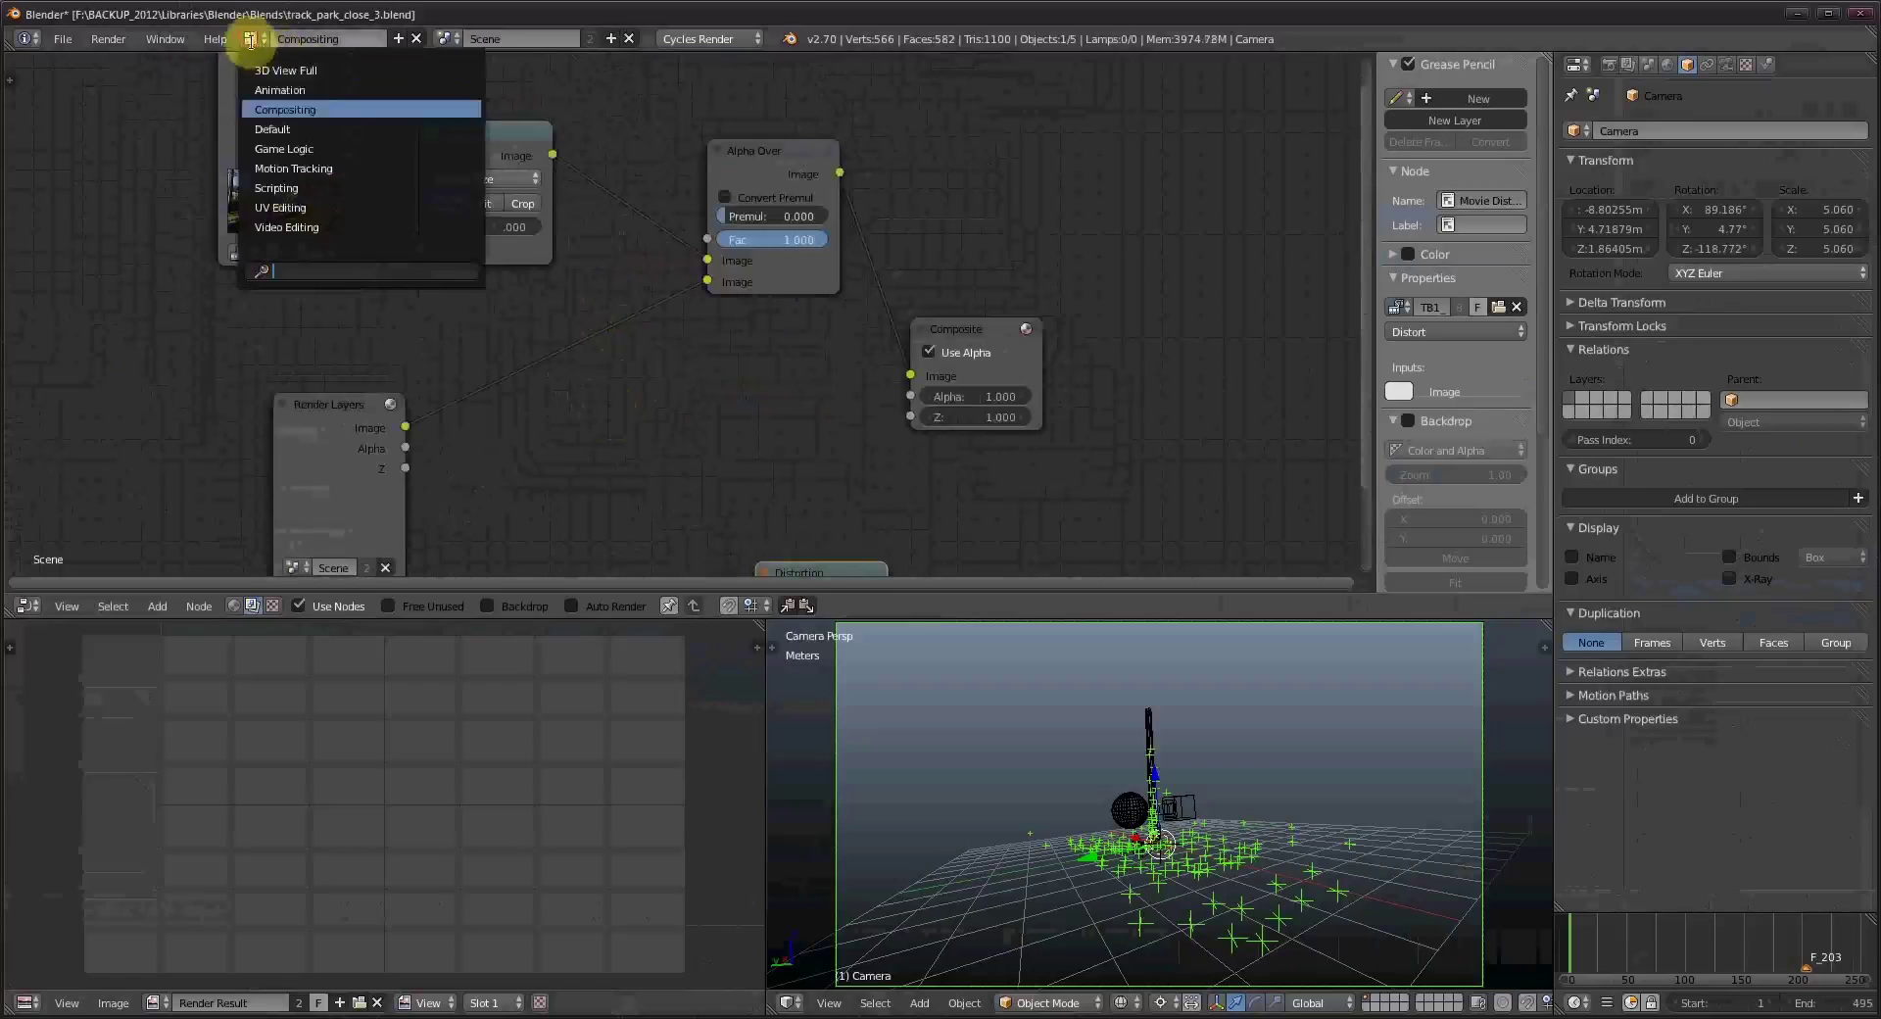
pyautogui.click(335, 163)
pyautogui.moveTo(625, 434); pyautogui.dragTo(556, 525, button='middle')
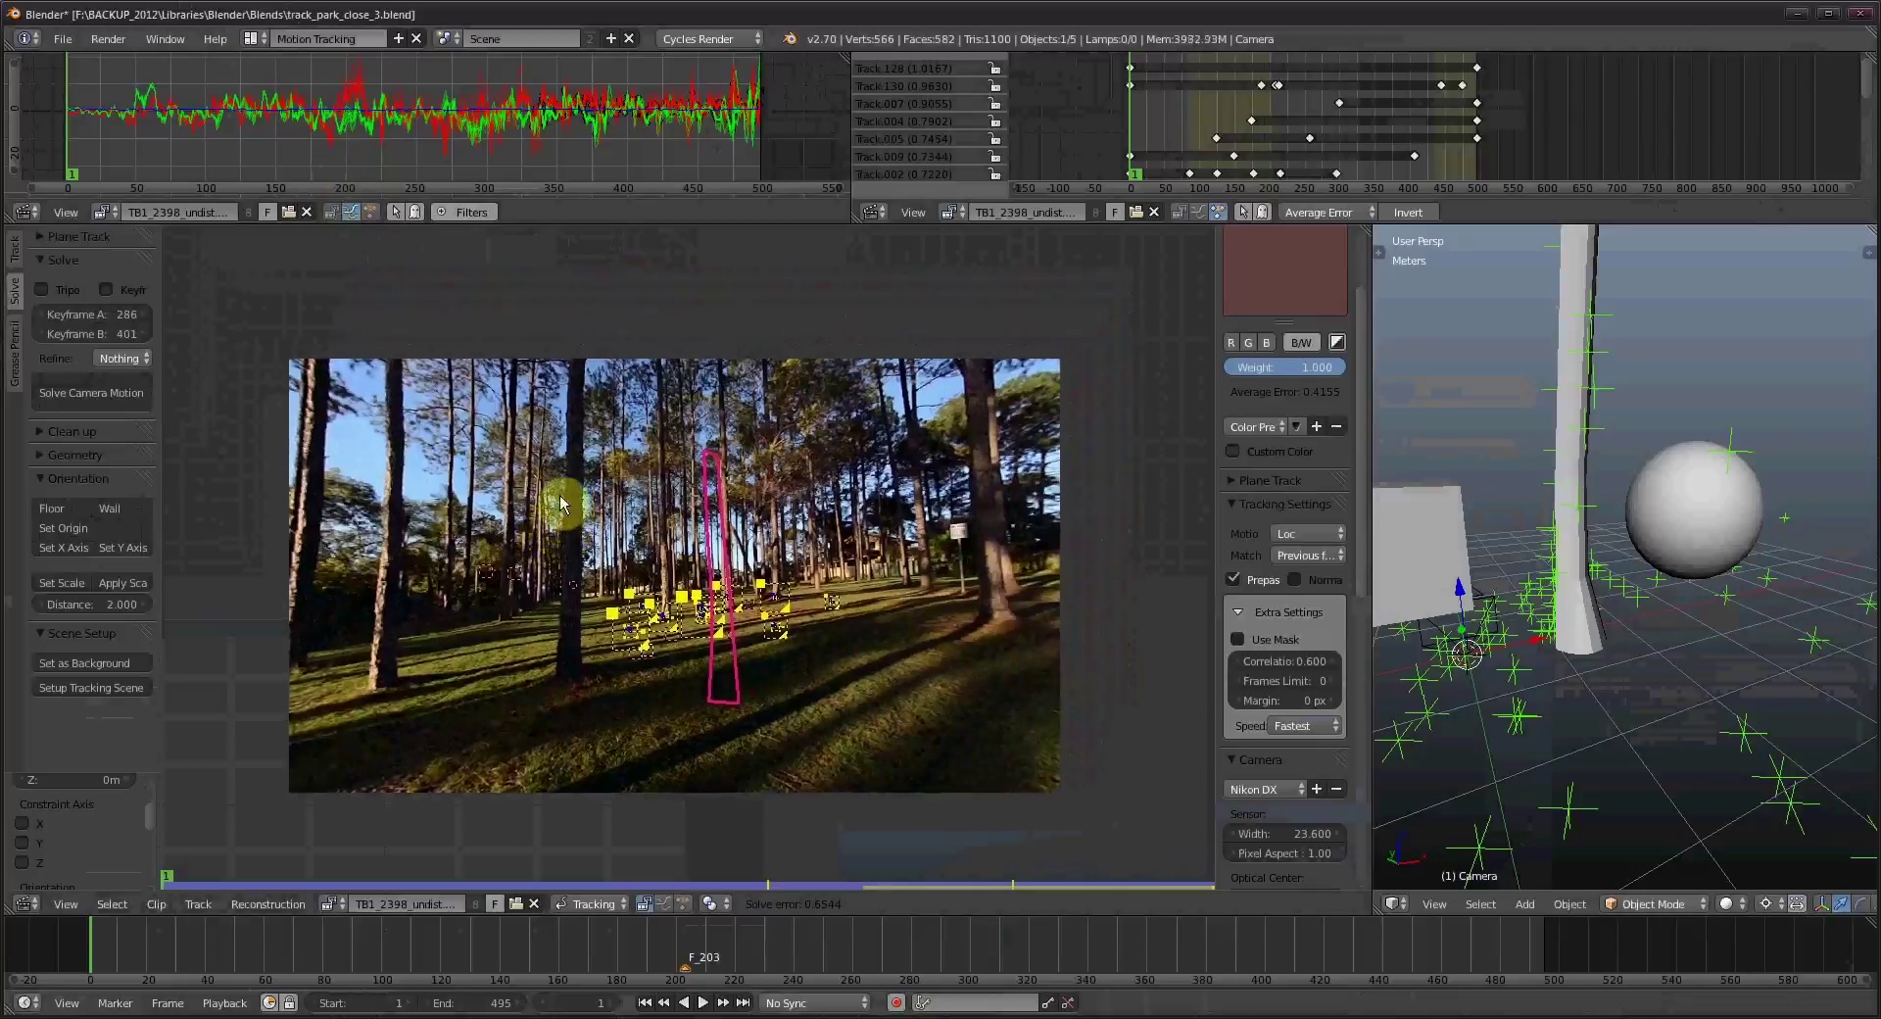